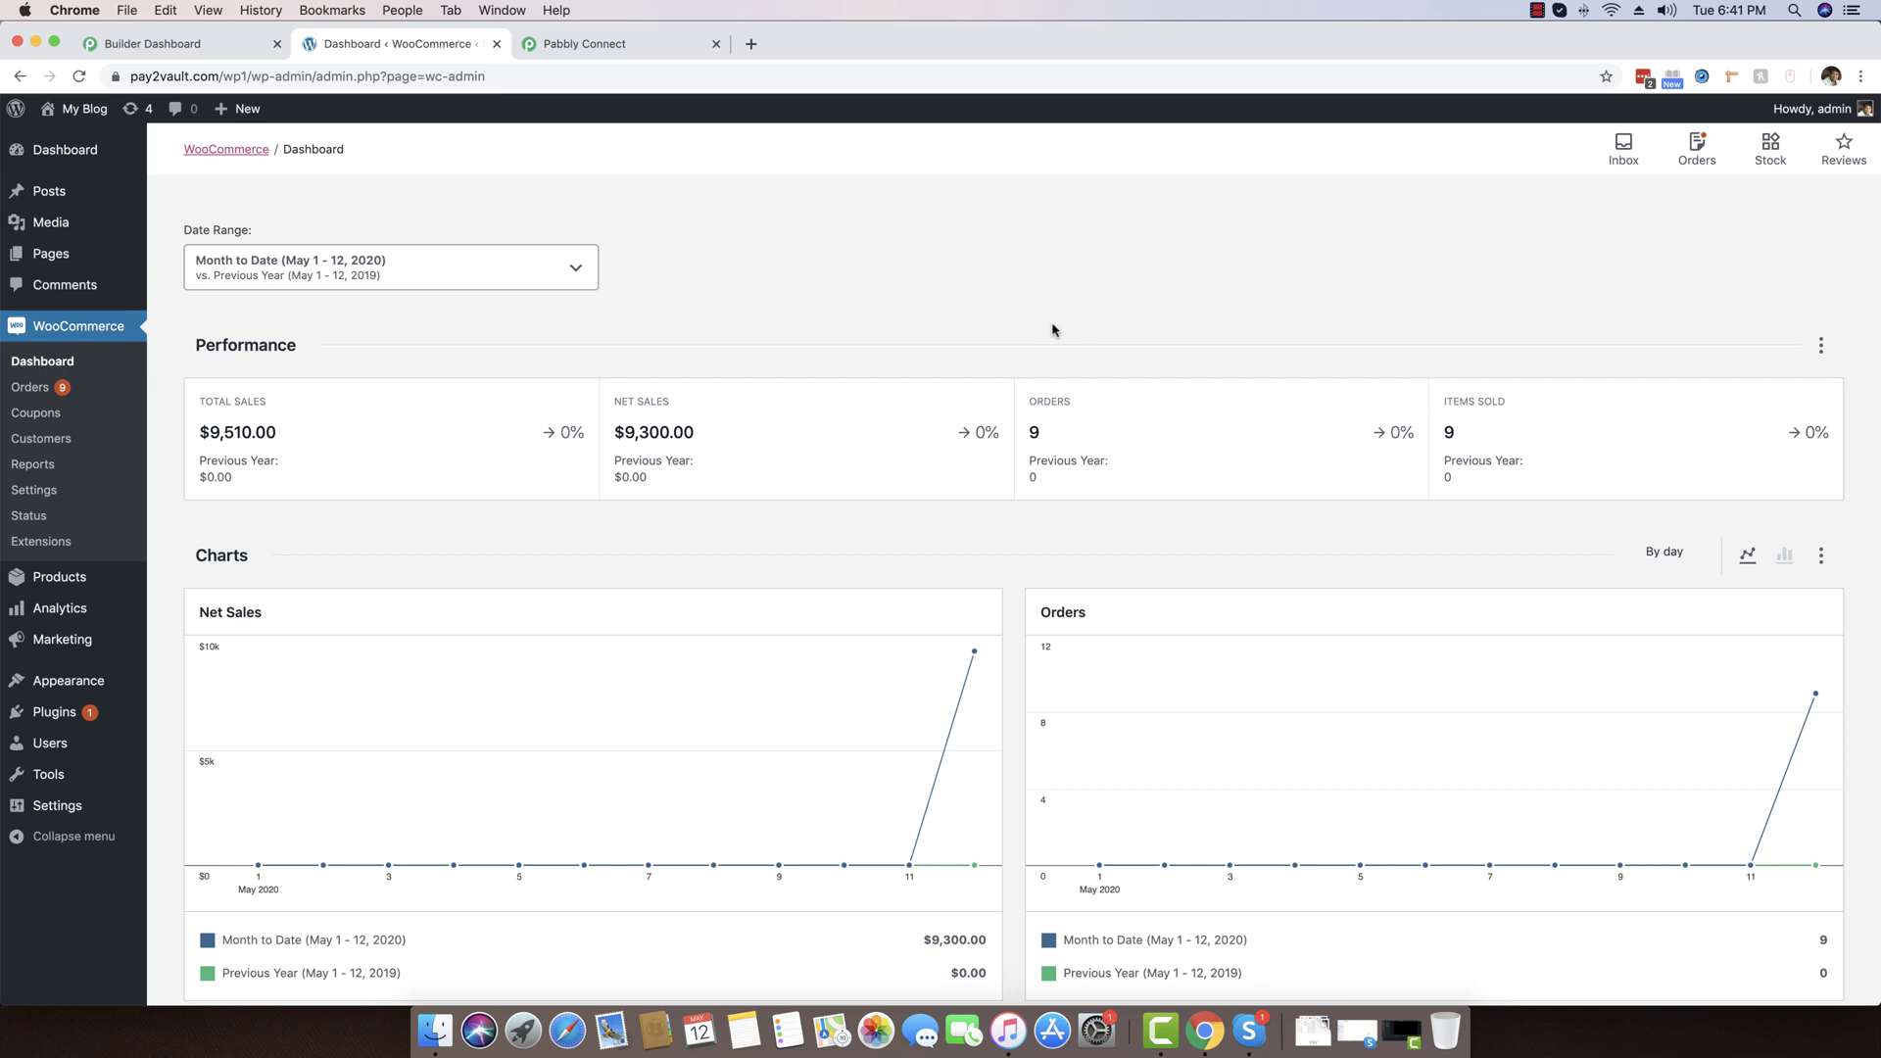
Go to WooCommerce Settings > Advanced and show the Webhooks list with its four active webhooks
click(35, 362)
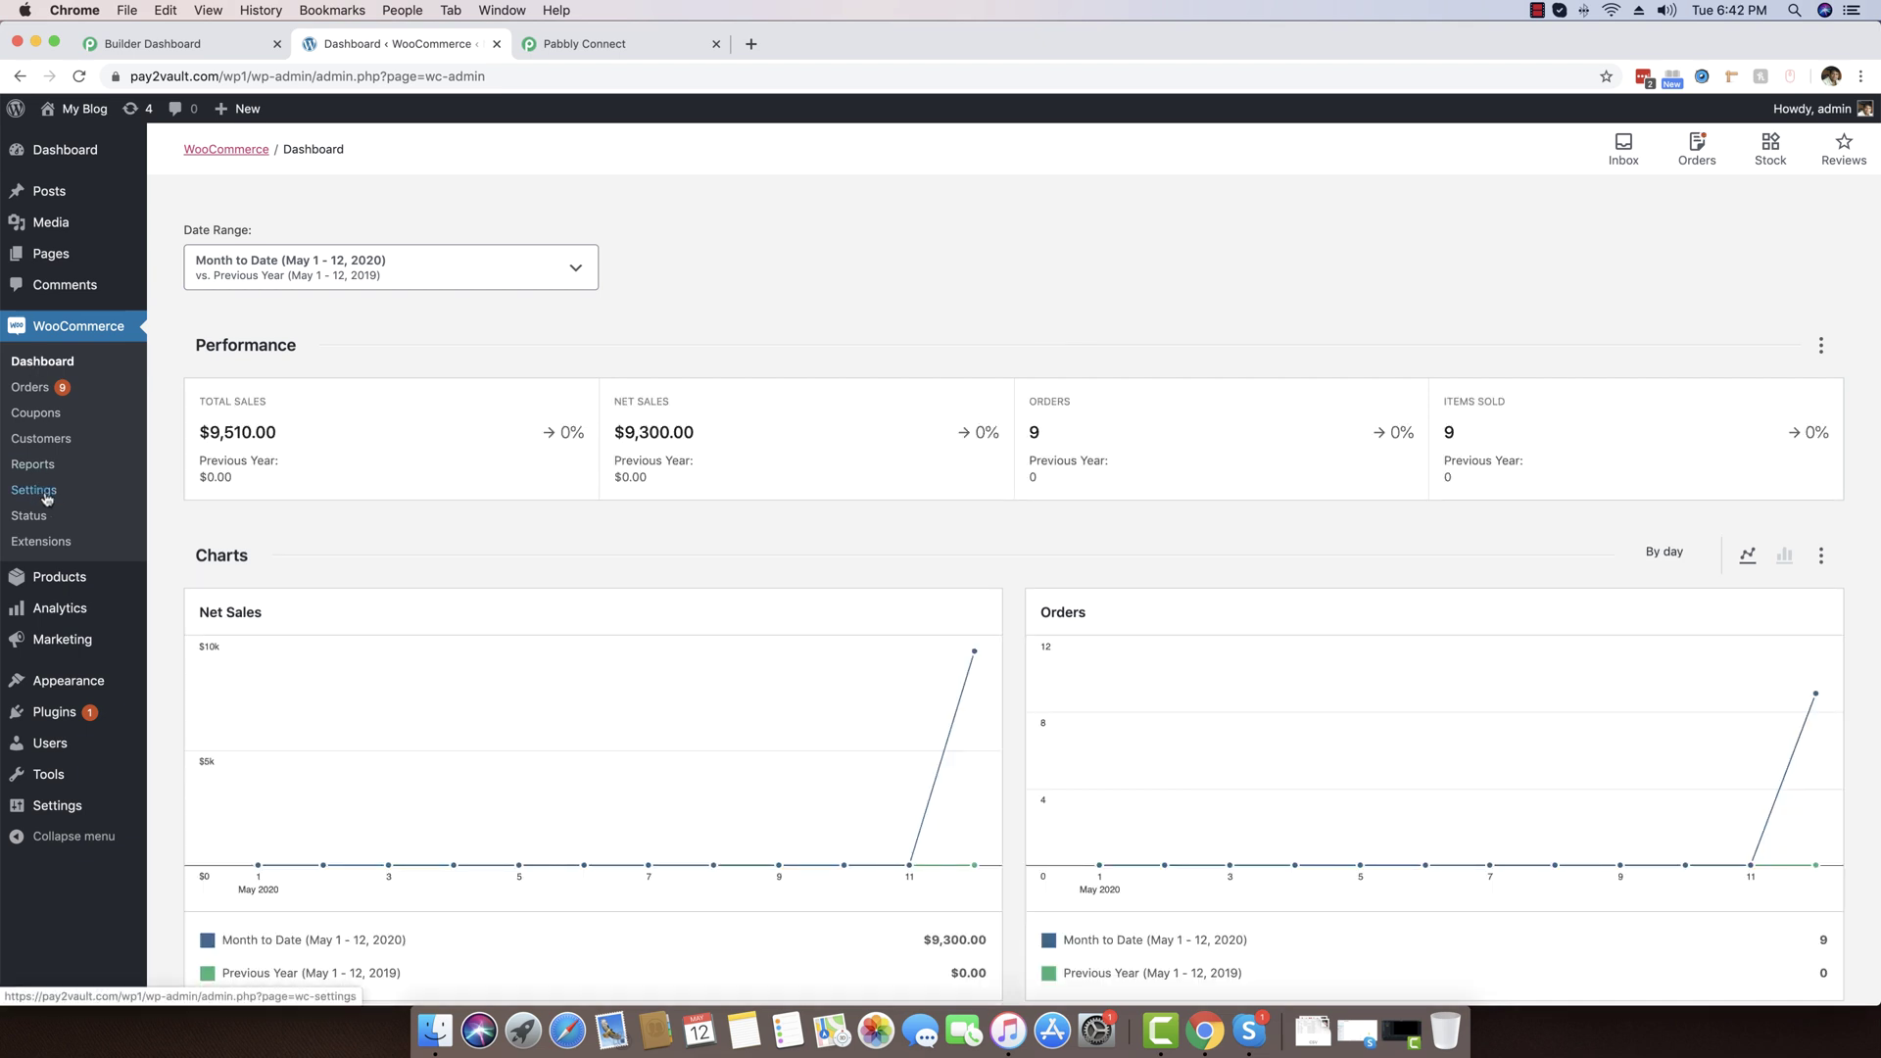
click(34, 490)
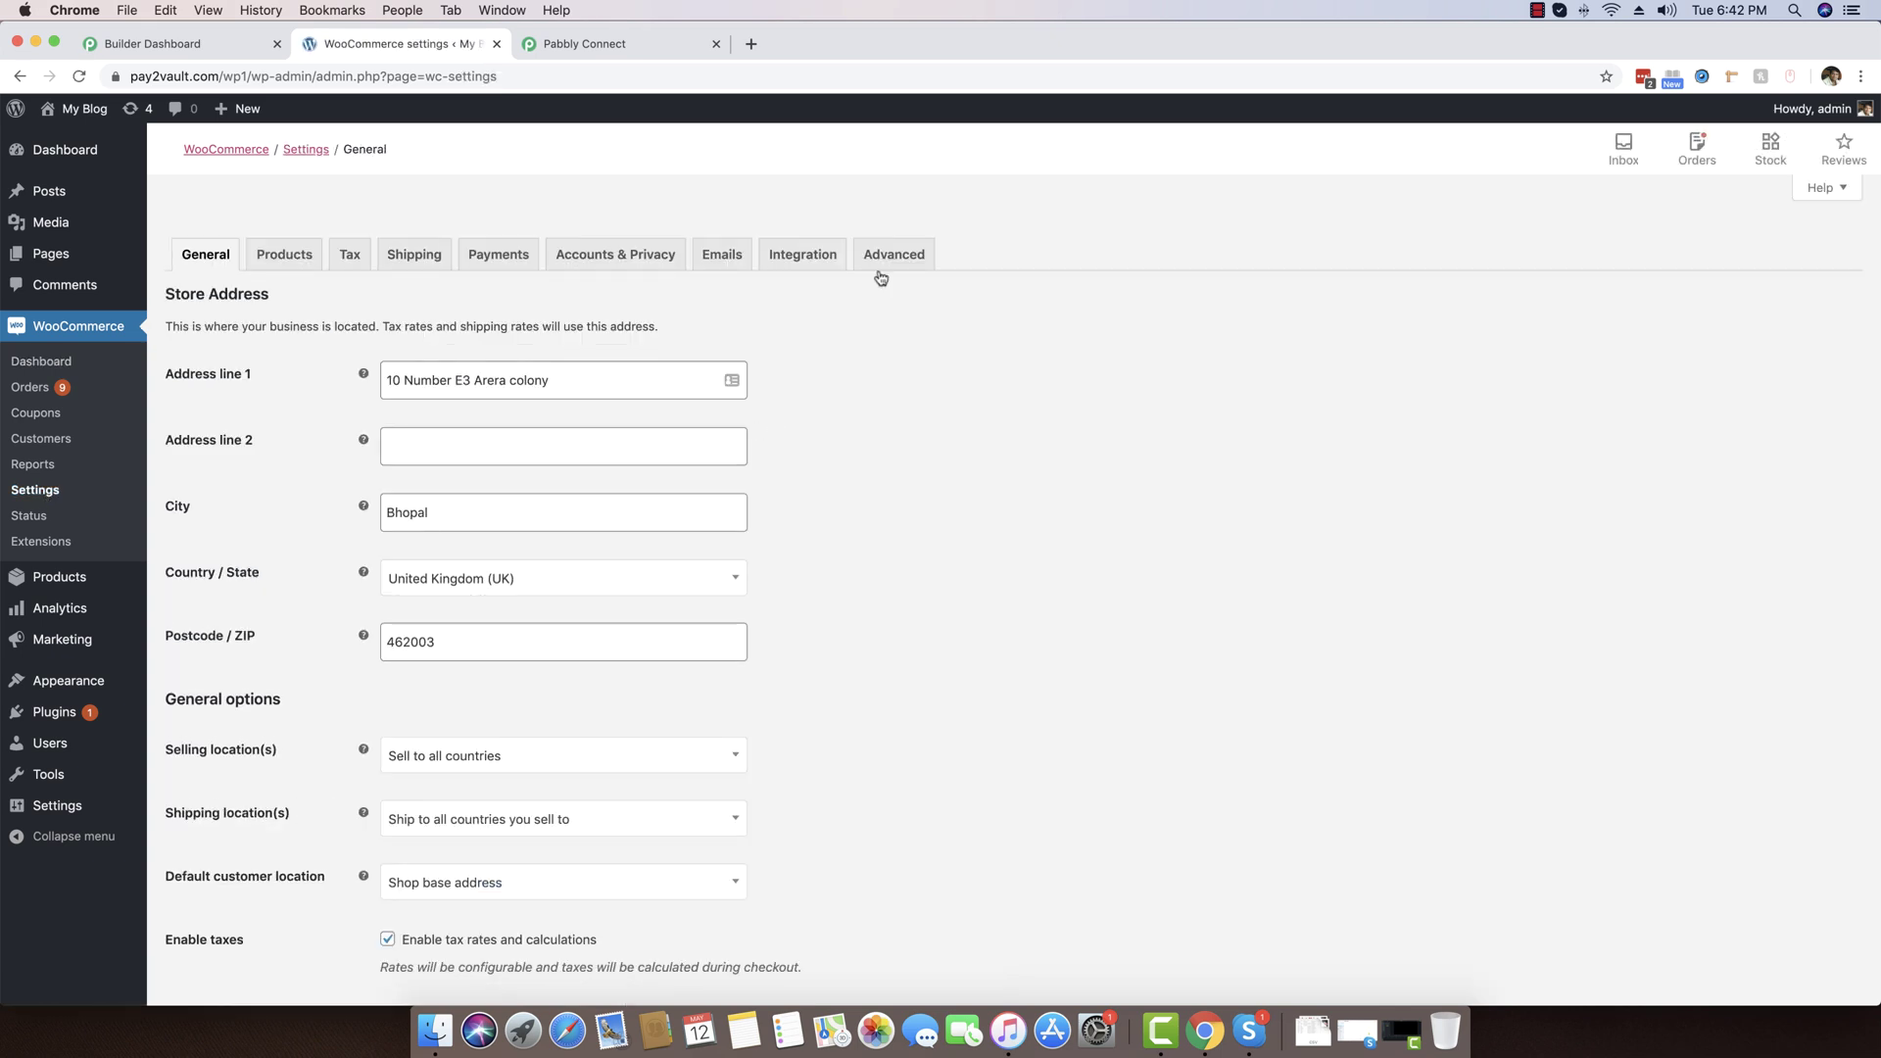
click(903, 257)
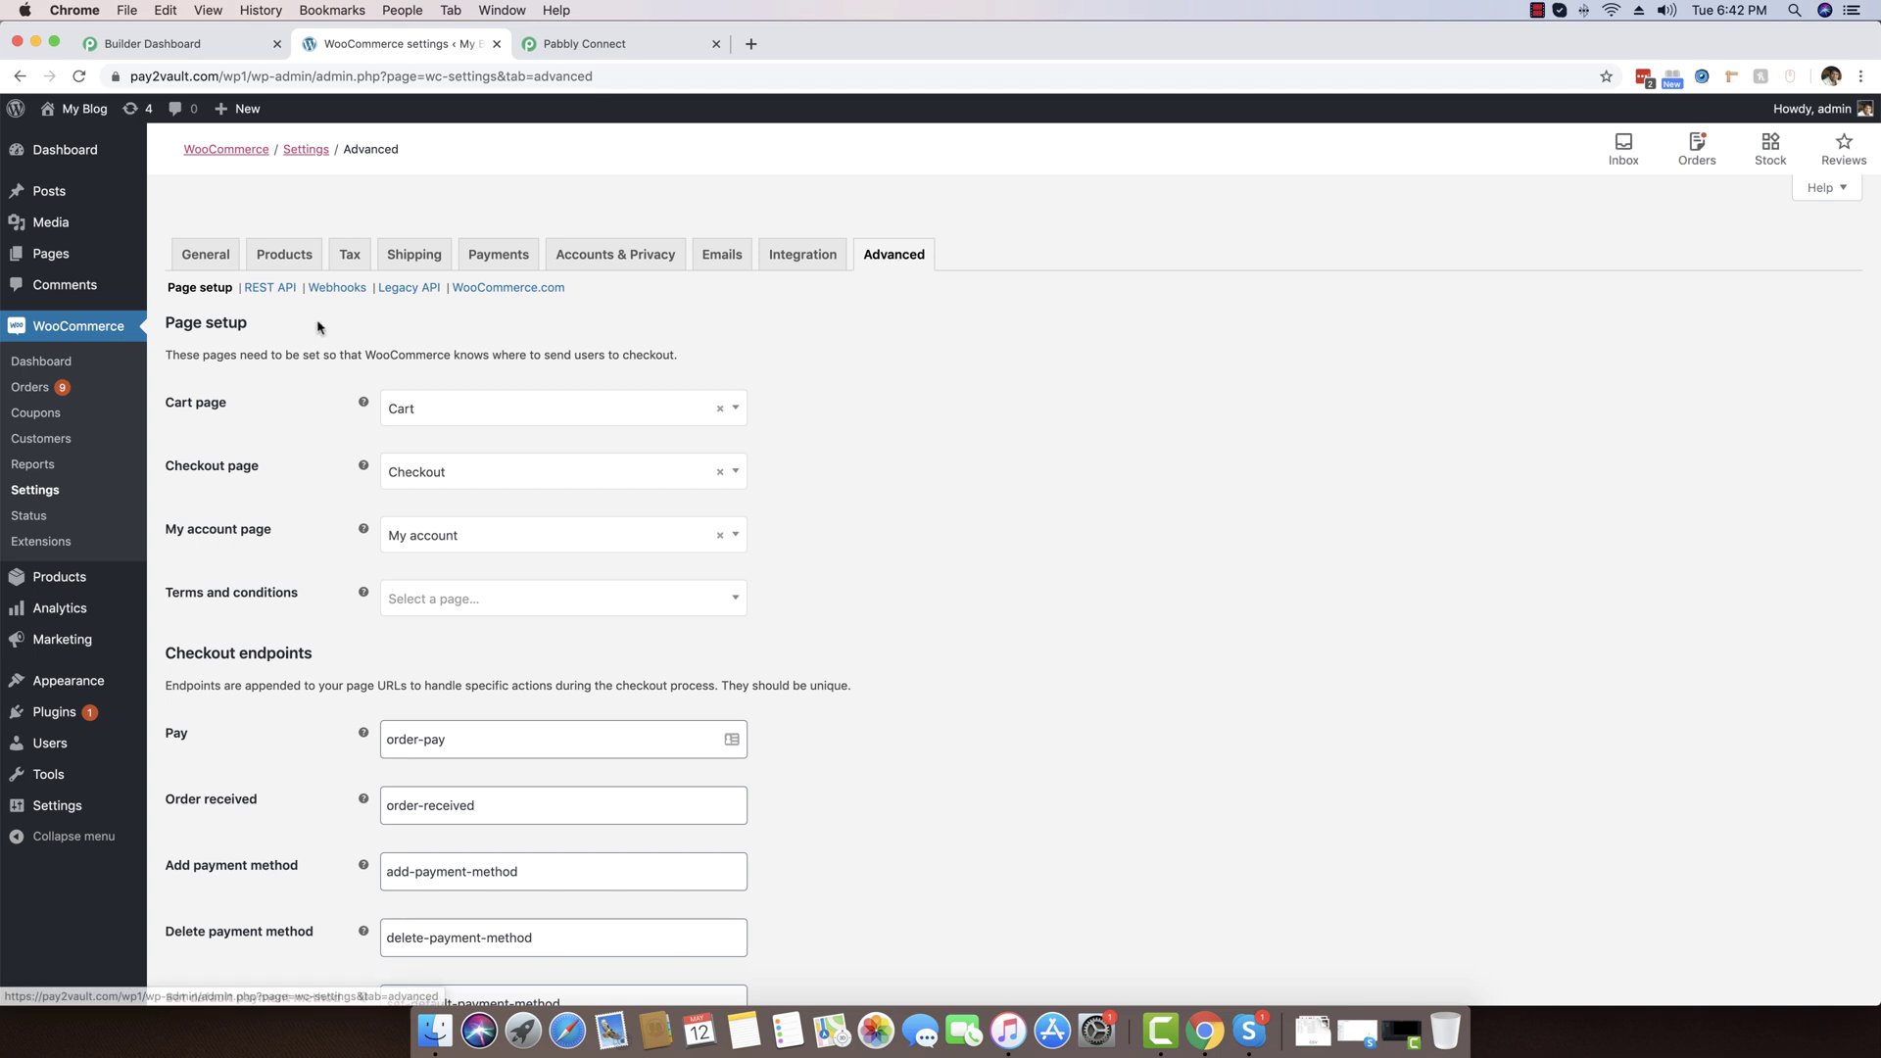
click(334, 289)
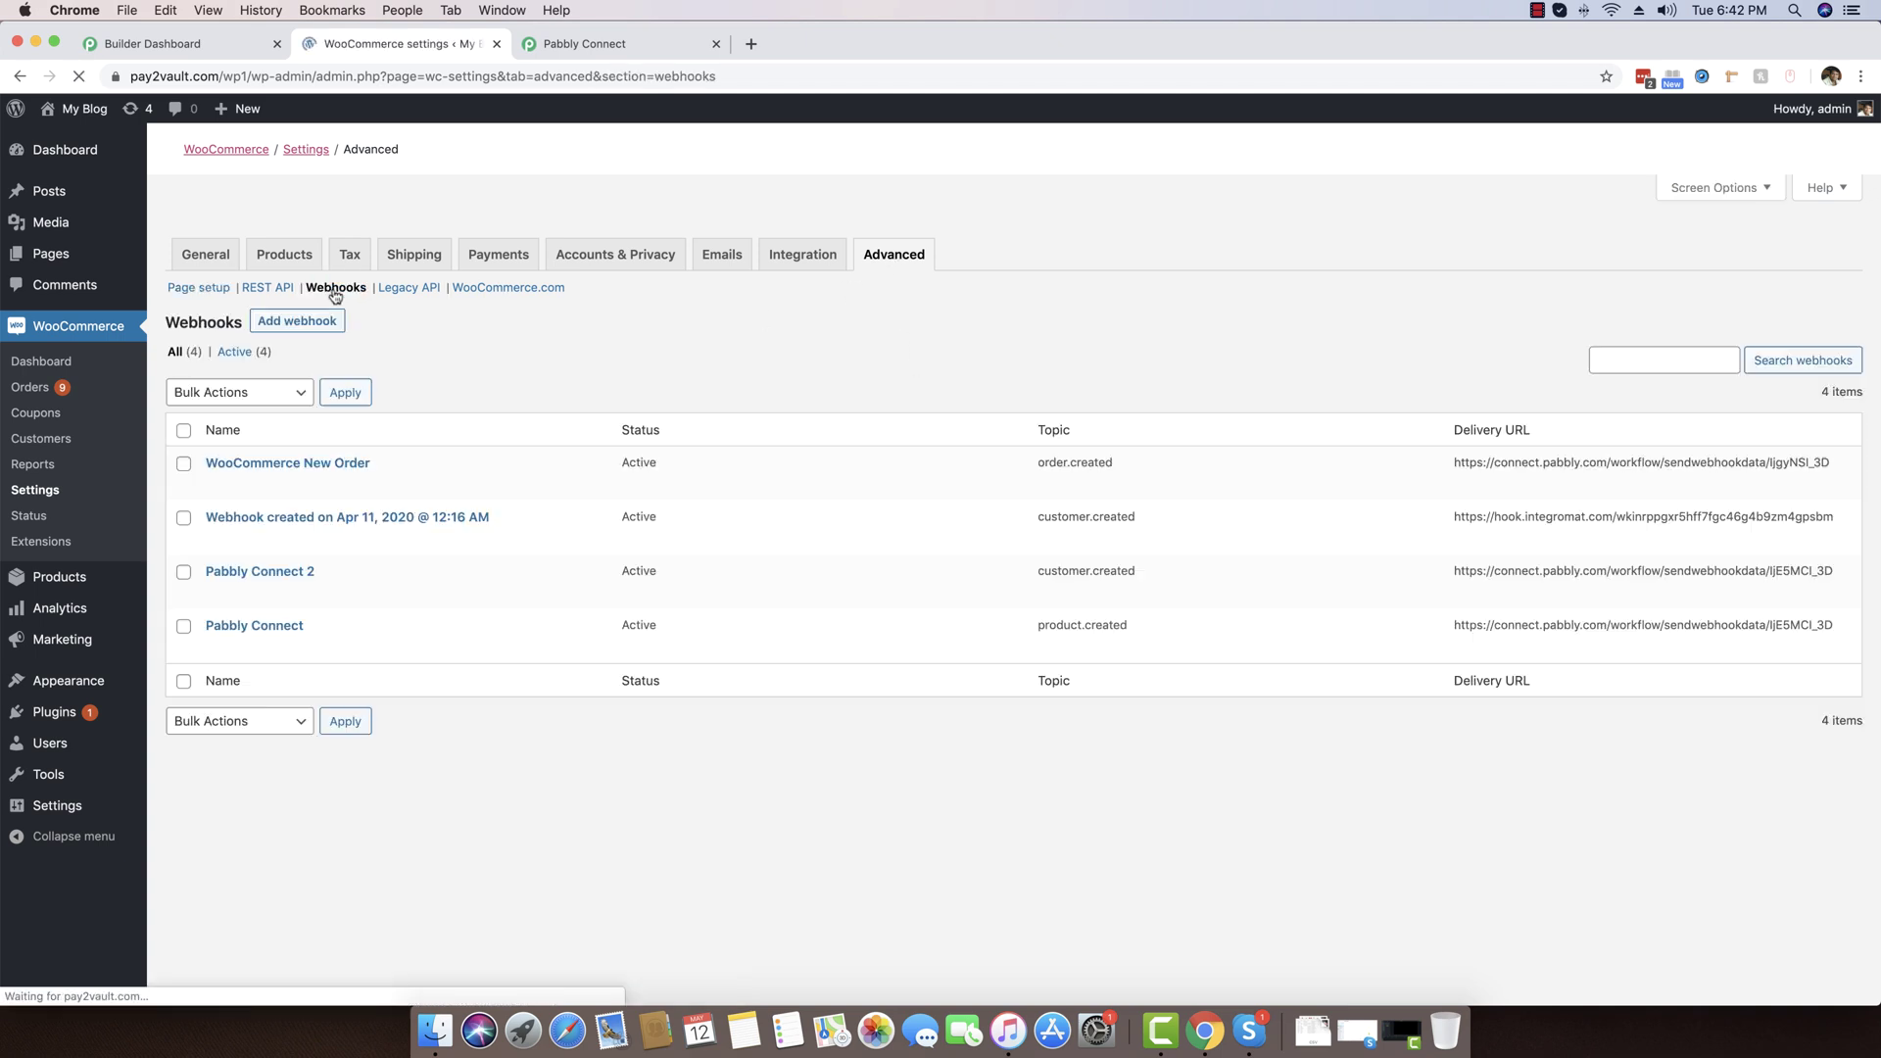
Add a new WooCommerce webhook named 'New order created' with status Active
click(277, 324)
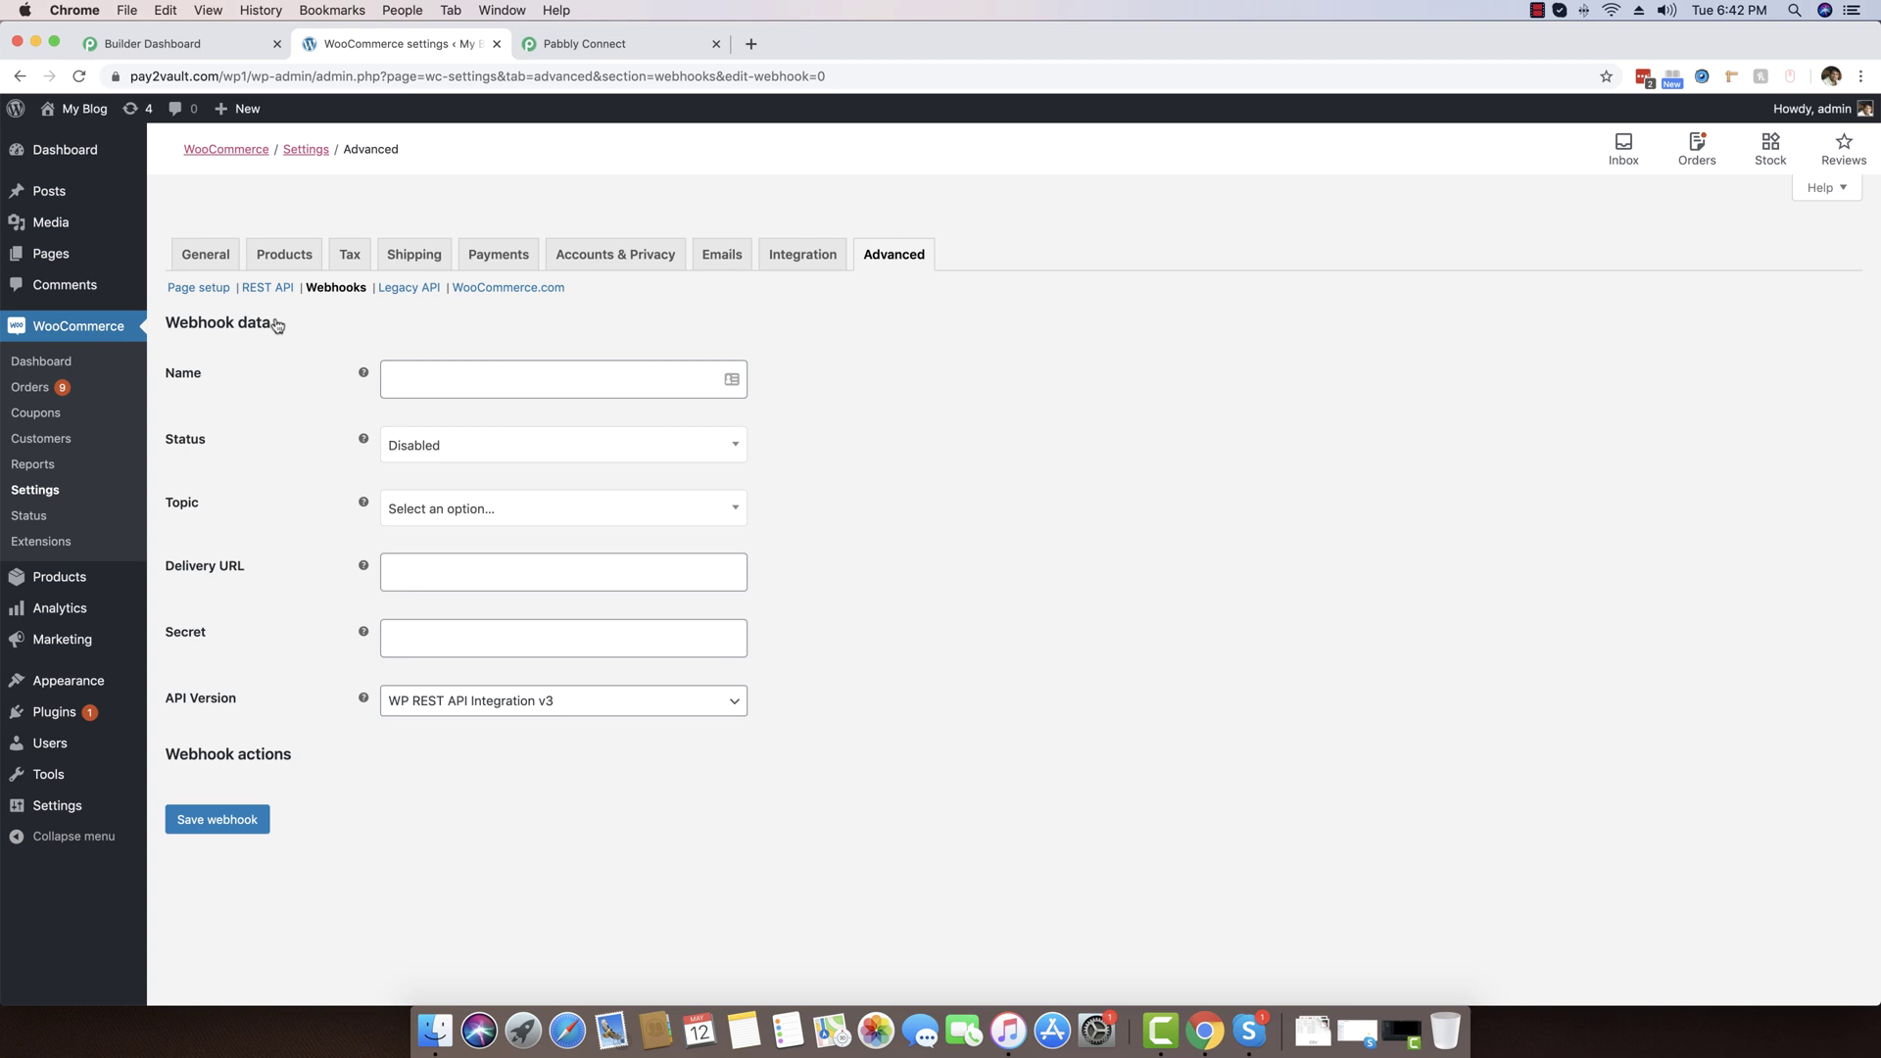
click(419, 376)
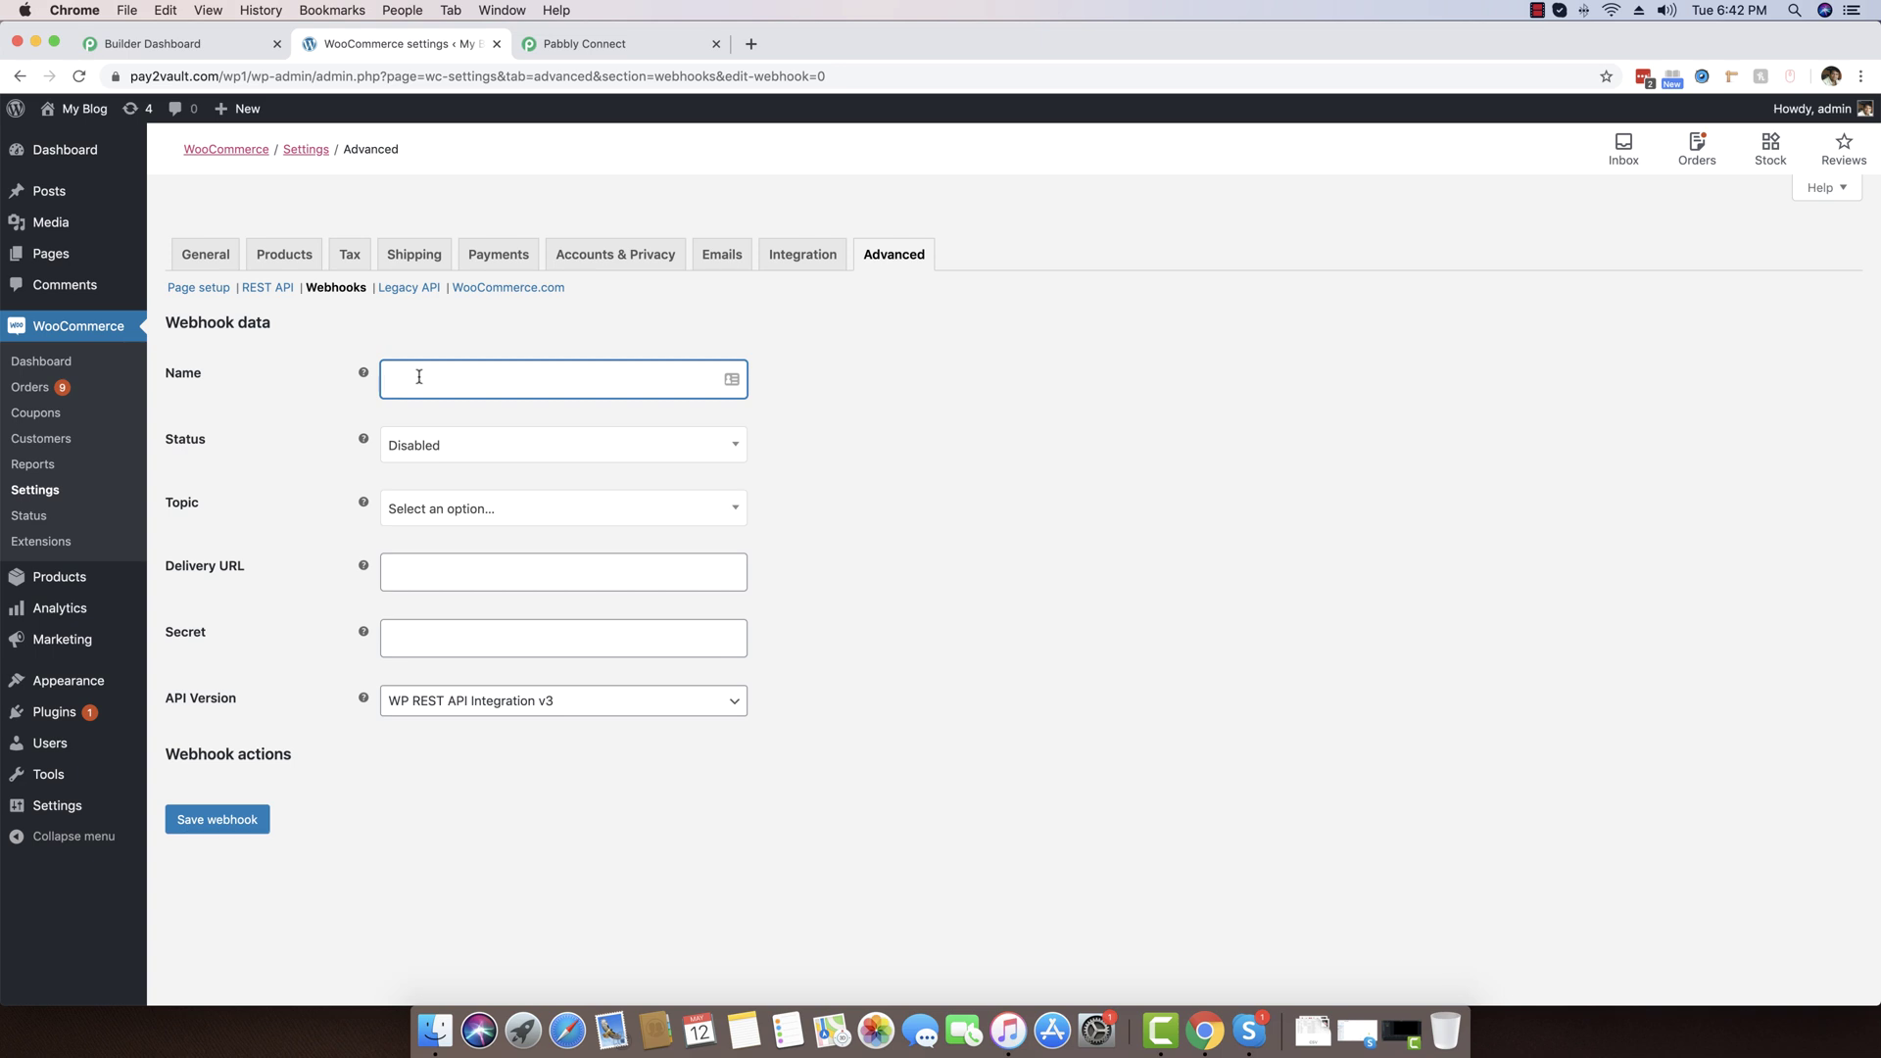
text(New order created)
key(Tab)
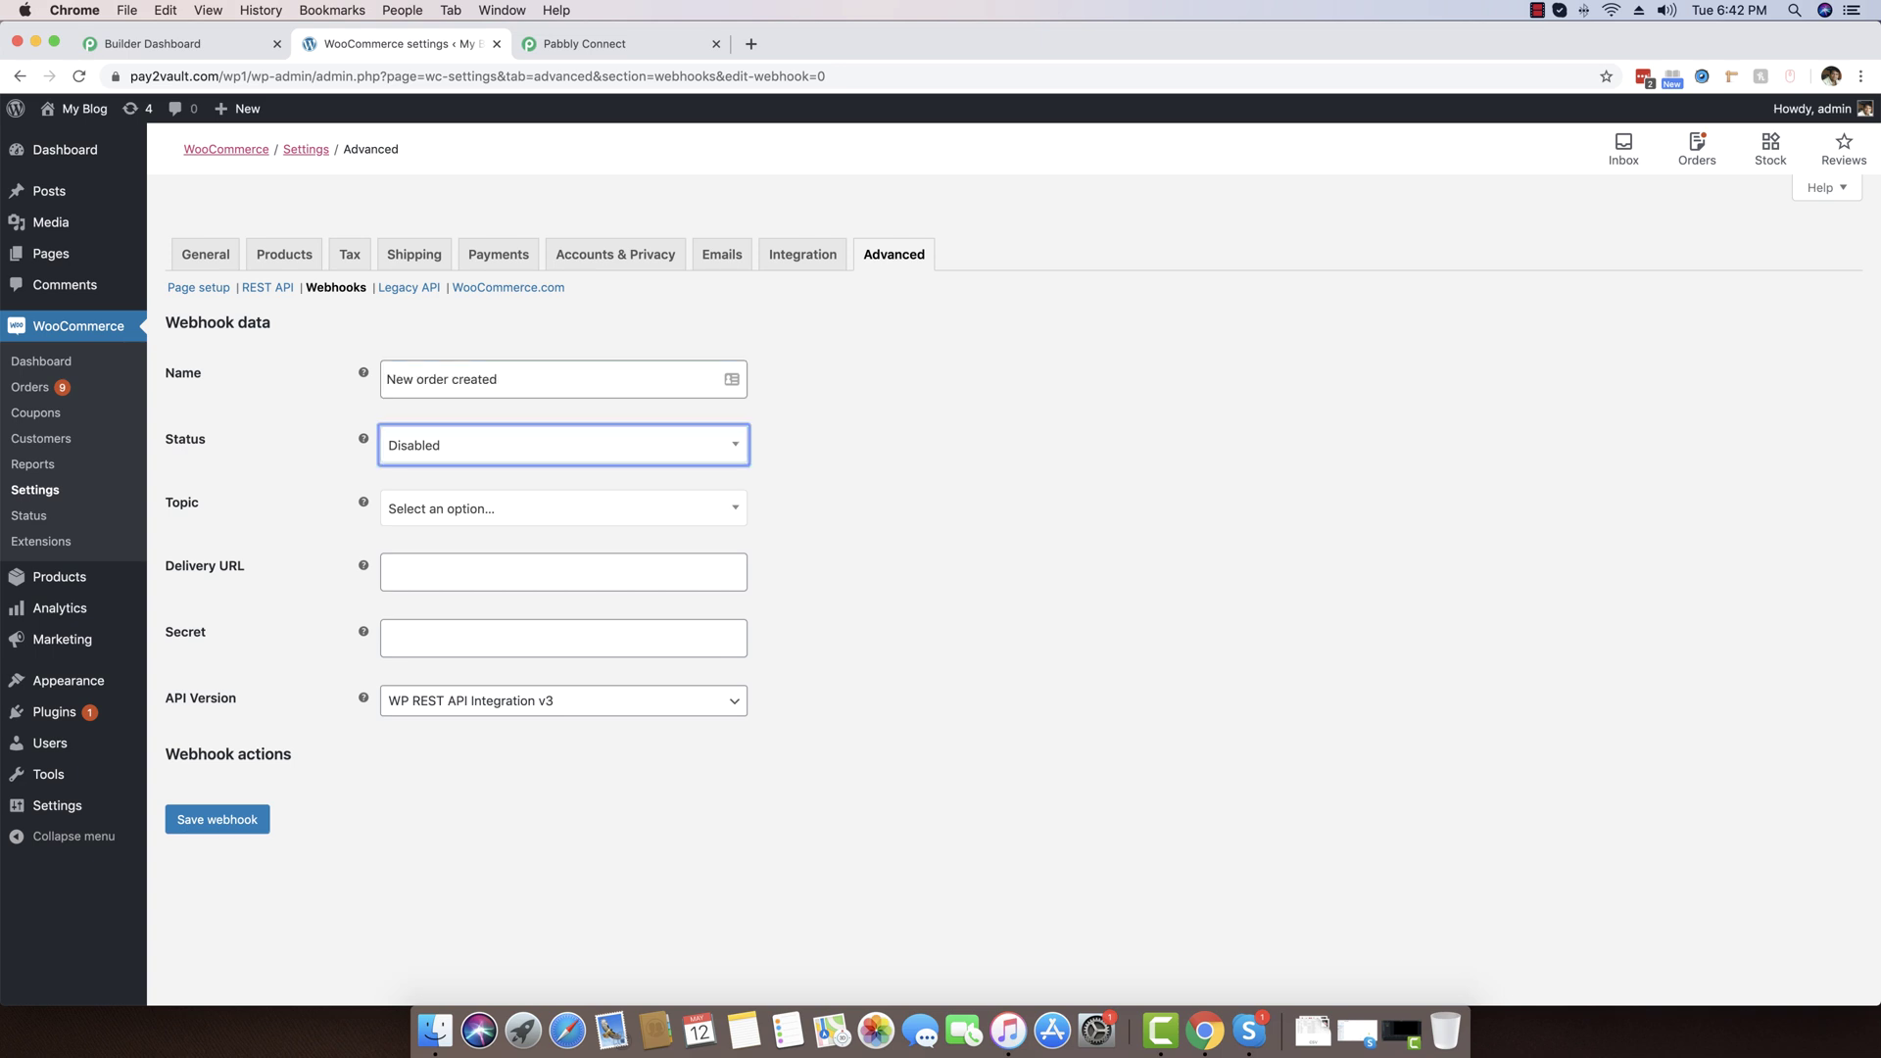
click(446, 444)
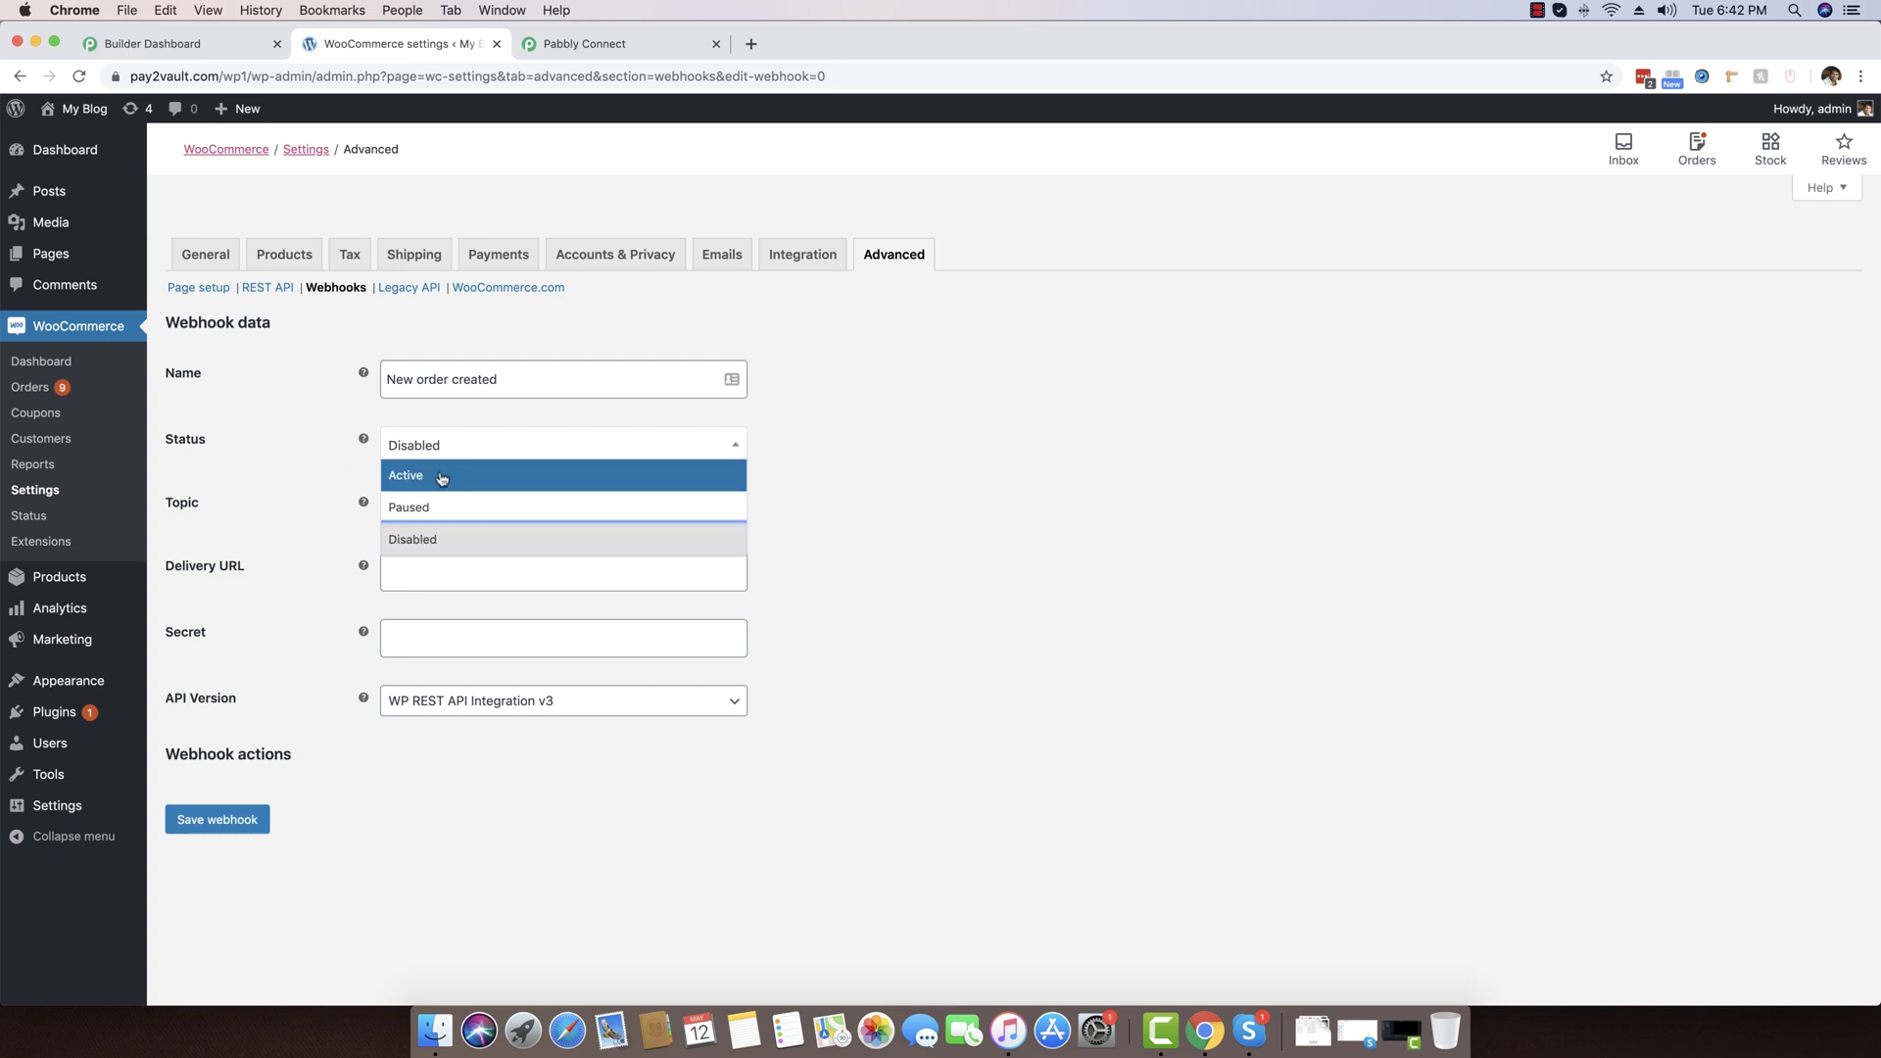
click(436, 476)
Set the webhook topic to Order created, then bring up the Pabbly Email Marketing dashboard
click(459, 511)
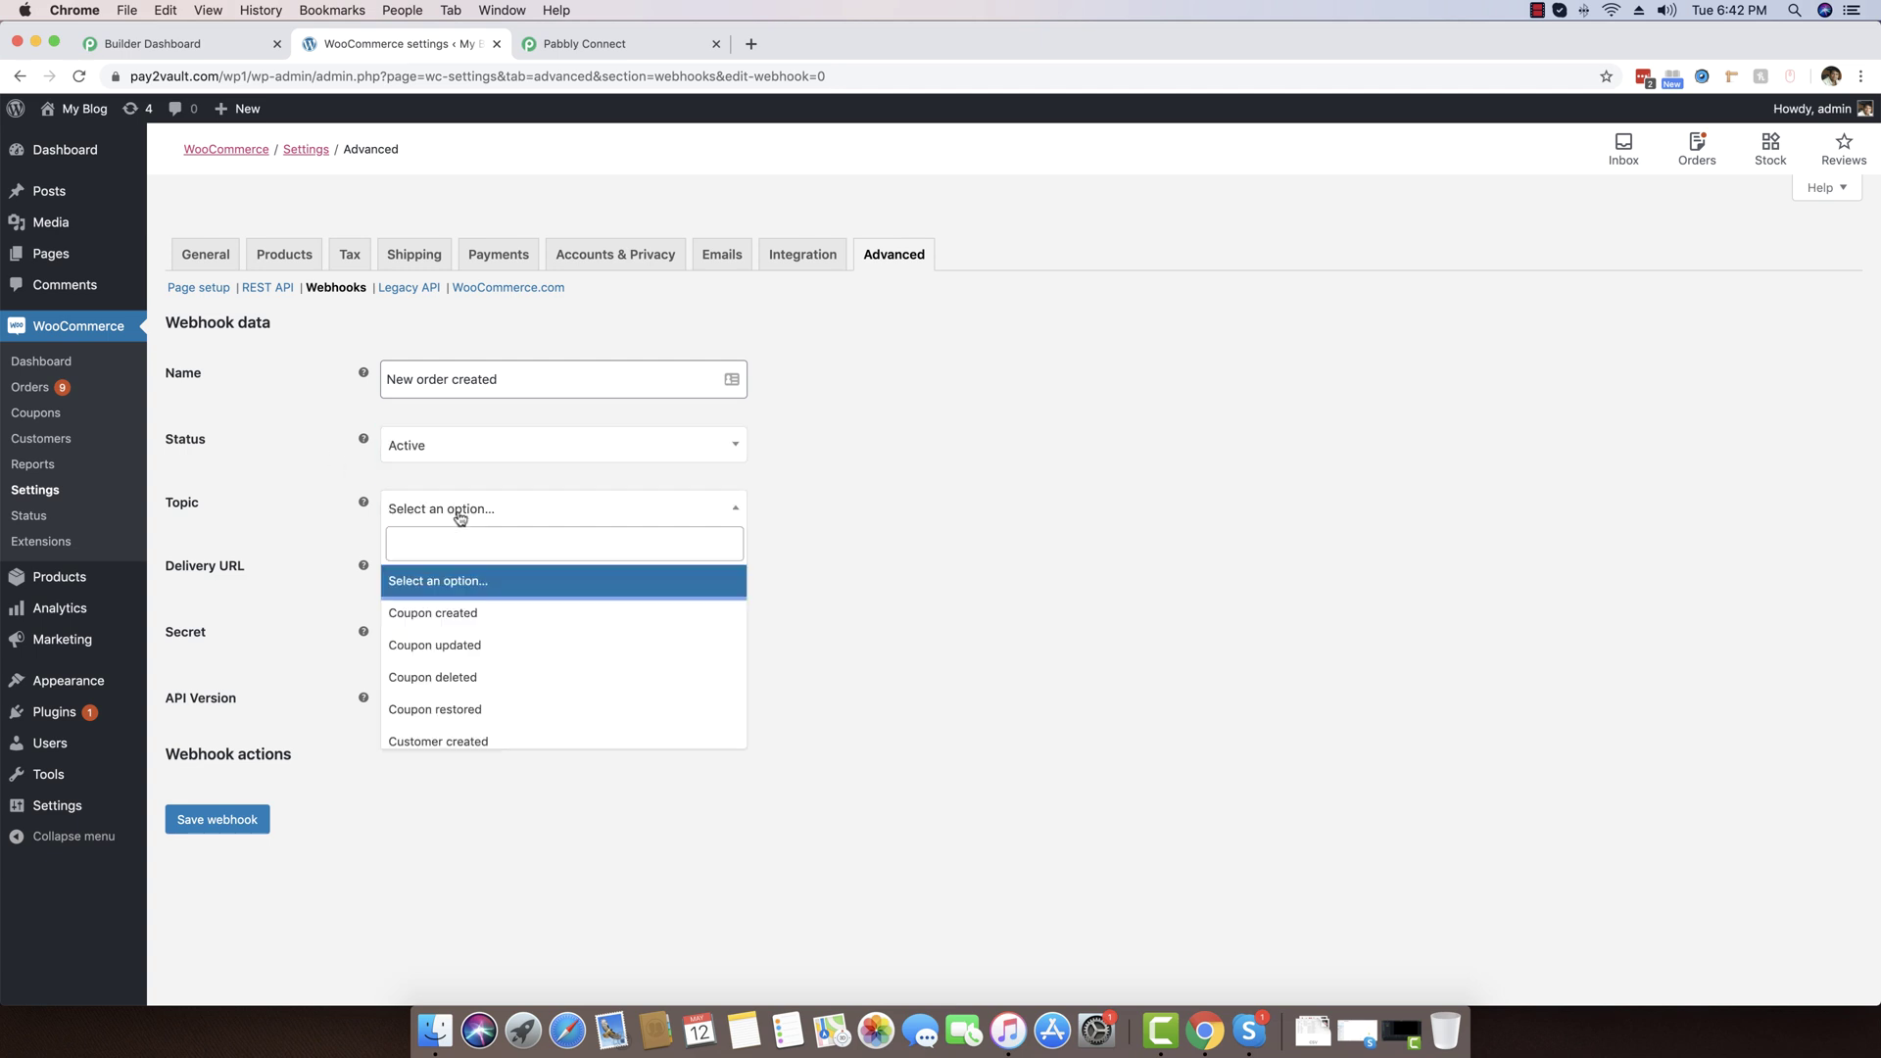
scroll(512, 637, down, 5)
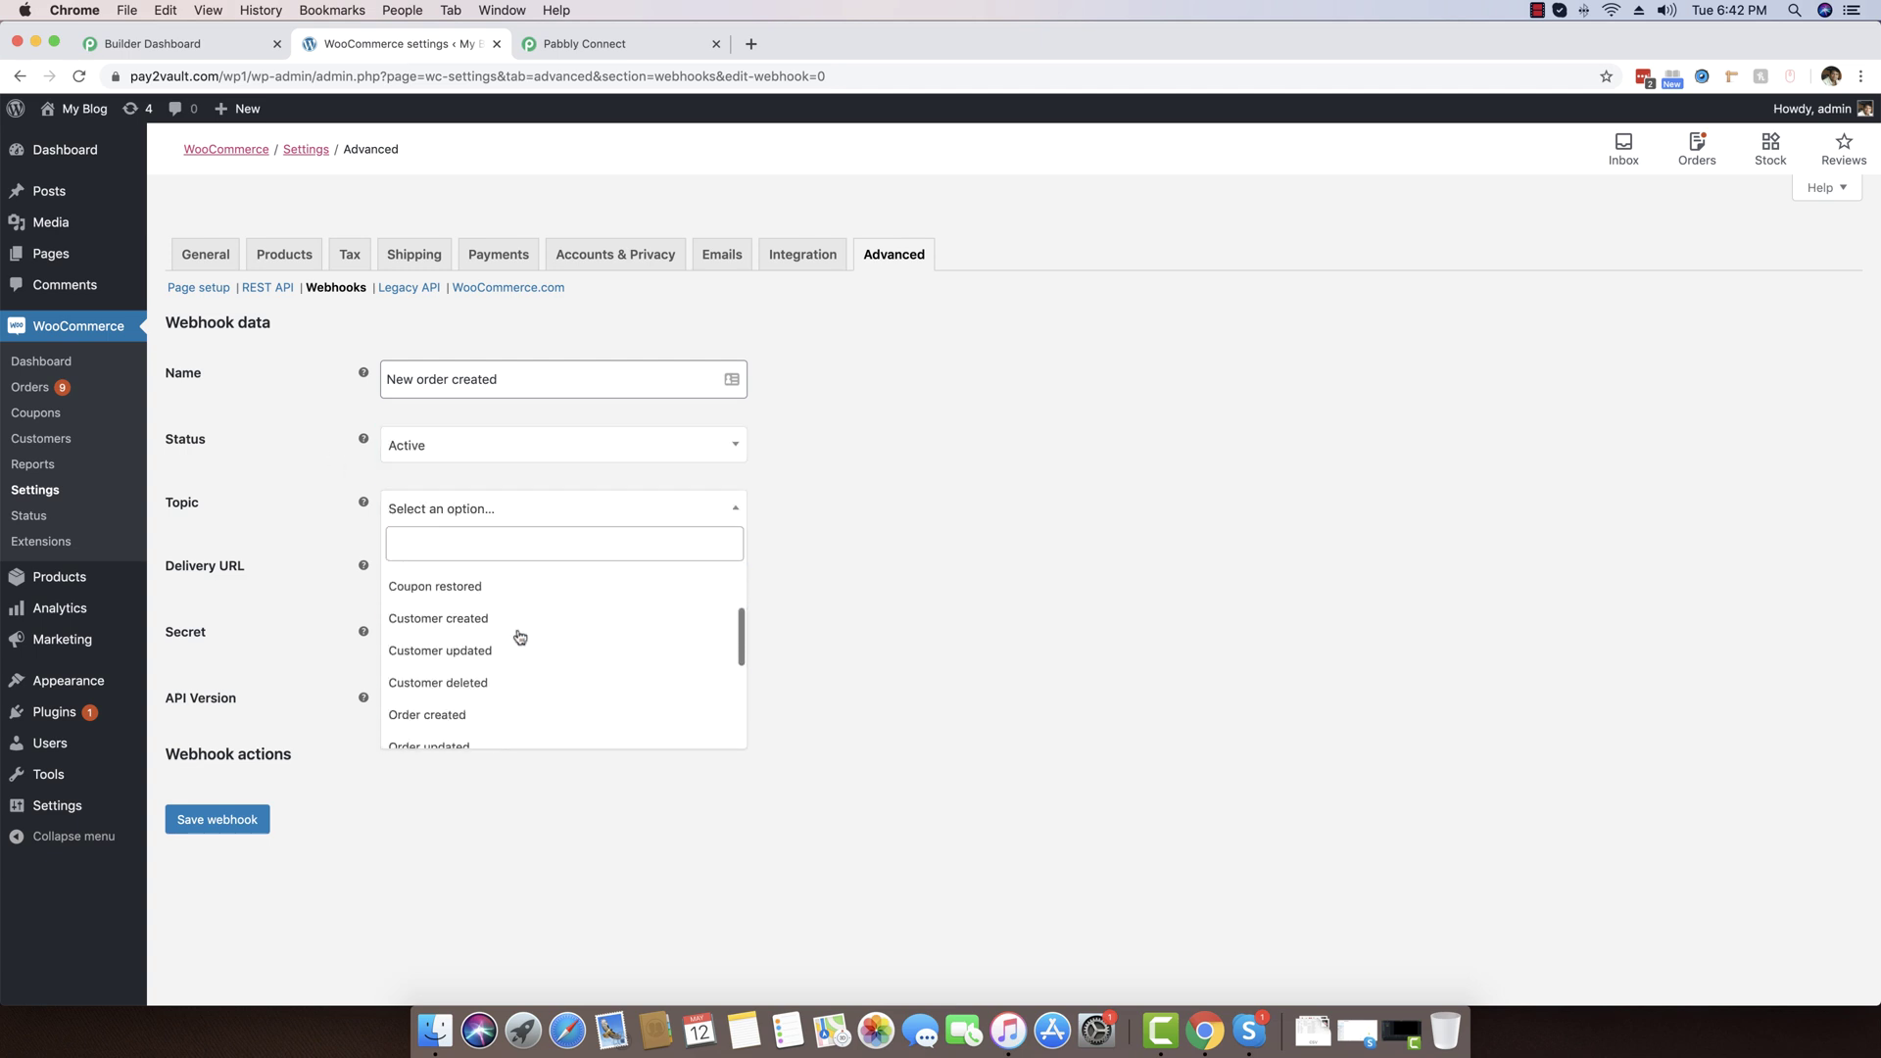
click(437, 627)
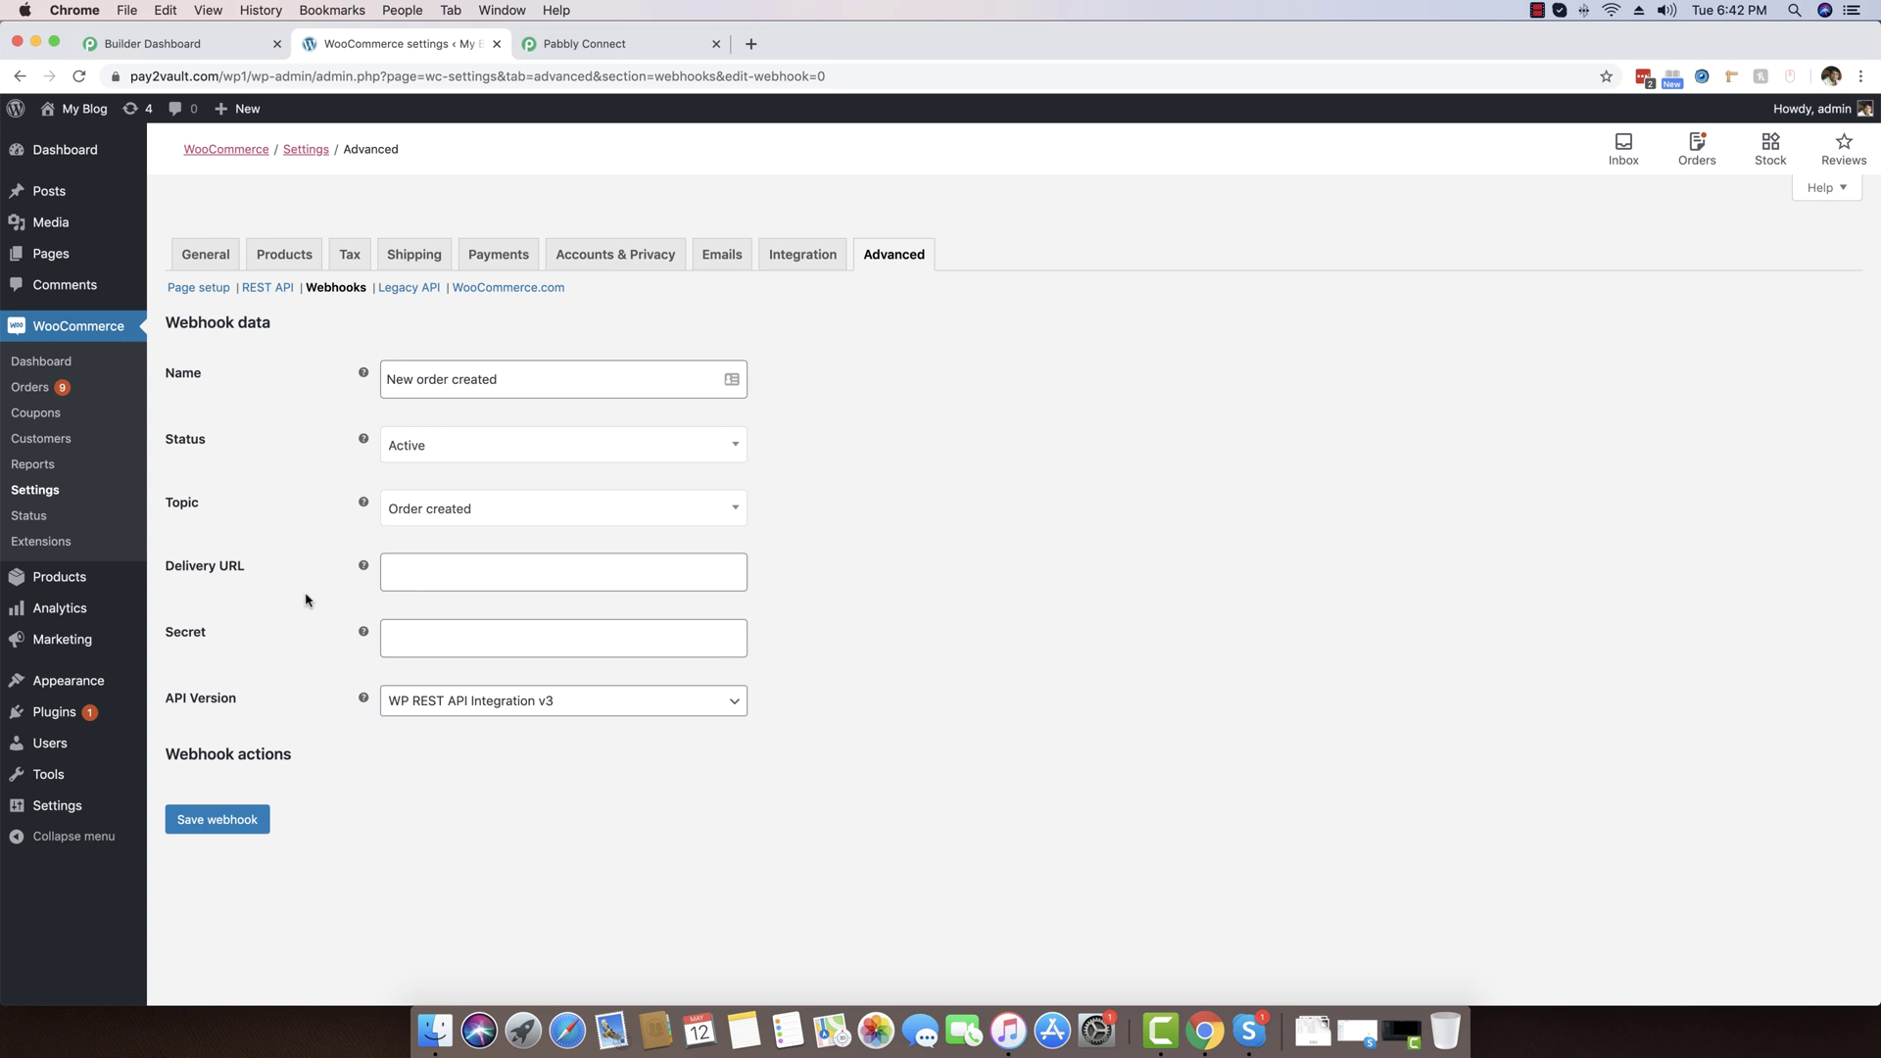
click(203, 578)
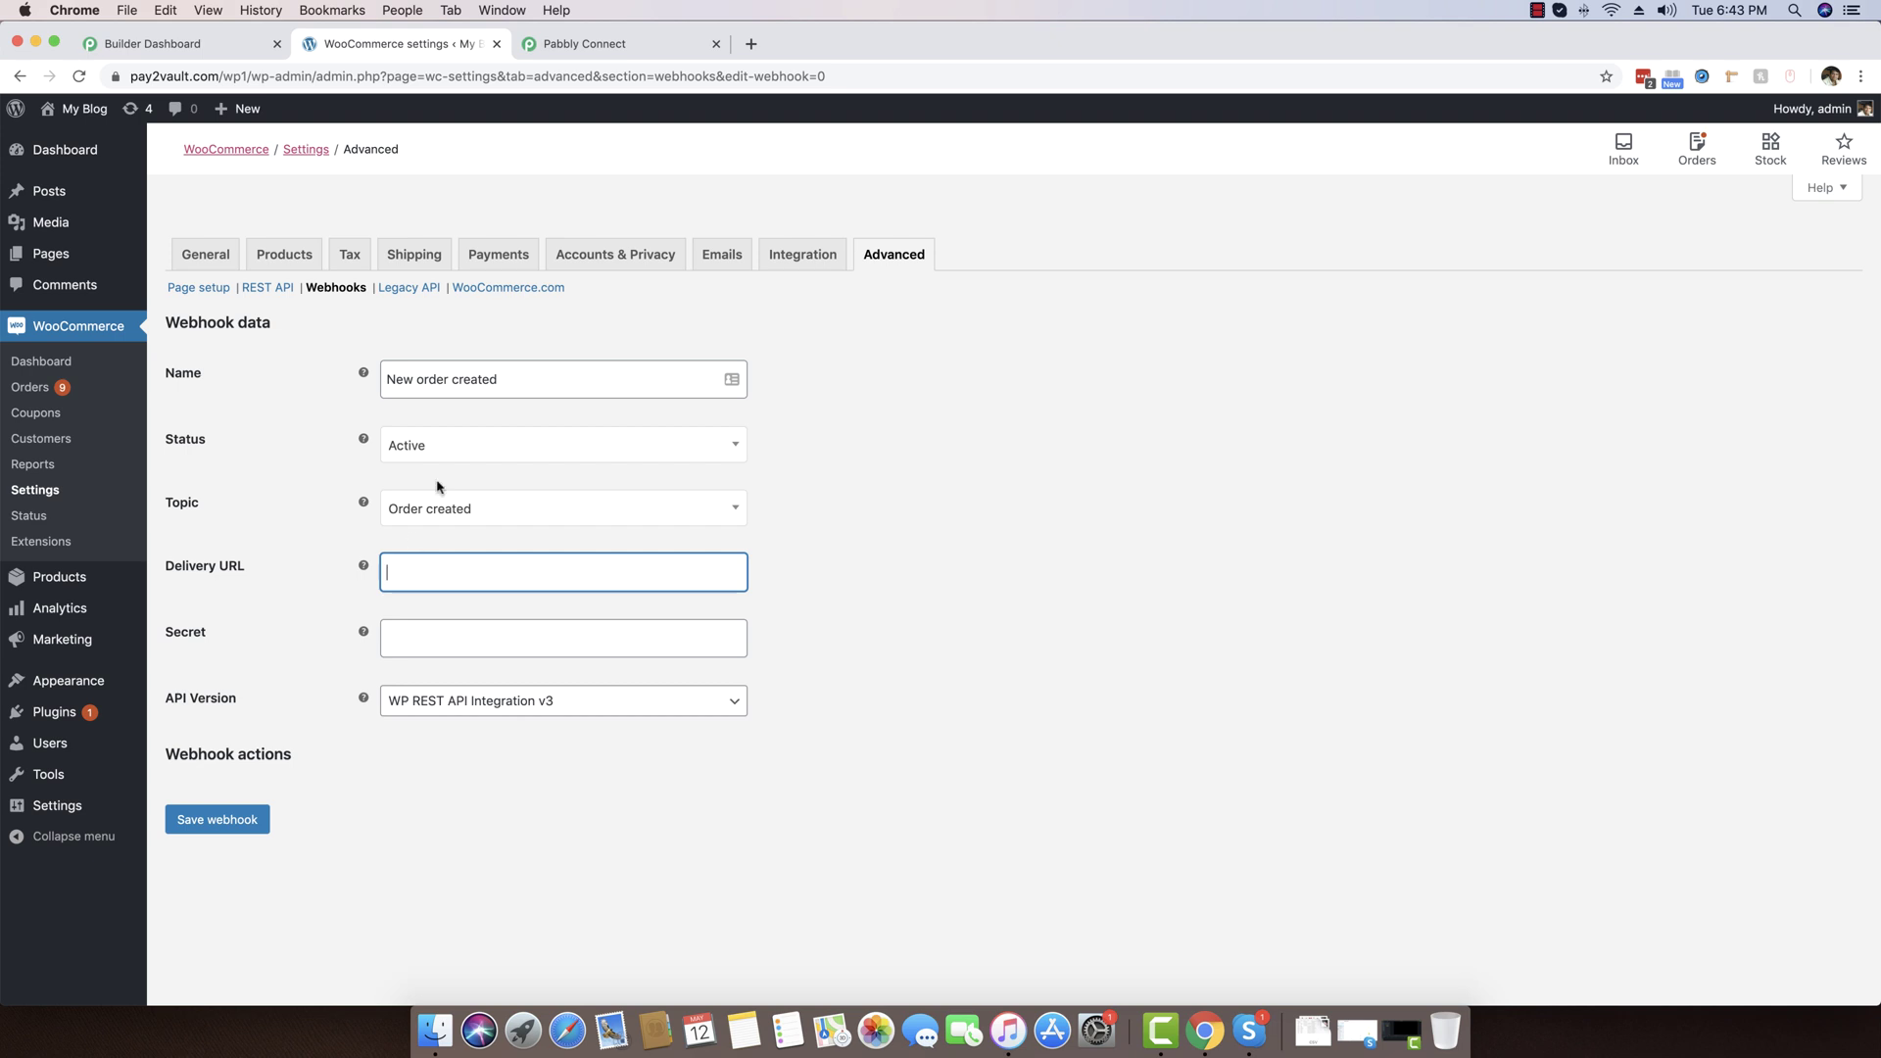
drag(212, 44, 377, 44)
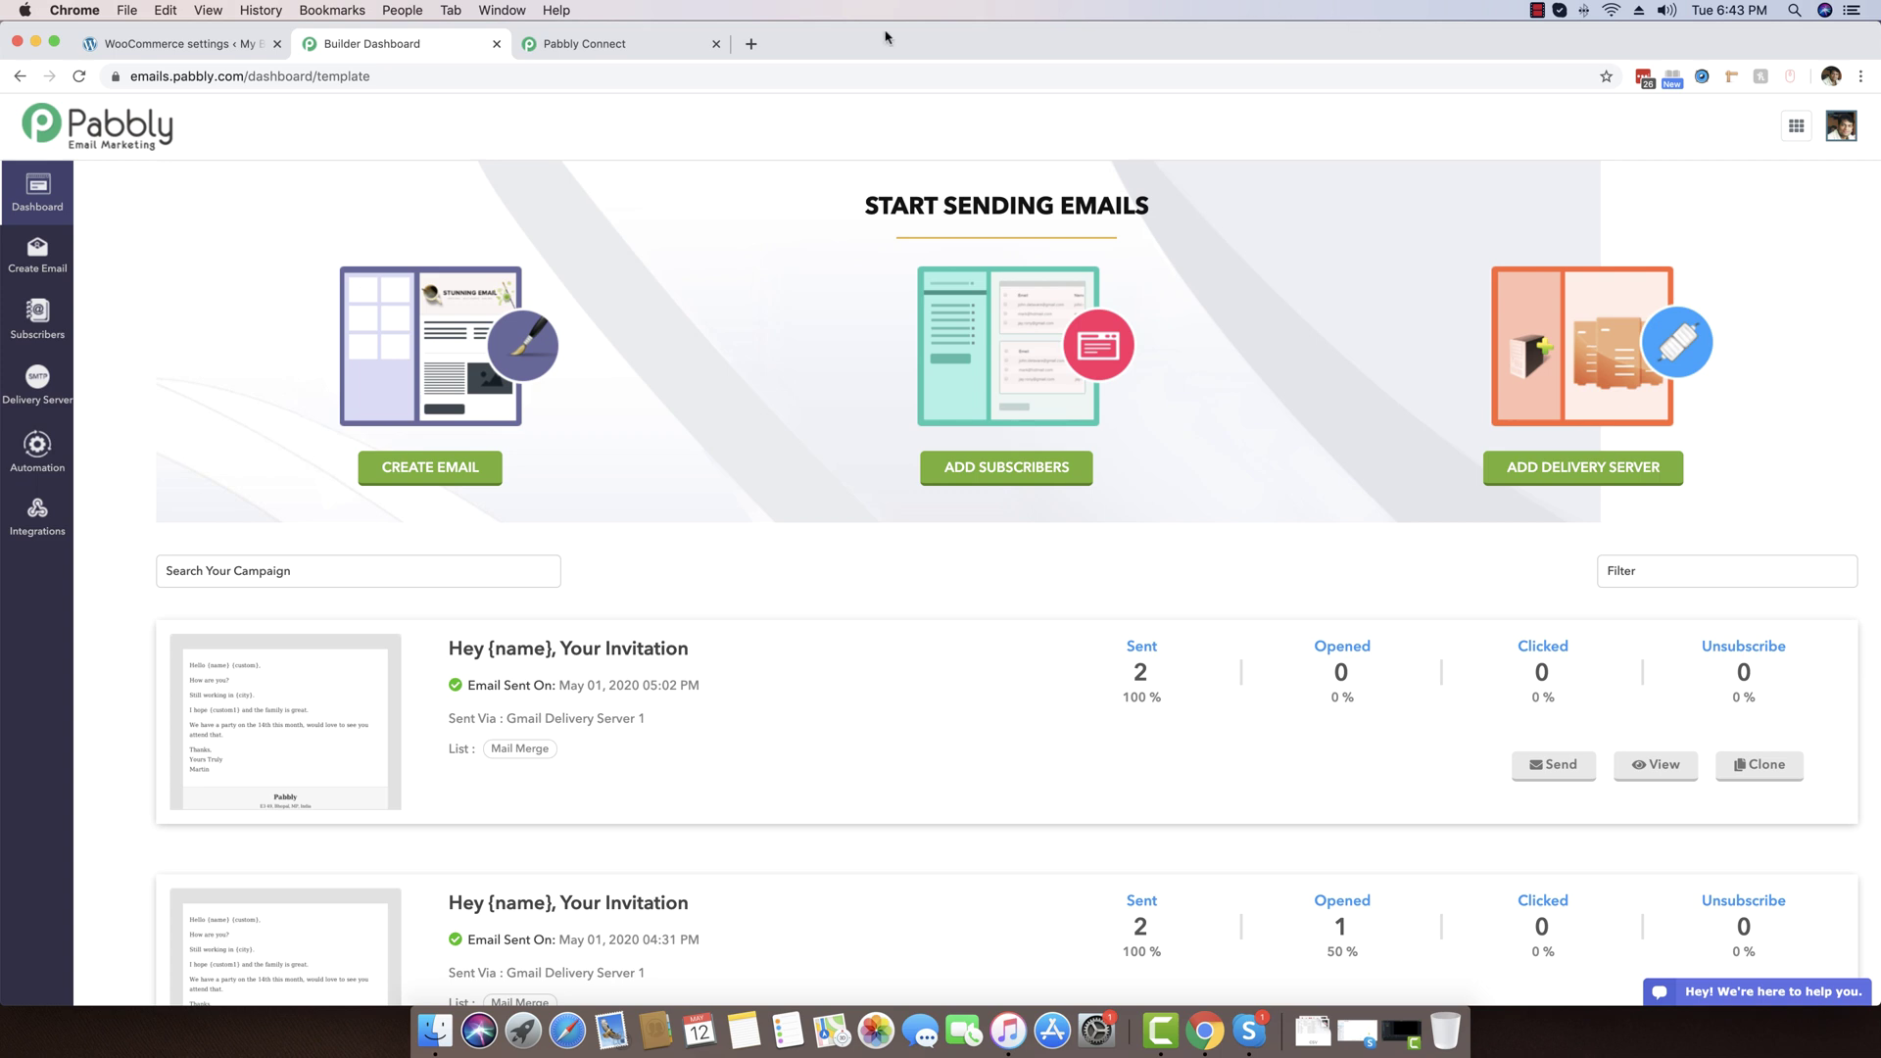
Replace the old Connect tab, load accounts.pabbly.com and launch Pabbly Connect from All Apps
click(716, 43)
click(532, 44)
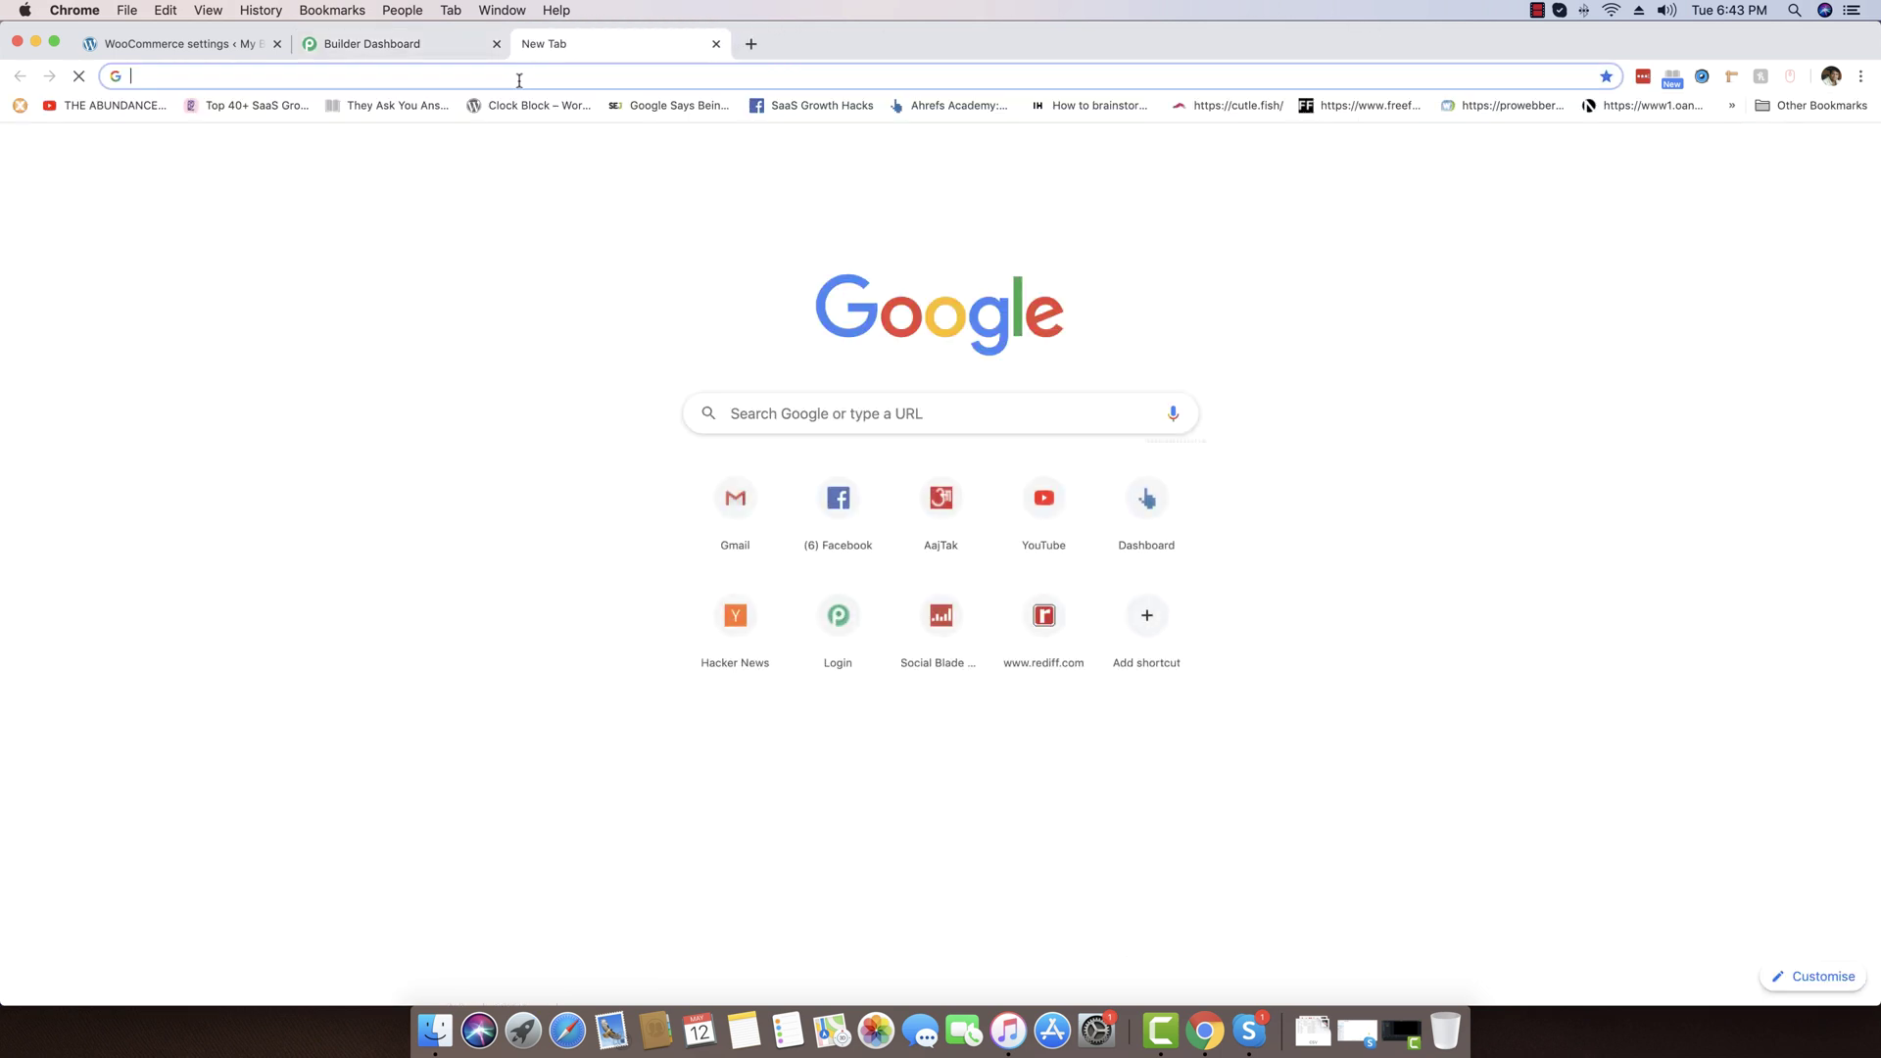
text(accounts.pabbly.com)
key(Return)
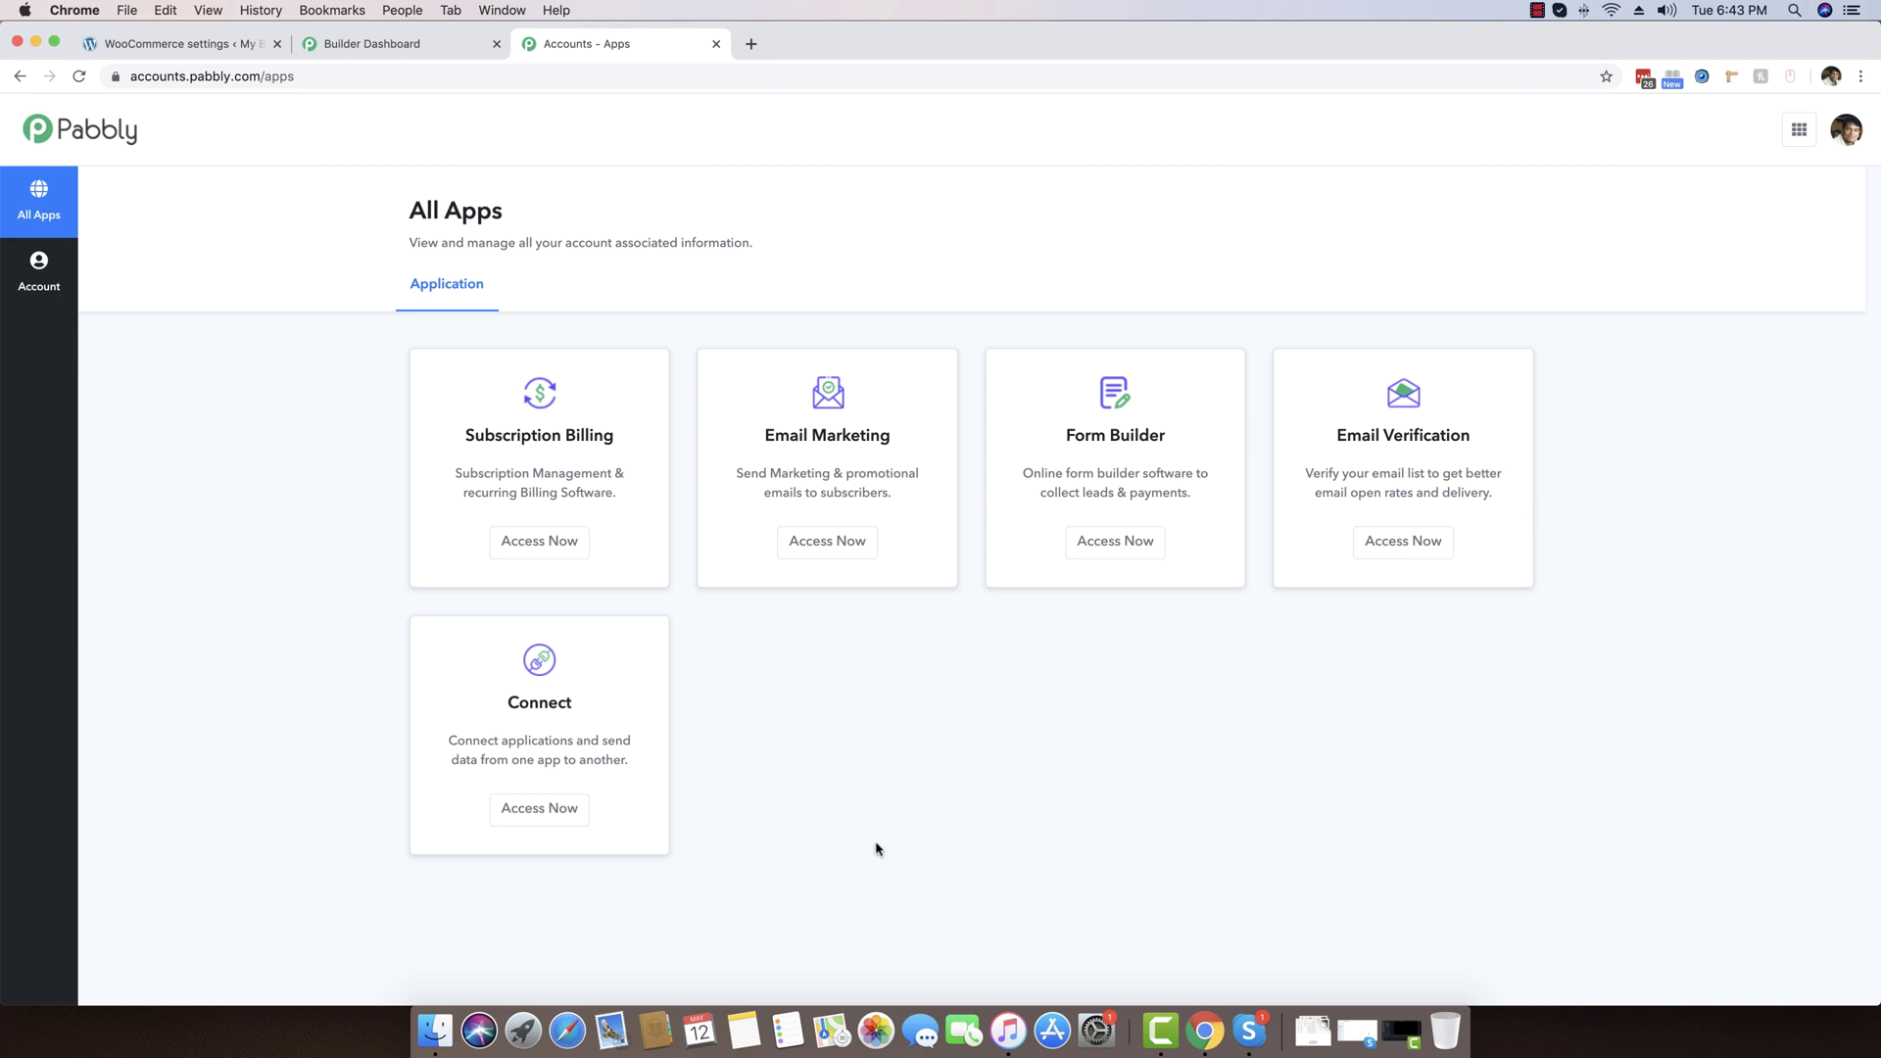
click(524, 824)
drag(515, 695, 606, 707)
click(588, 713)
click(527, 819)
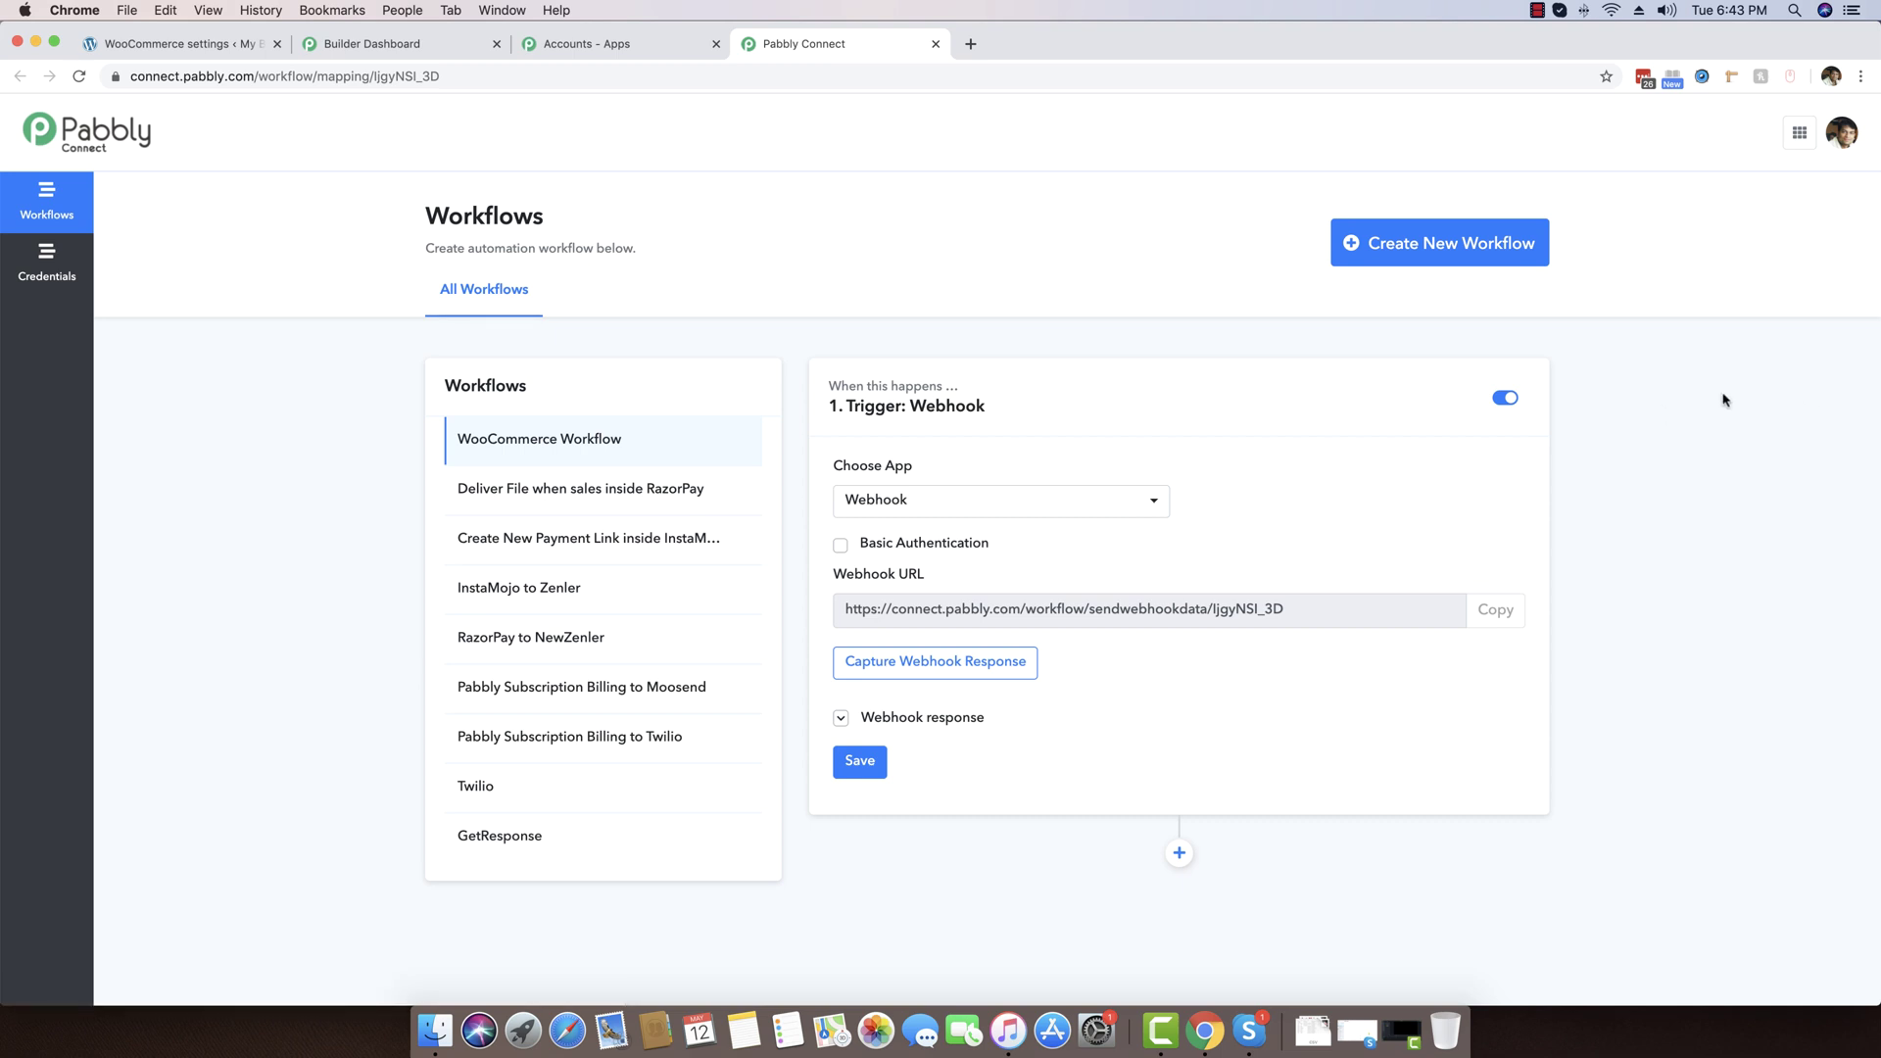
Create and save a new Pabbly Connect workflow named 'WooCommerce to PEM'
click(1406, 253)
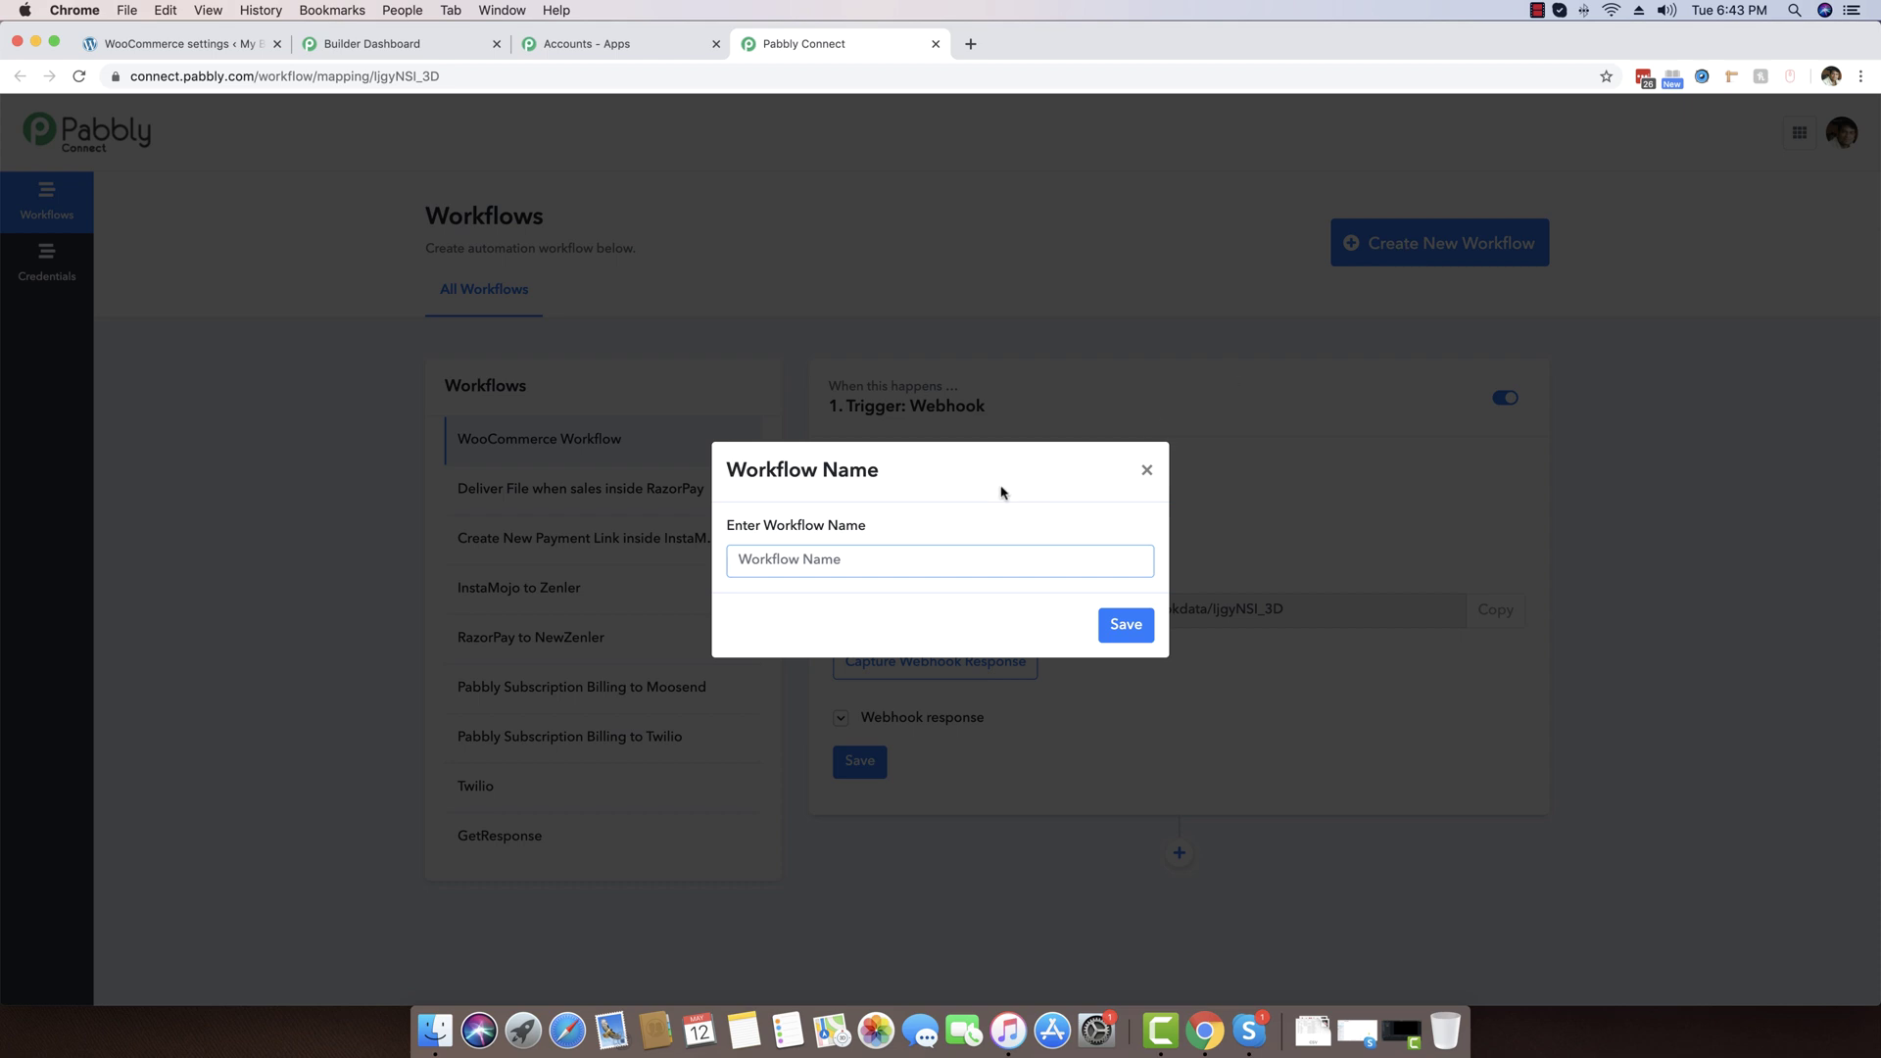
text(WooCommefcce to PEM)
click(1125, 626)
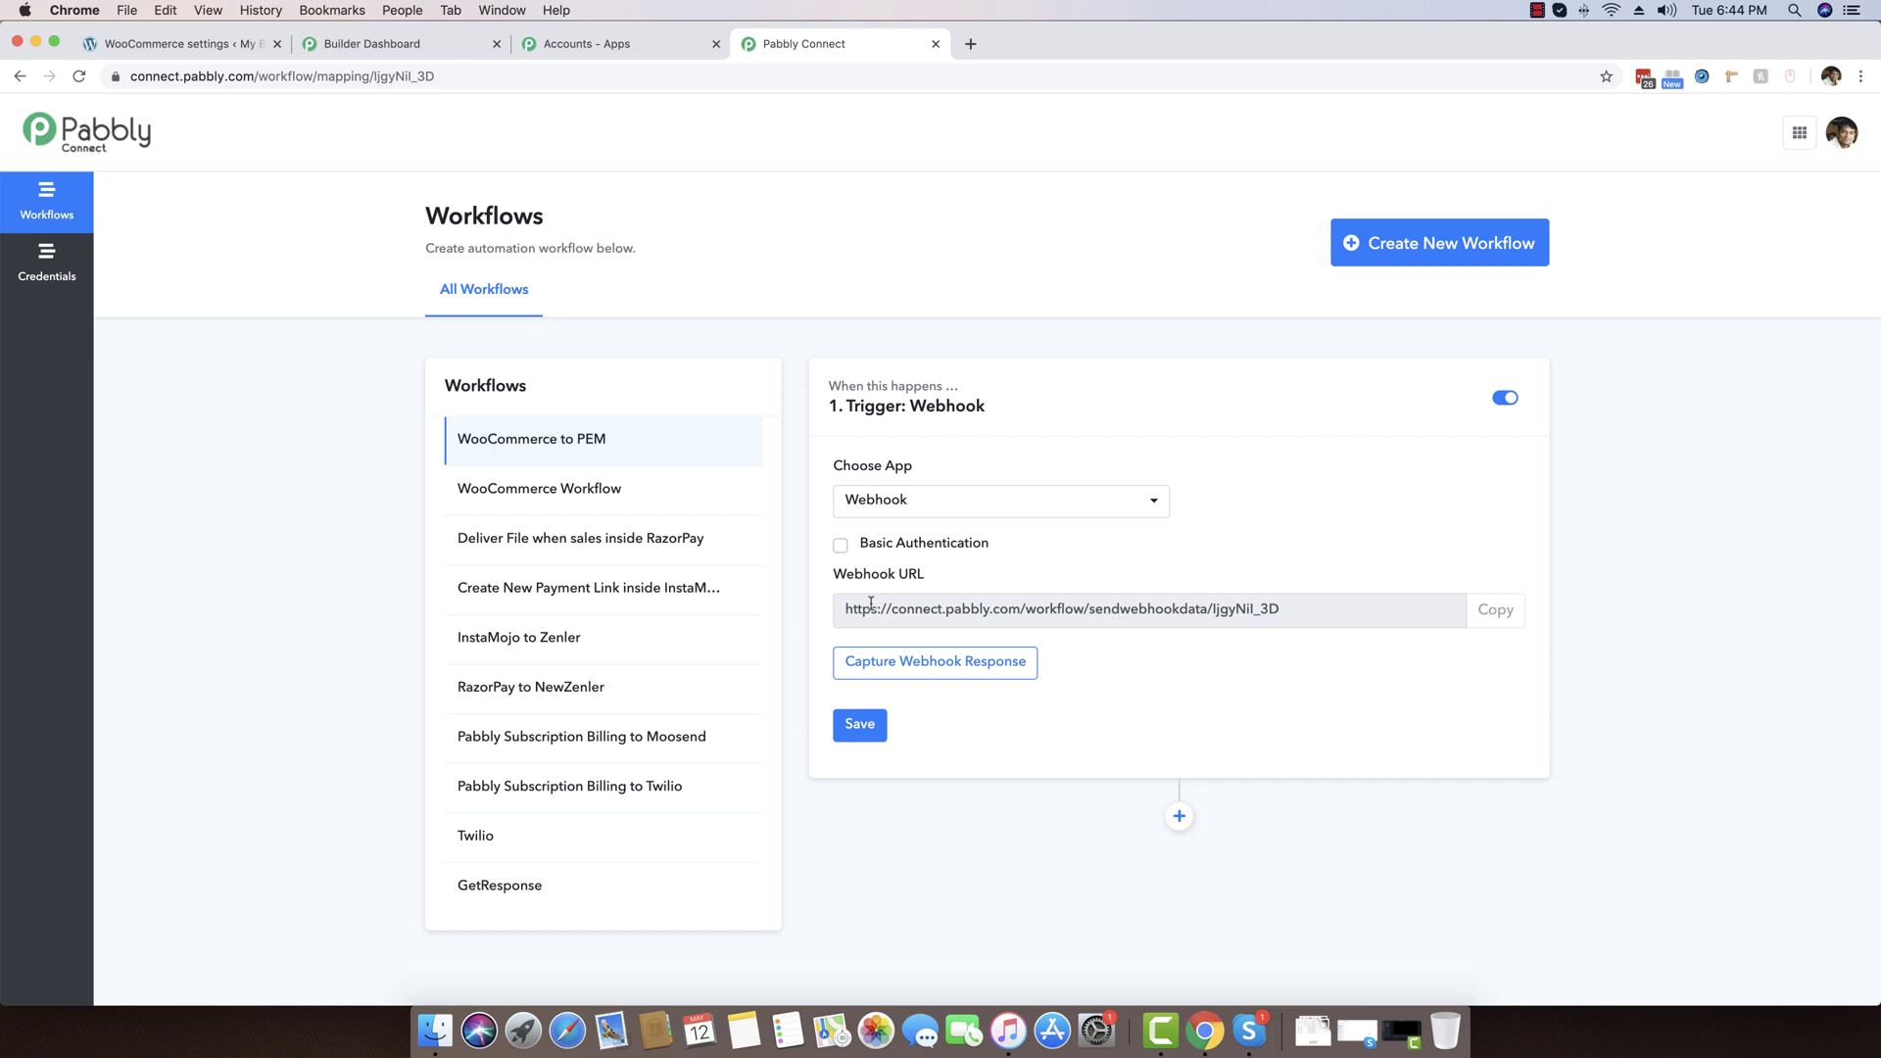
Keep Webhook as the trigger app, copy its webhook URL, and return to WooCommerce
click(915, 501)
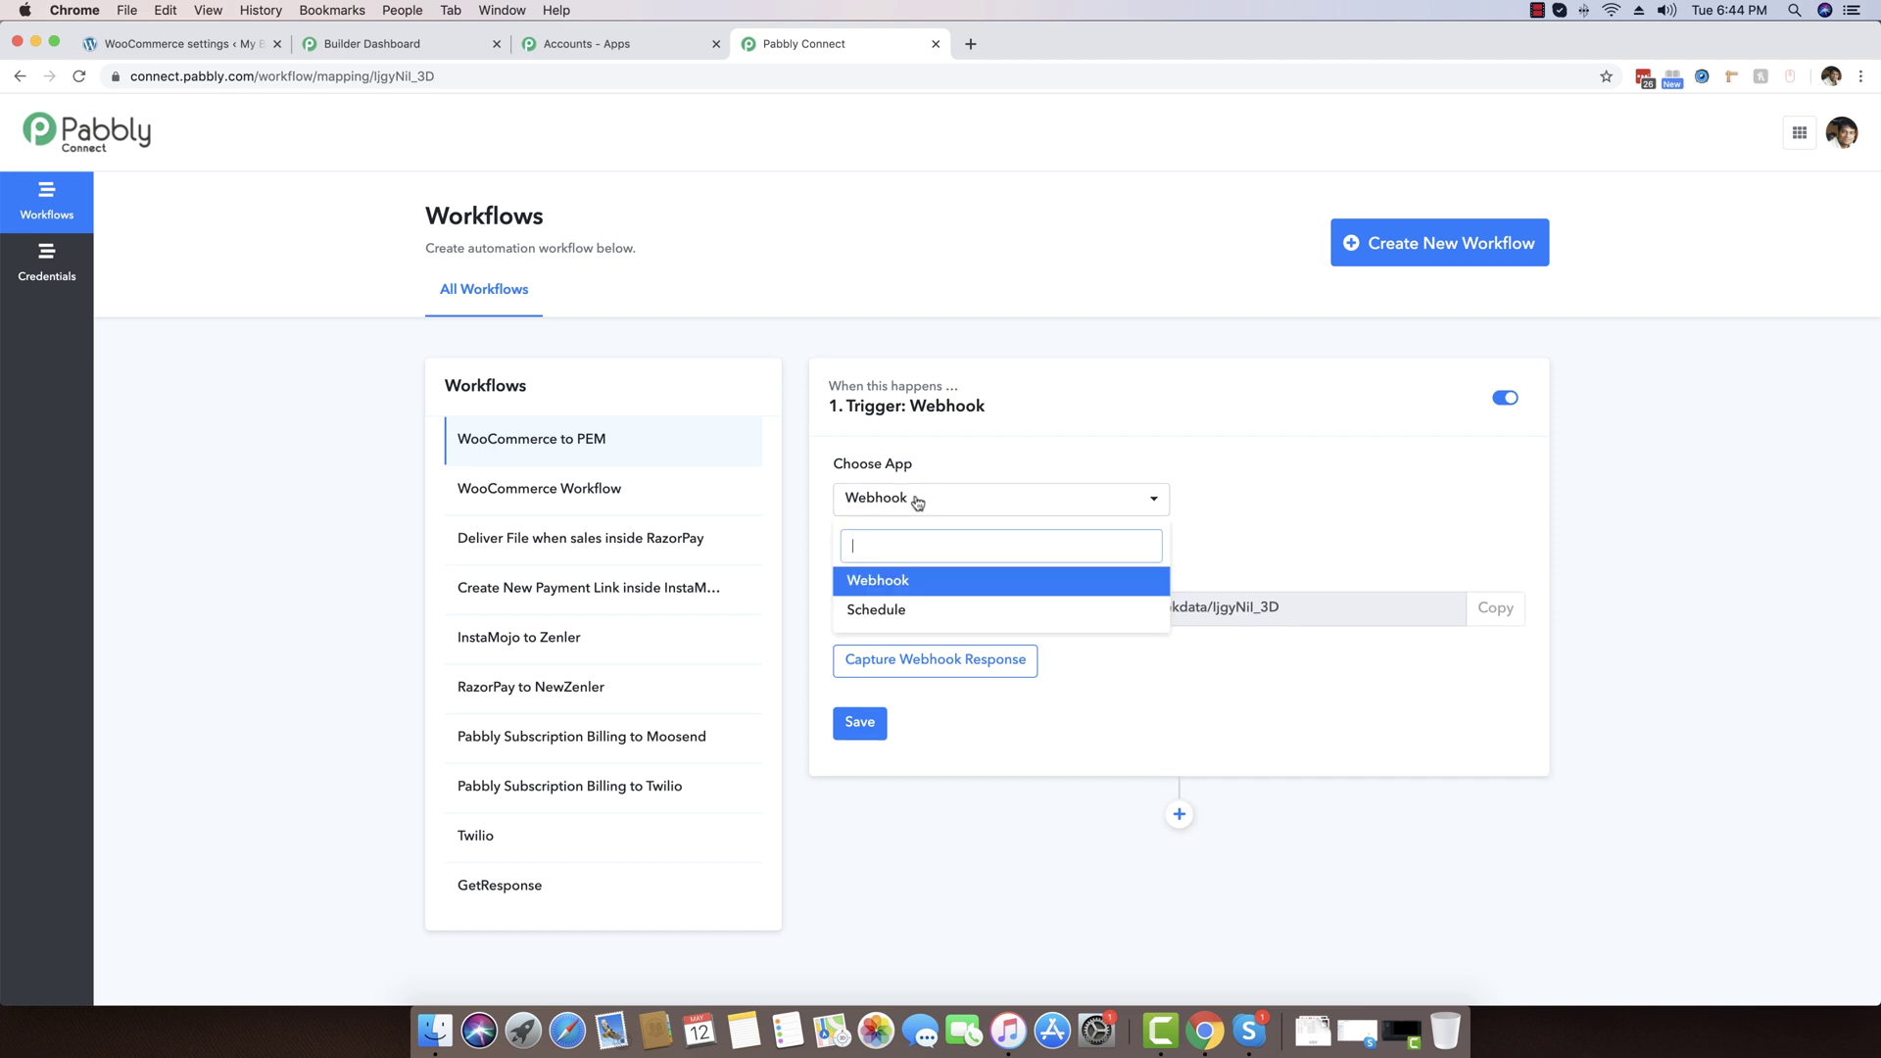
click(877, 582)
drag(1321, 615, 1455, 639)
click(908, 611)
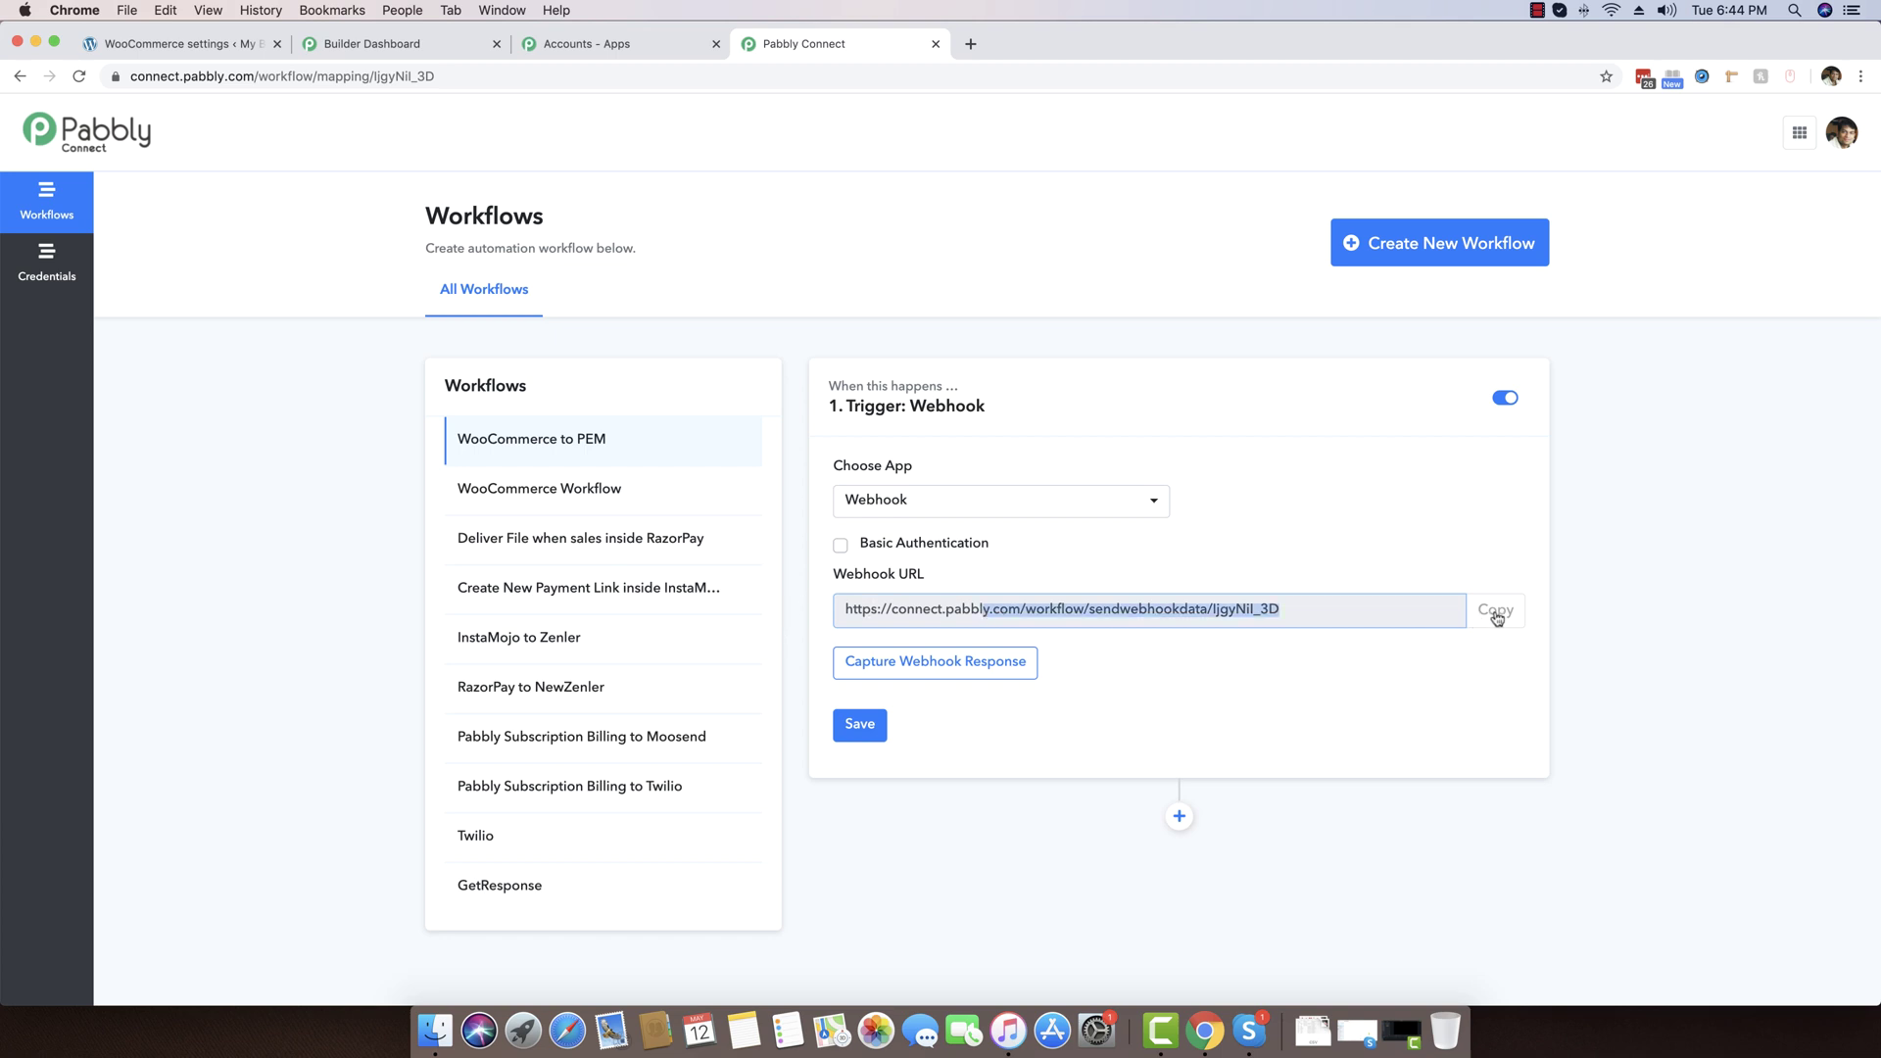
click(1495, 612)
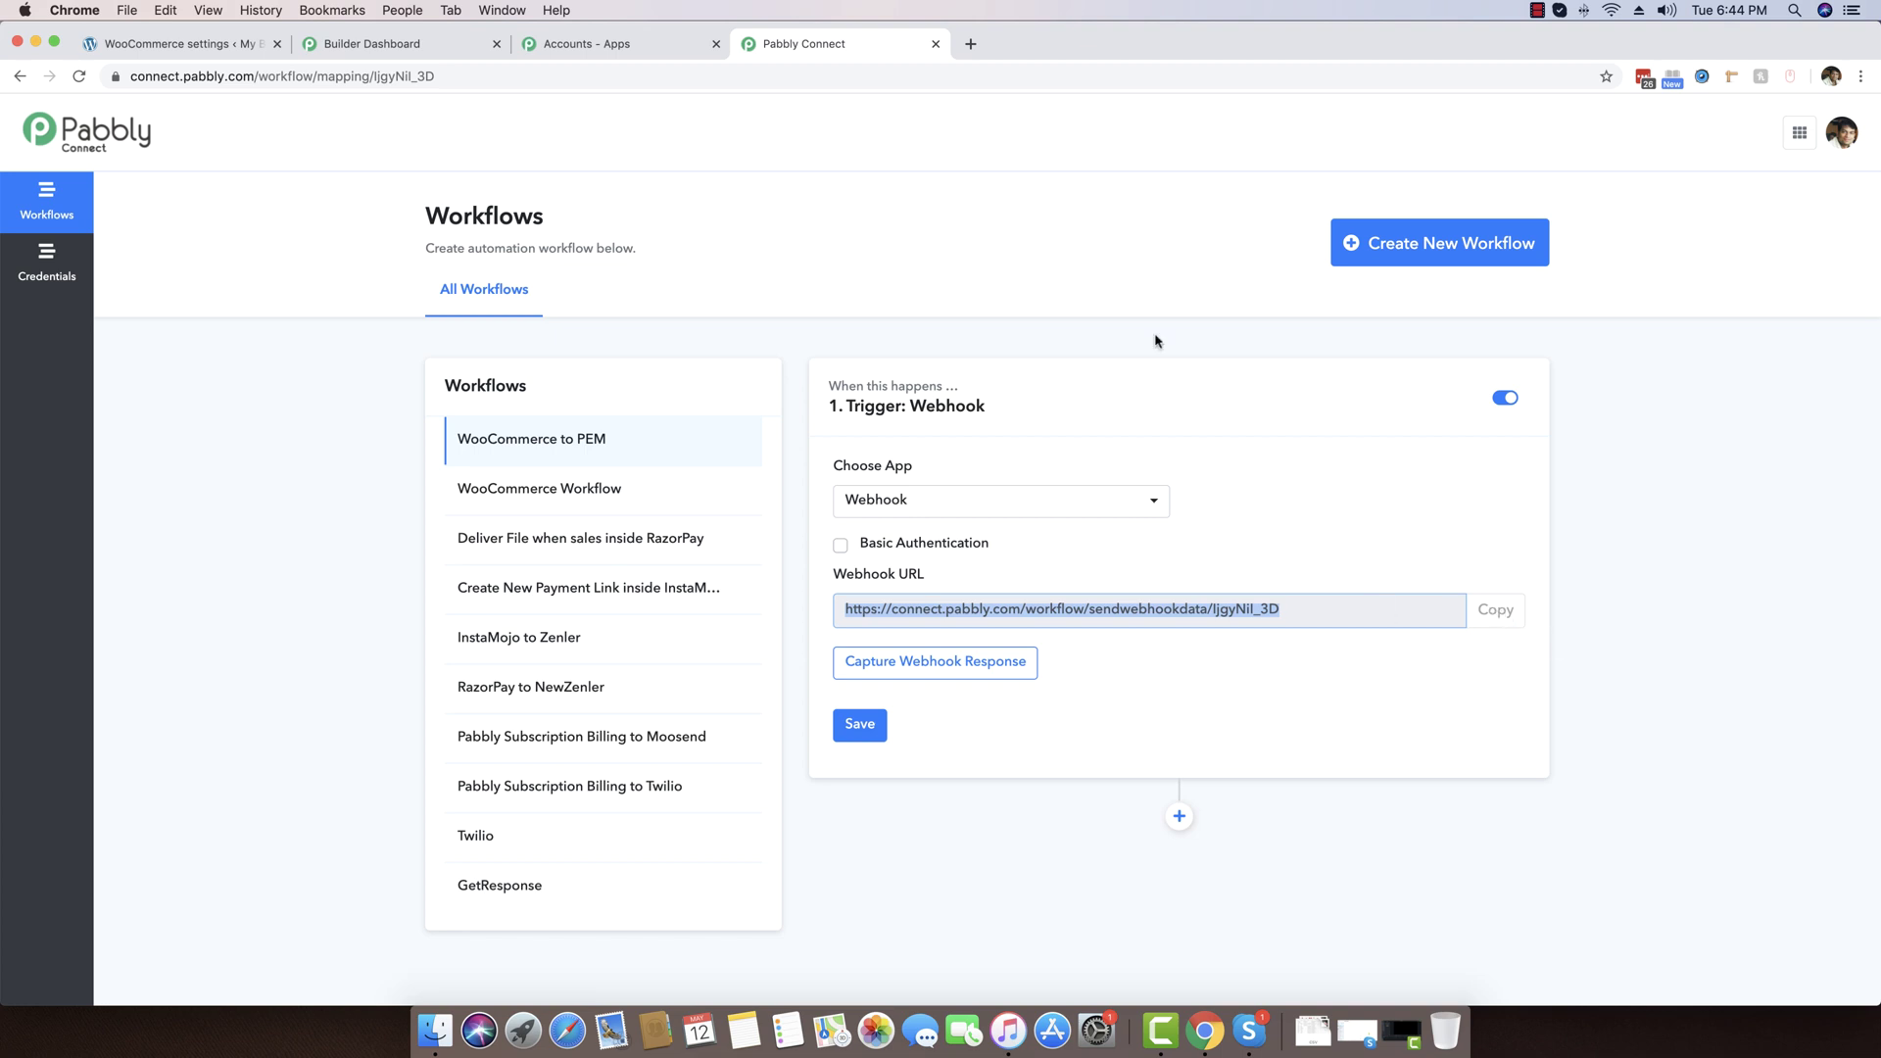
click(182, 46)
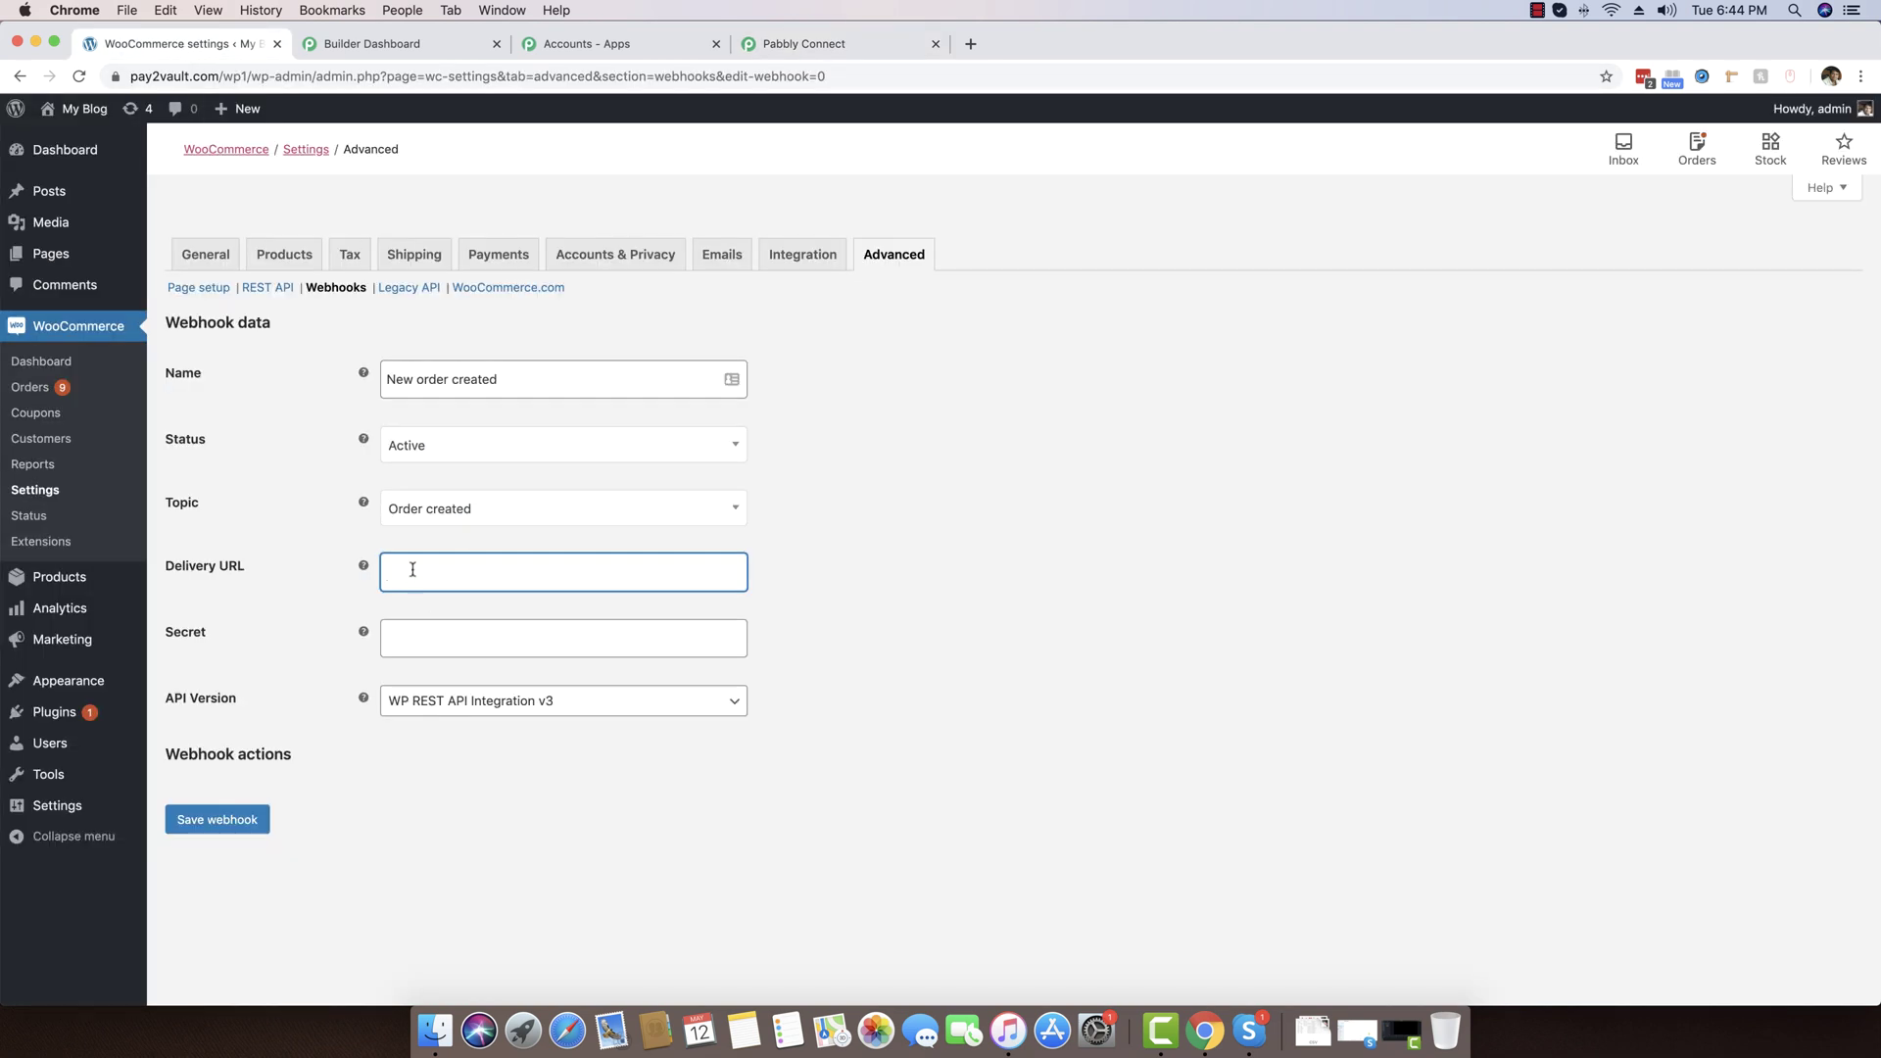
Paste the Pabbly webhook URL as Delivery URL, save the WooCommerce webhook, and return to Pabbly
key(super+v)
click(952, 632)
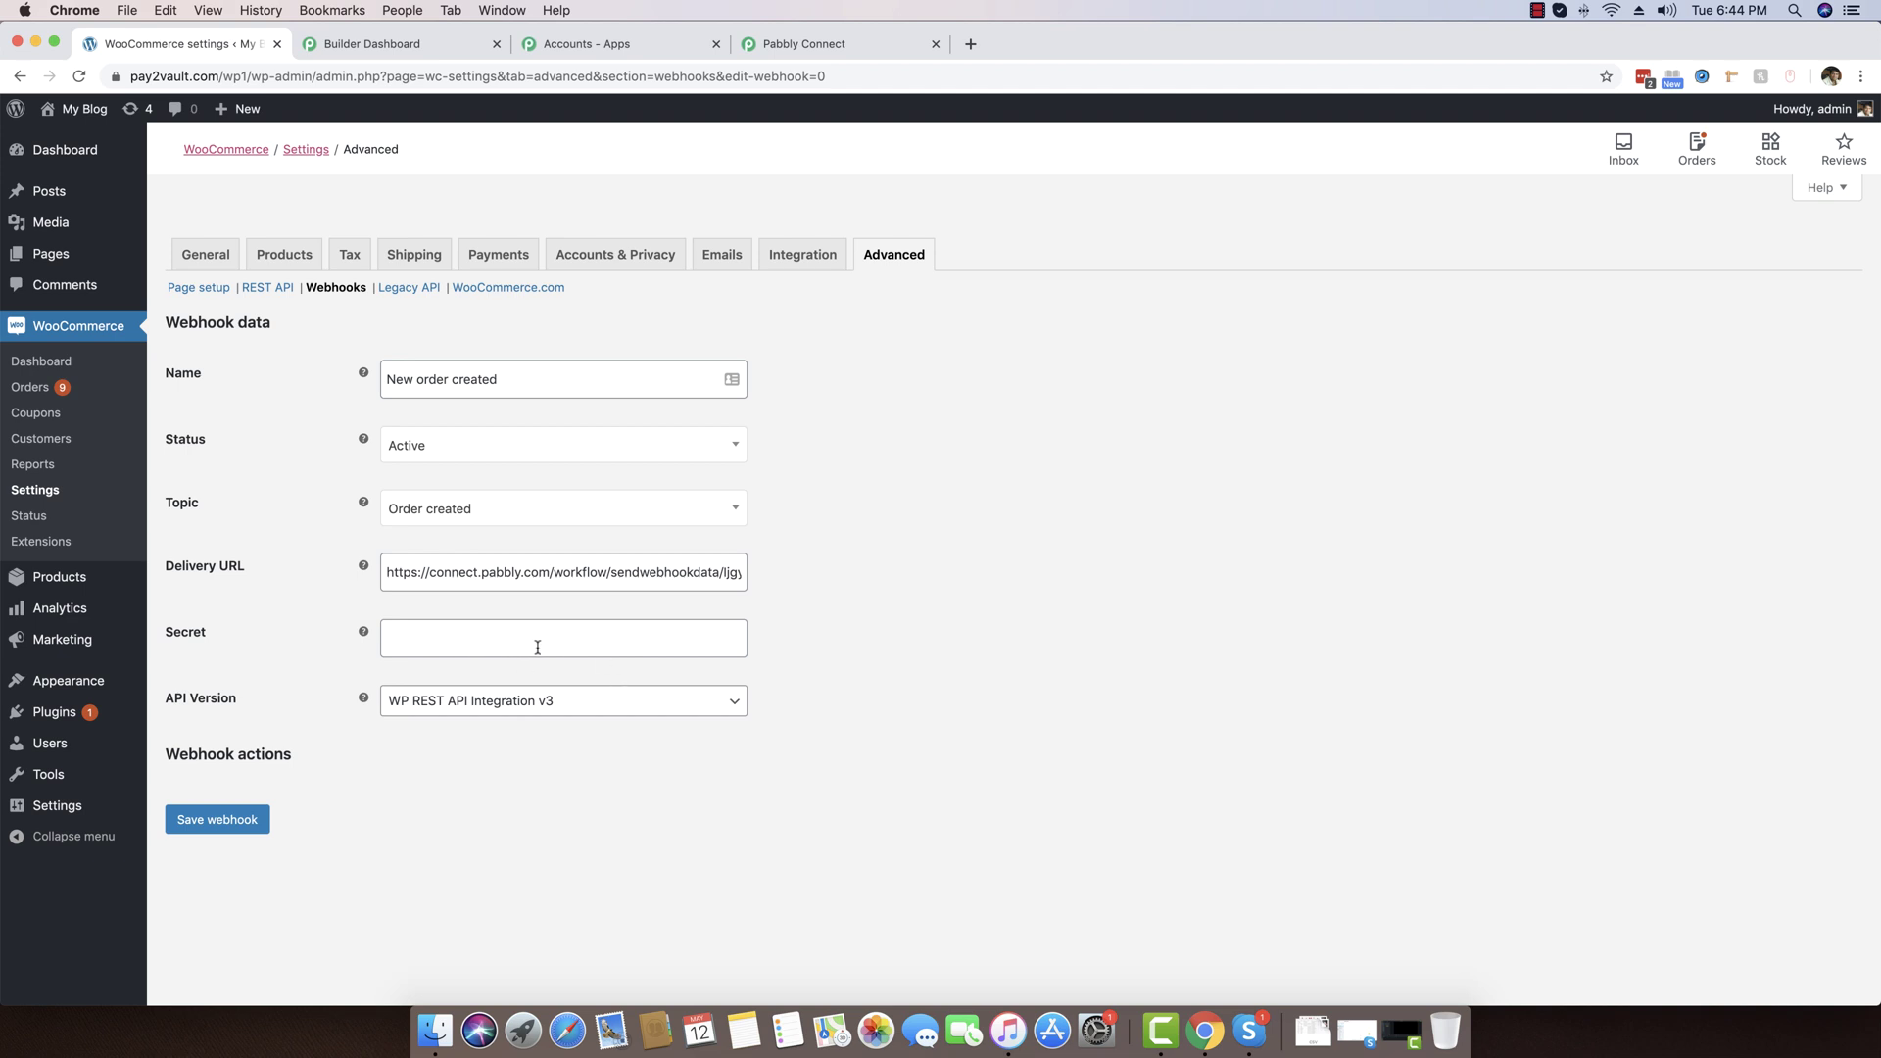
click(217, 821)
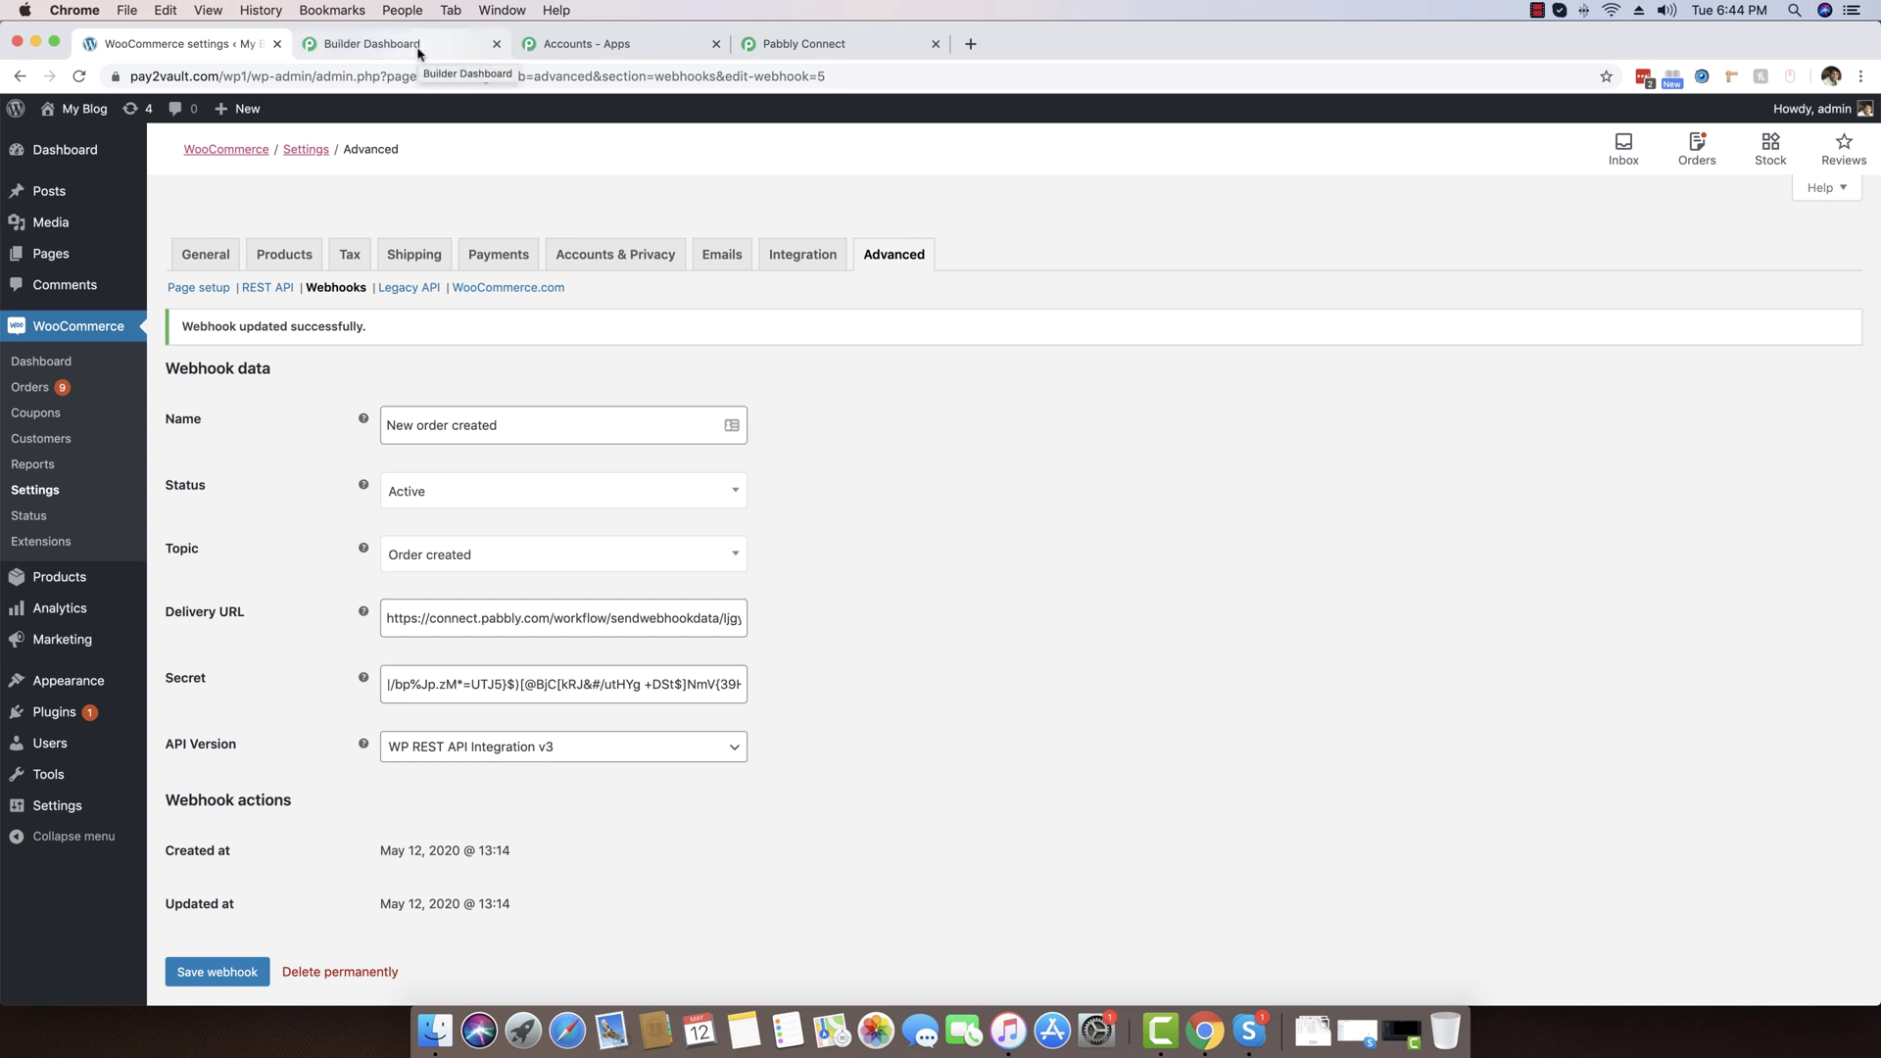
click(813, 43)
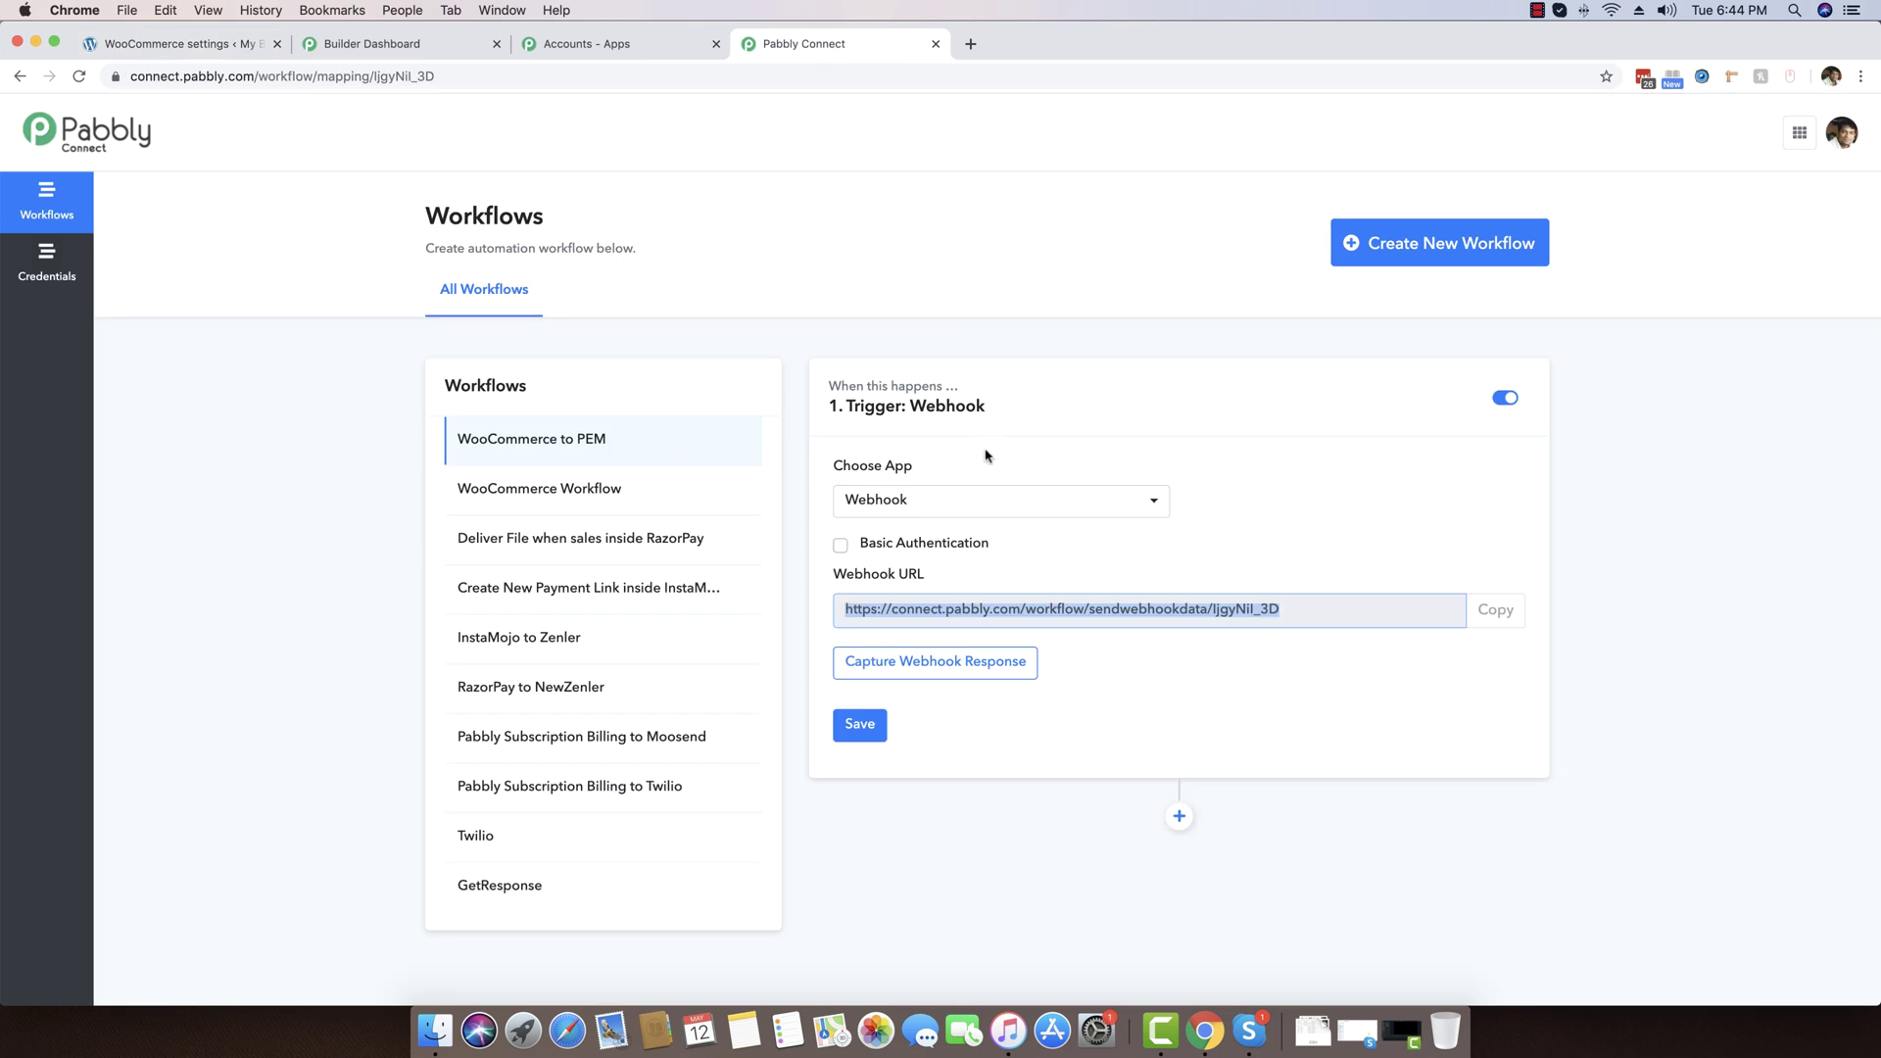
Put the Pabbly webhook trigger into Wait For Webhook Response mode, then return to WooCommerce
click(1265, 454)
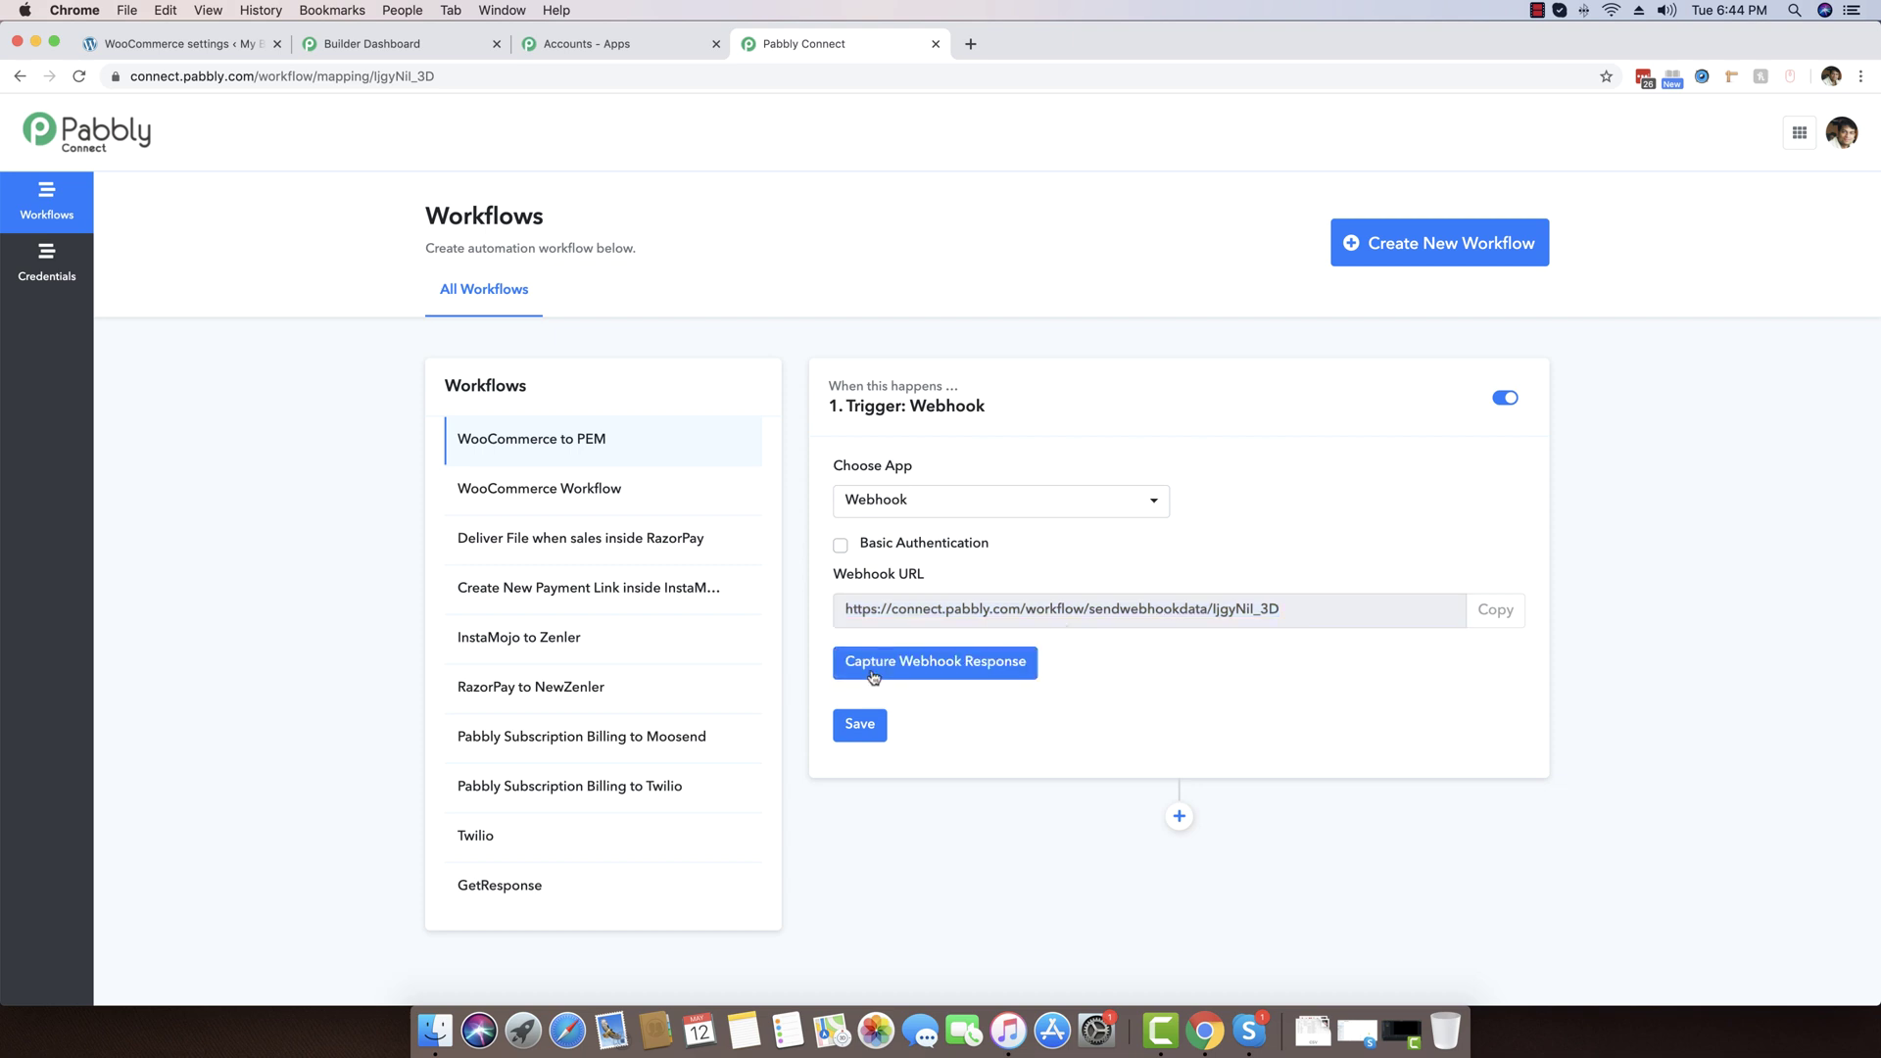
click(962, 666)
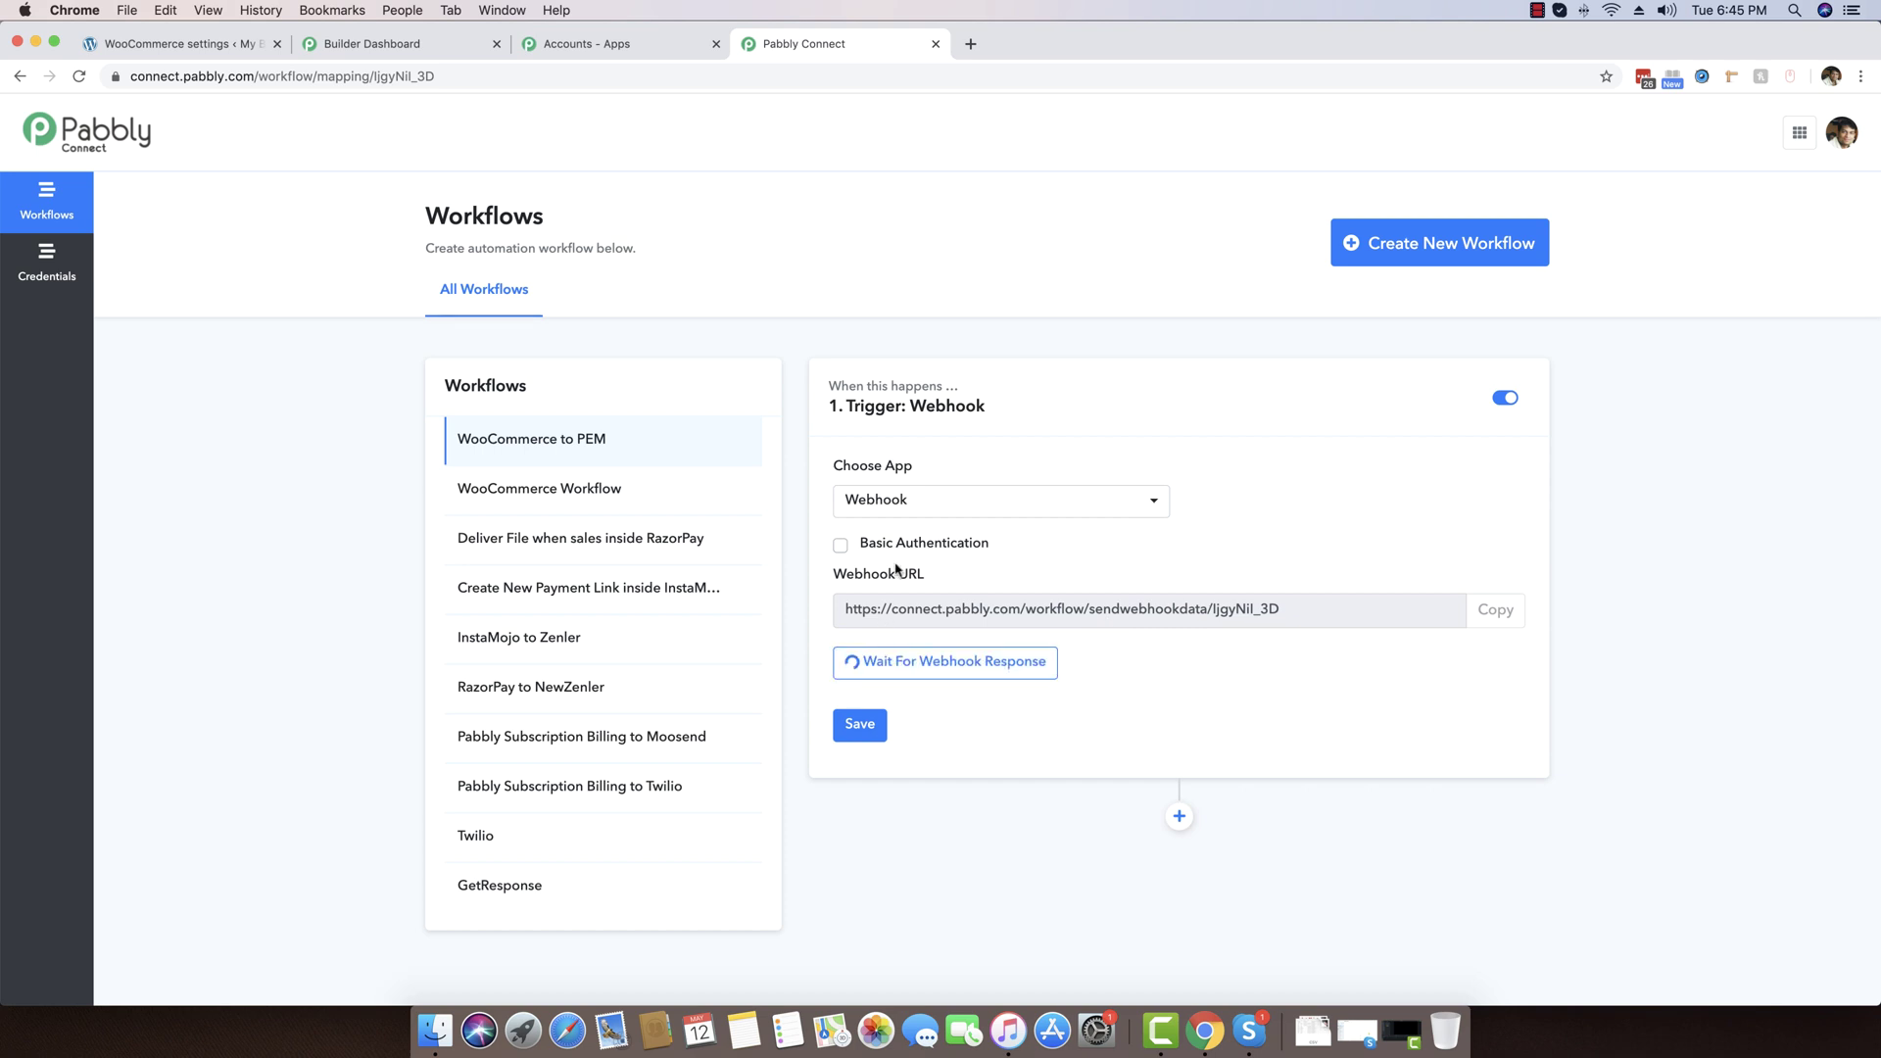
click(118, 49)
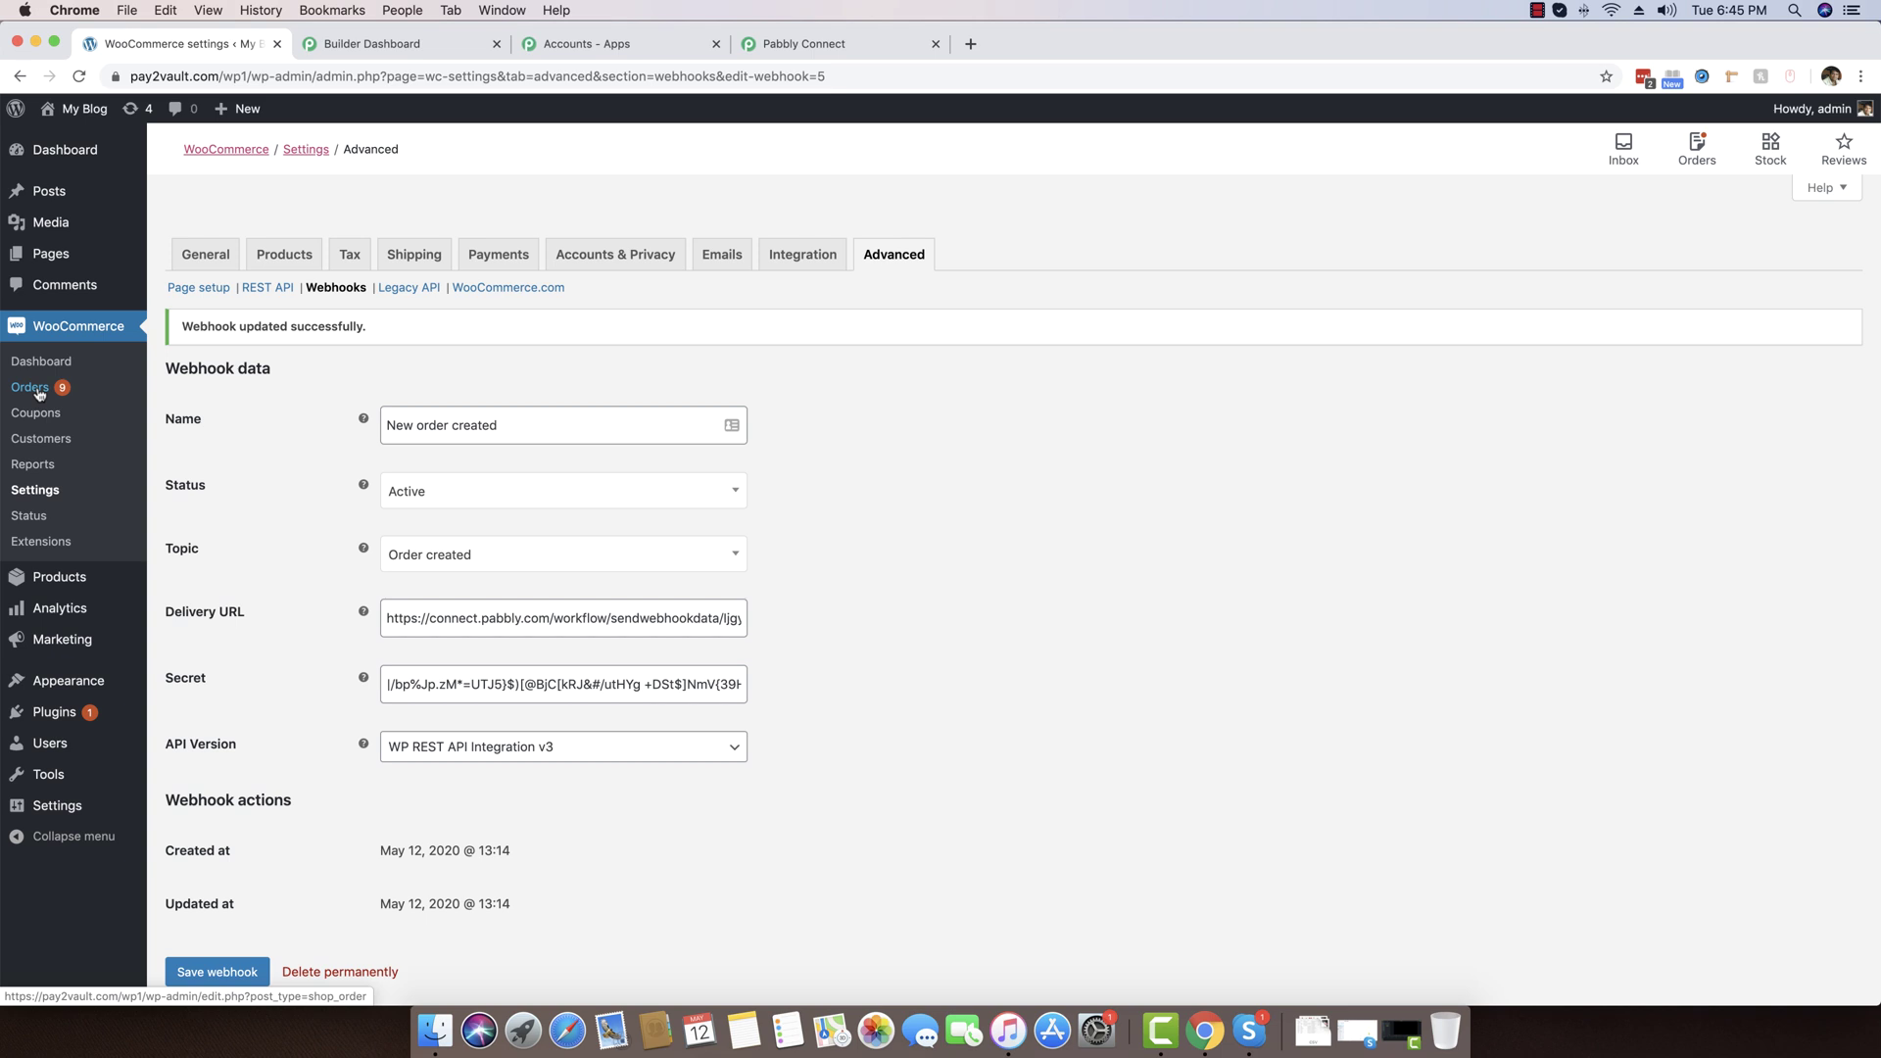
Copy the Nike Shoes 7 storefront page URL from All Products, then close that page
mouse_move(83, 586)
right_click(197, 580)
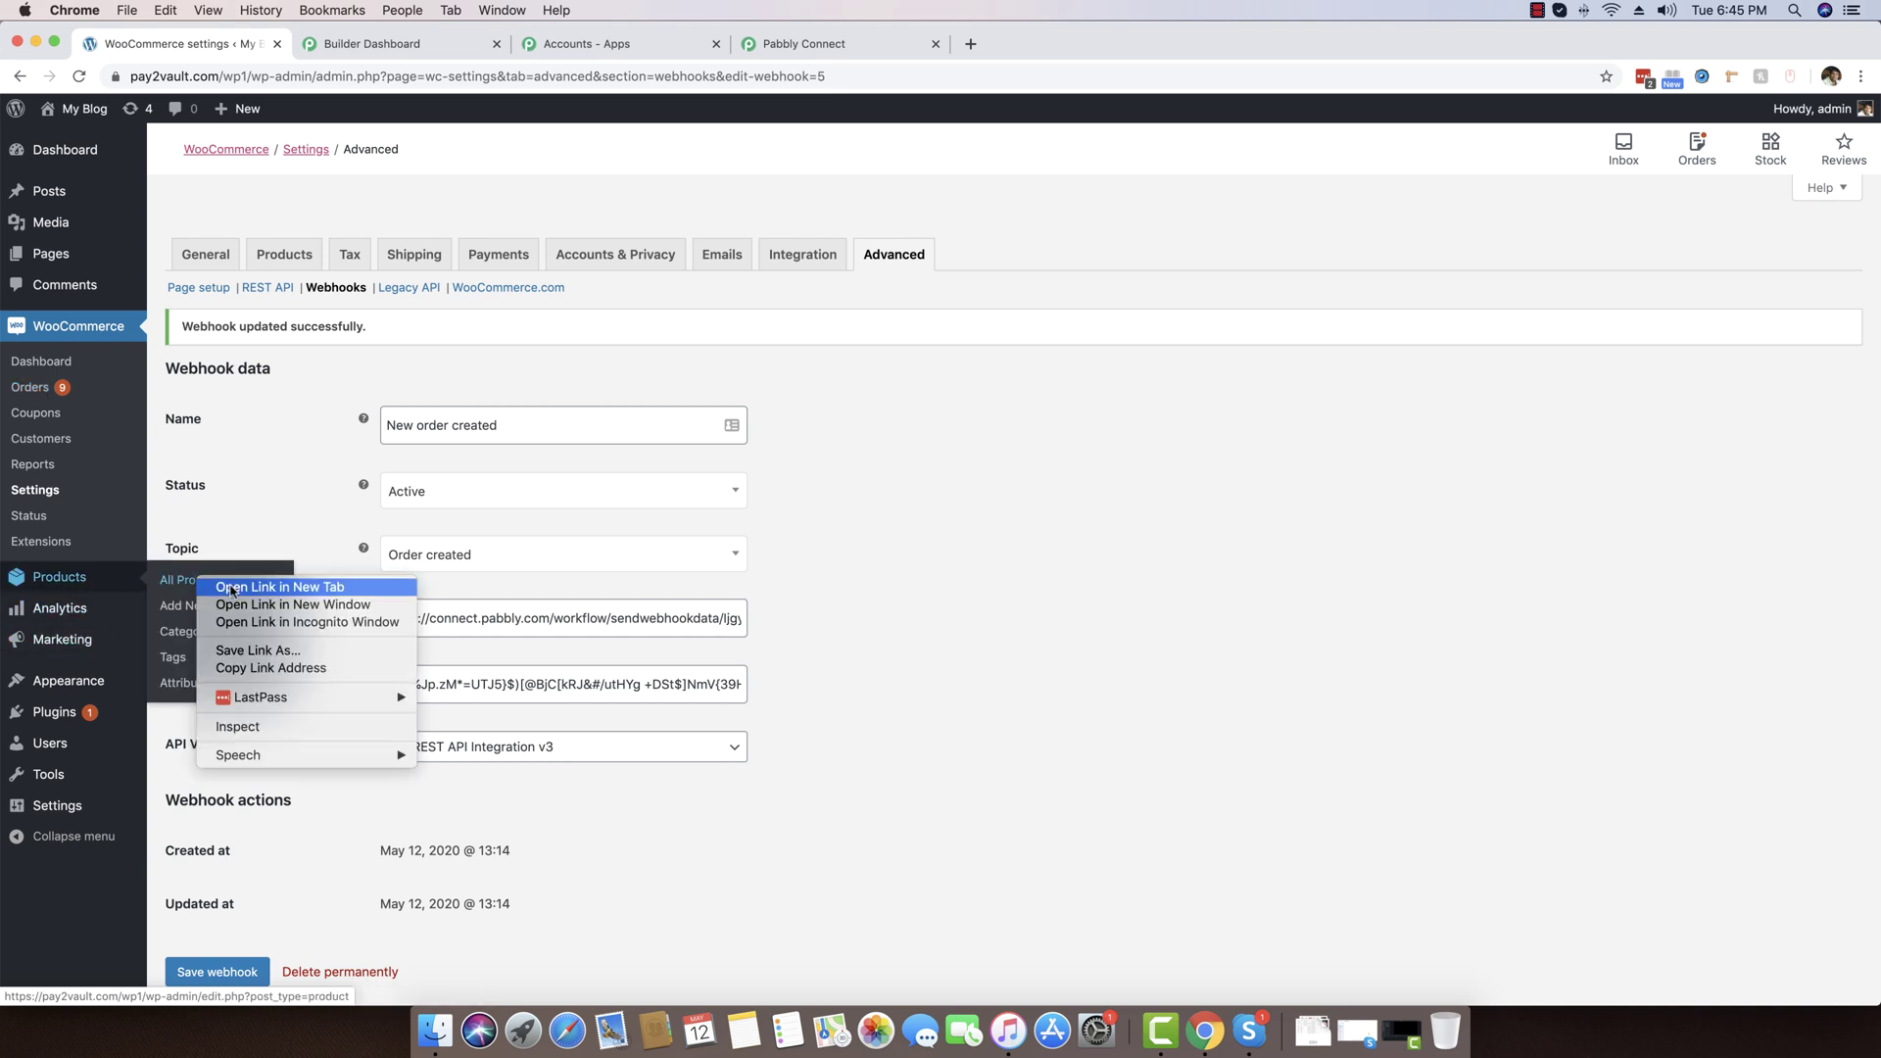
click(231, 588)
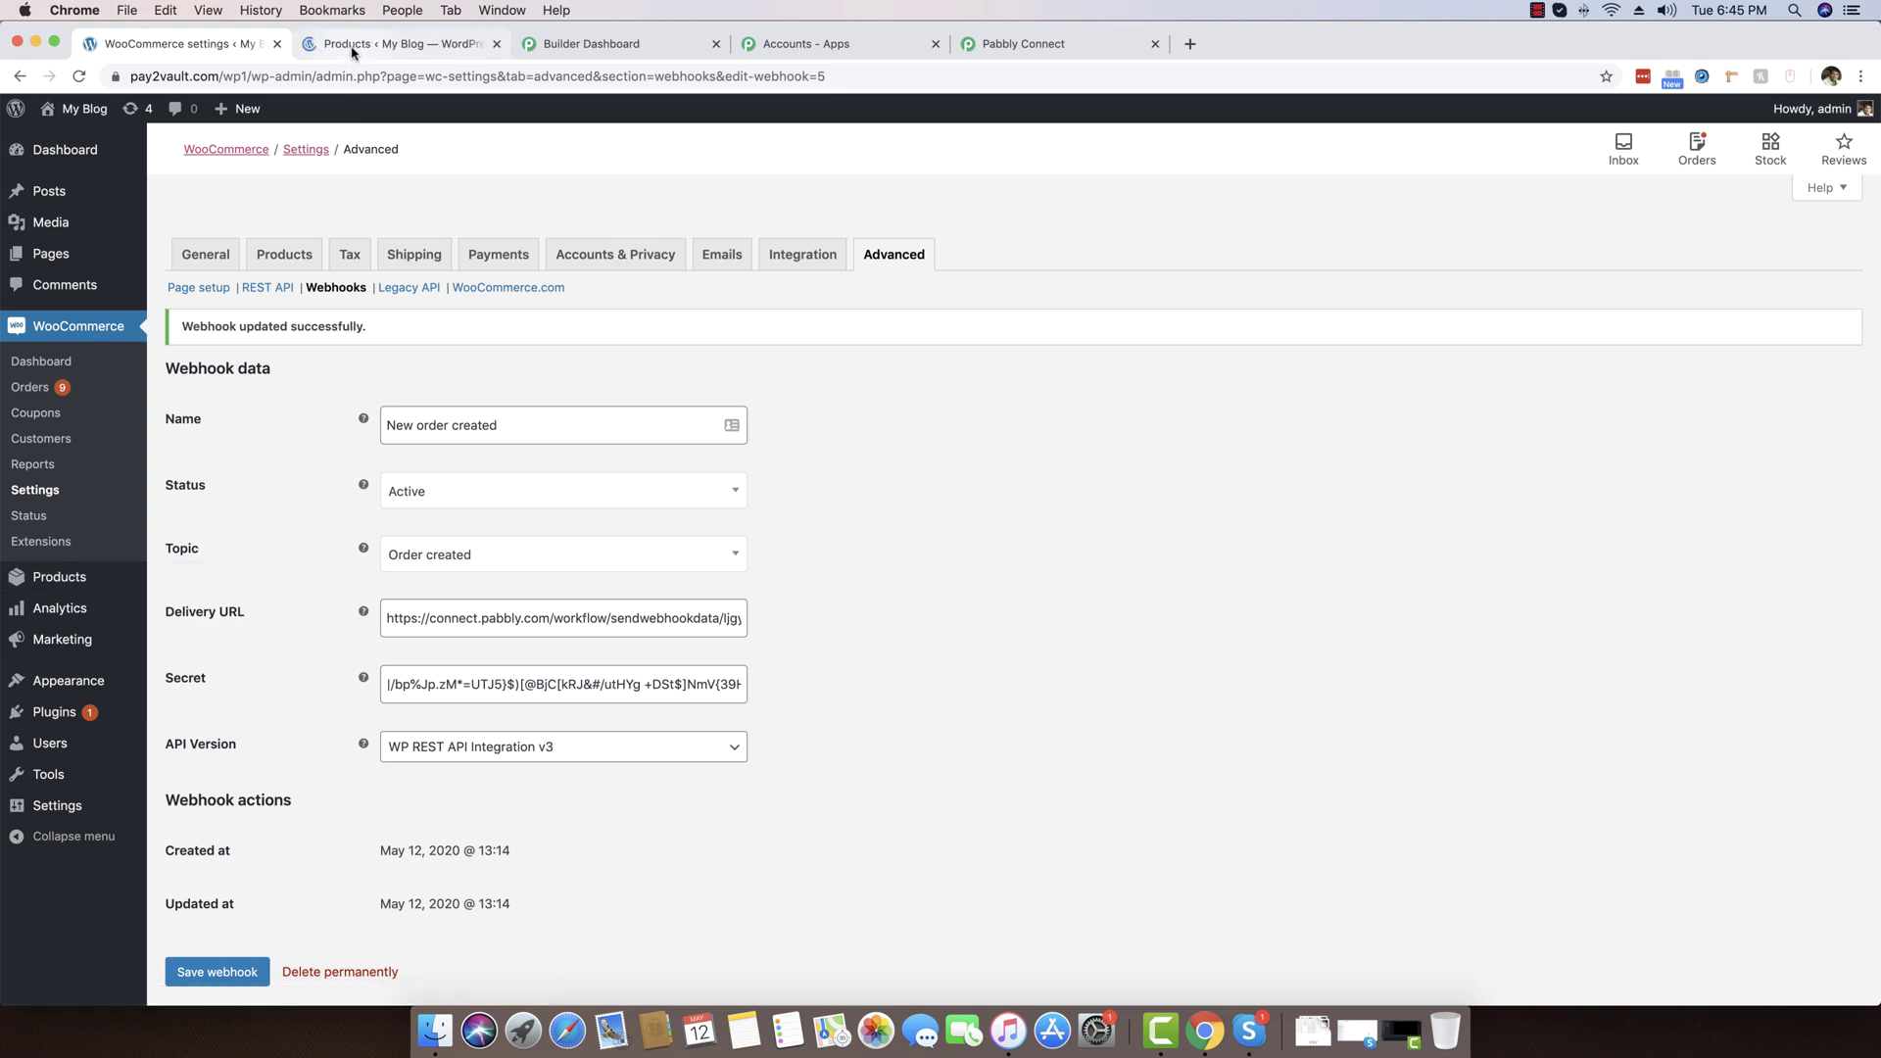
click(351, 47)
scroll(411, 520, down, 3)
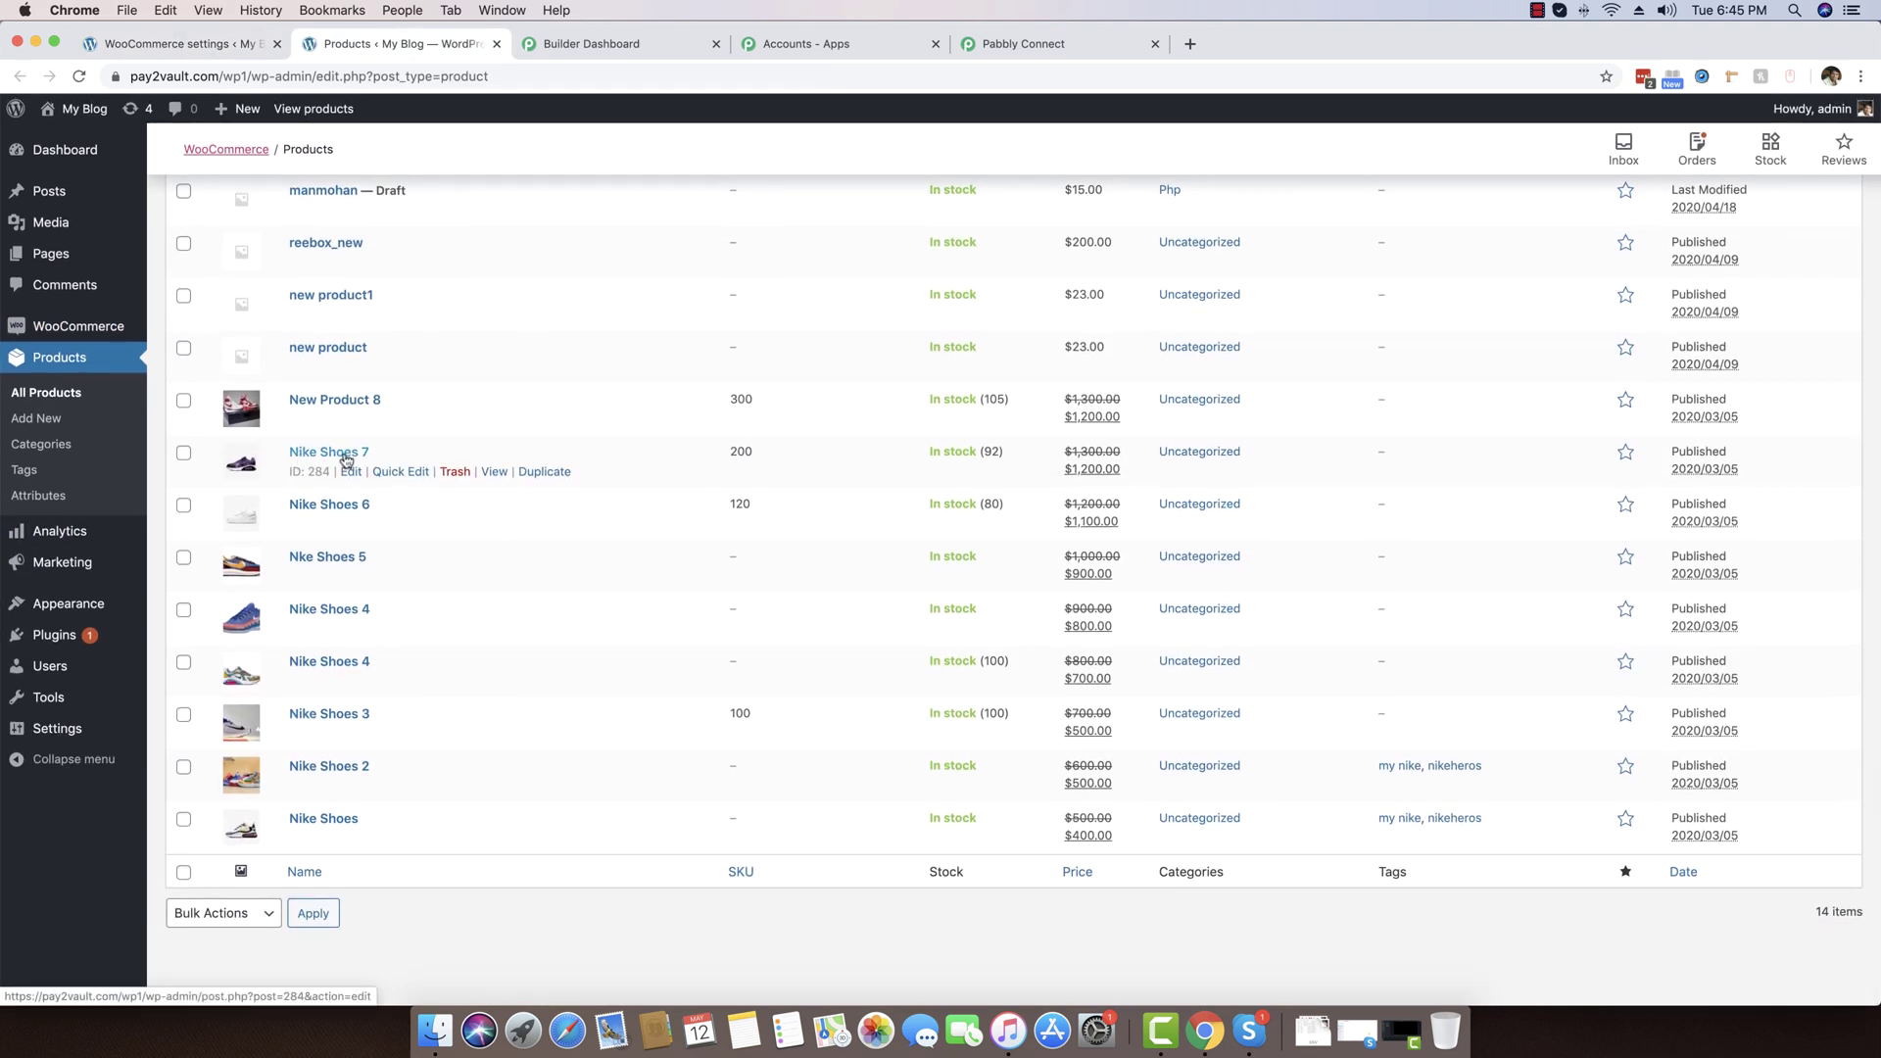
click(495, 472)
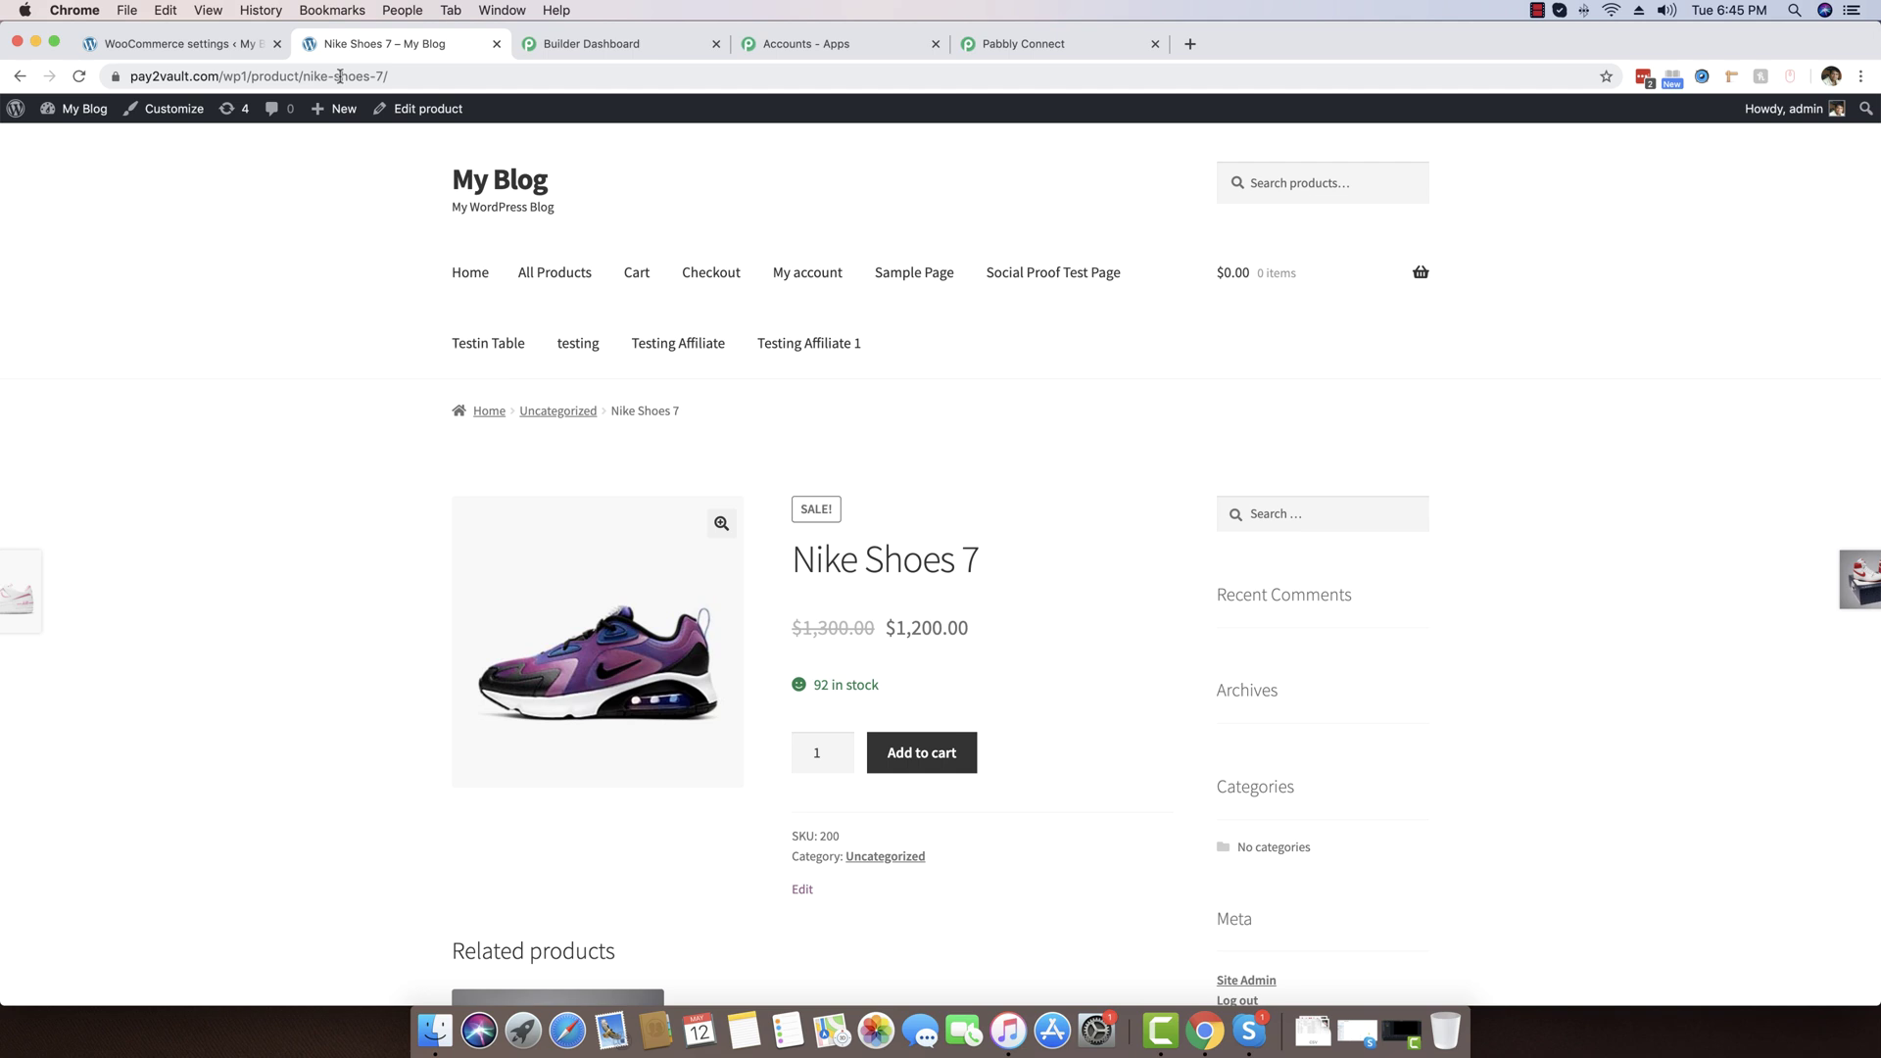
right_click(339, 75)
key(super+c)
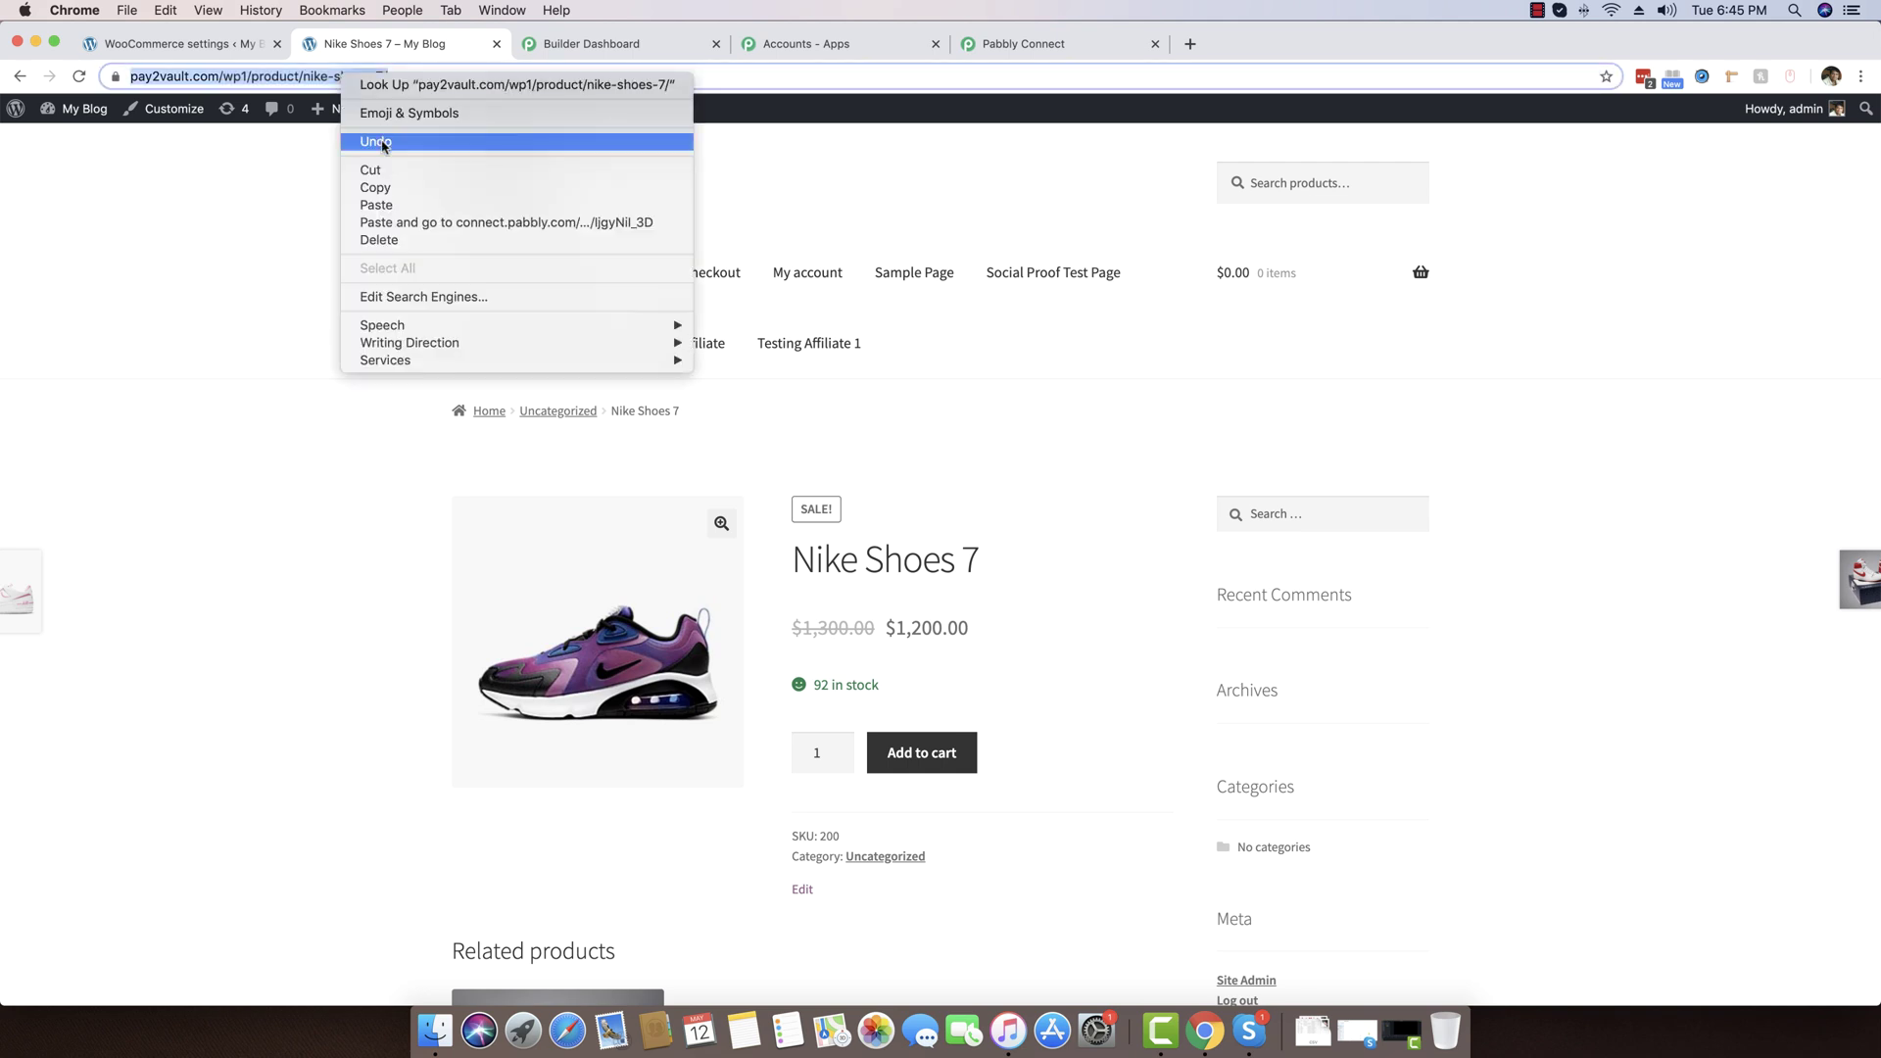
click(498, 46)
click(1859, 77)
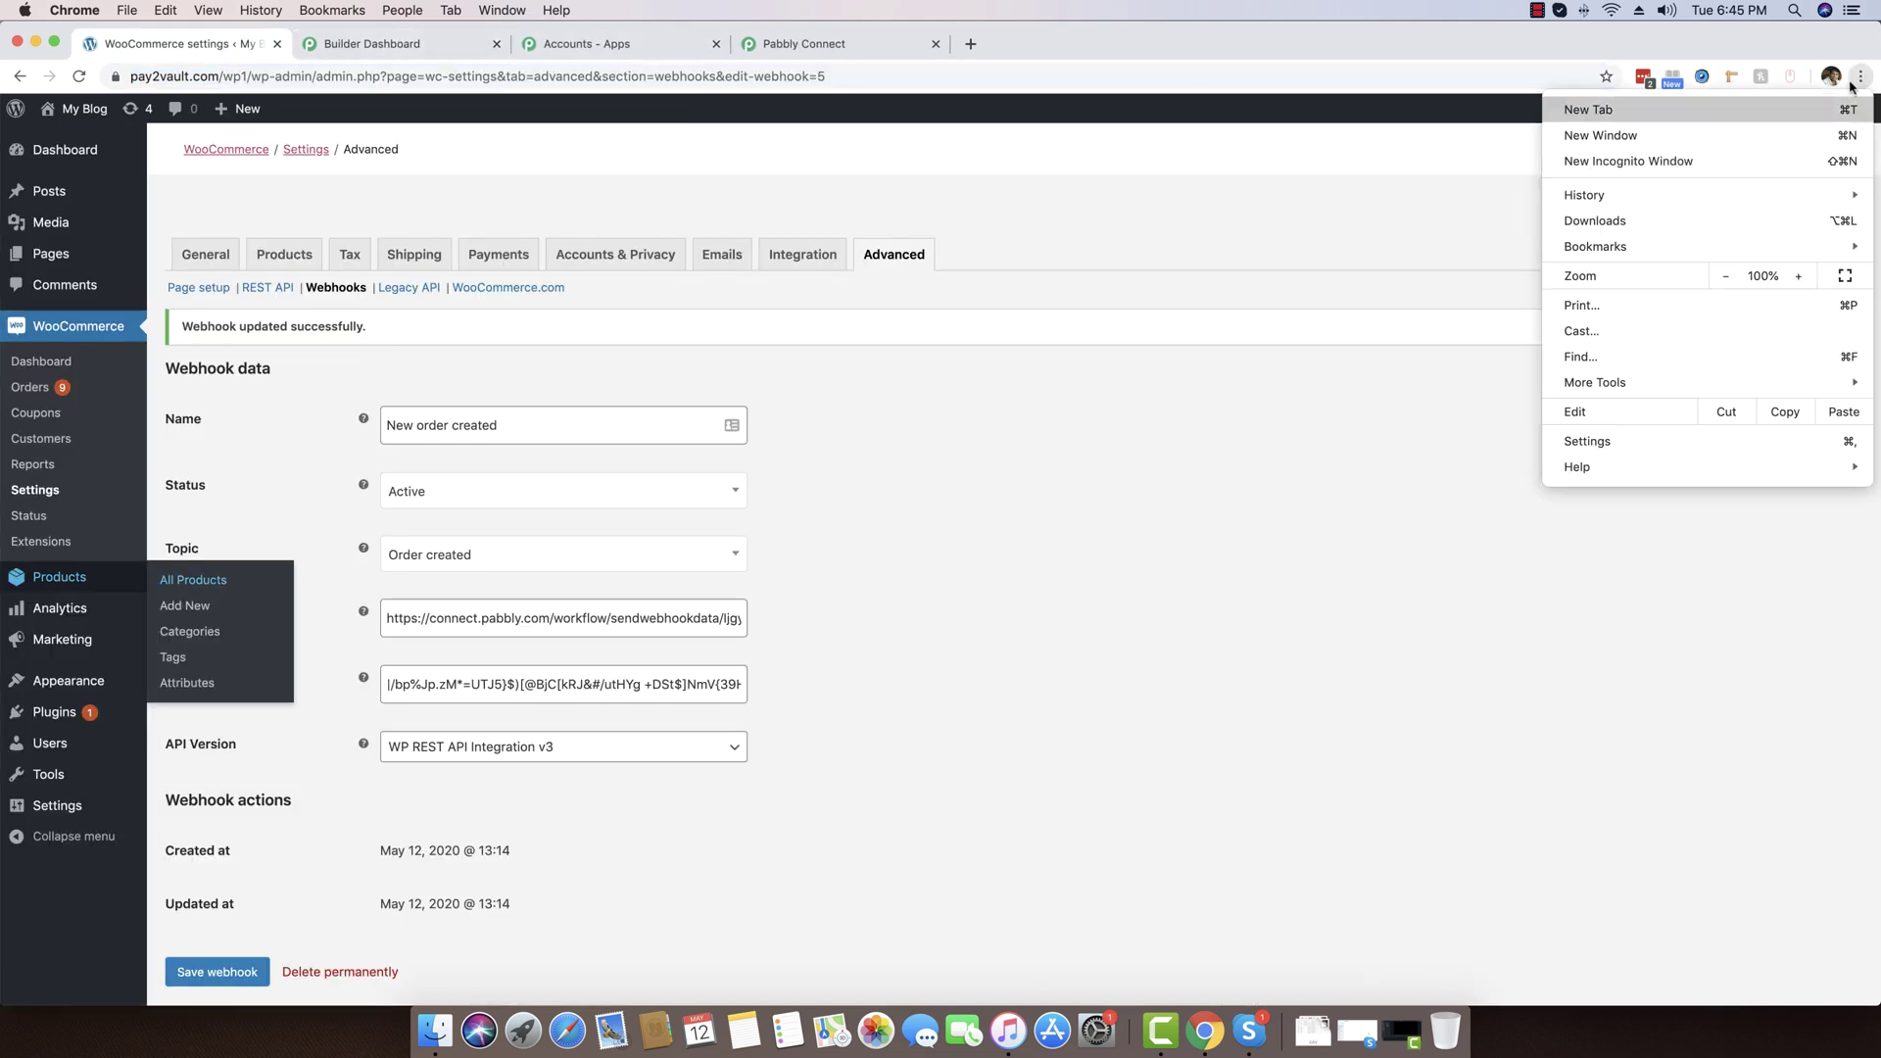
Load Nike Shoes 7 in an incognito window, add it to the cart, and view the $1,230.00 cart
click(1712, 164)
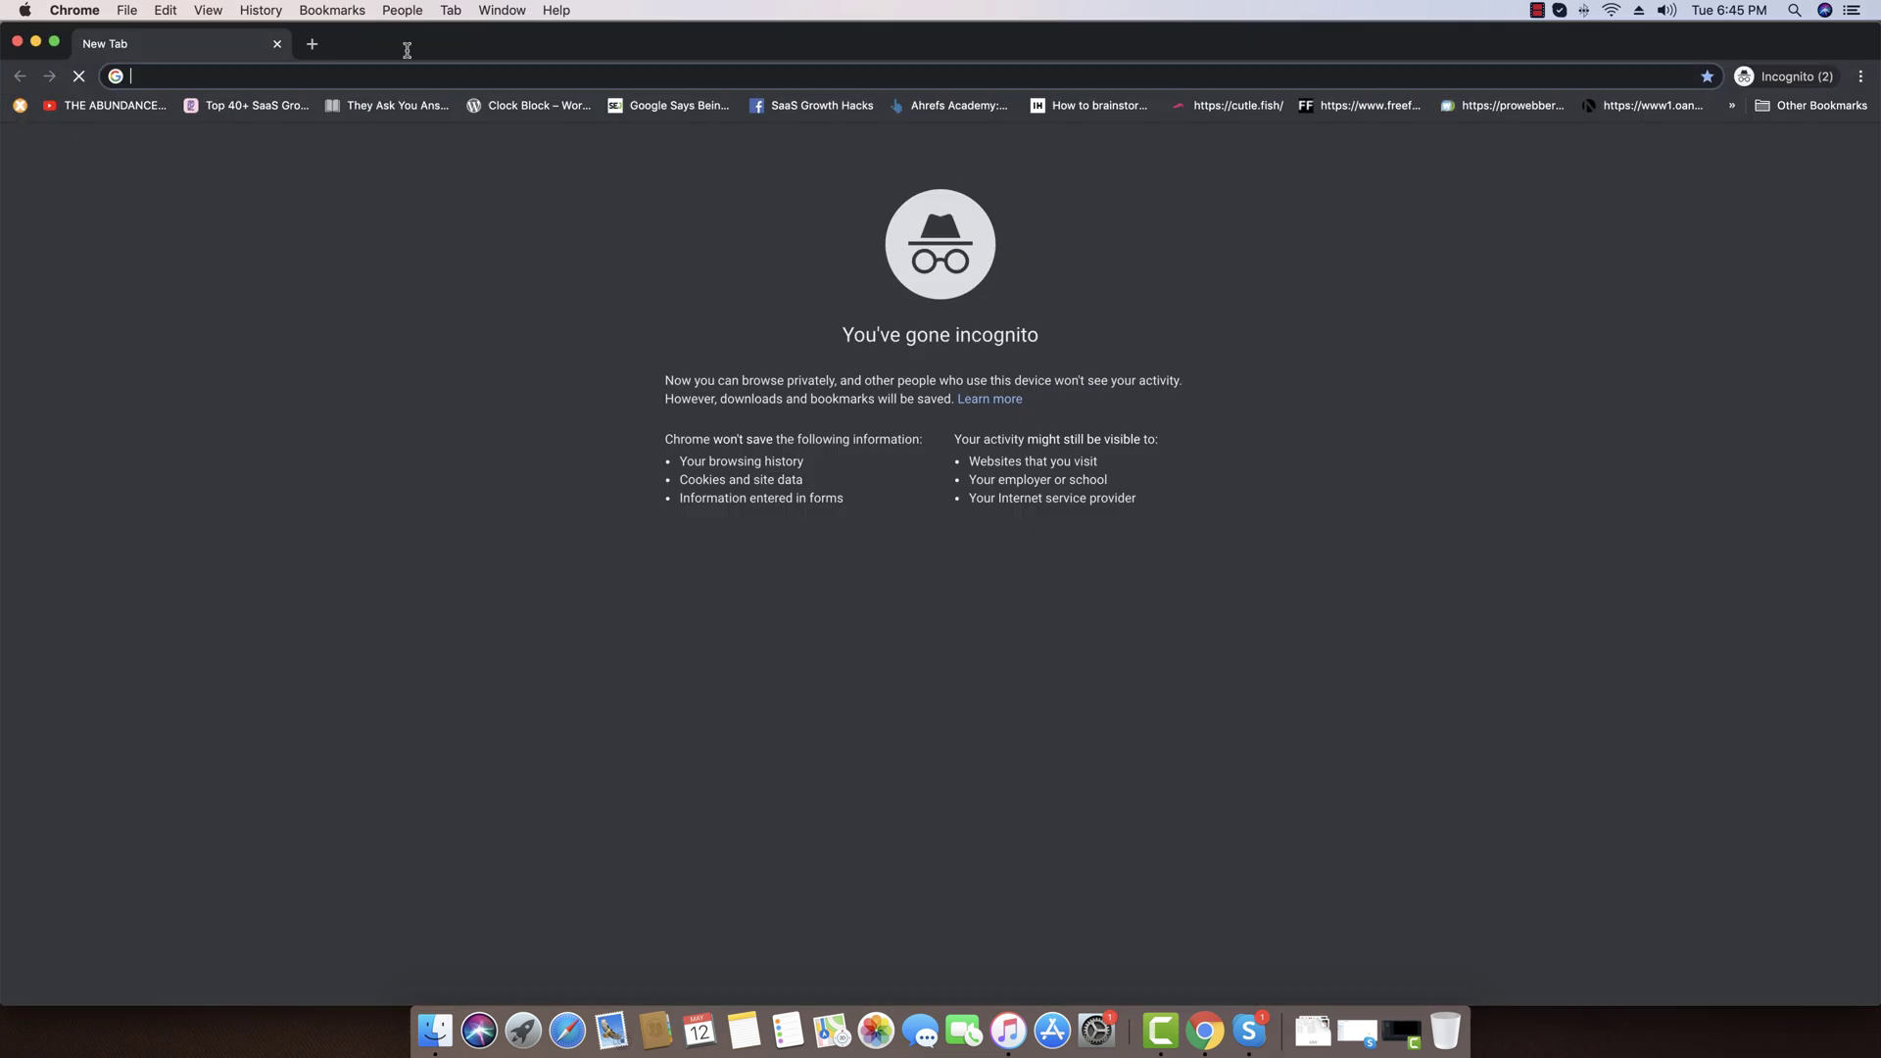
key(super+v)
key(Return)
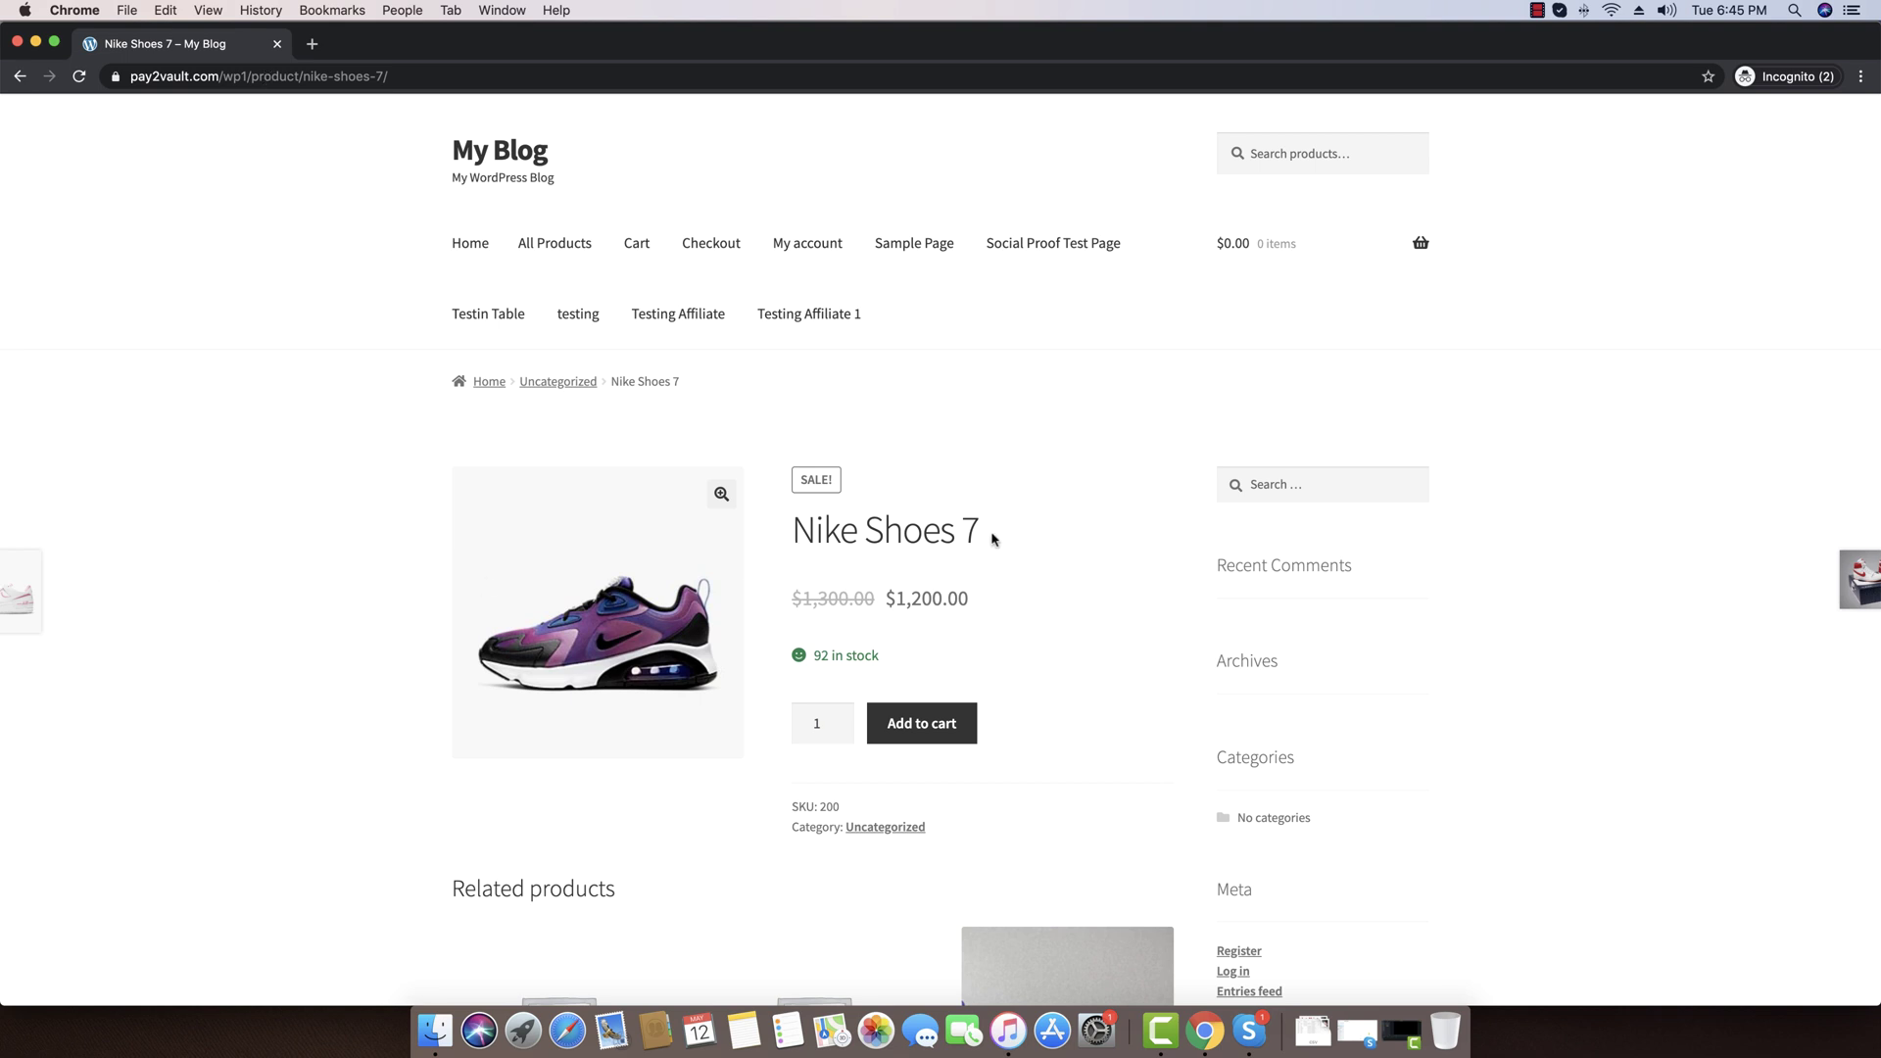
click(945, 725)
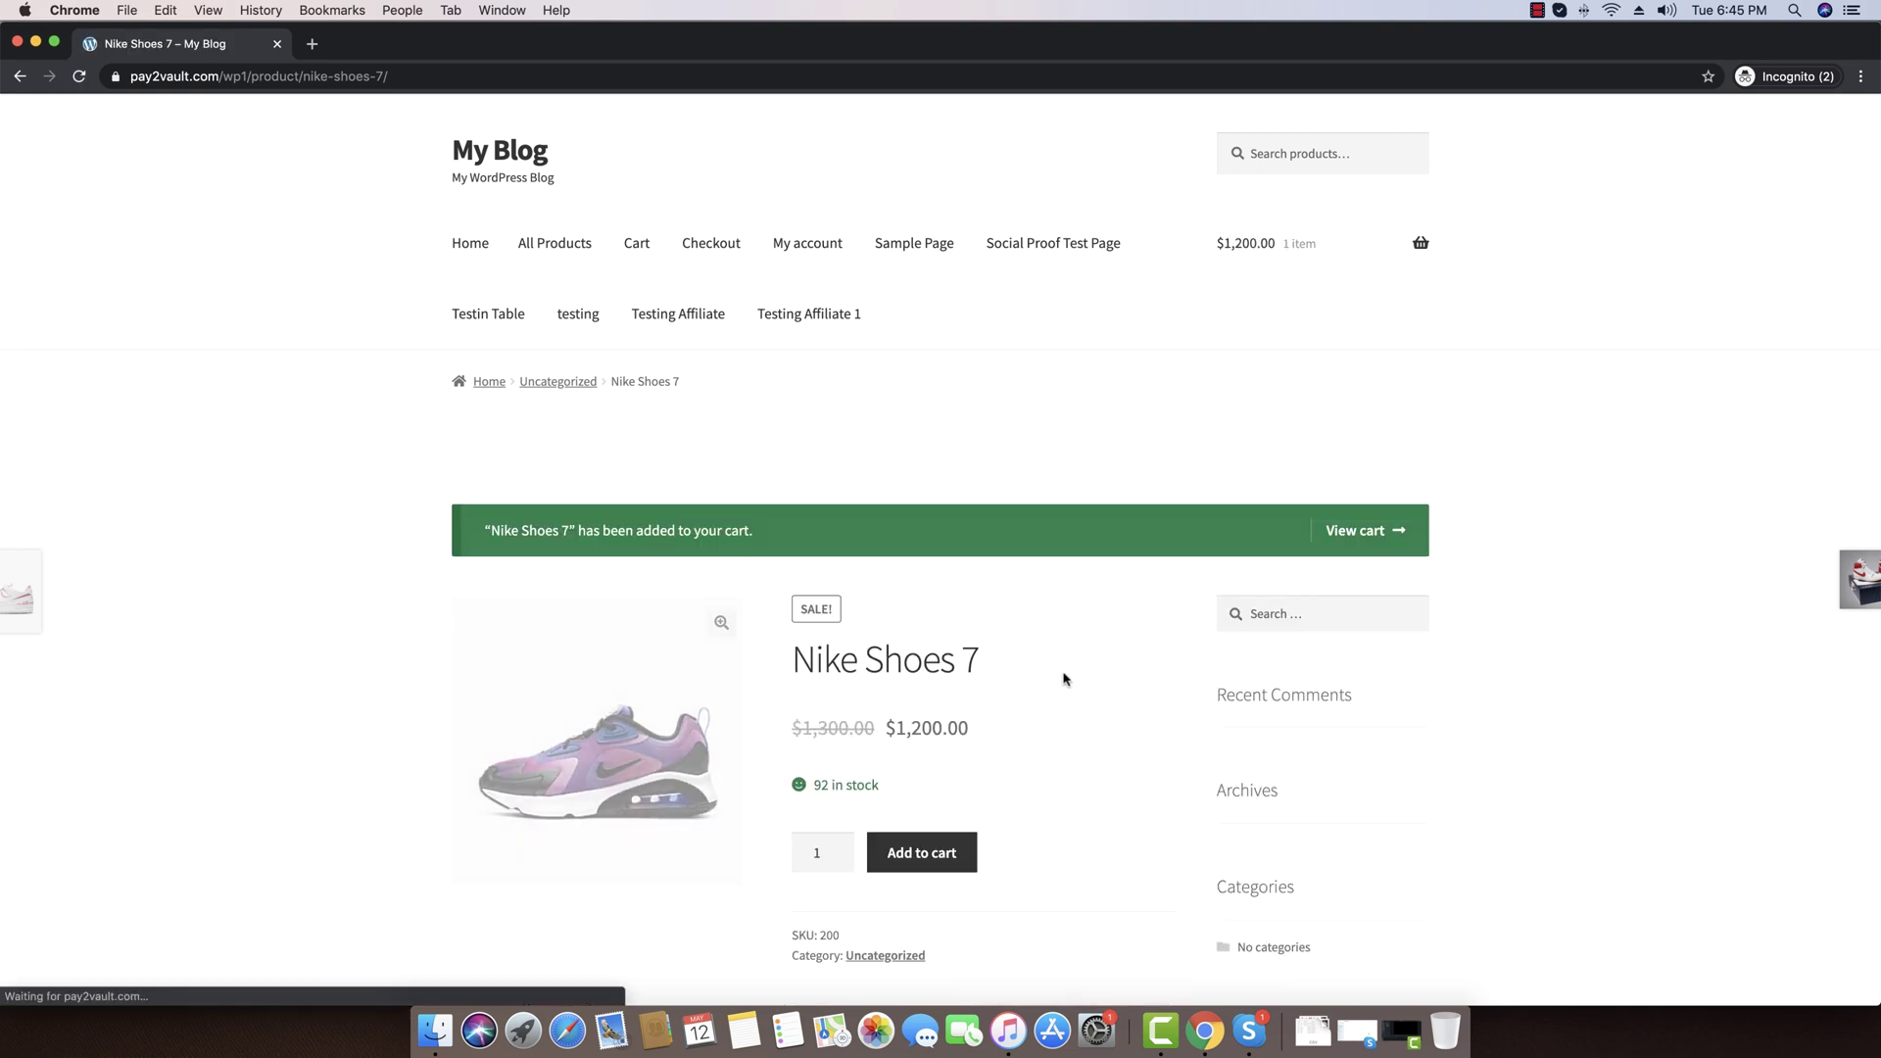
scroll(490, 588, down, 1)
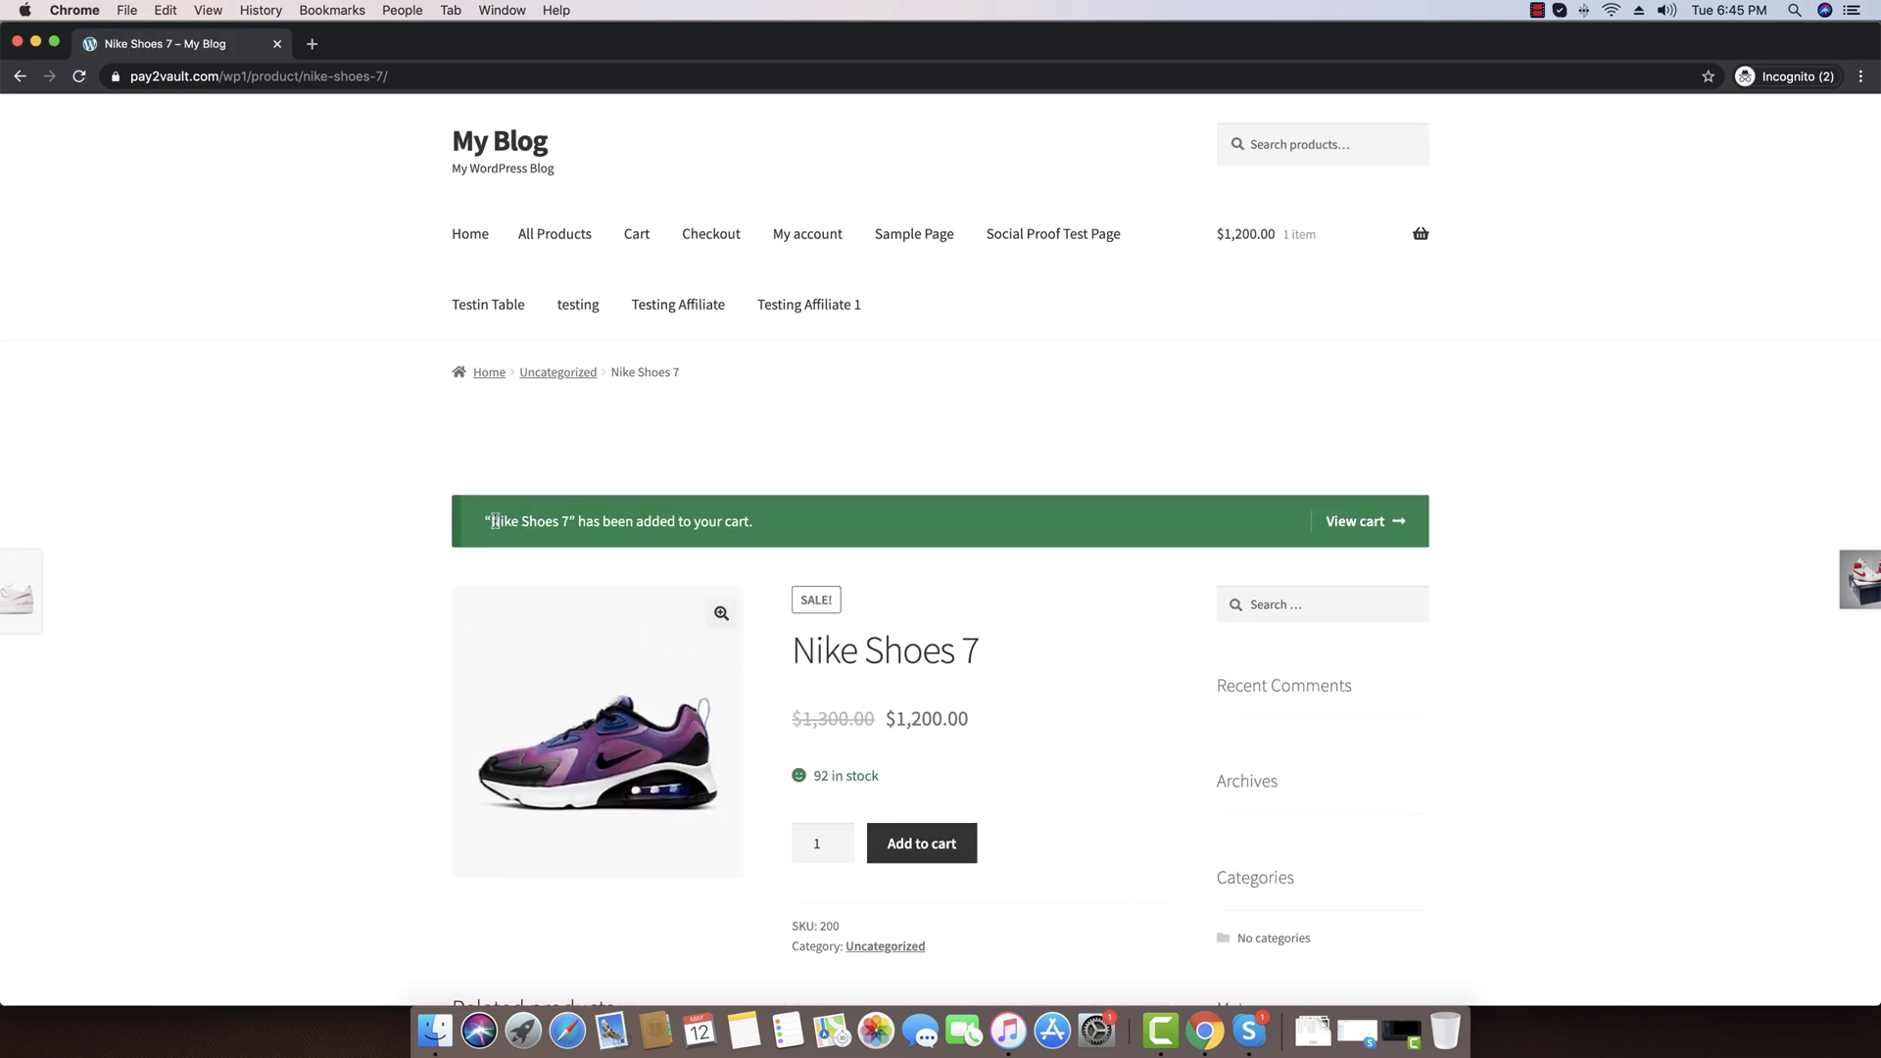
click(1339, 521)
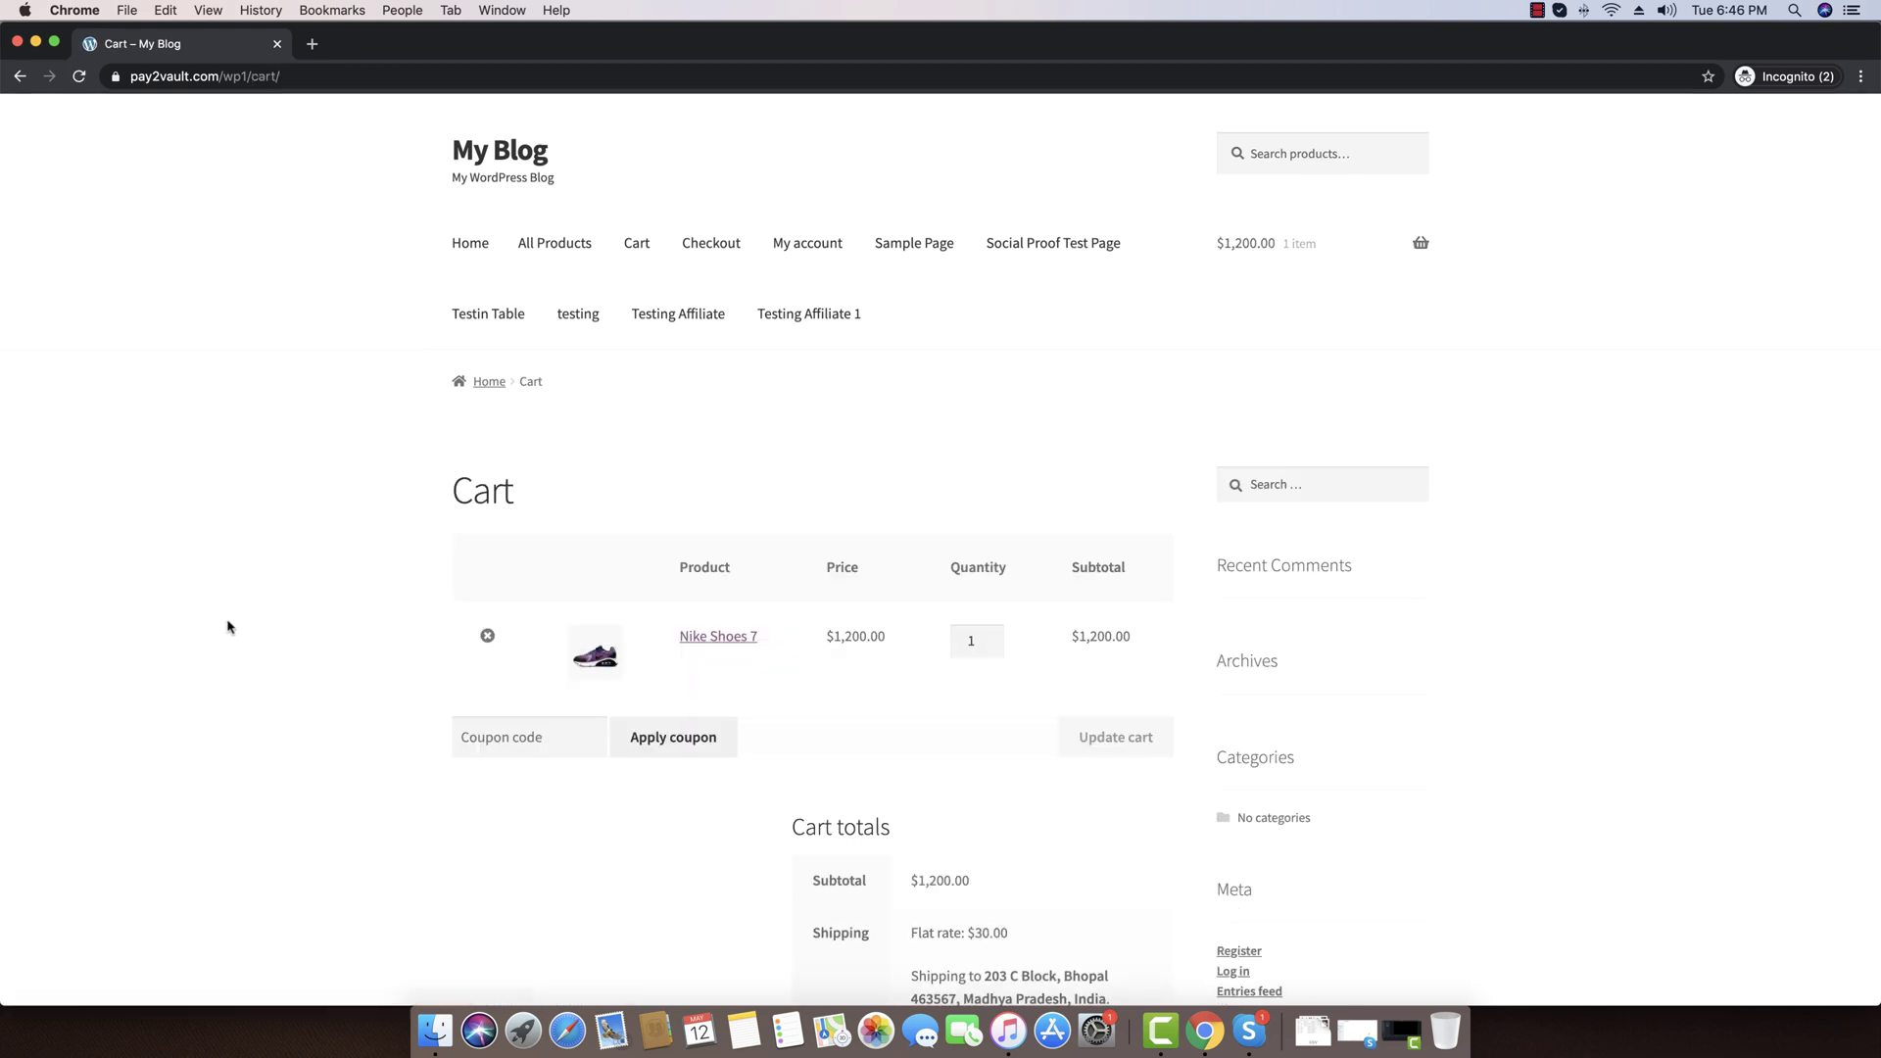
scroll(232, 627, down, 5)
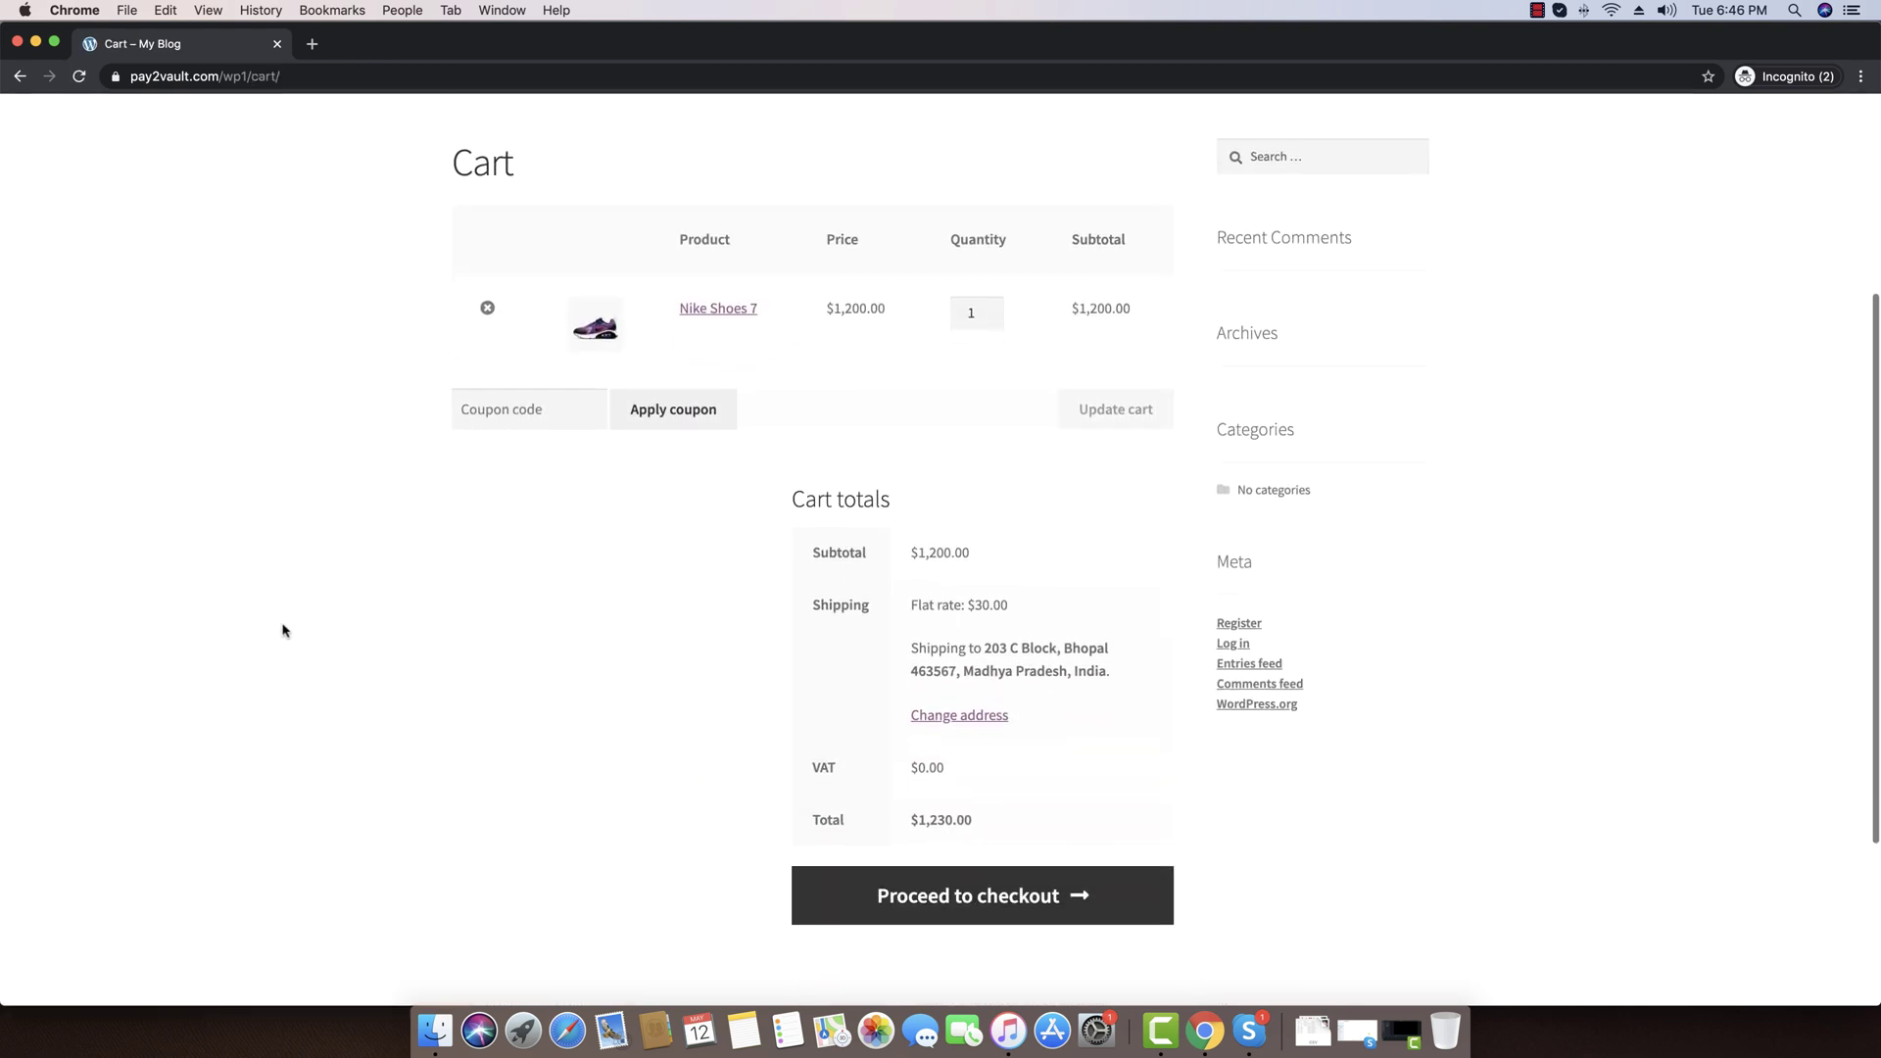
Proceed to checkout and replace the billing email address with a test address
click(967, 903)
scroll(373, 730, down, 3)
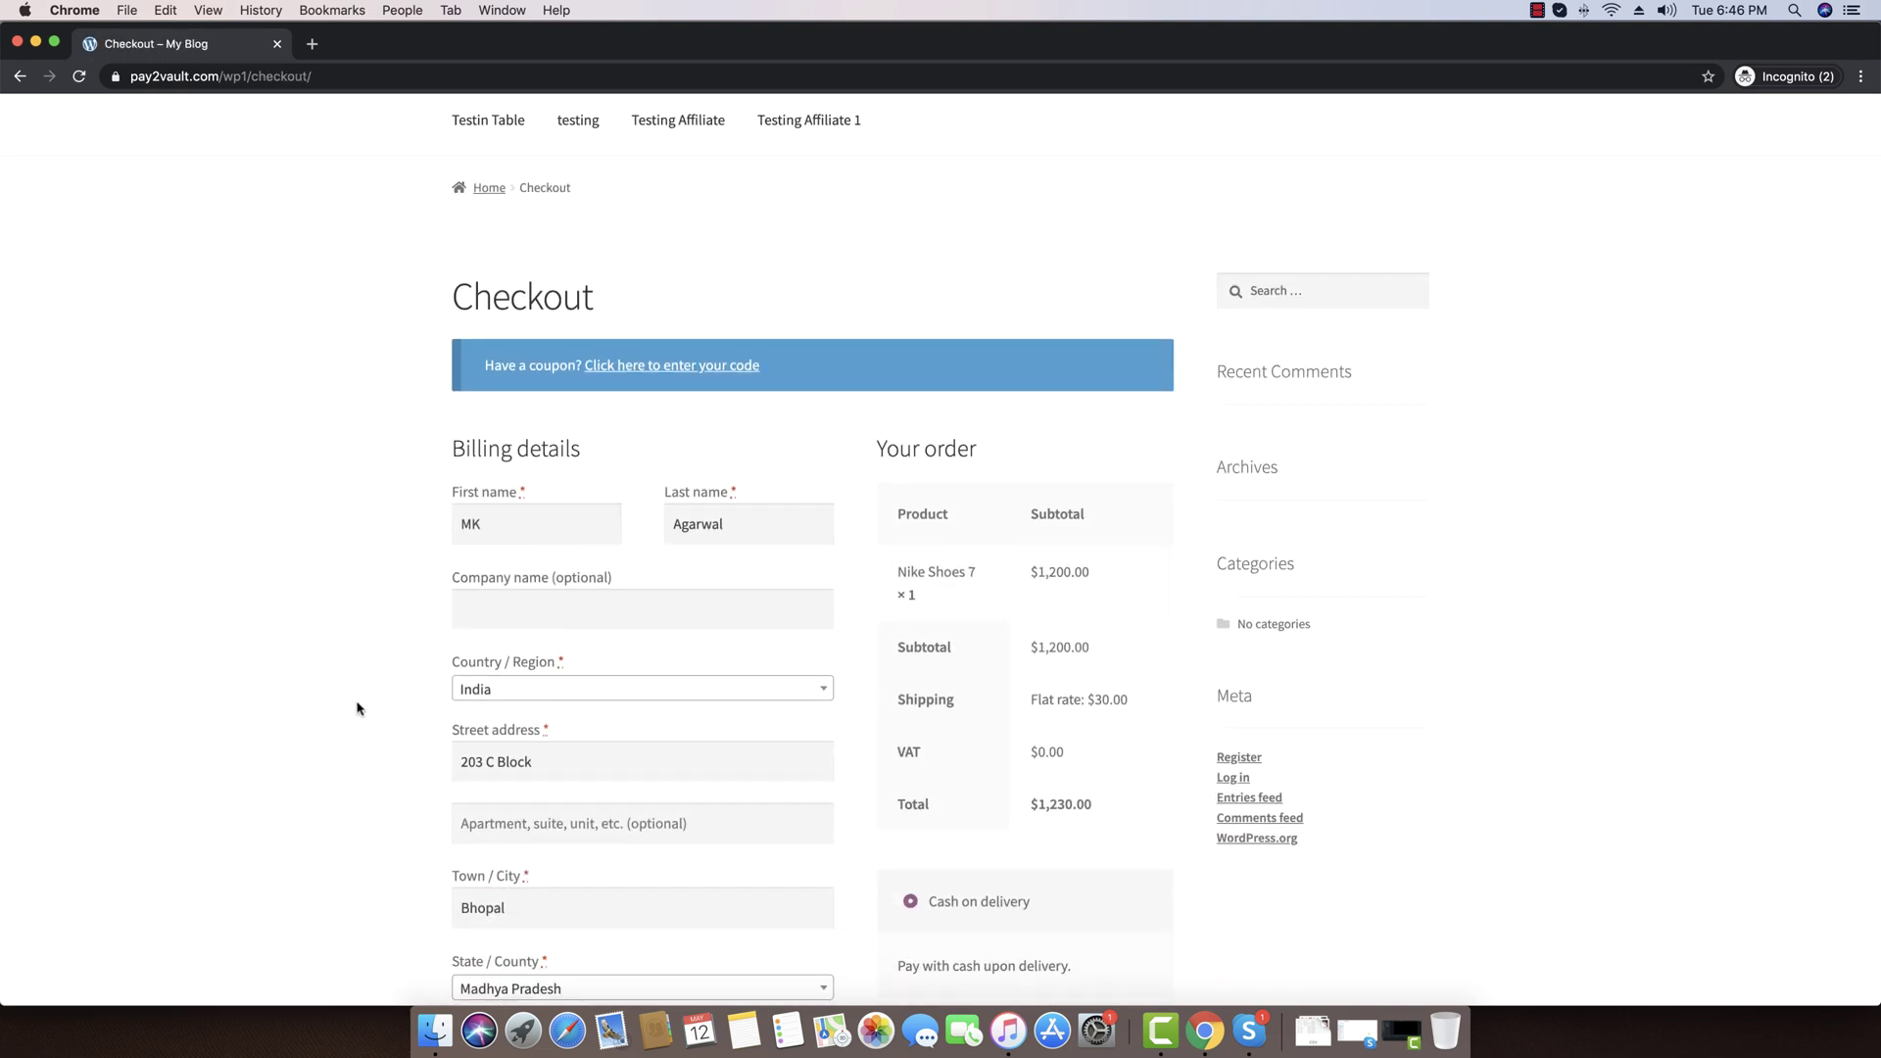
click(558, 523)
key(super+a)
click(334, 527)
scroll(331, 528, up, 3)
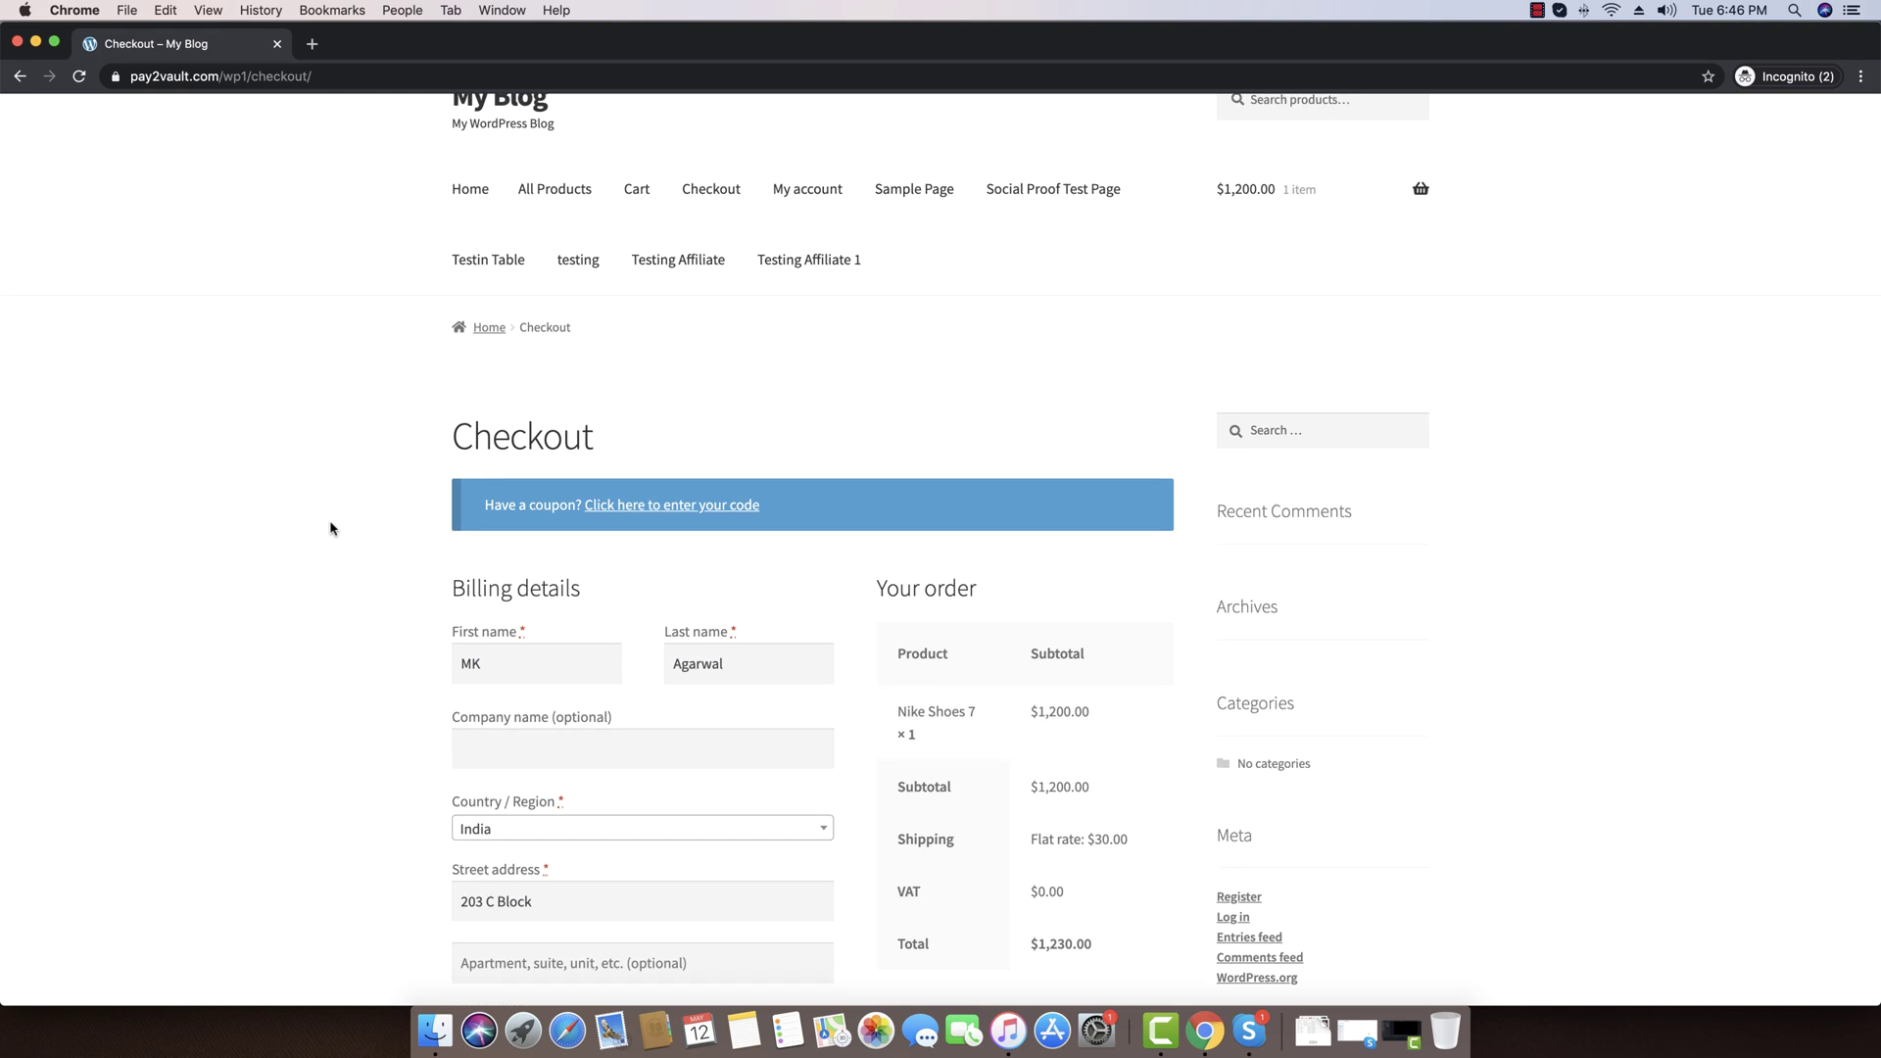
scroll(331, 530, down, 10)
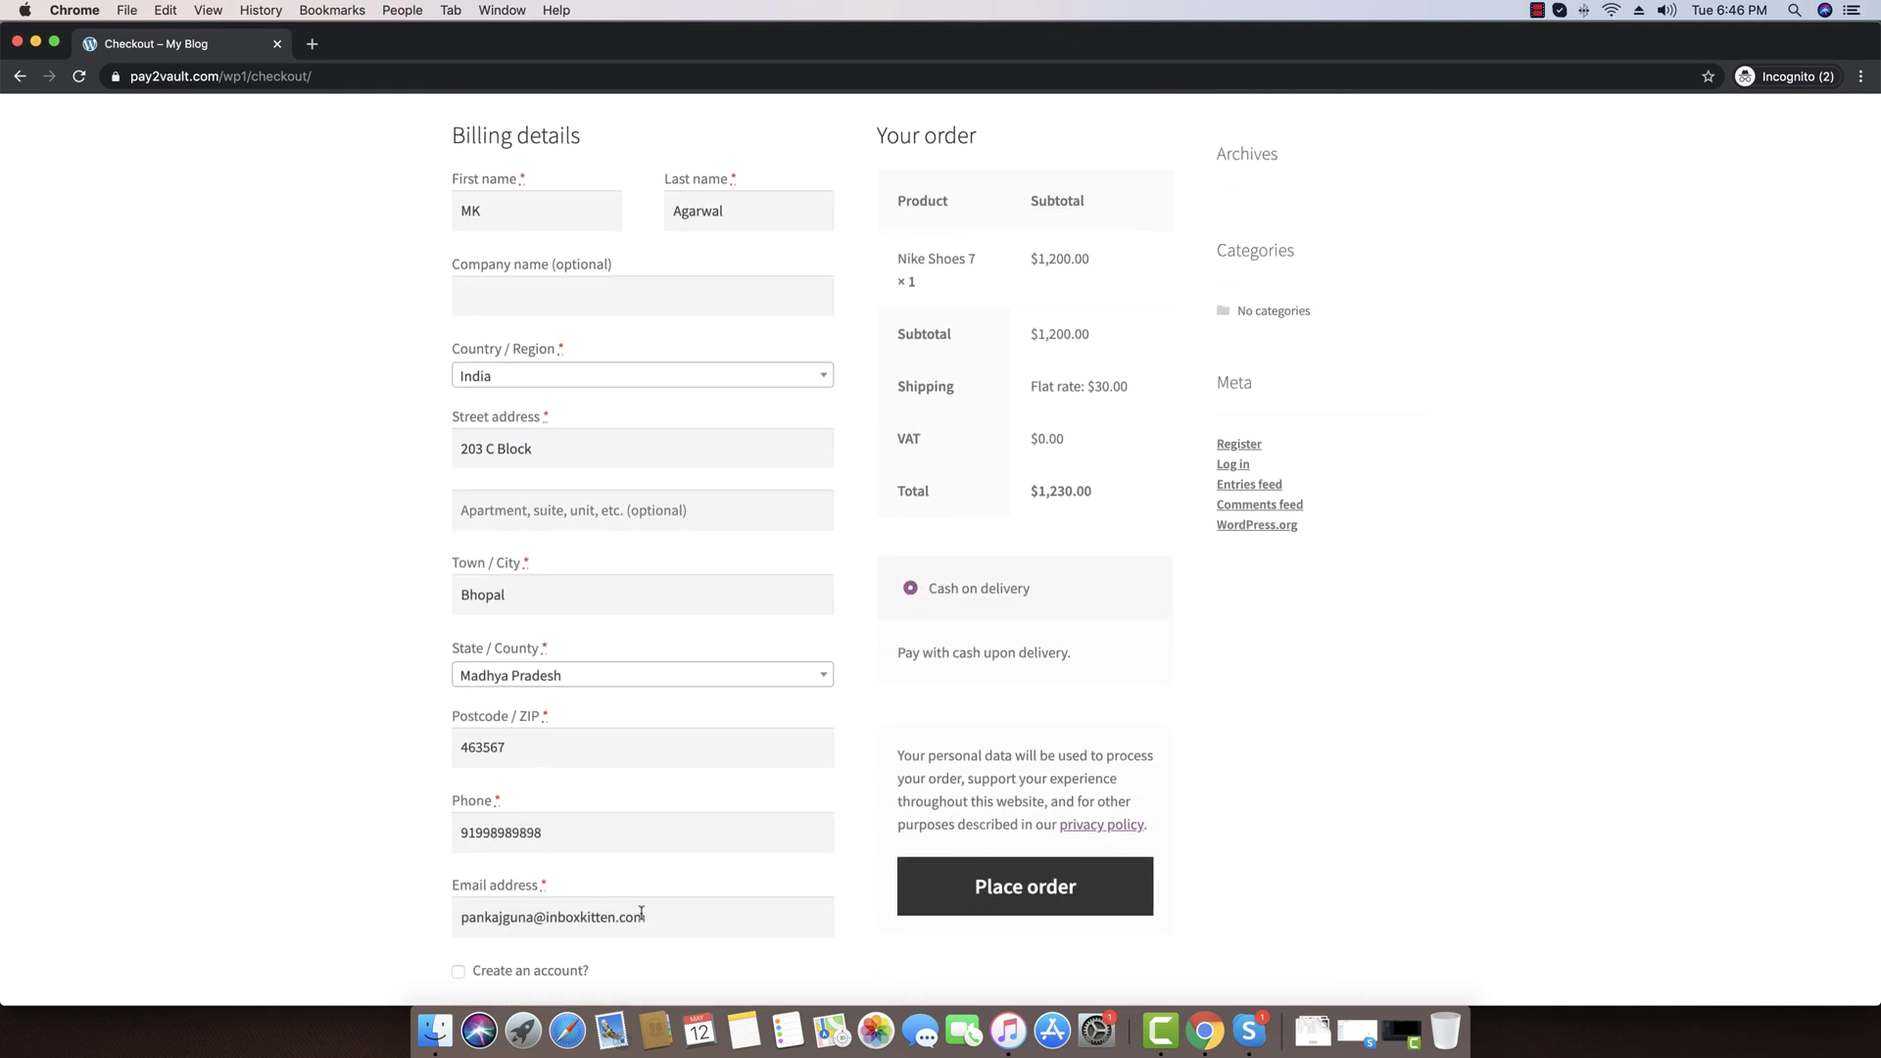
key(BackSpace)
key(super+a)
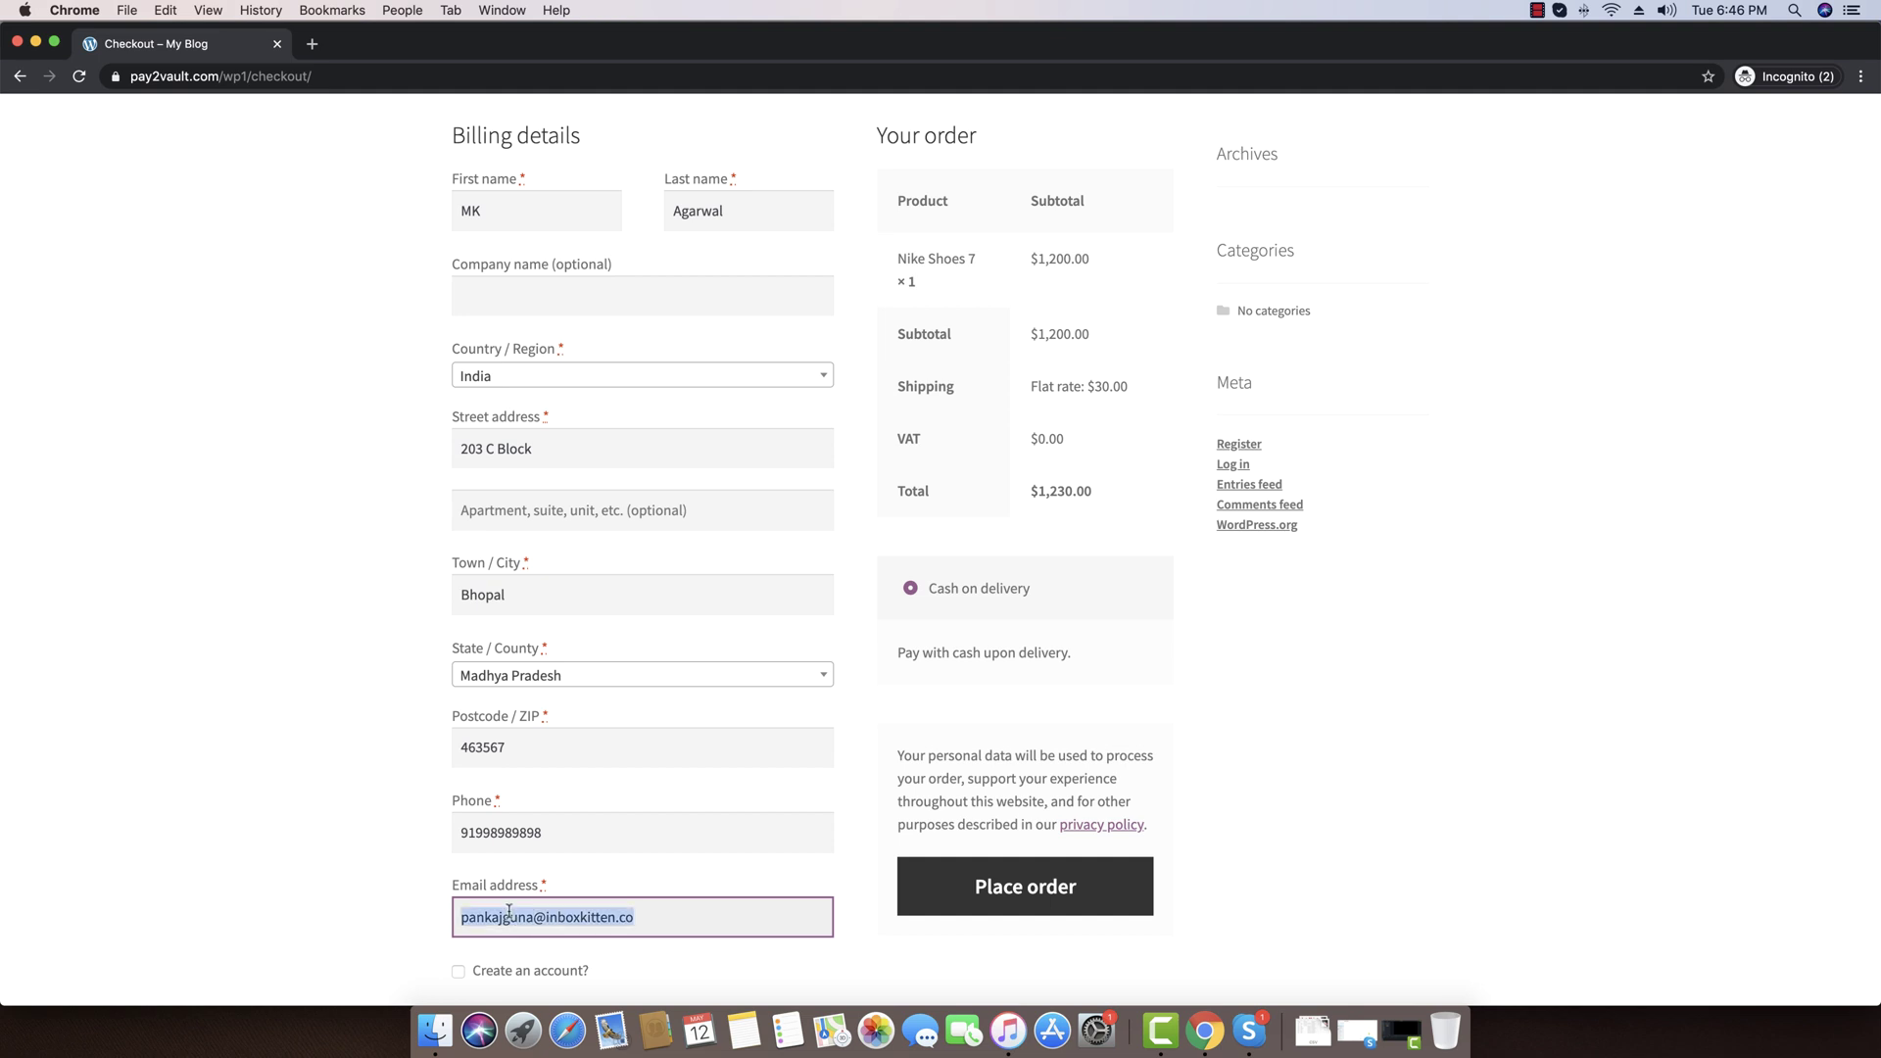
key(BackSpace)
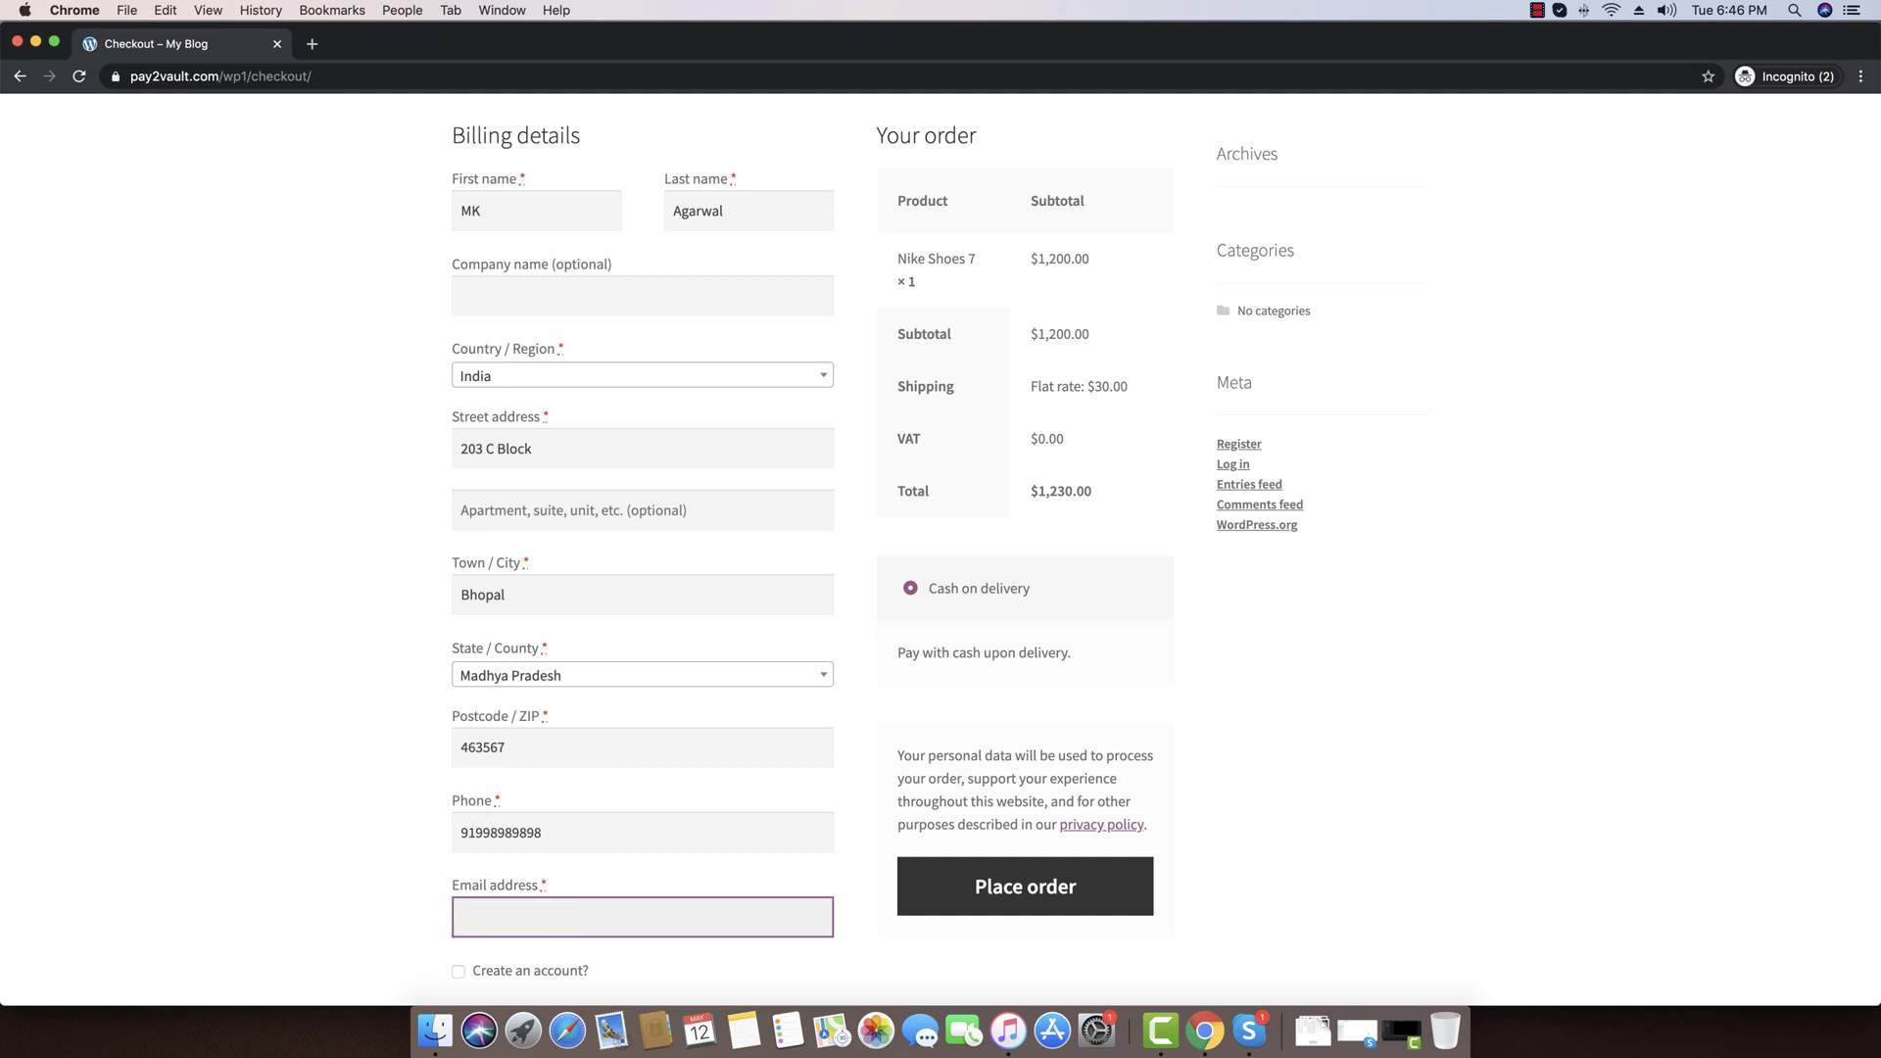
Set the billing first name to 'Pabbly' and last name to 'Connect'
scroll(345, 775, down, 3)
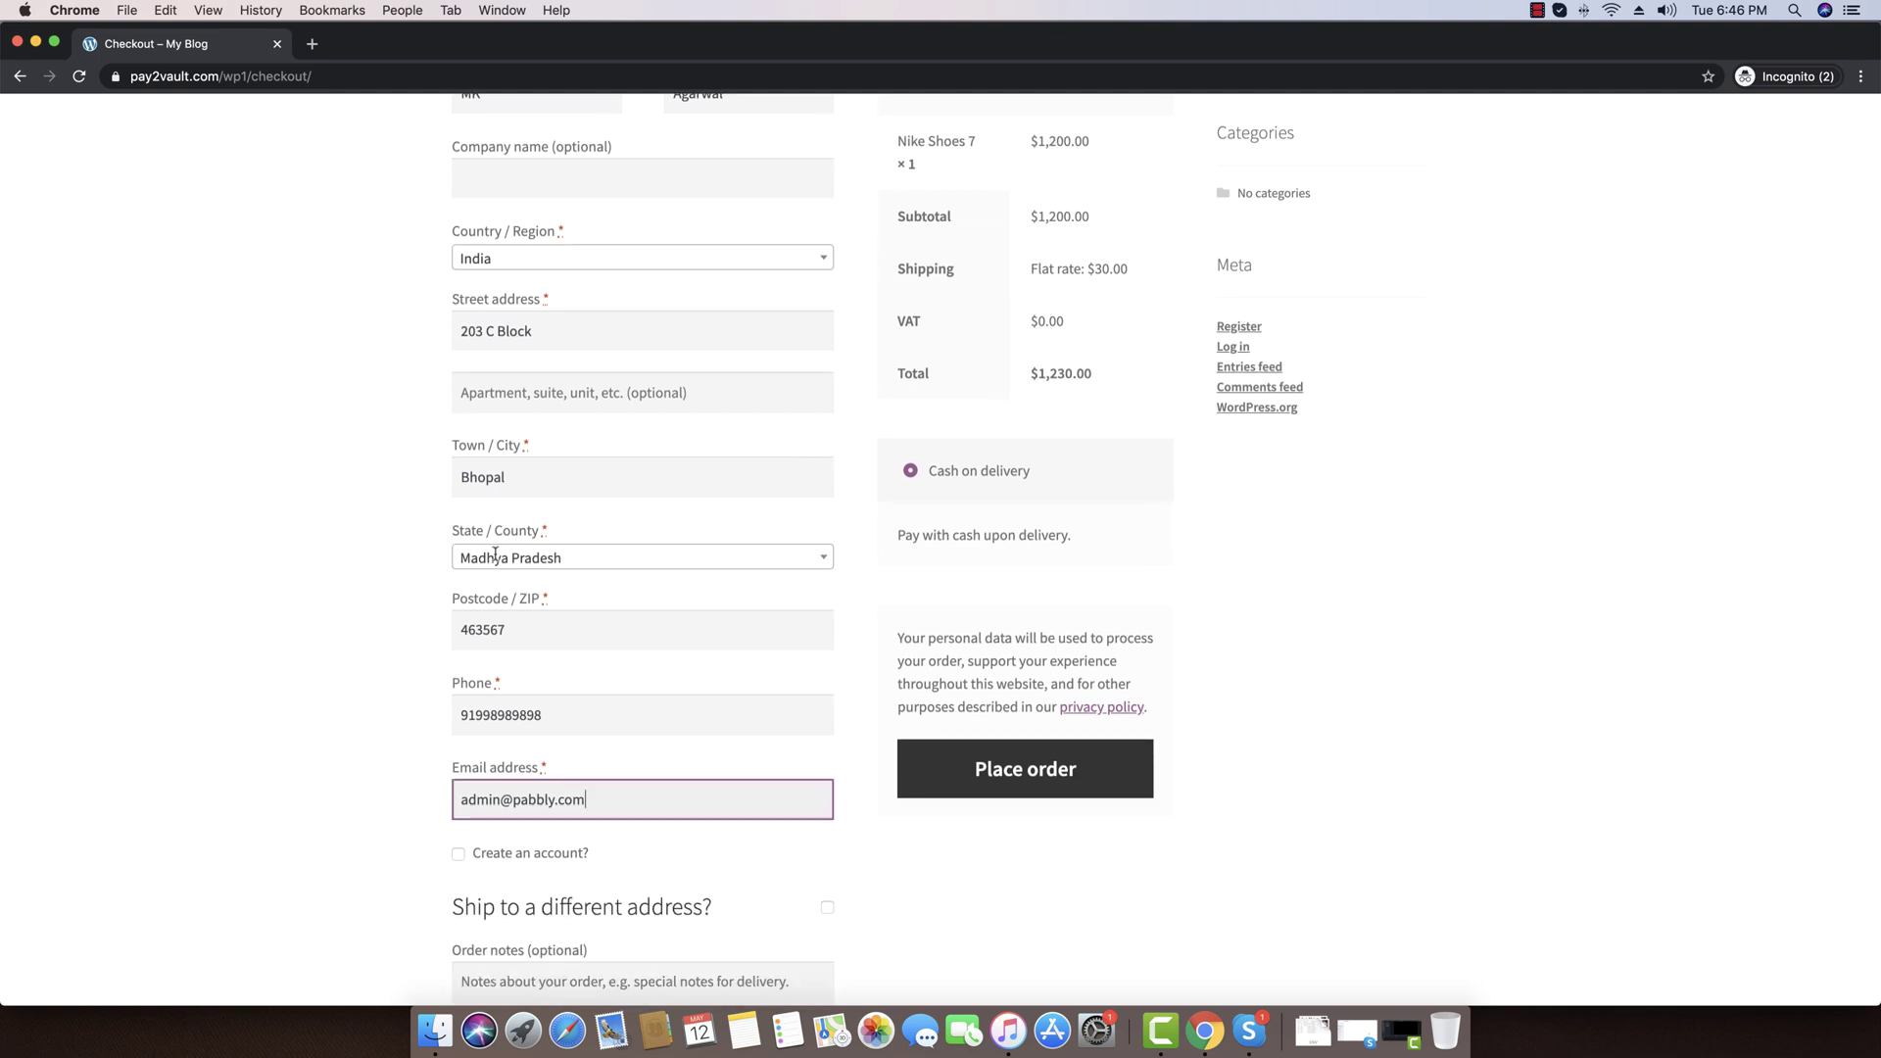
scroll(1225, 466, up, 4)
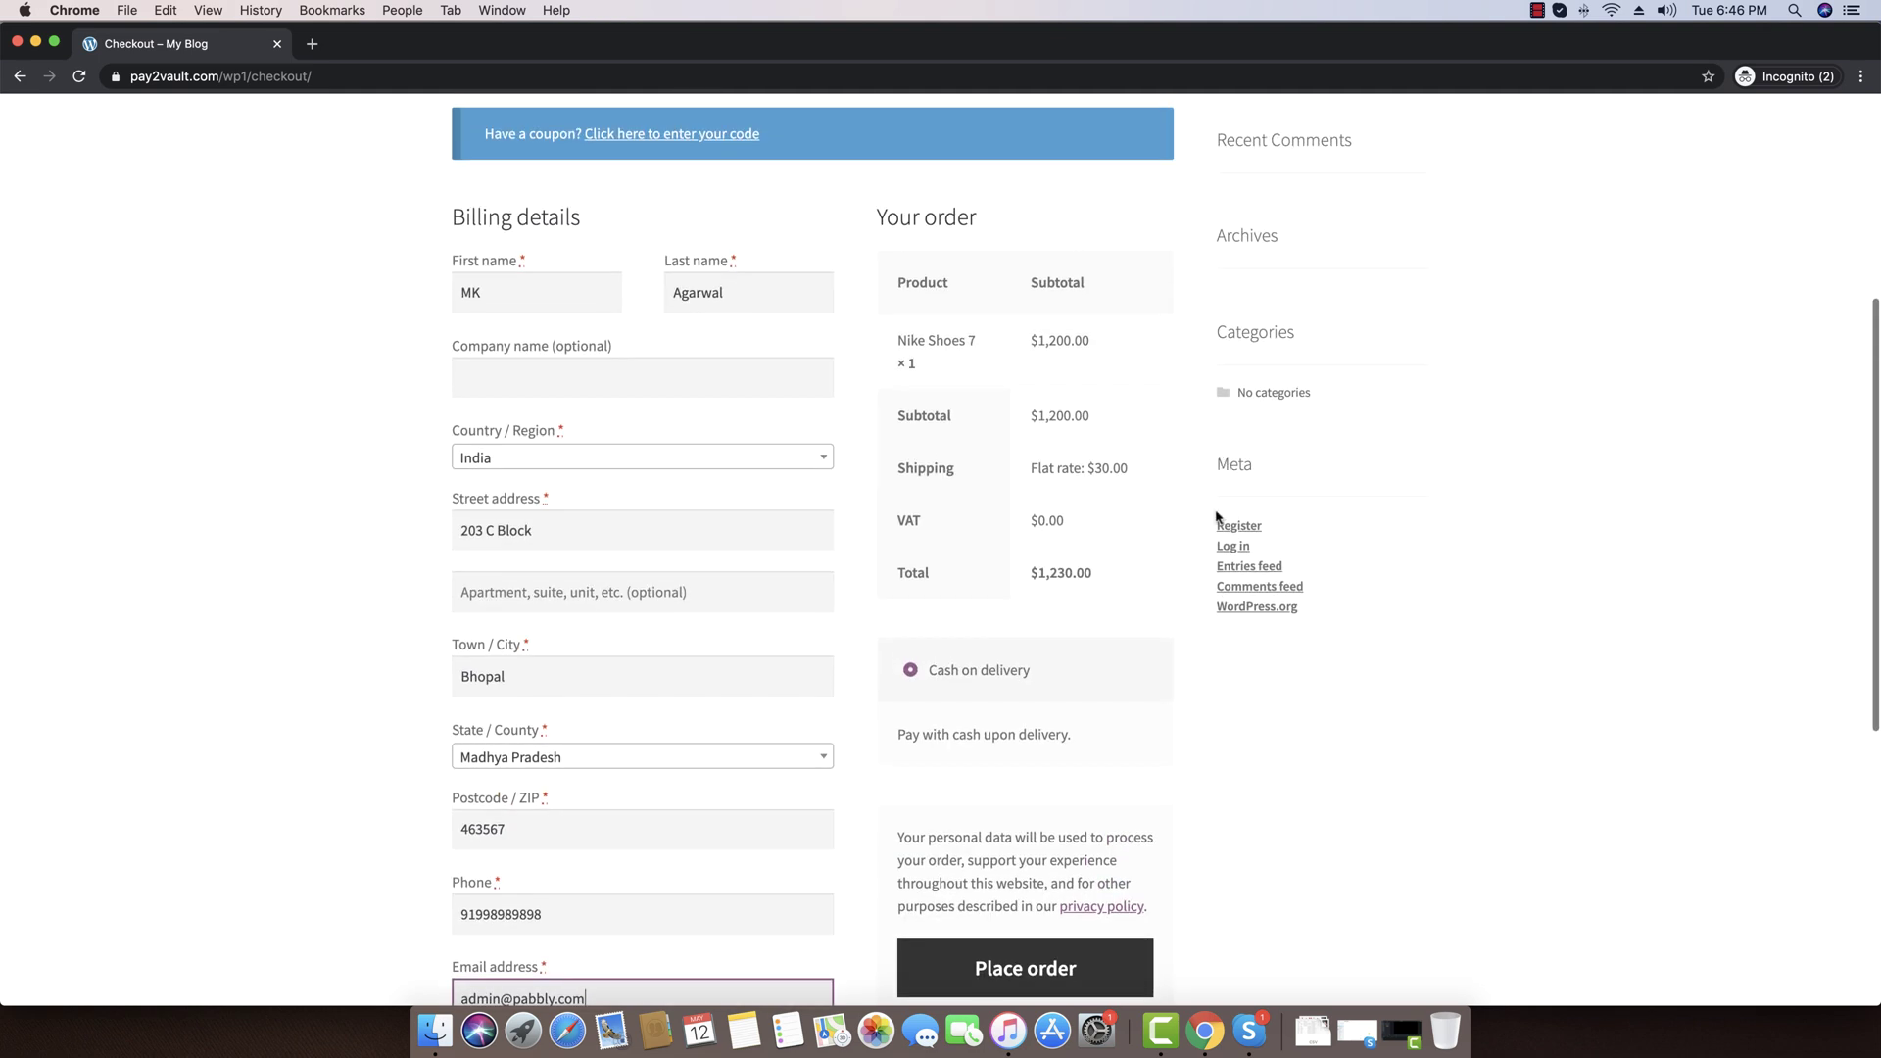
scroll(973, 421, up, 2)
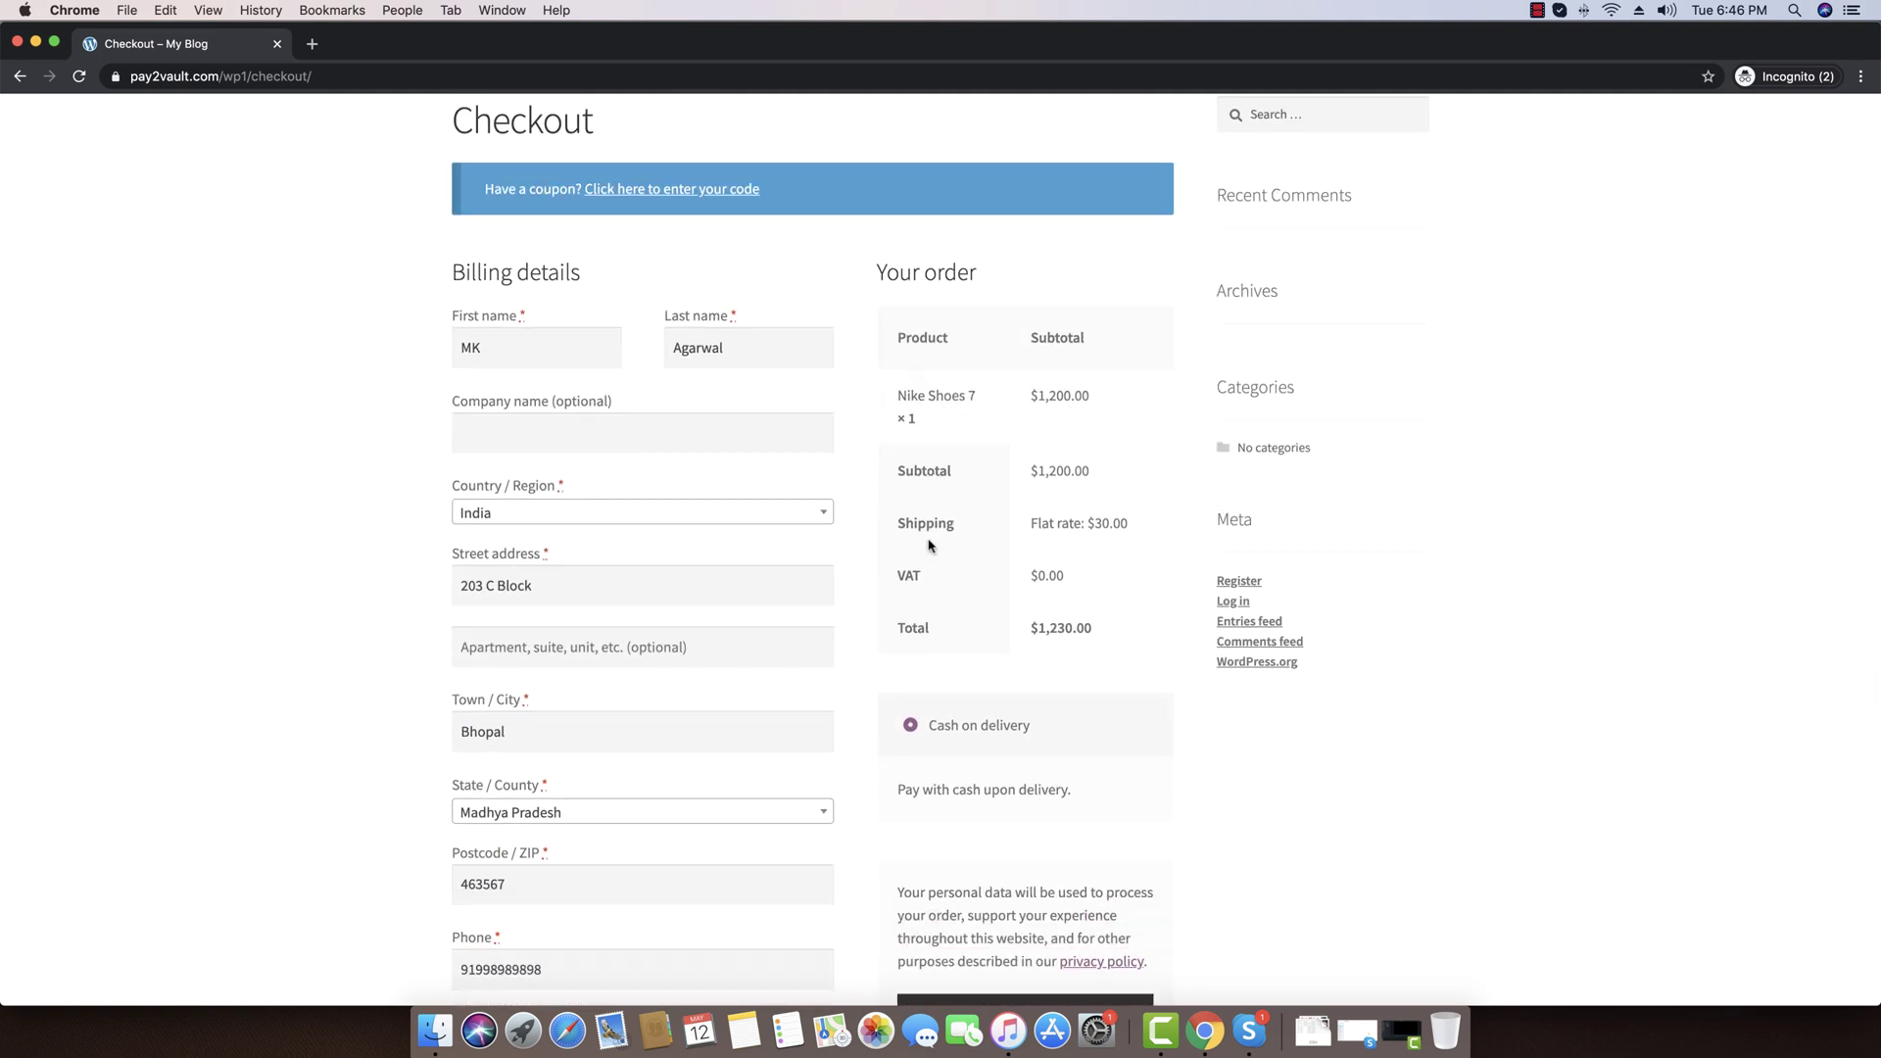
scroll(931, 545, down, 3)
drag(512, 218, 405, 232)
text(Pab)
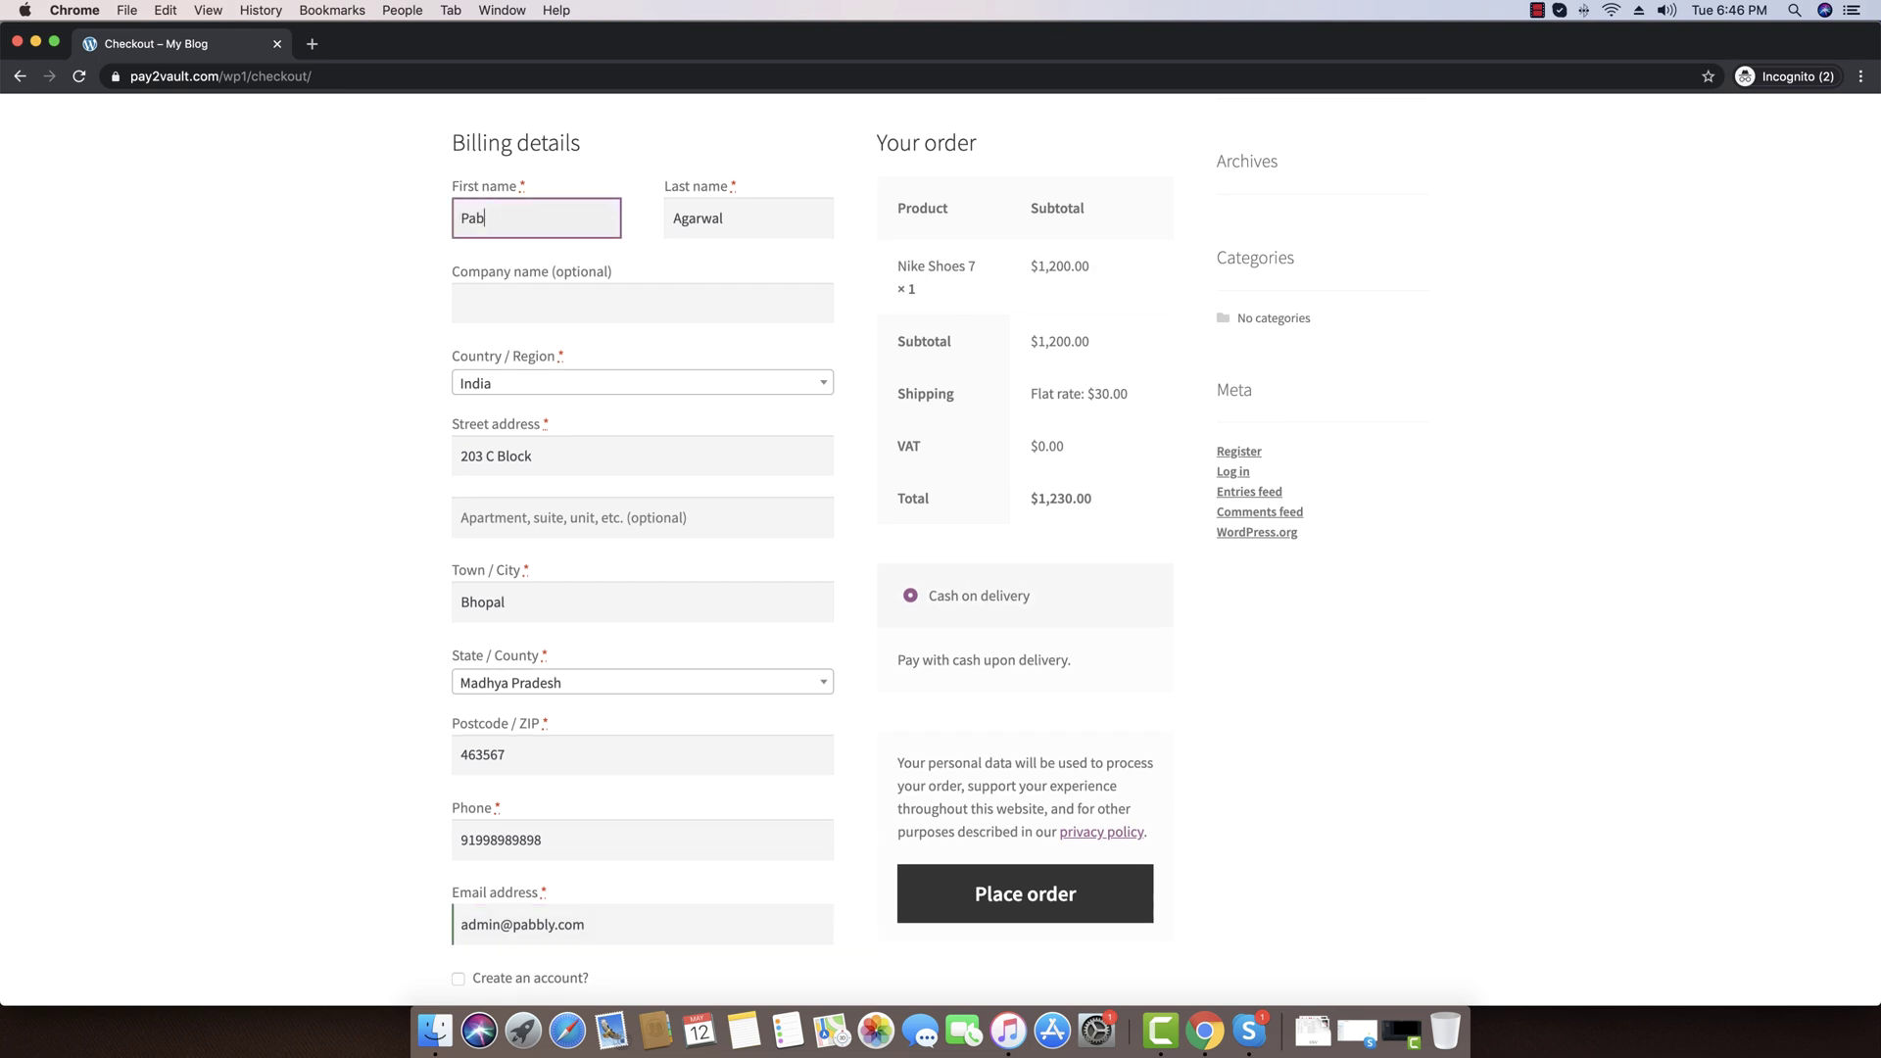
text(bly)
key(Tab)
text(Connect)
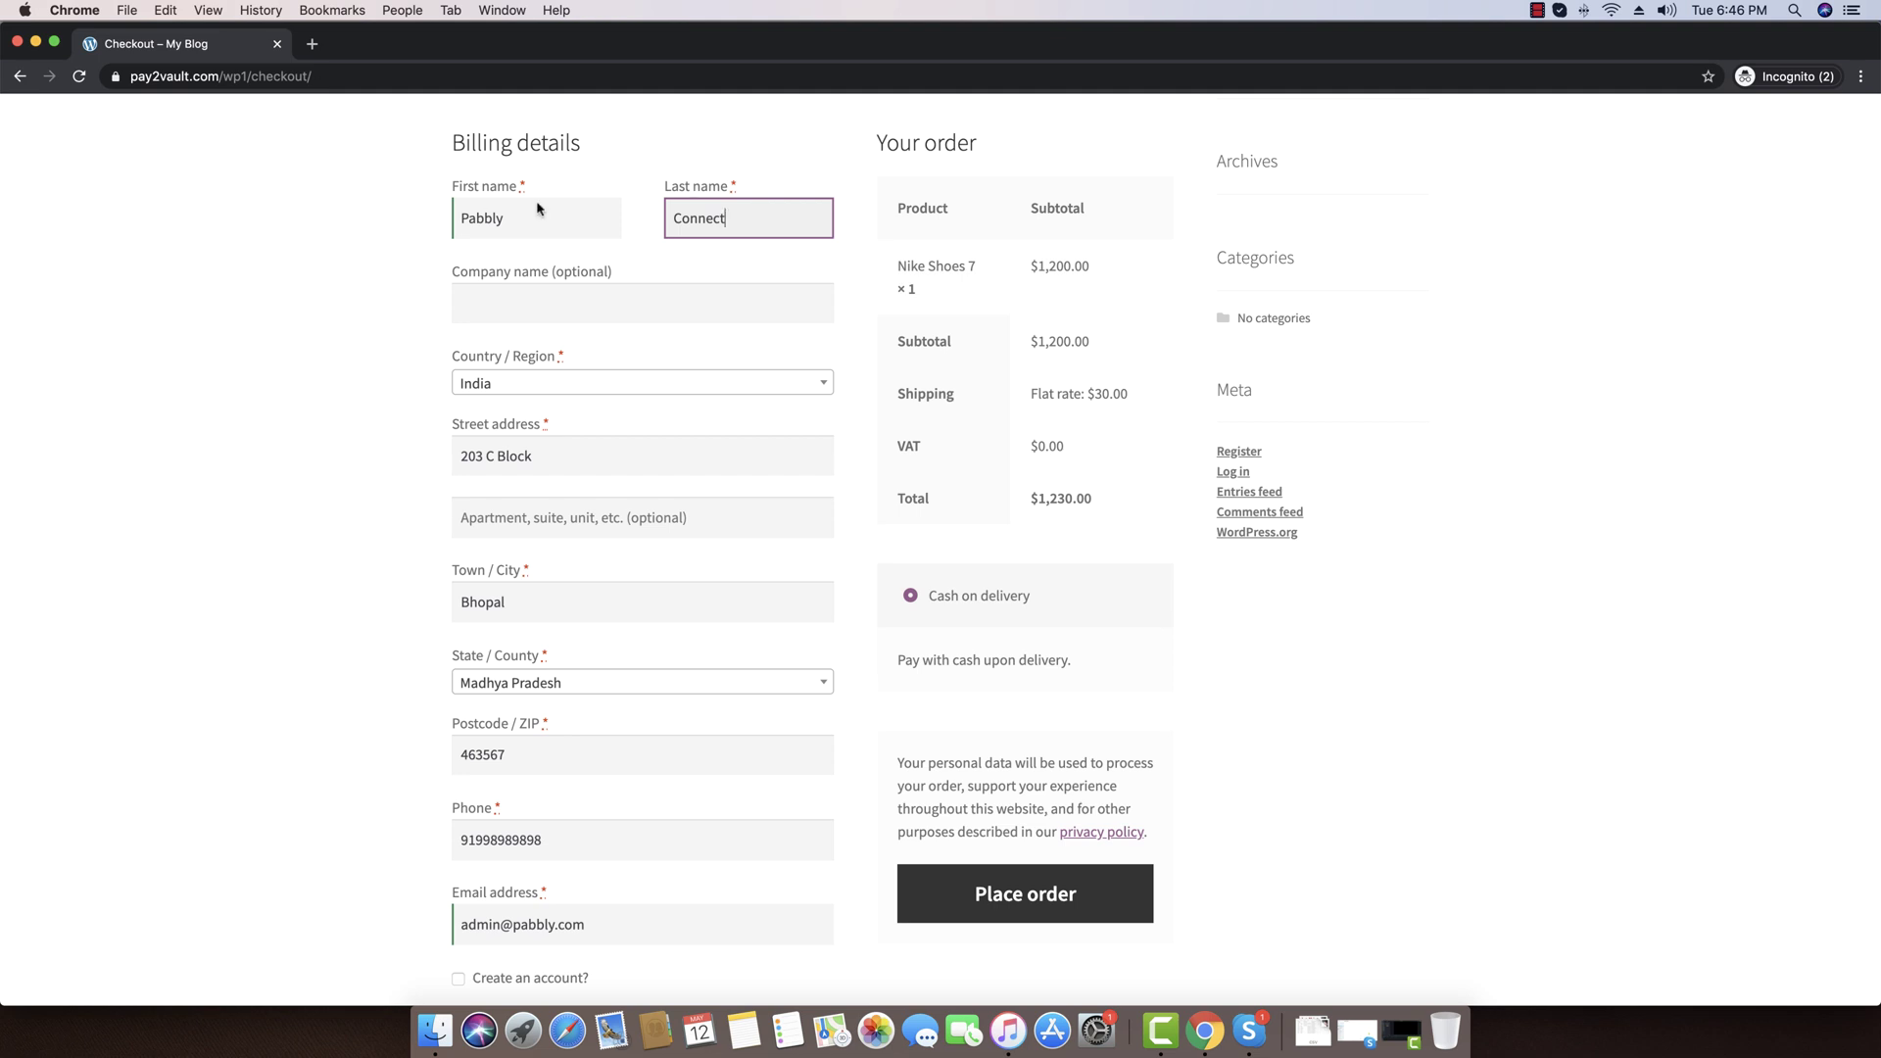
click(292, 576)
Place the $1,230.00 cash-on-delivery order, check Order received, and close the store window
scroll(295, 577, down, 2)
scroll(294, 576, down, 5)
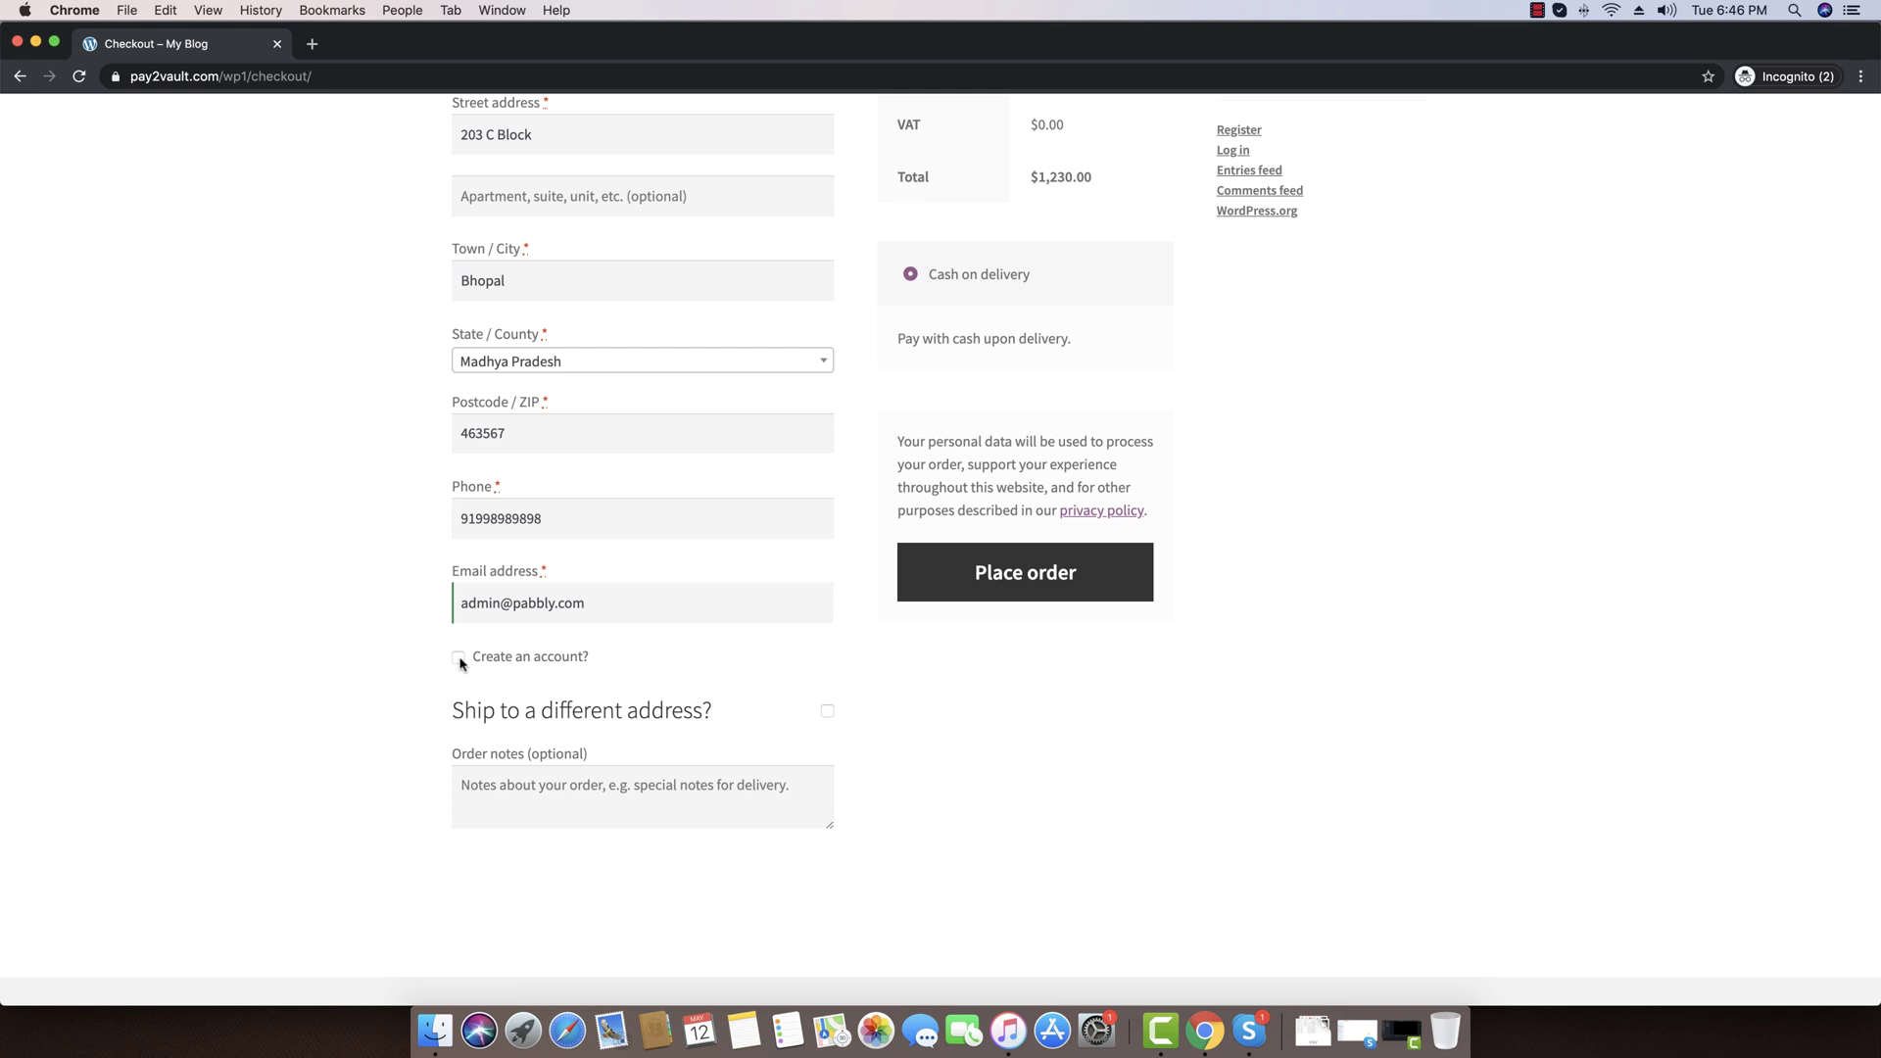
scroll(1166, 673, up, 4)
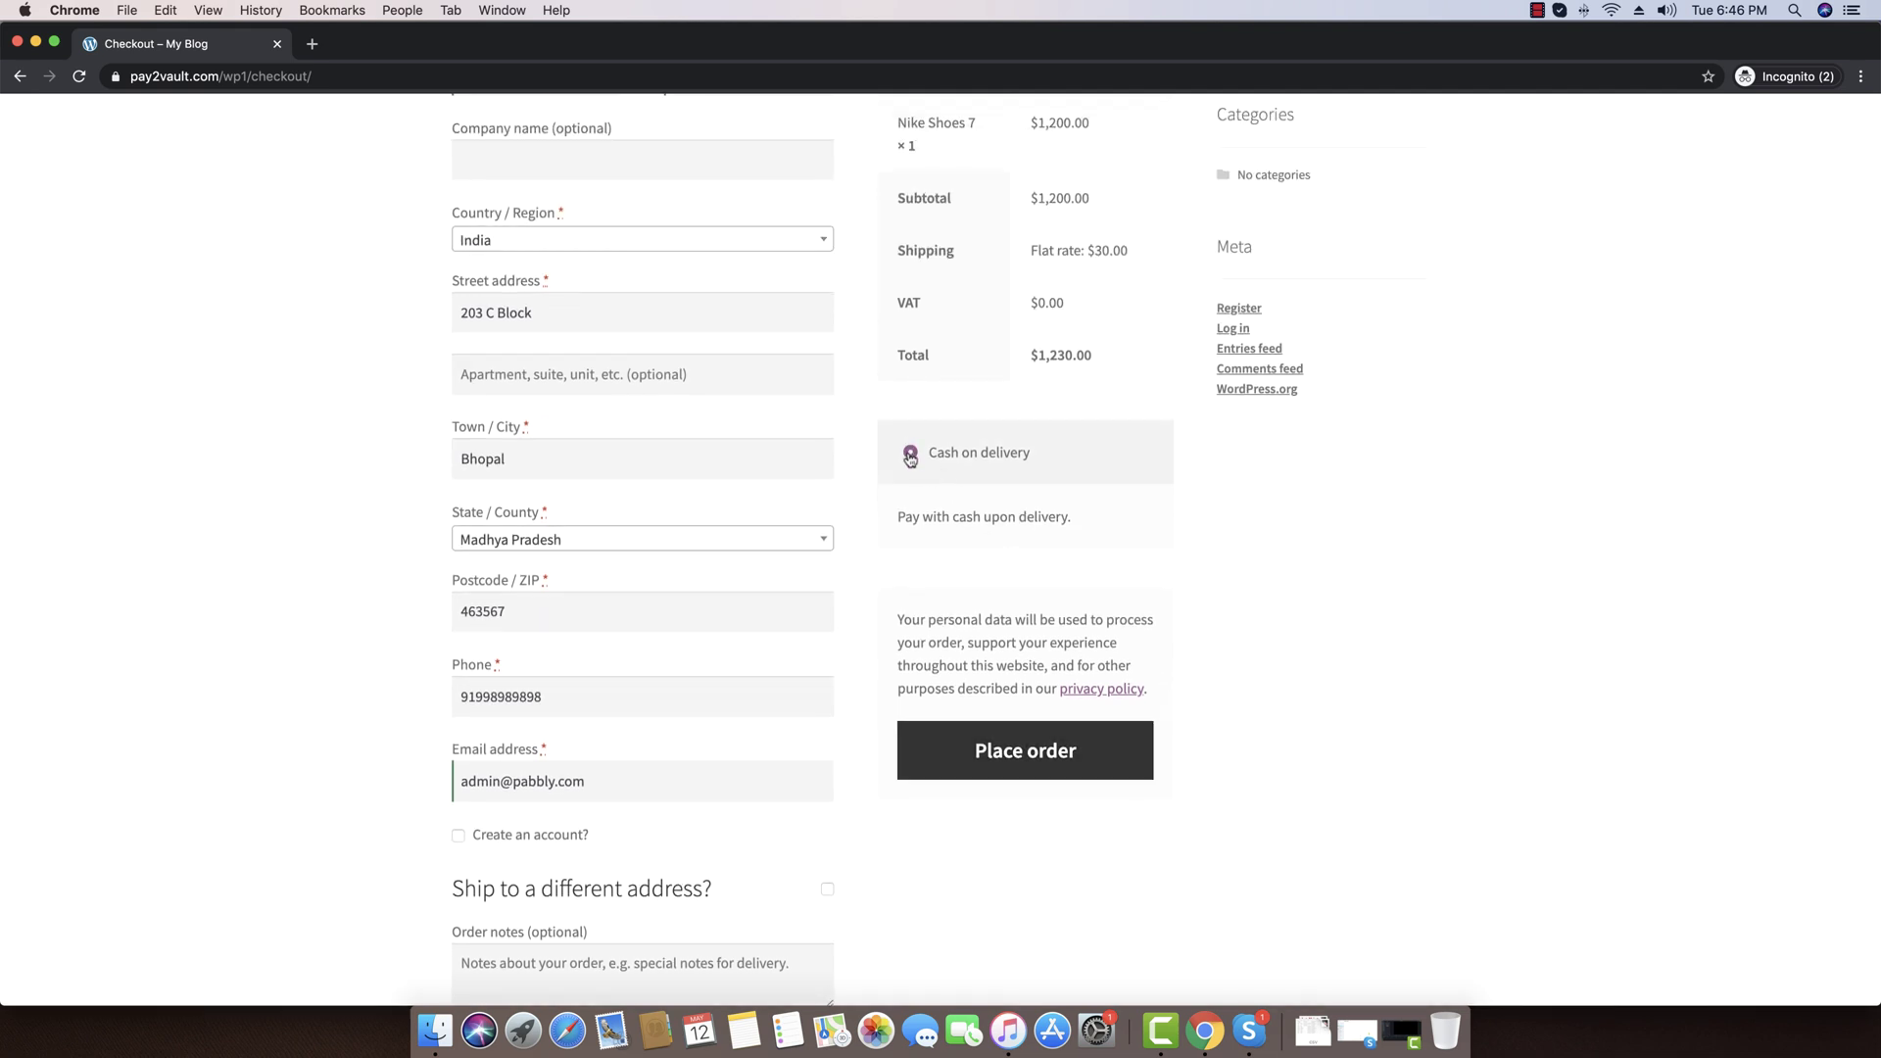
scroll(910, 459, down, 1)
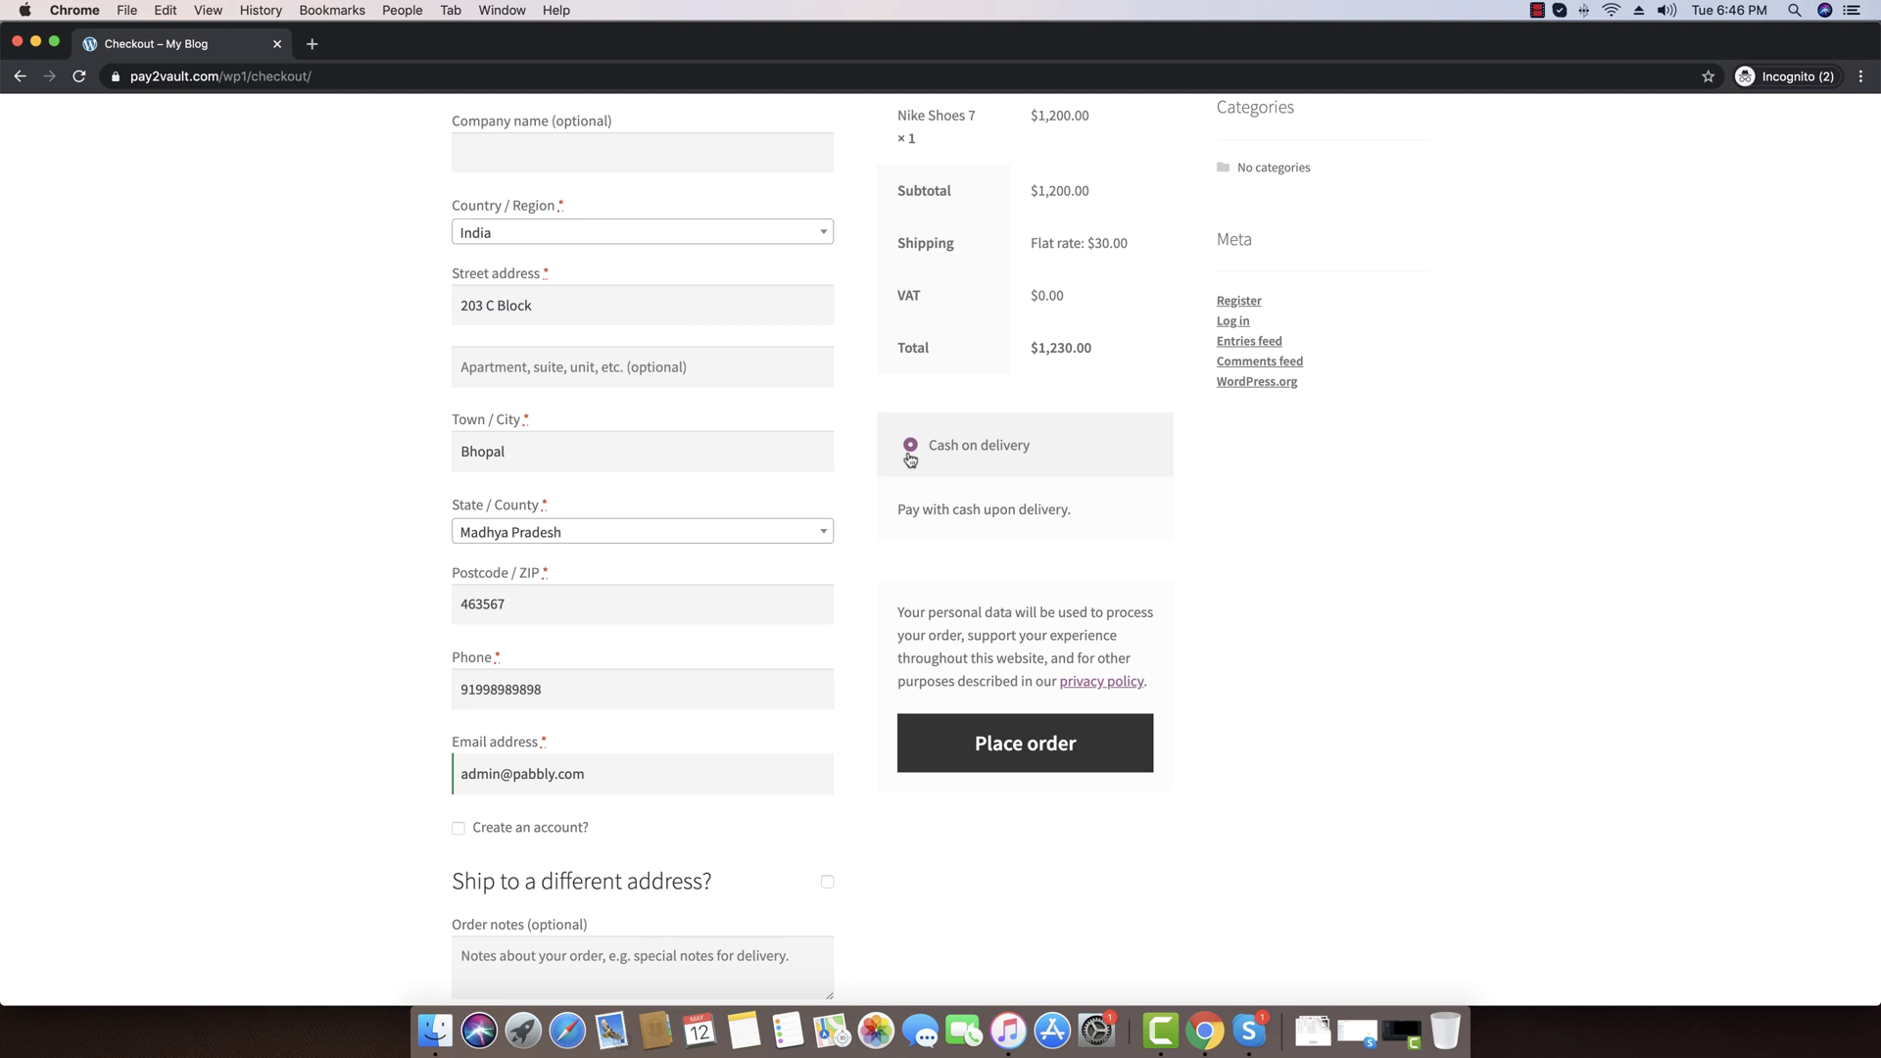
click(1027, 740)
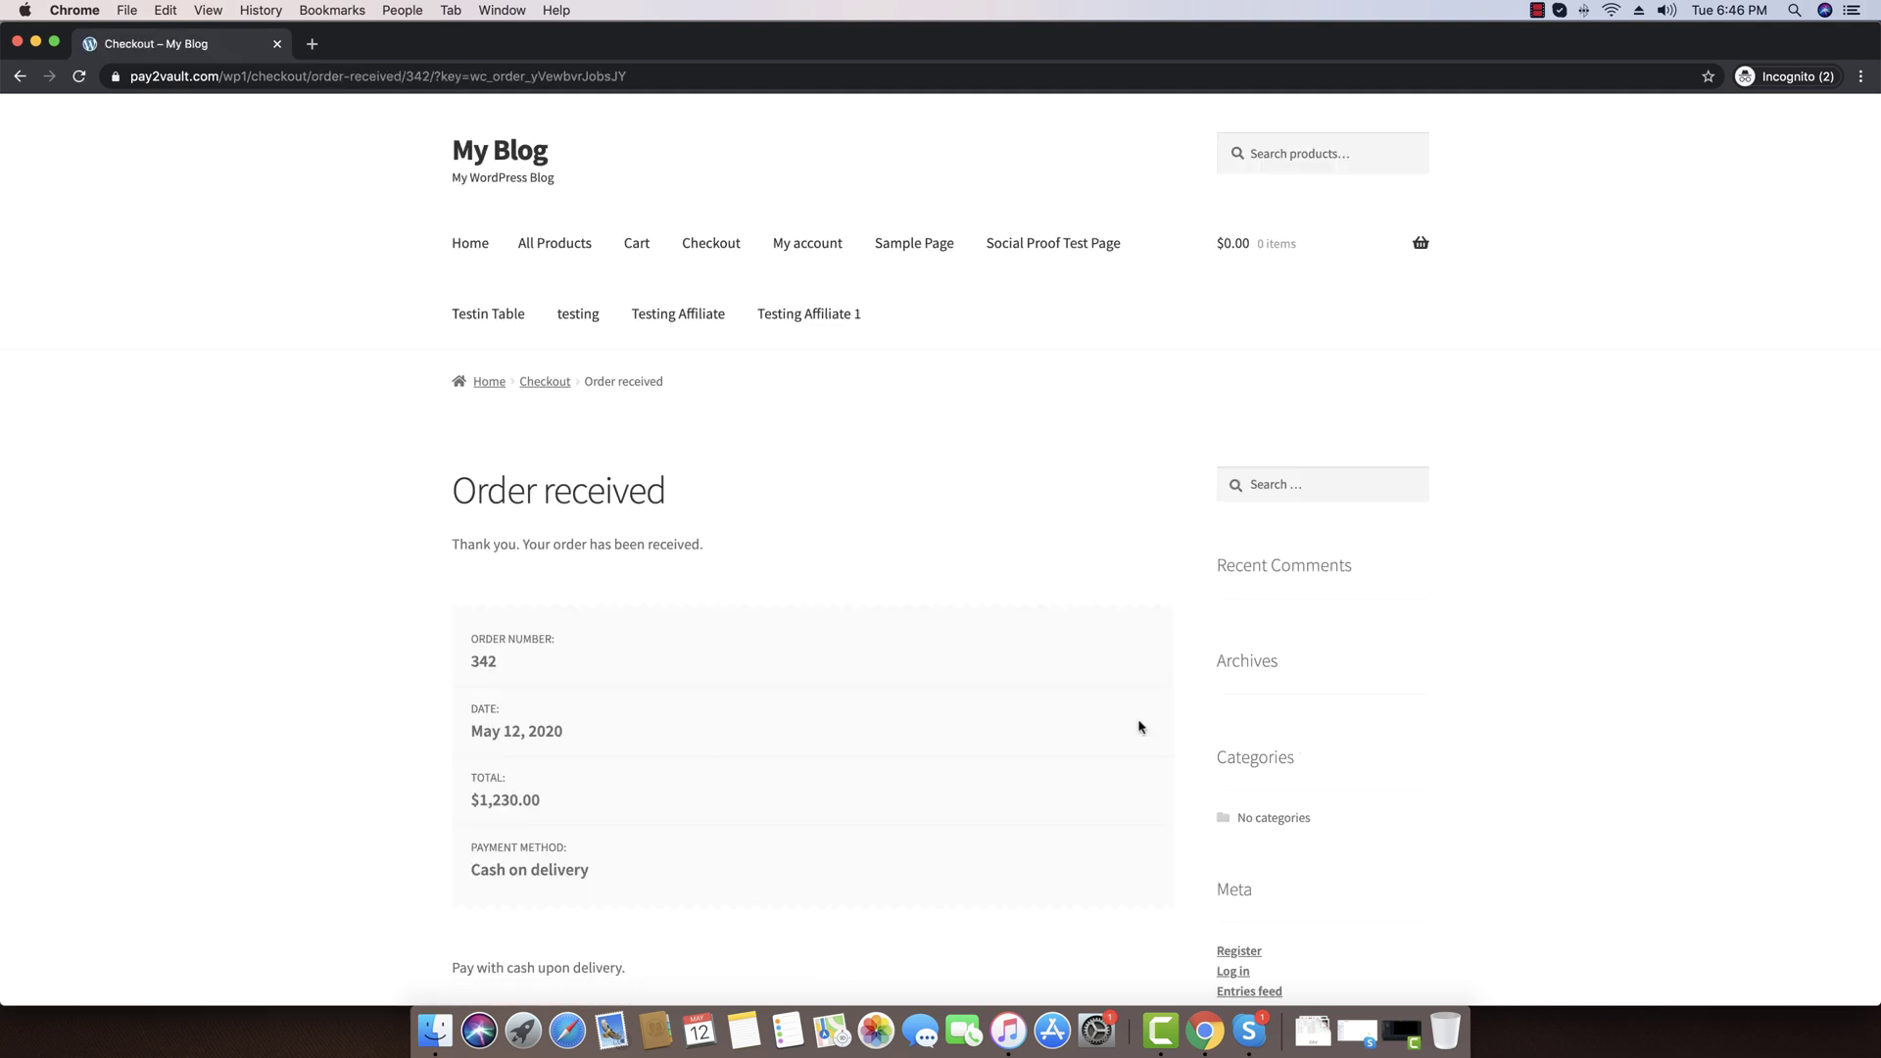
scroll(457, 509, down, 2)
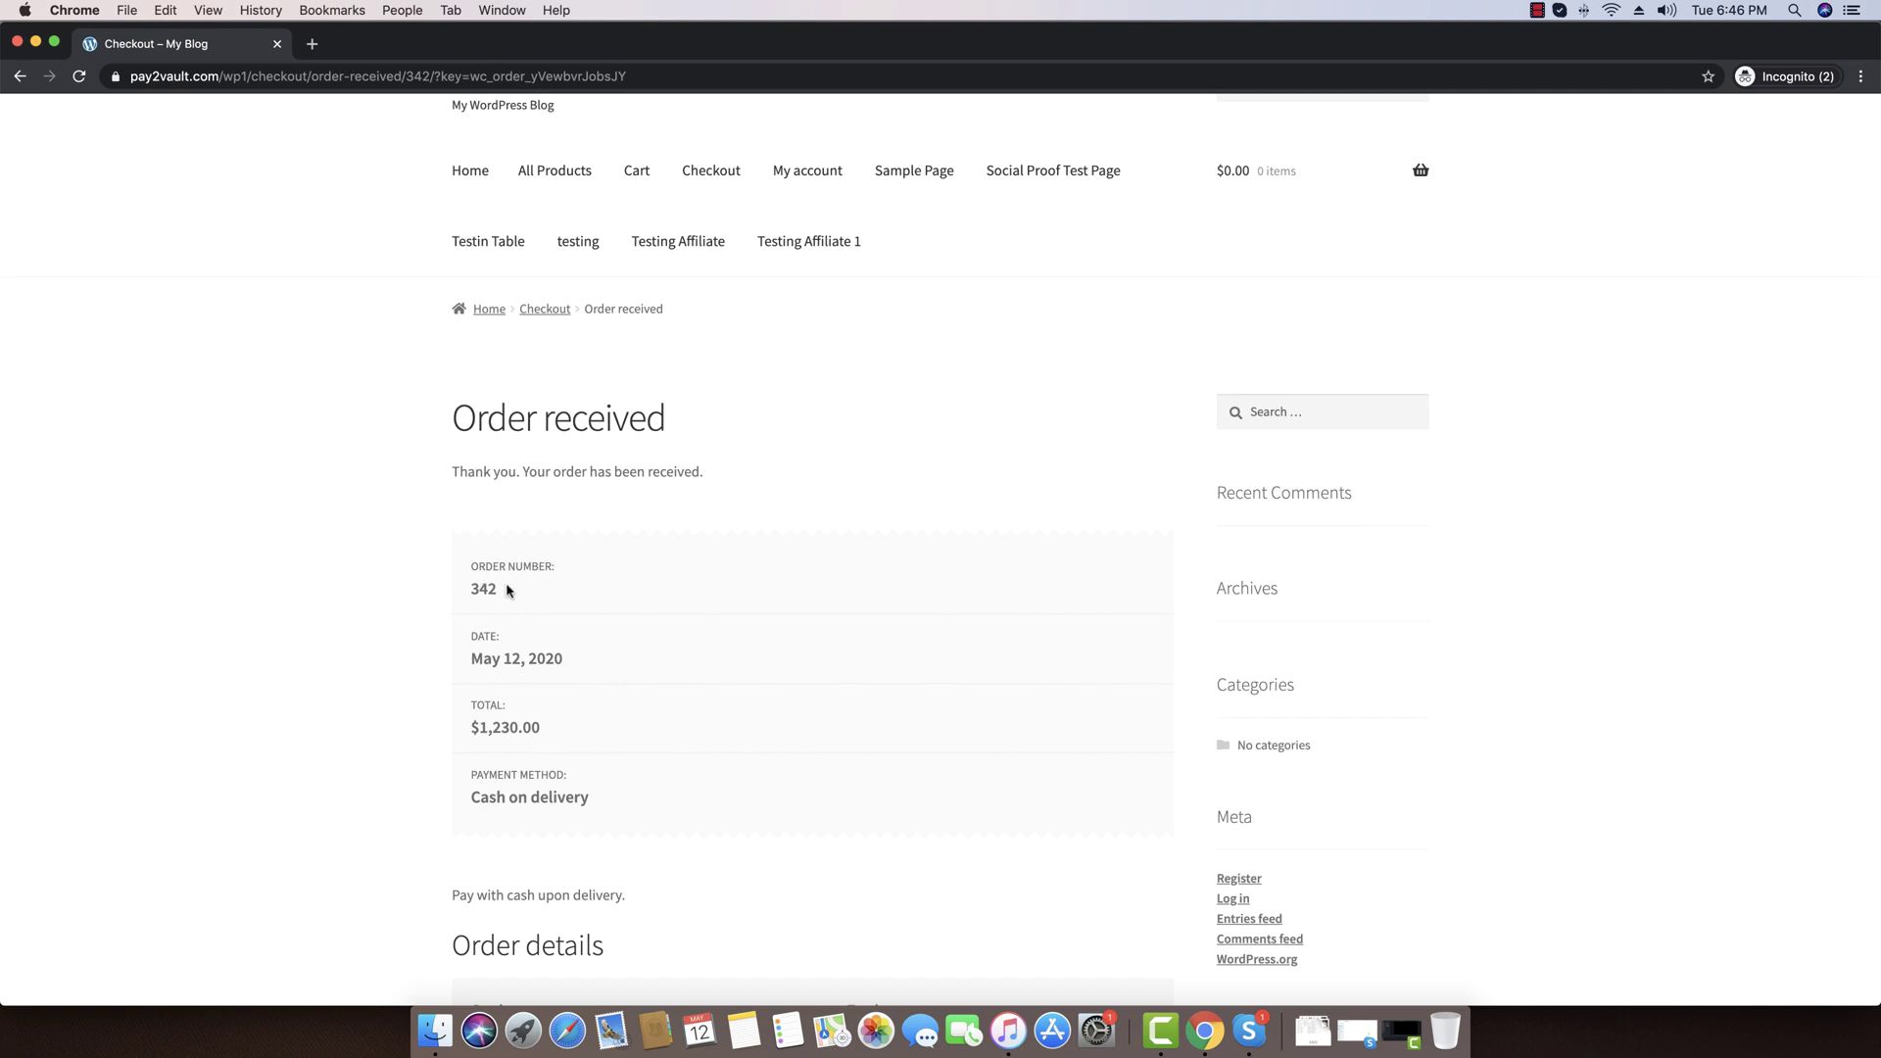
drag(509, 589, 468, 589)
click(458, 609)
scroll(405, 97, up, 1)
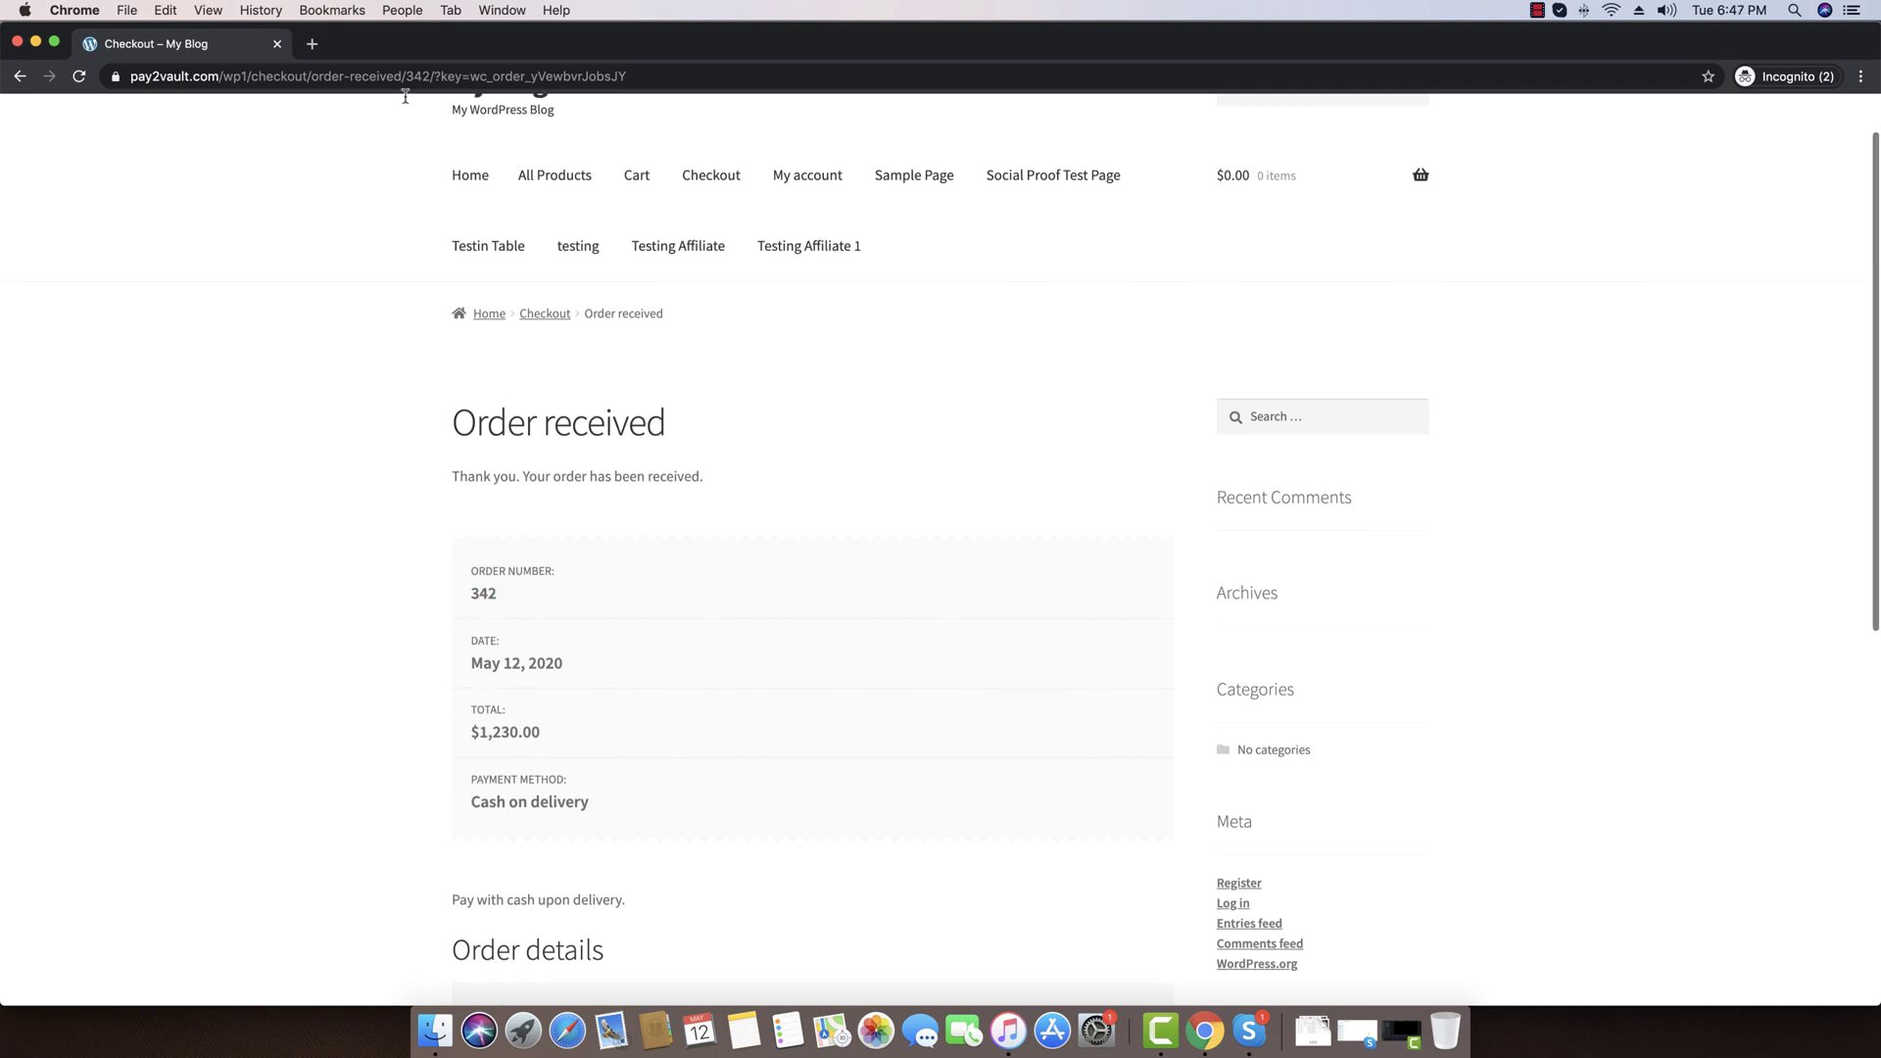
click(277, 44)
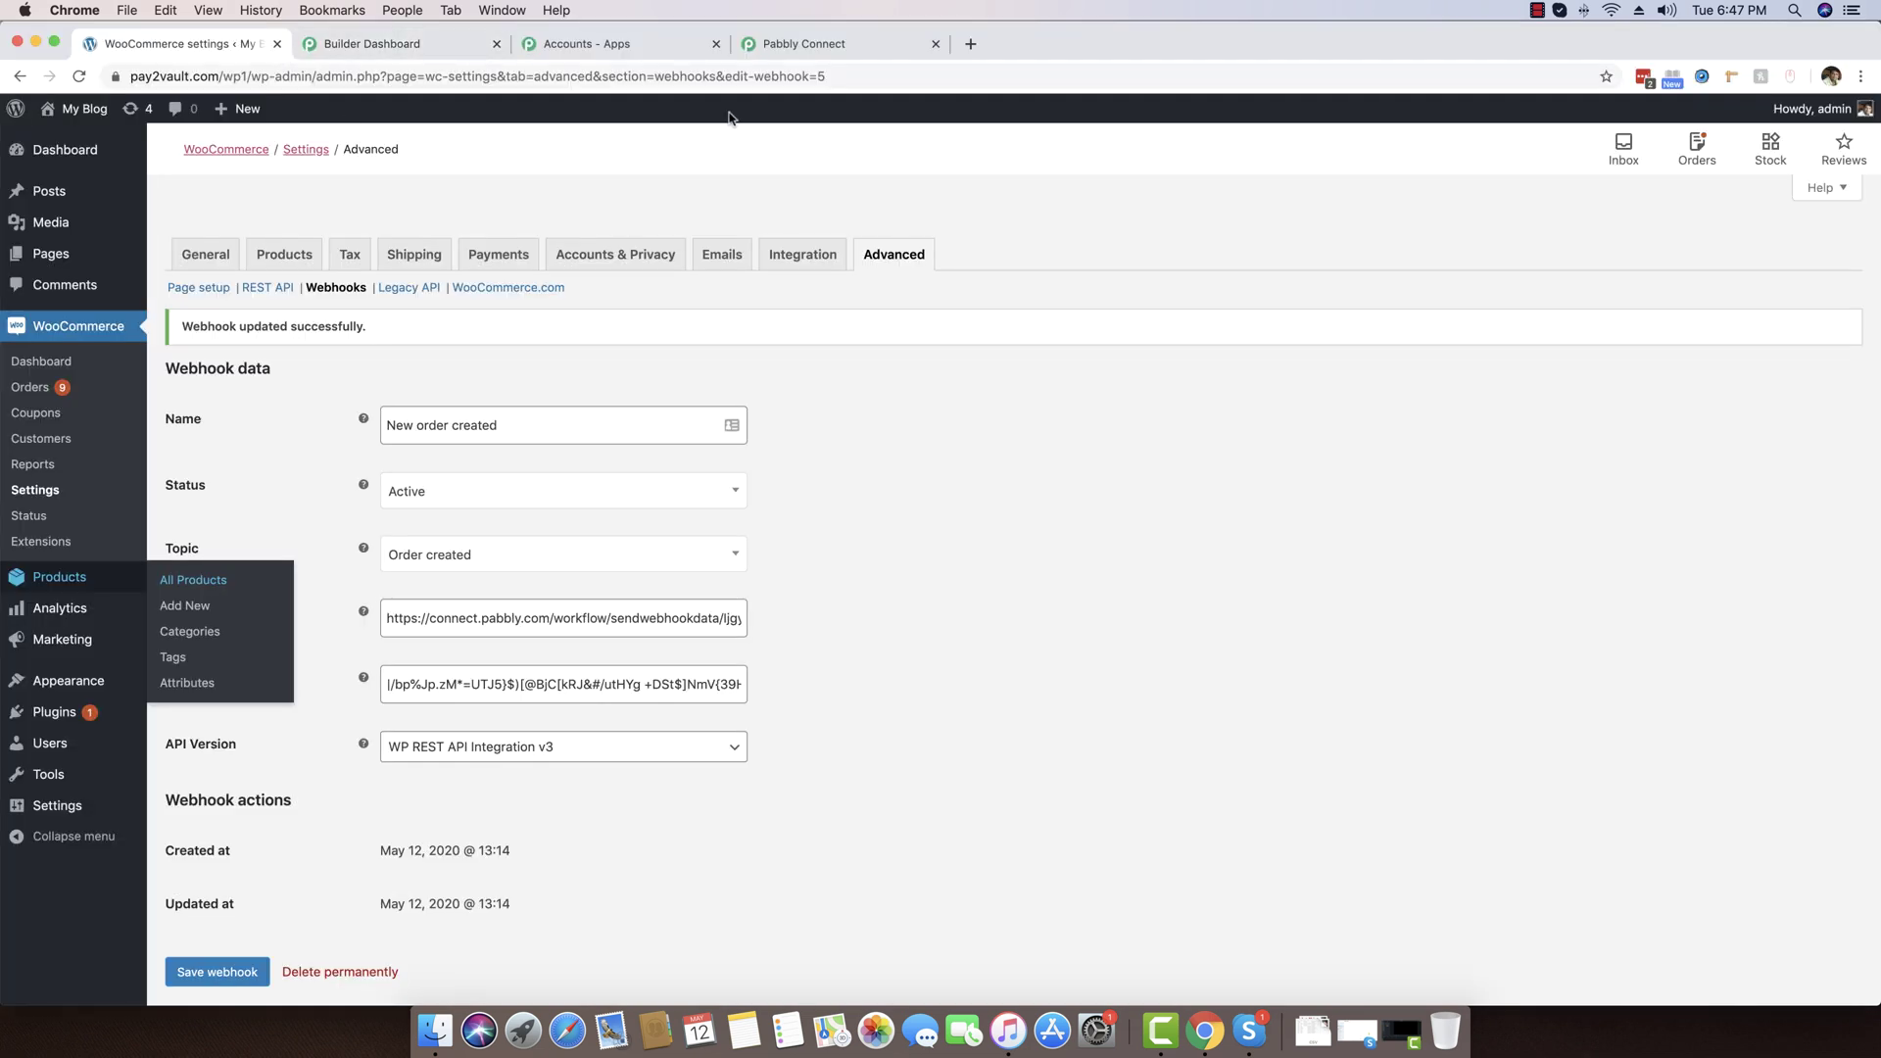
Return to Pabbly Connect and review the captured order response: total 1230.00, payment method cod
click(776, 45)
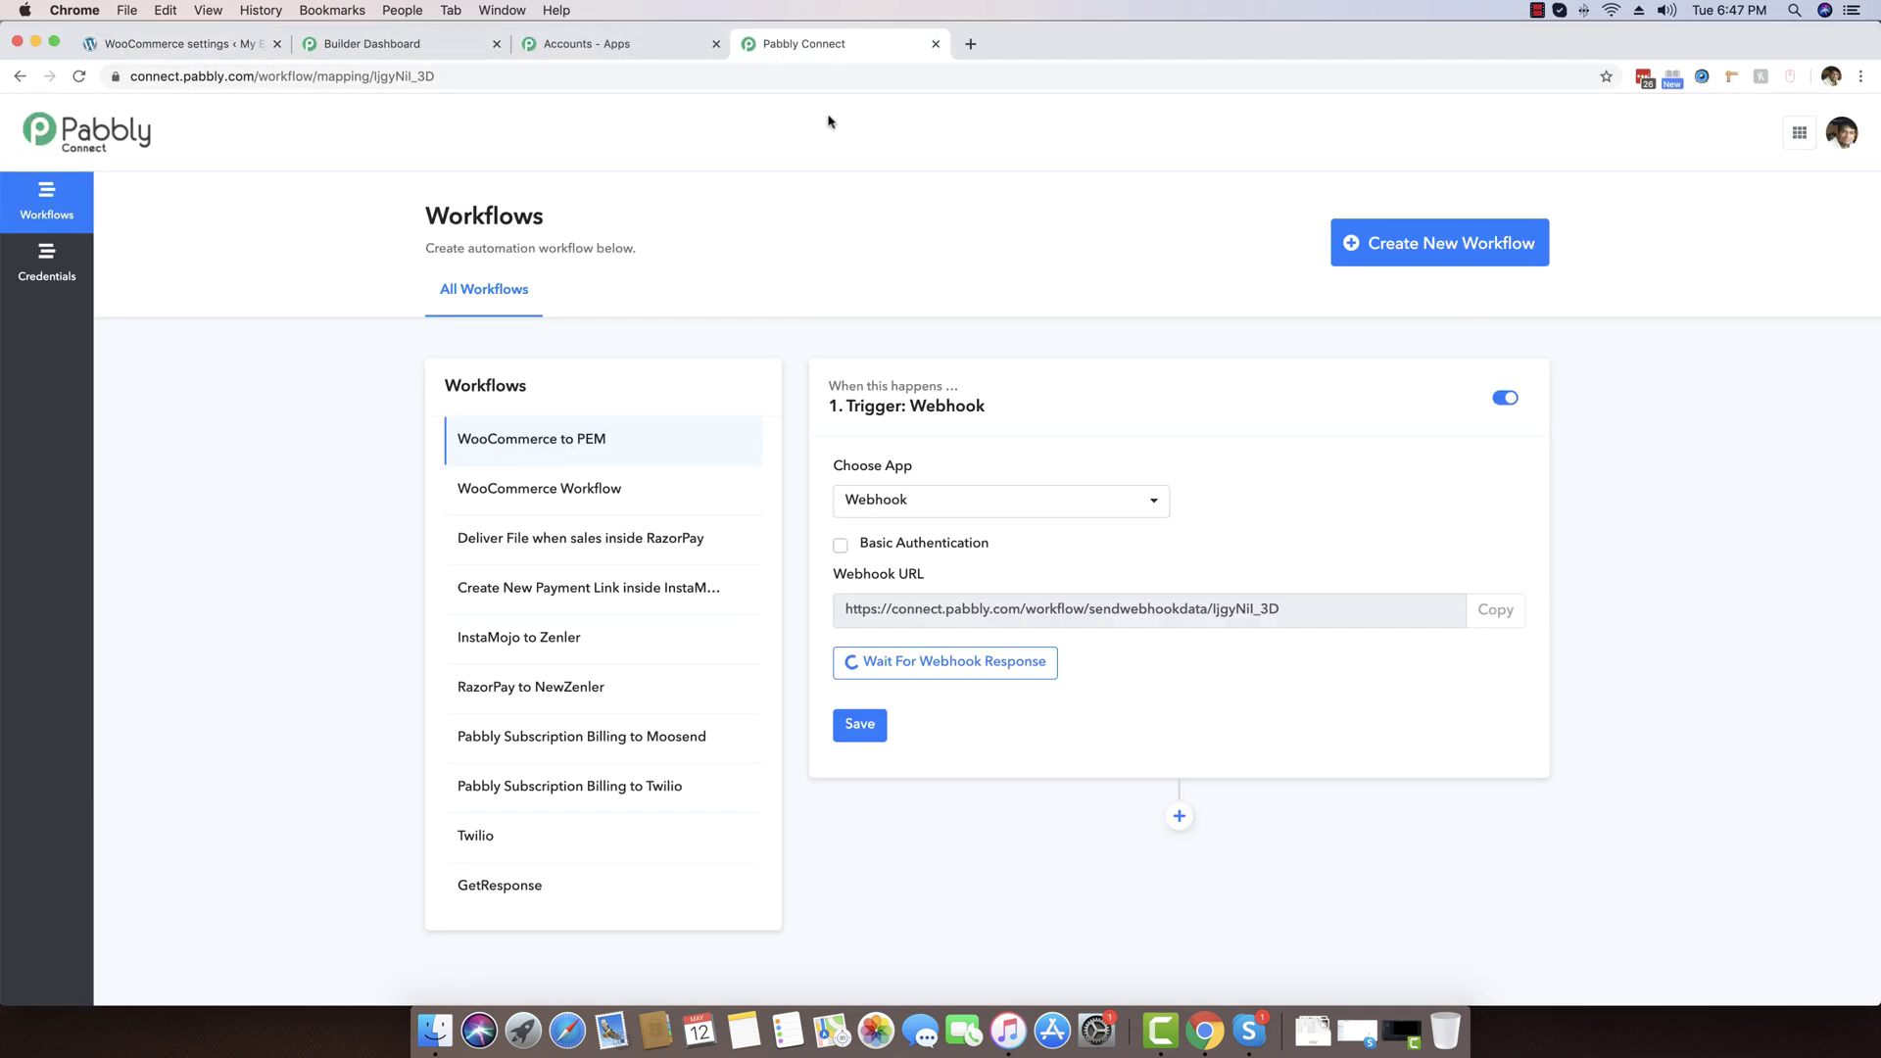
scroll(894, 173, down, 2)
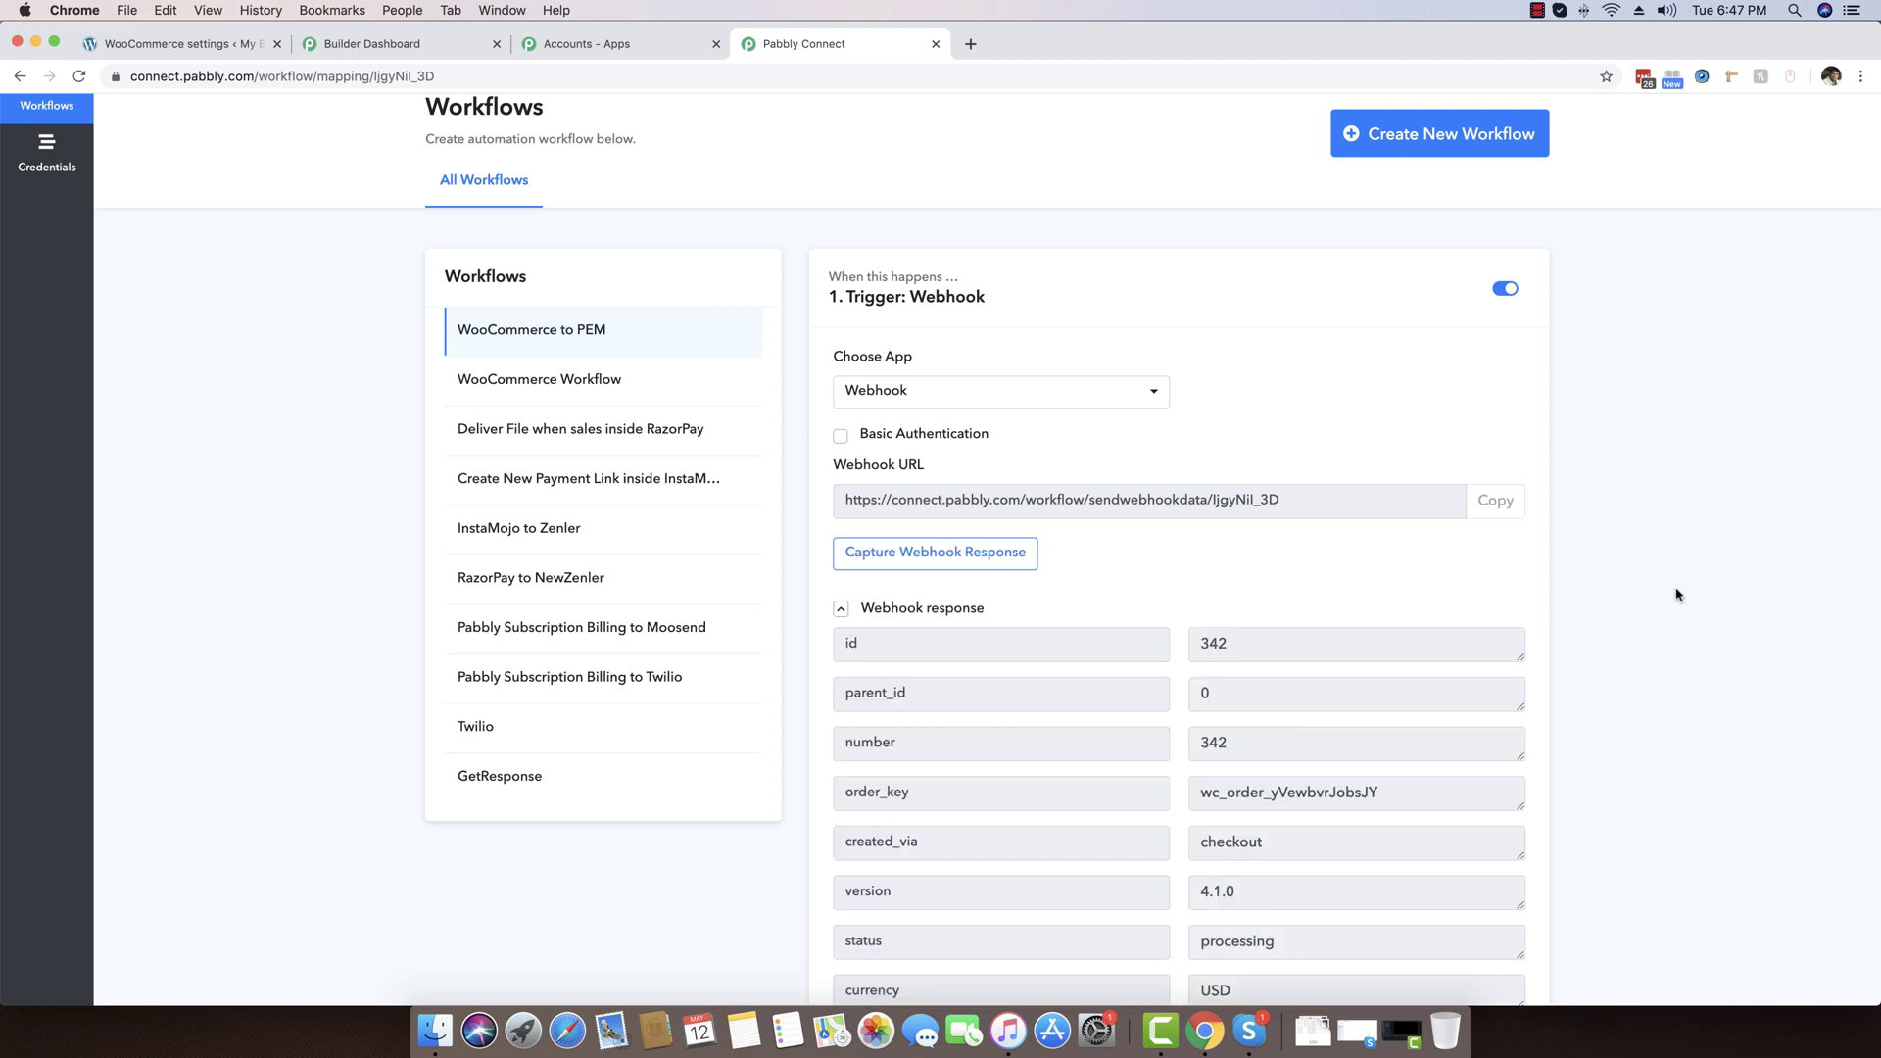
scroll(1676, 595, down, 5)
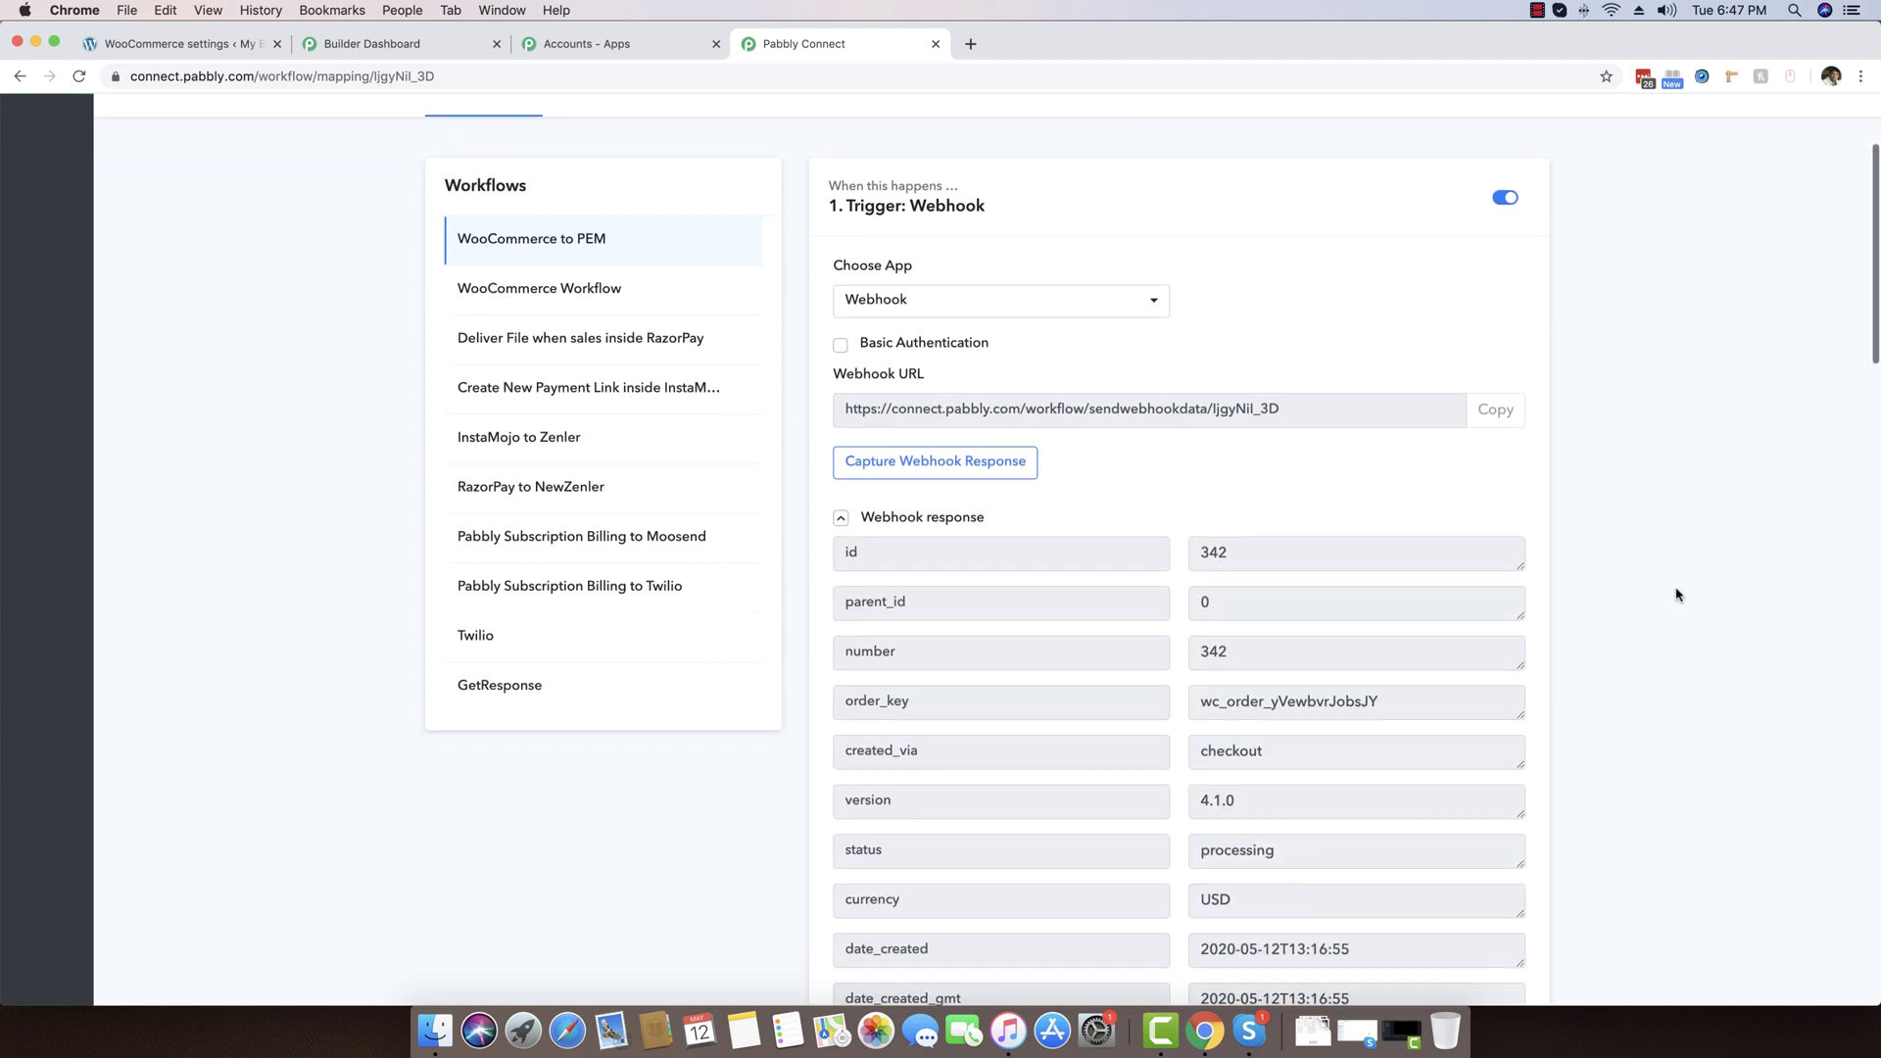
scroll(1675, 595, down, 7)
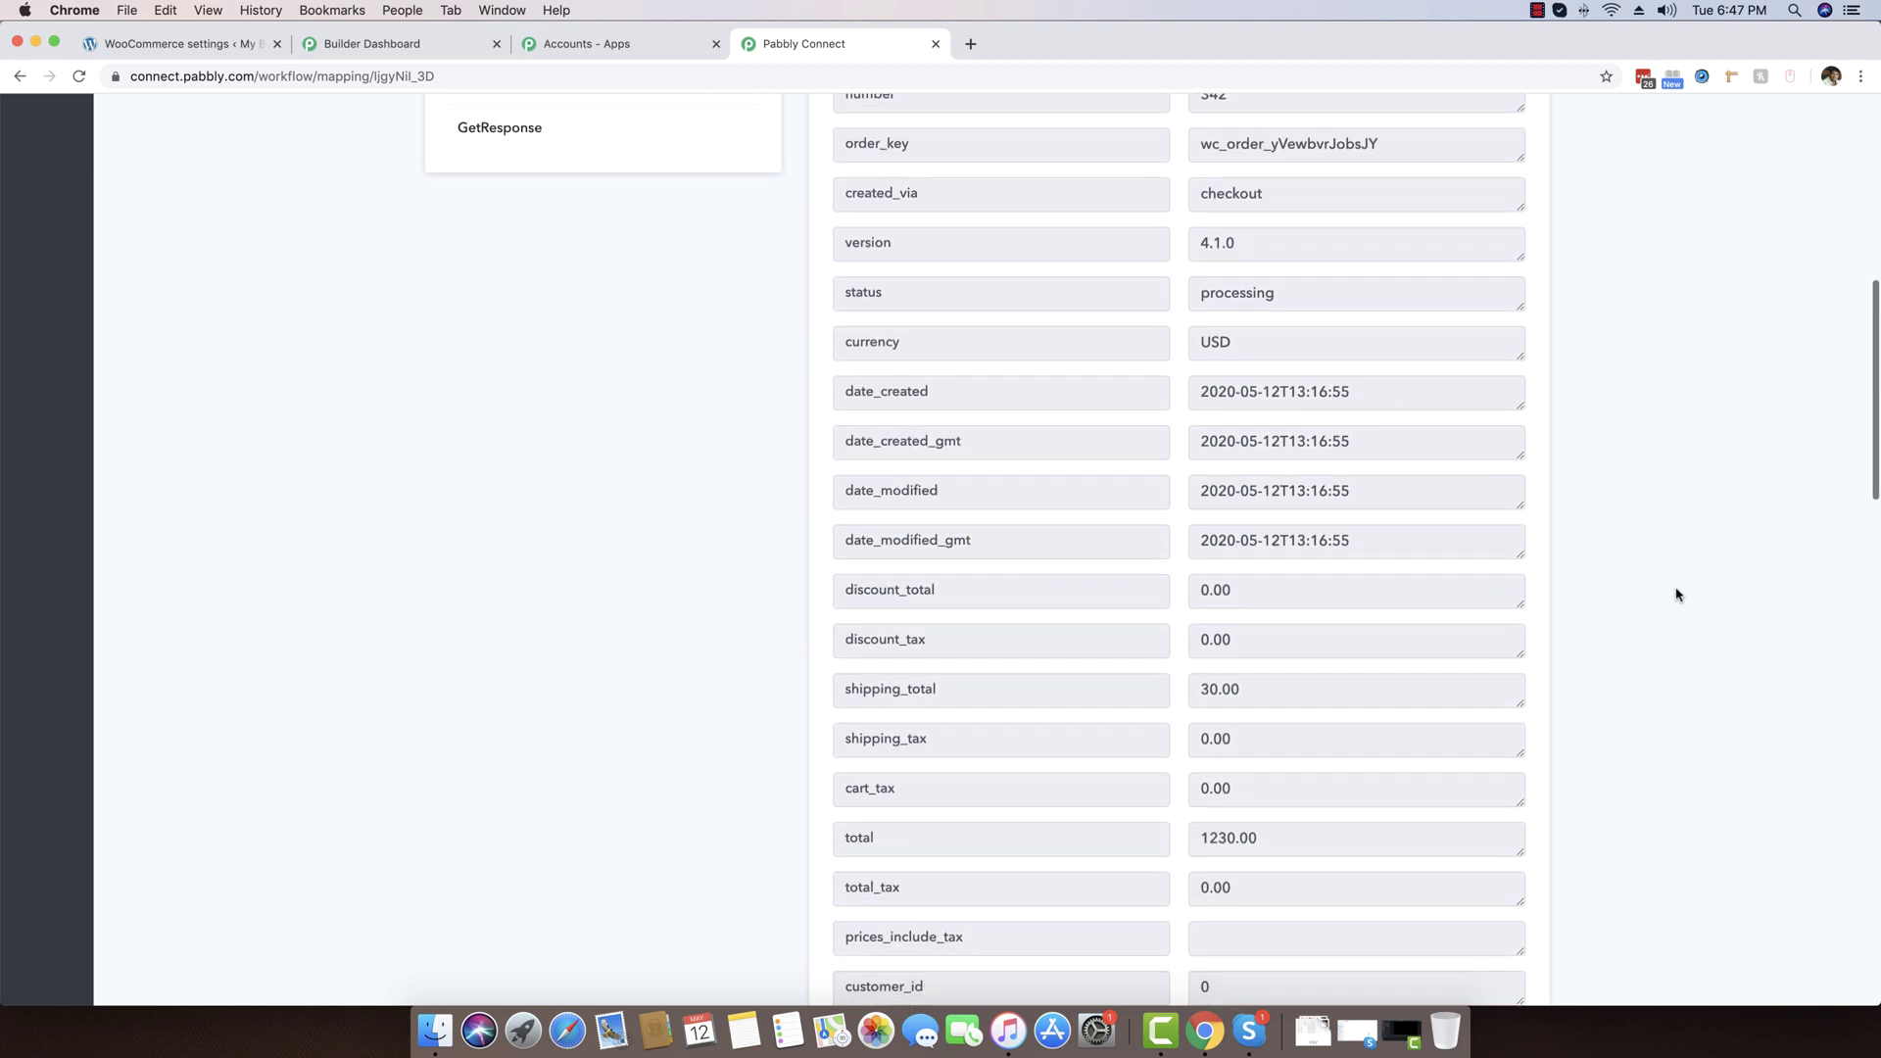
scroll(1676, 595, up, 7)
scroll(1676, 595, up, 4)
scroll(1675, 595, down, 1)
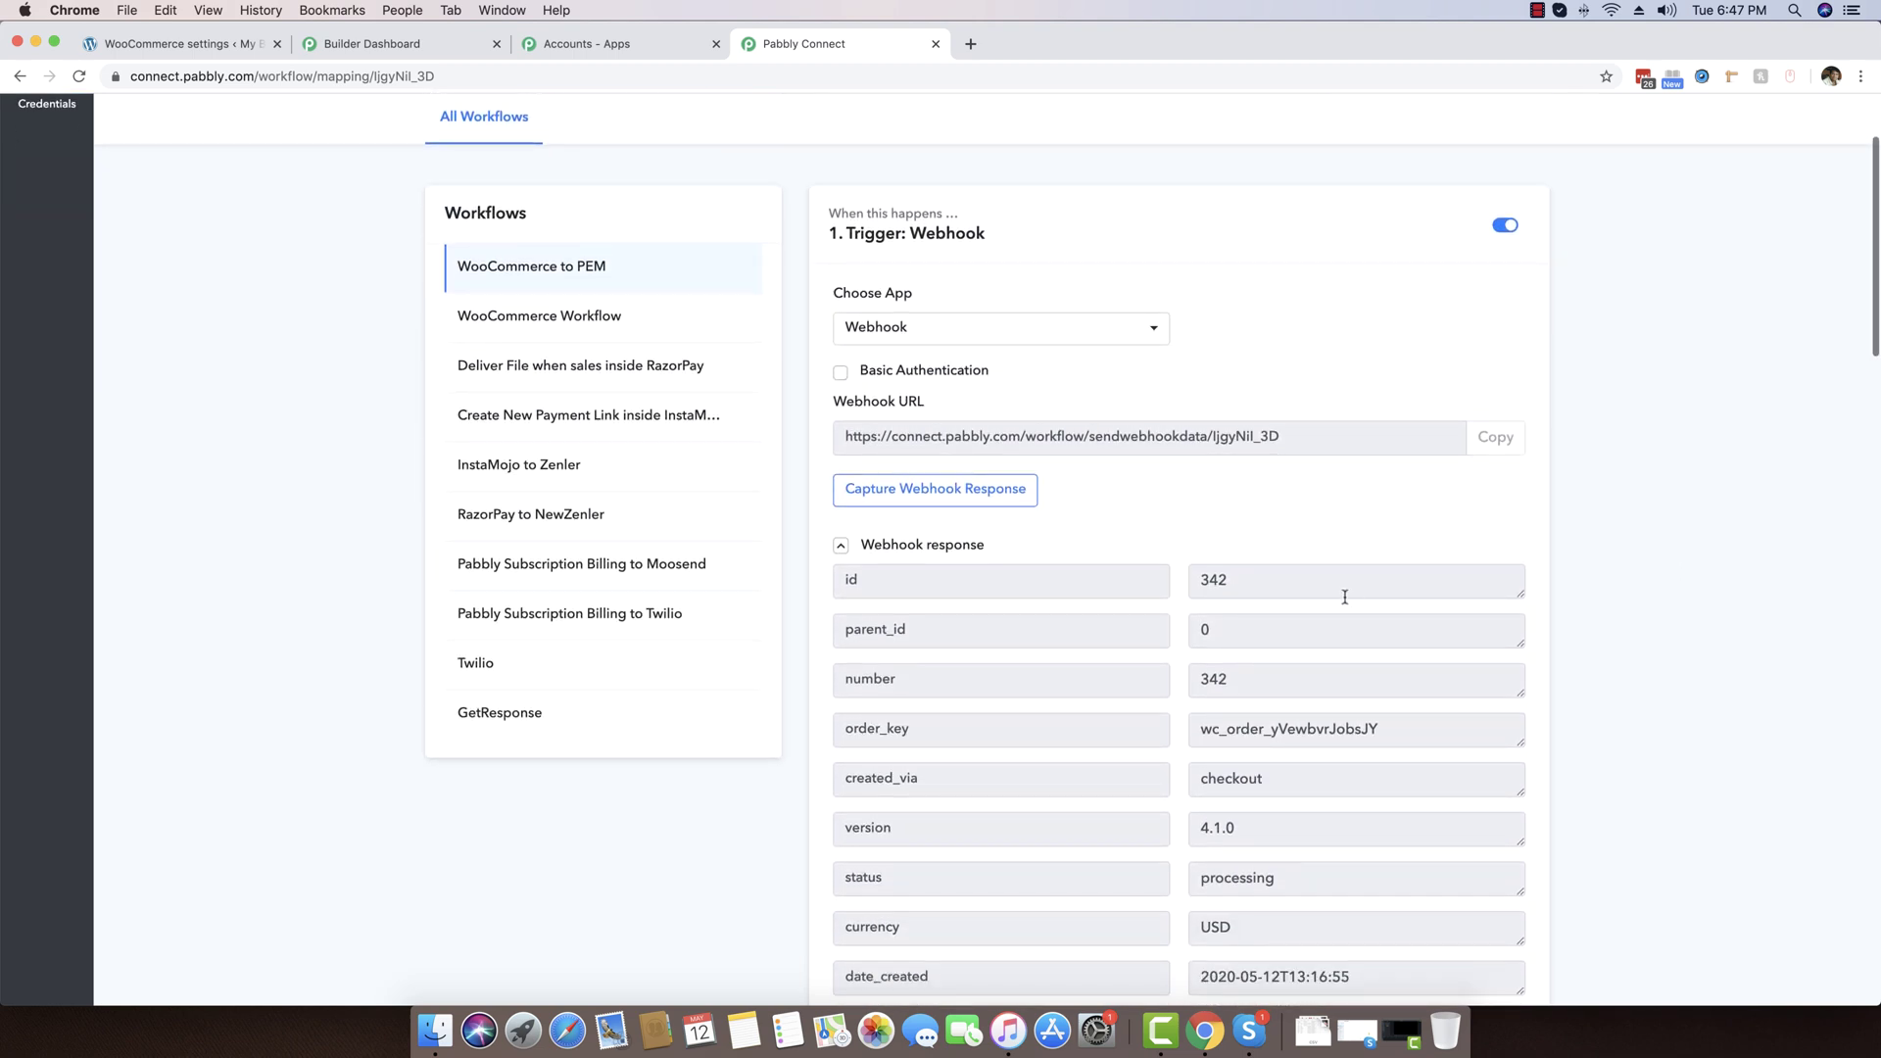
drag(1284, 584, 1184, 587)
click(1202, 582)
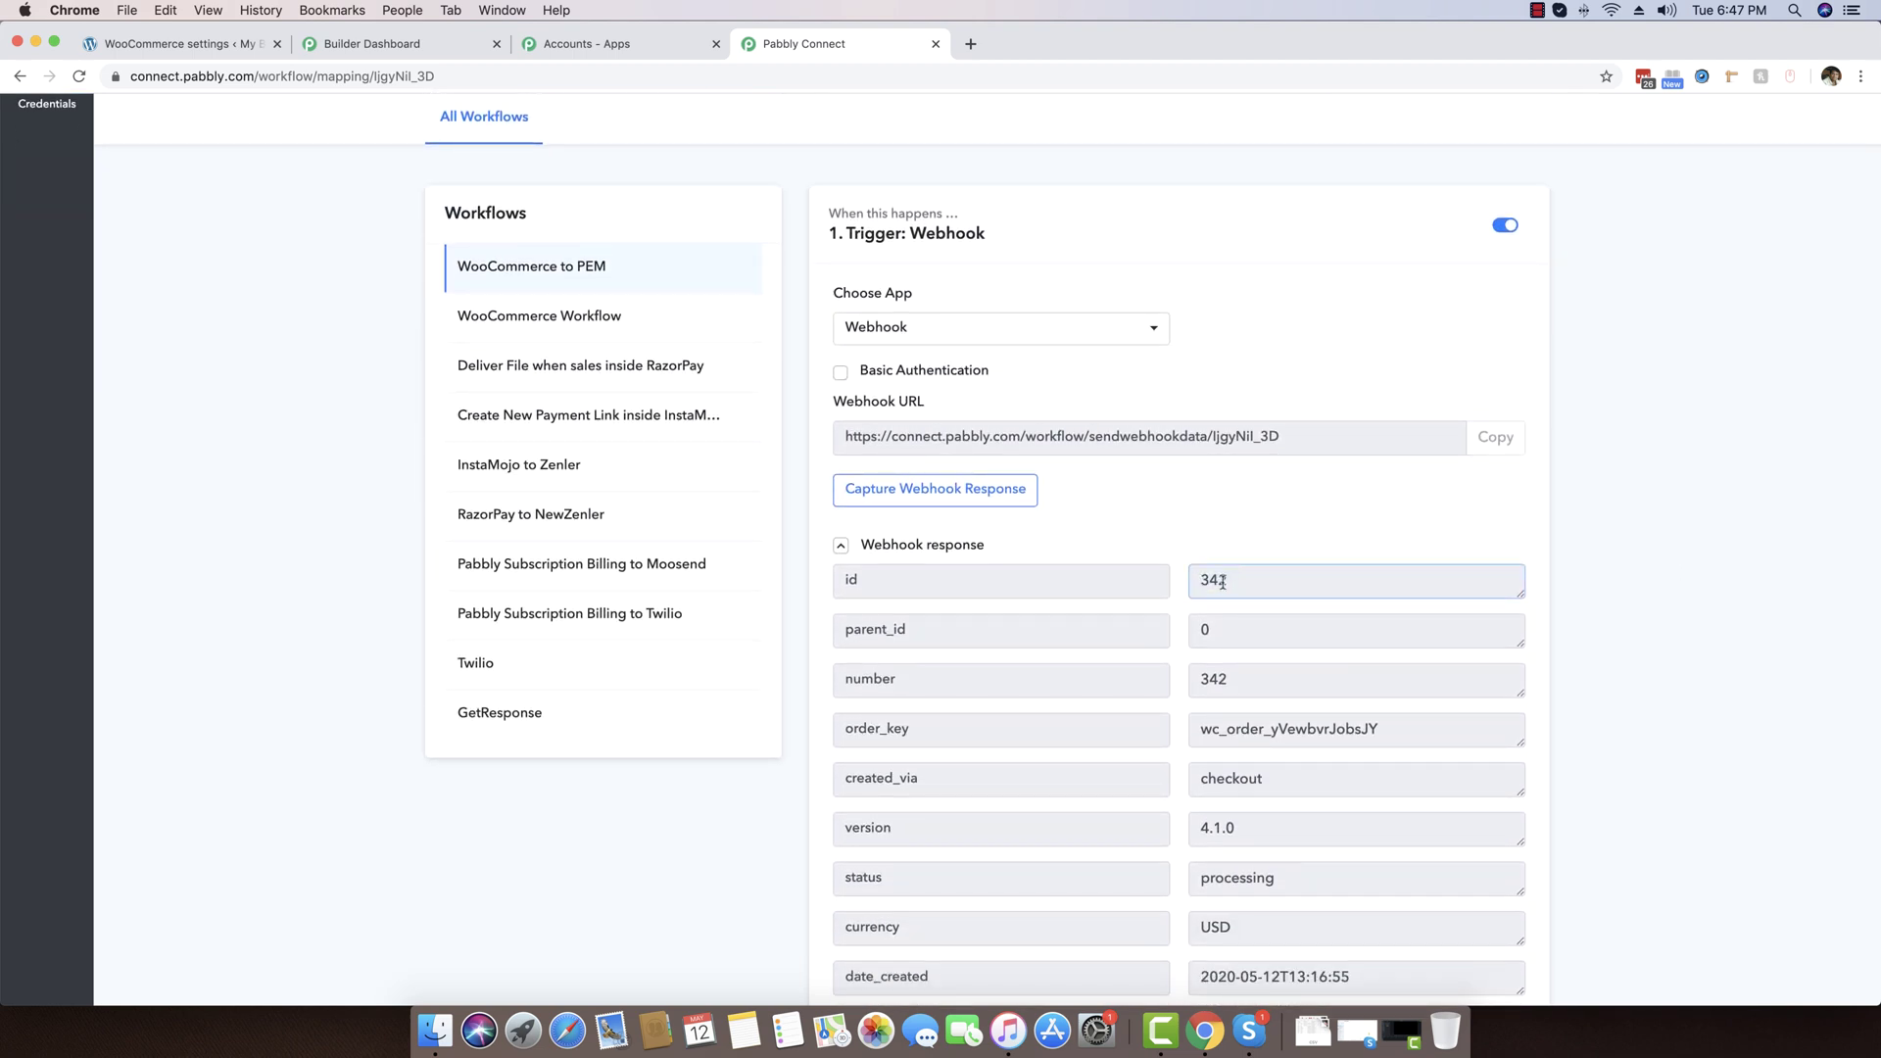
scroll(1597, 617, down, 12)
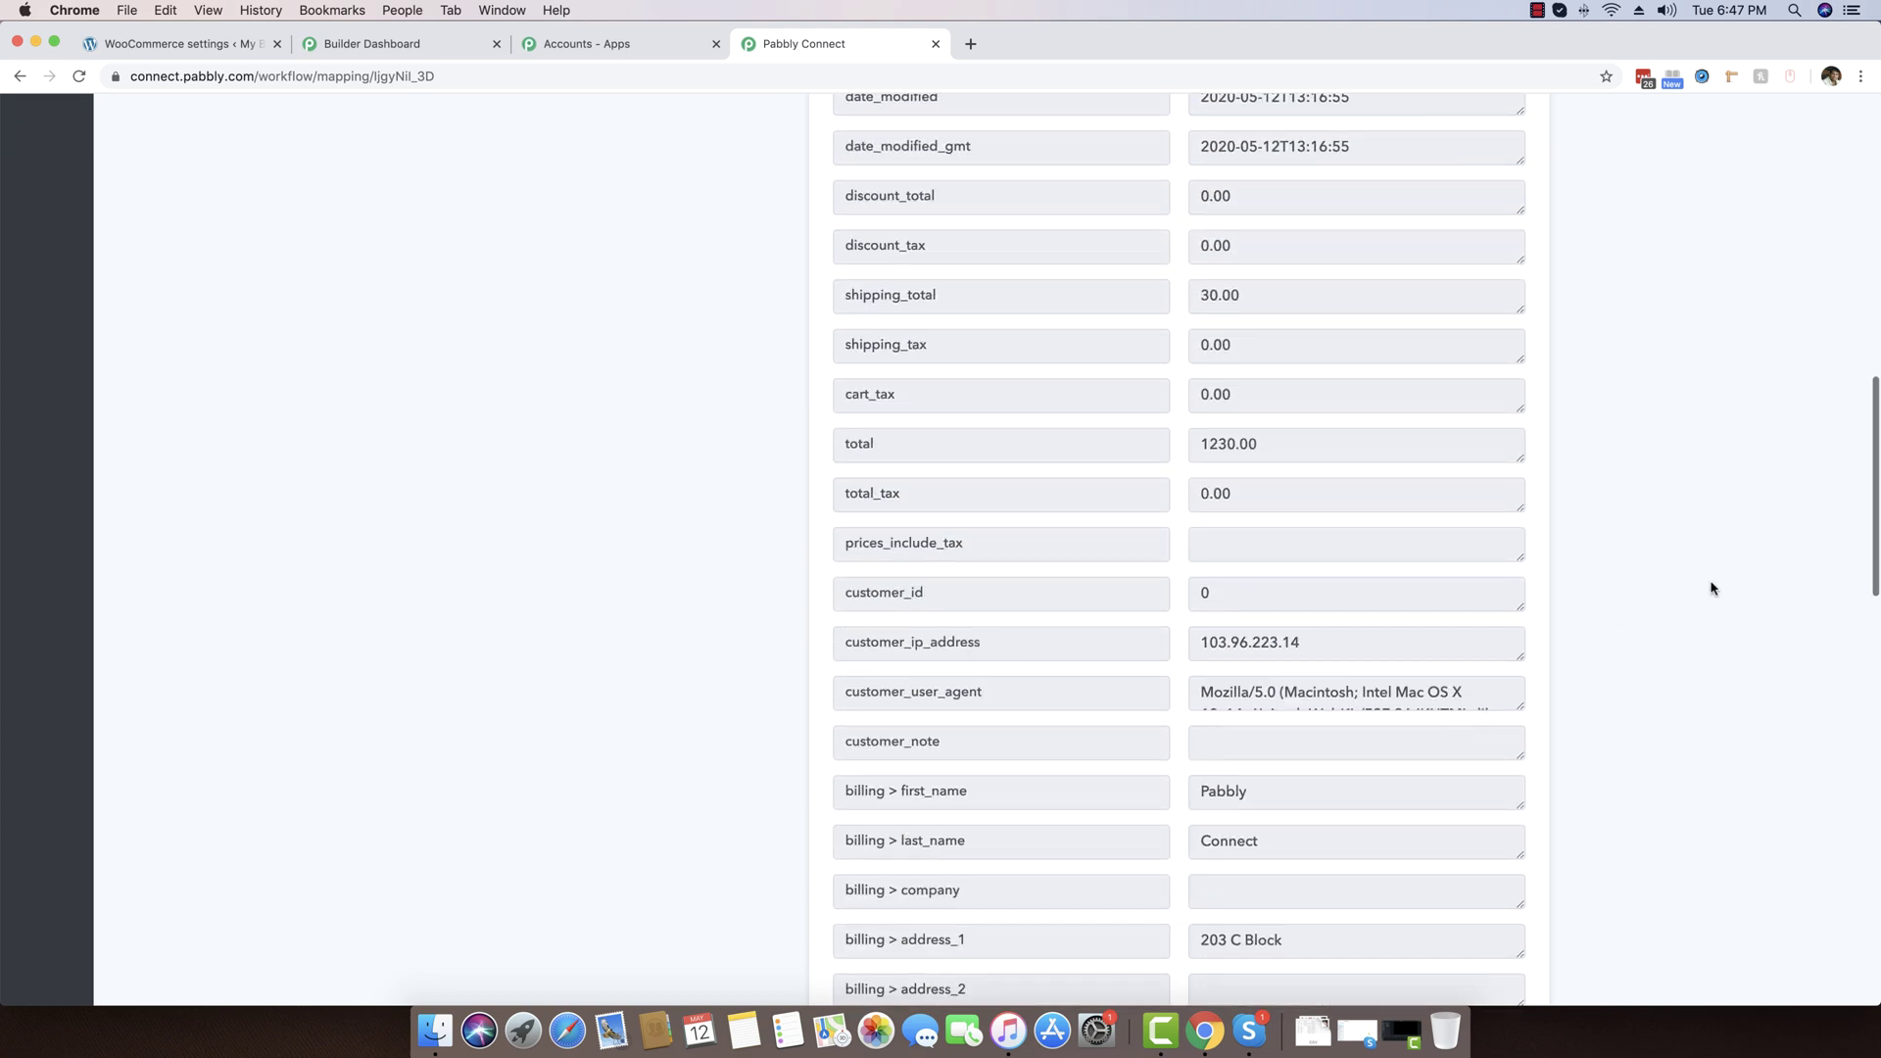
scroll(1763, 525, down, 5)
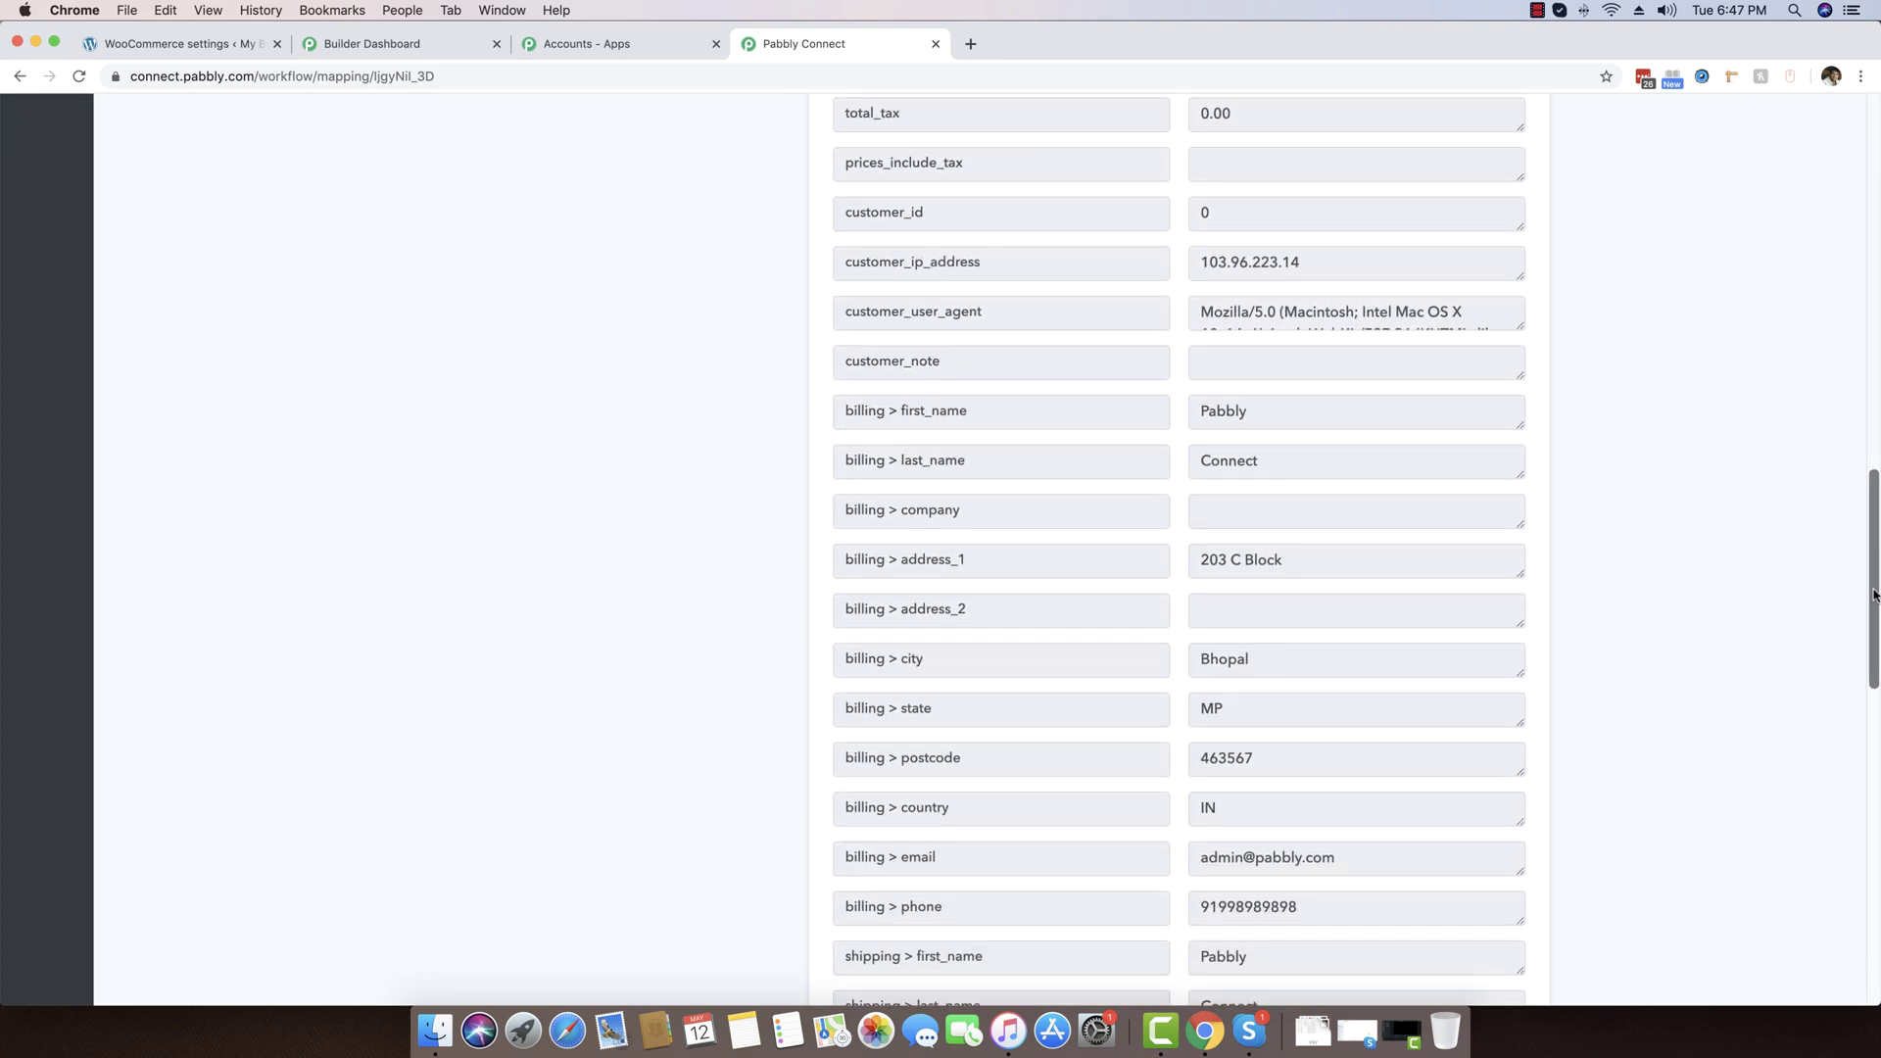
scroll(1873, 673, down, 4)
scroll(1874, 673, down, 1)
Inspect the captured billing first name, last name and email fields in the response
drag(1198, 510, 1344, 510)
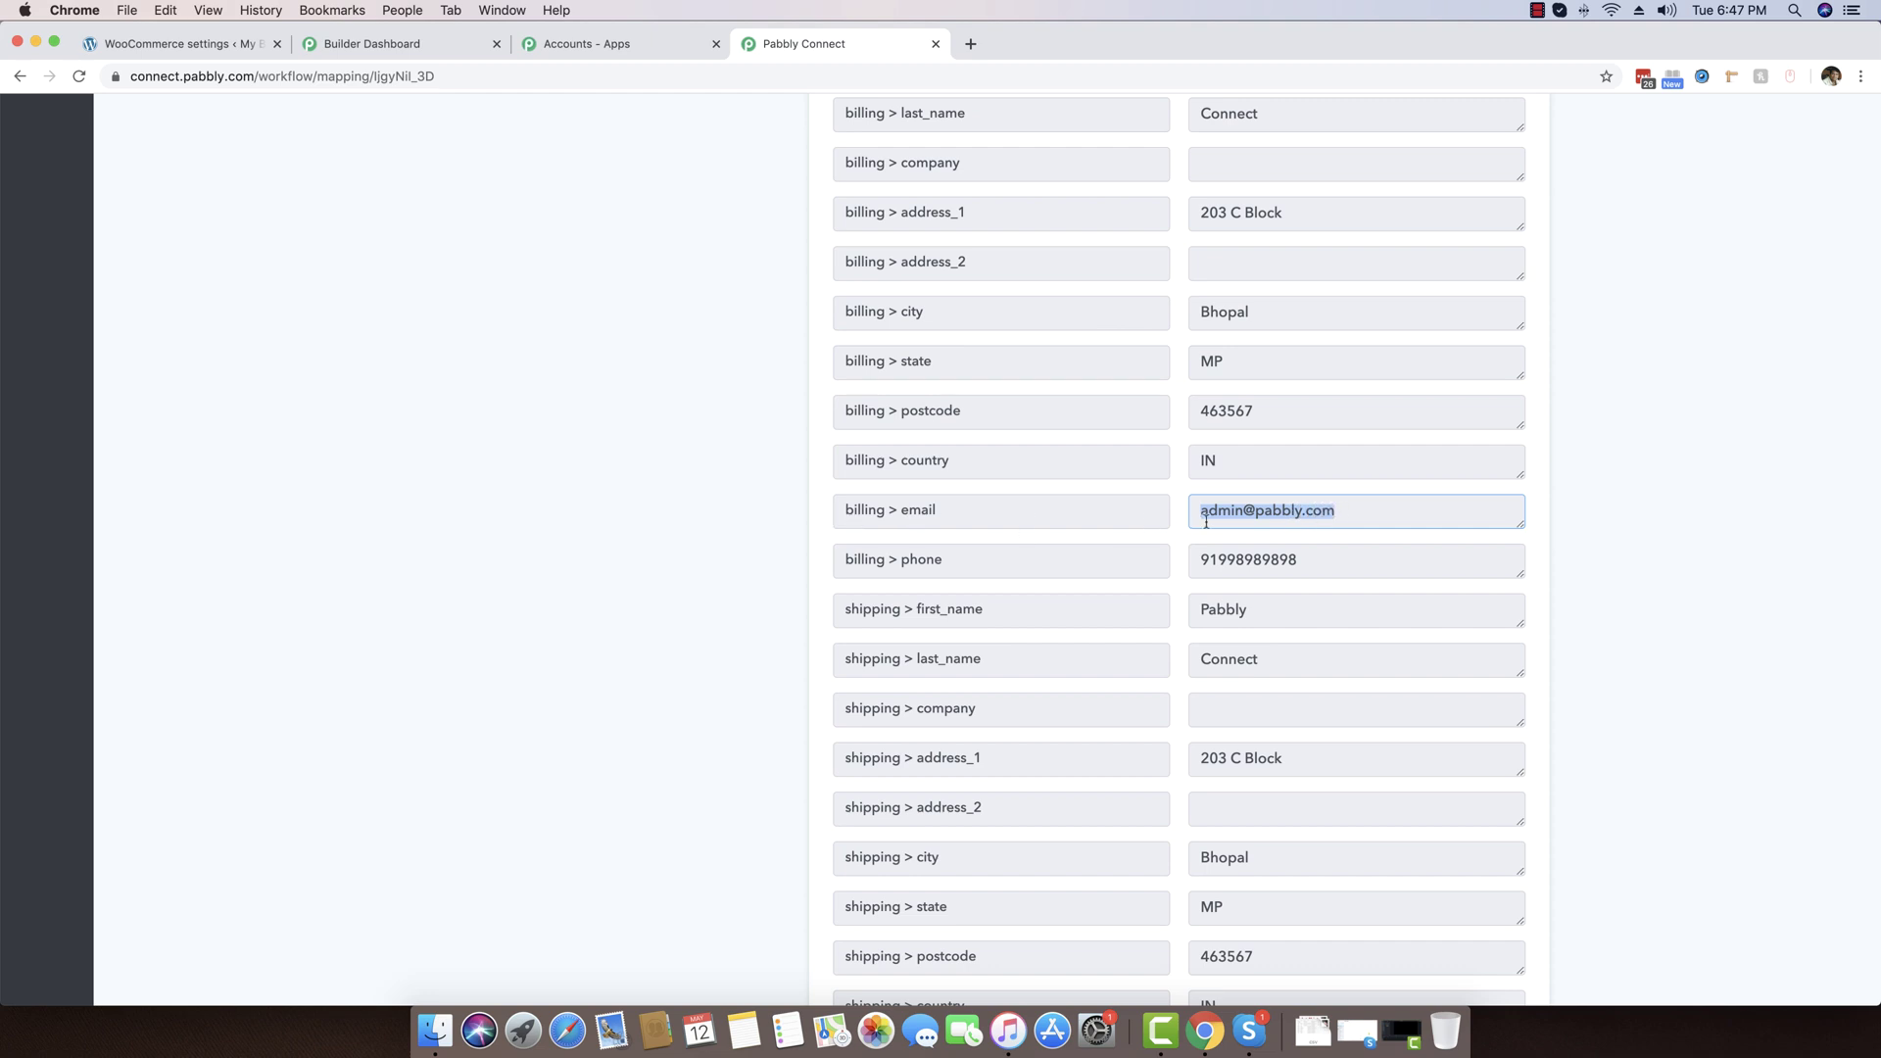
scroll(1297, 522, down, 5)
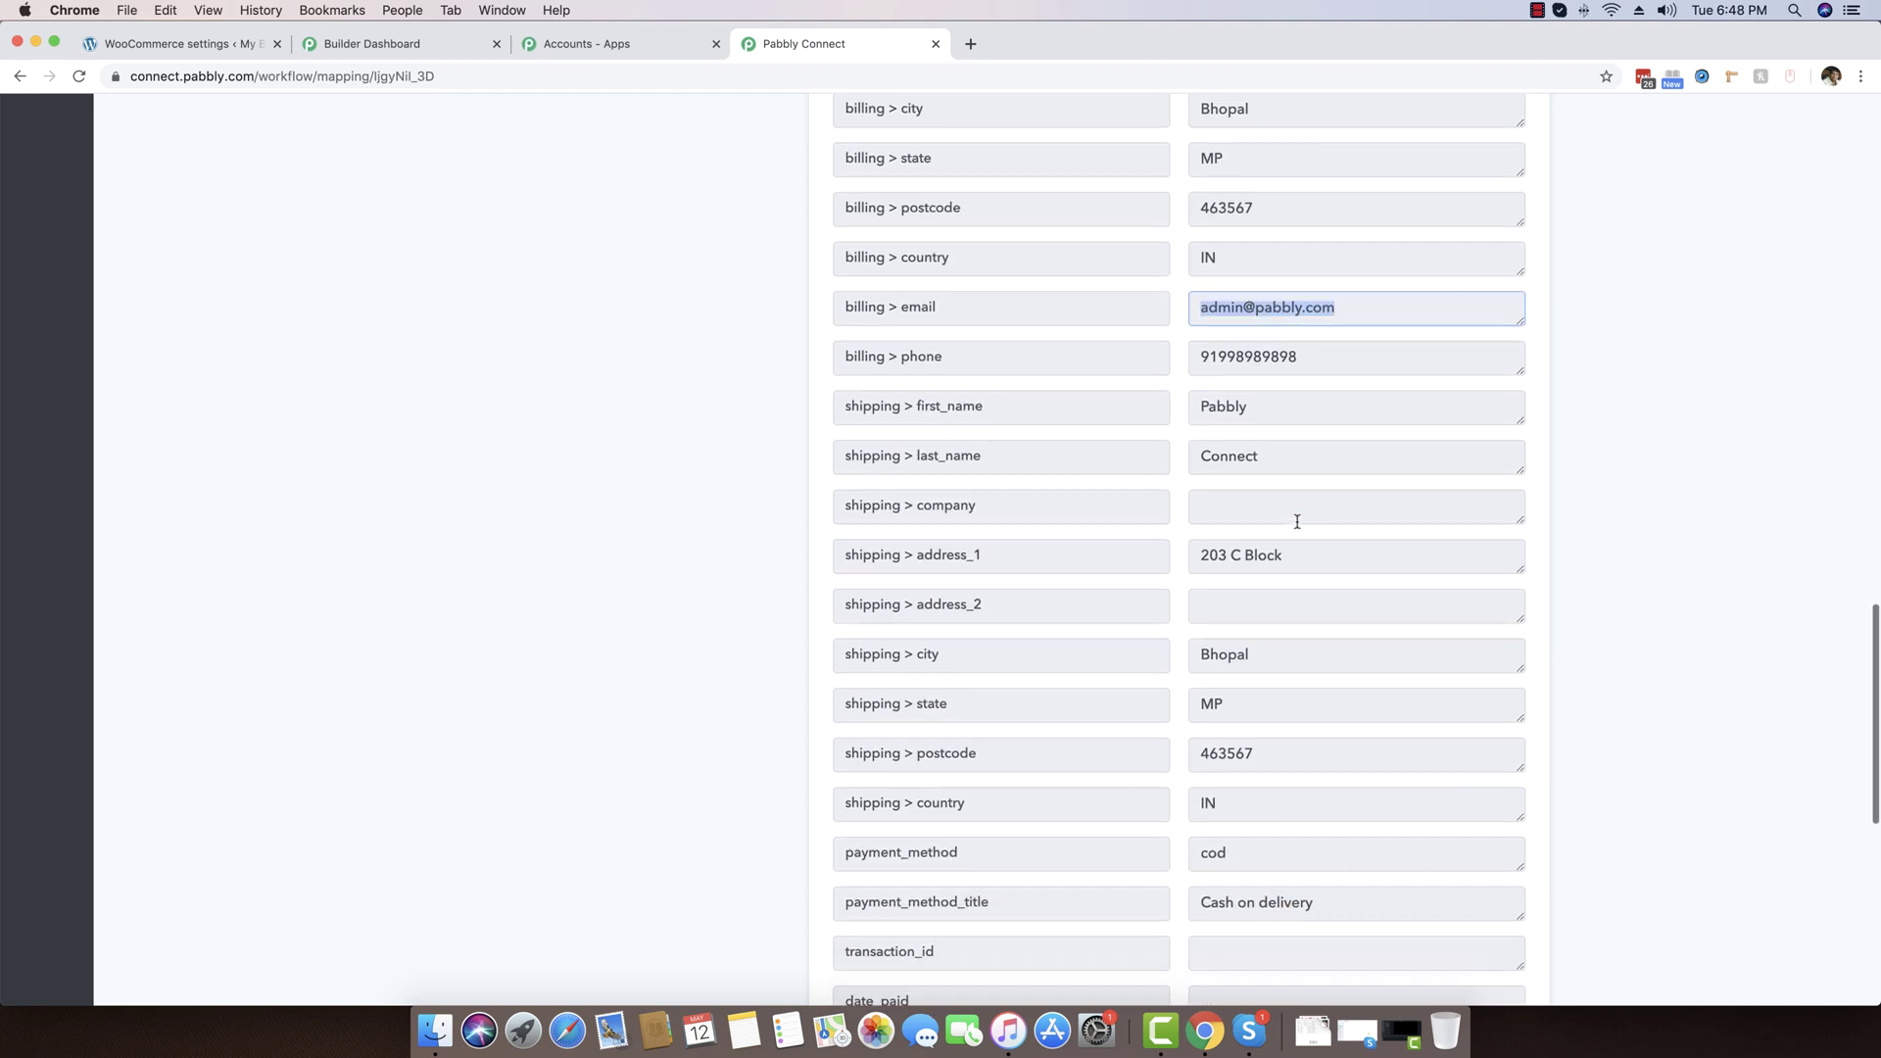
scroll(1297, 522, up, 7)
scroll(1296, 524, up, 2)
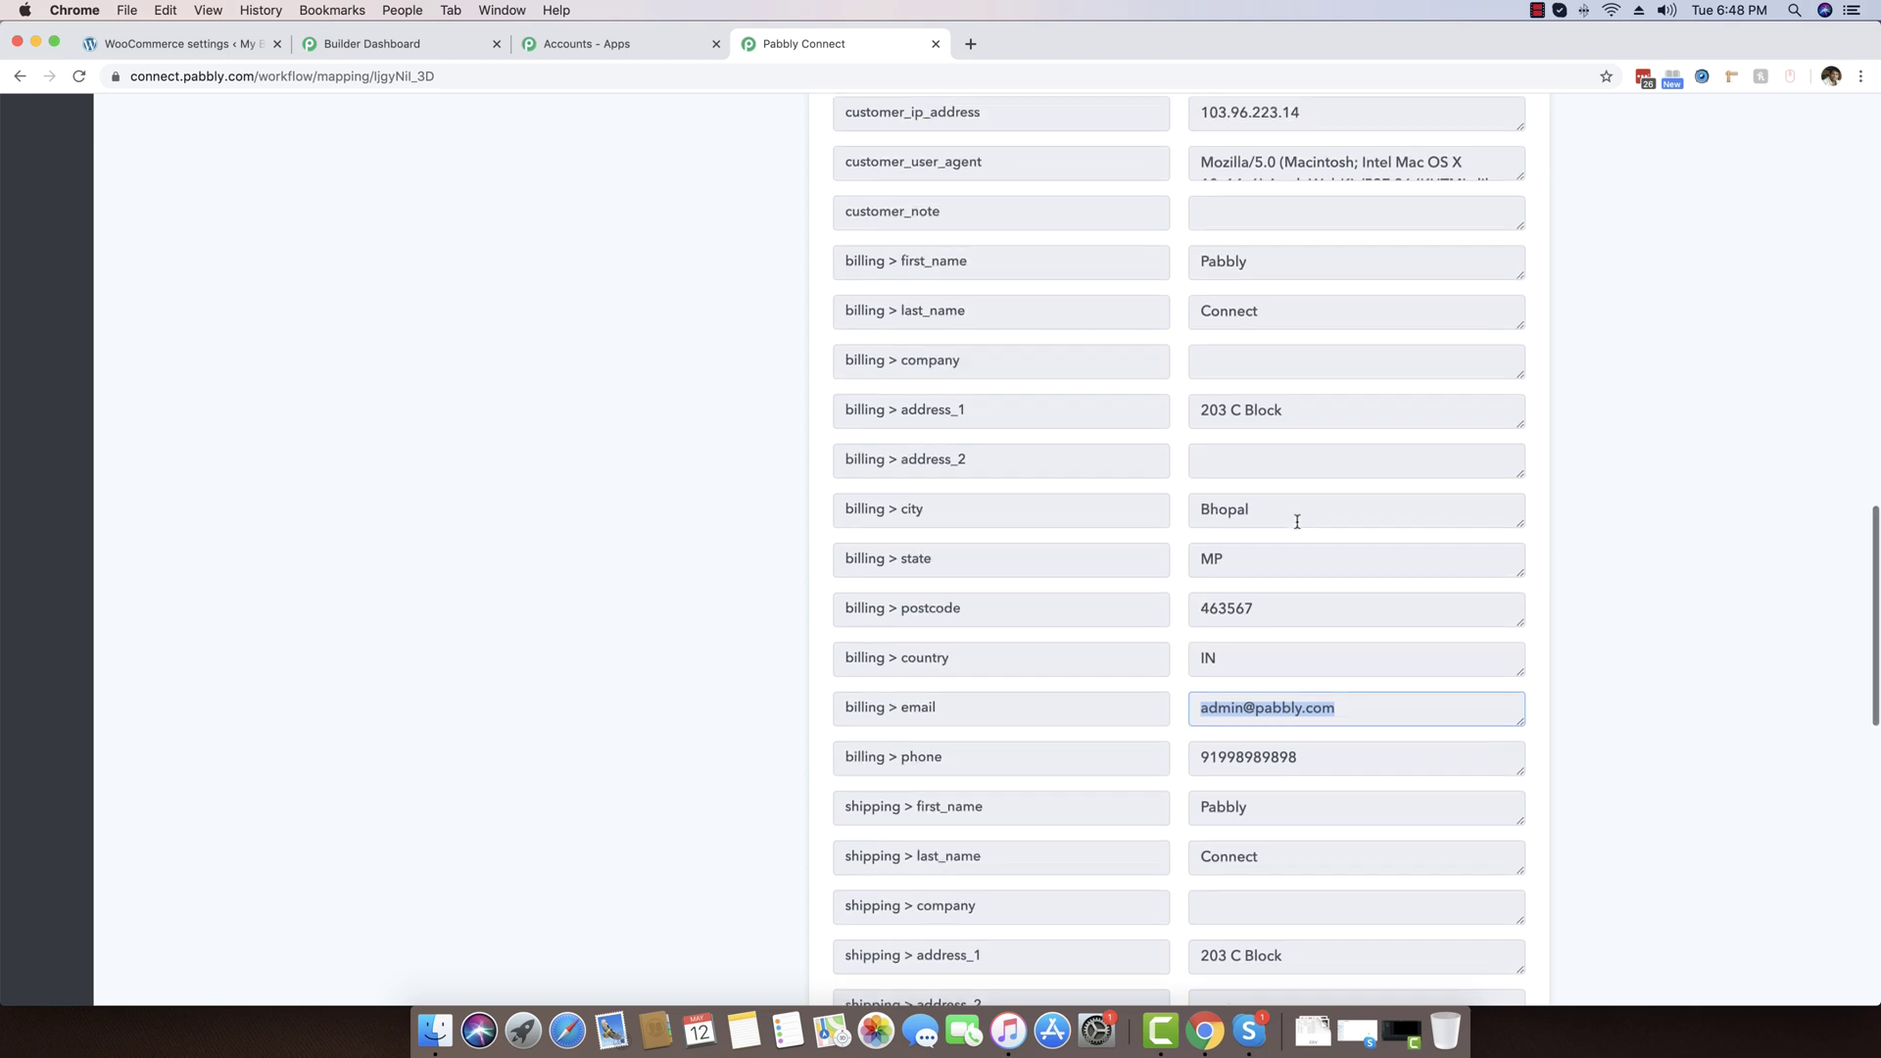
drag(968, 363, 898, 366)
drag(1256, 363, 1203, 365)
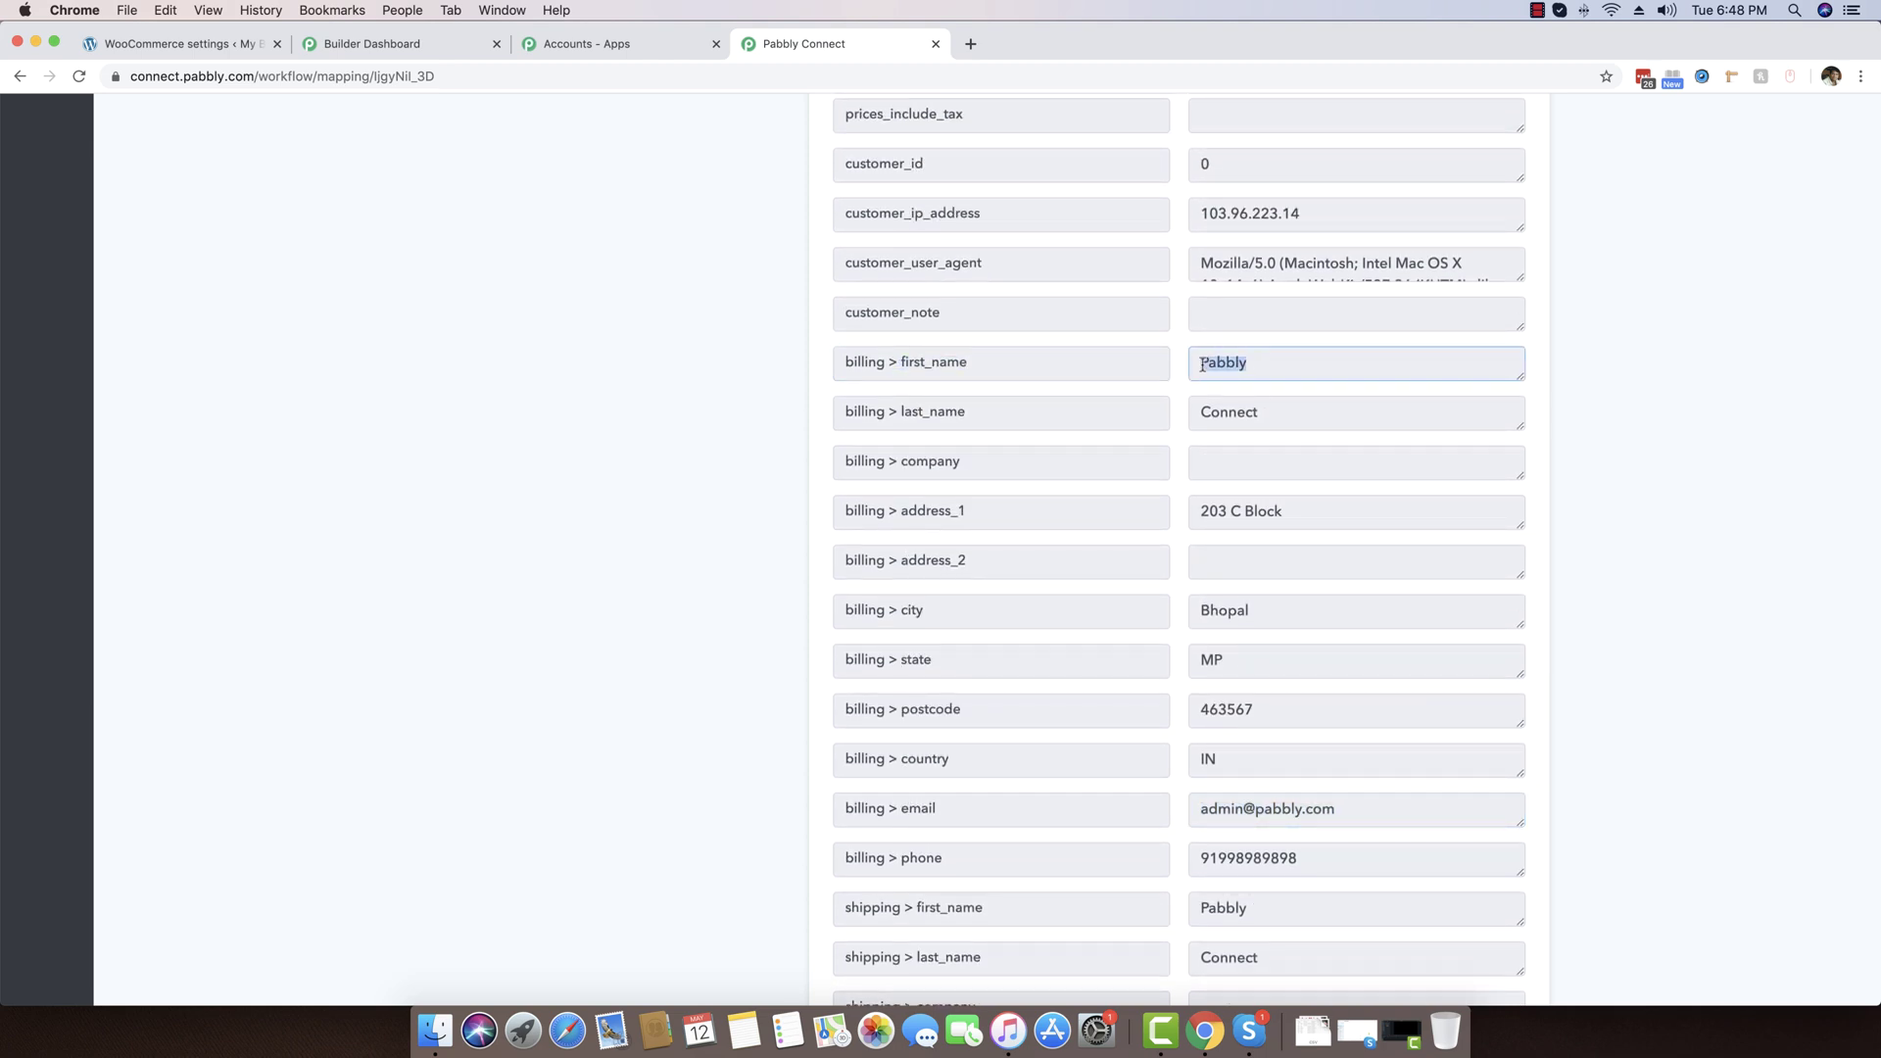
click(1256, 397)
double_click(1208, 366)
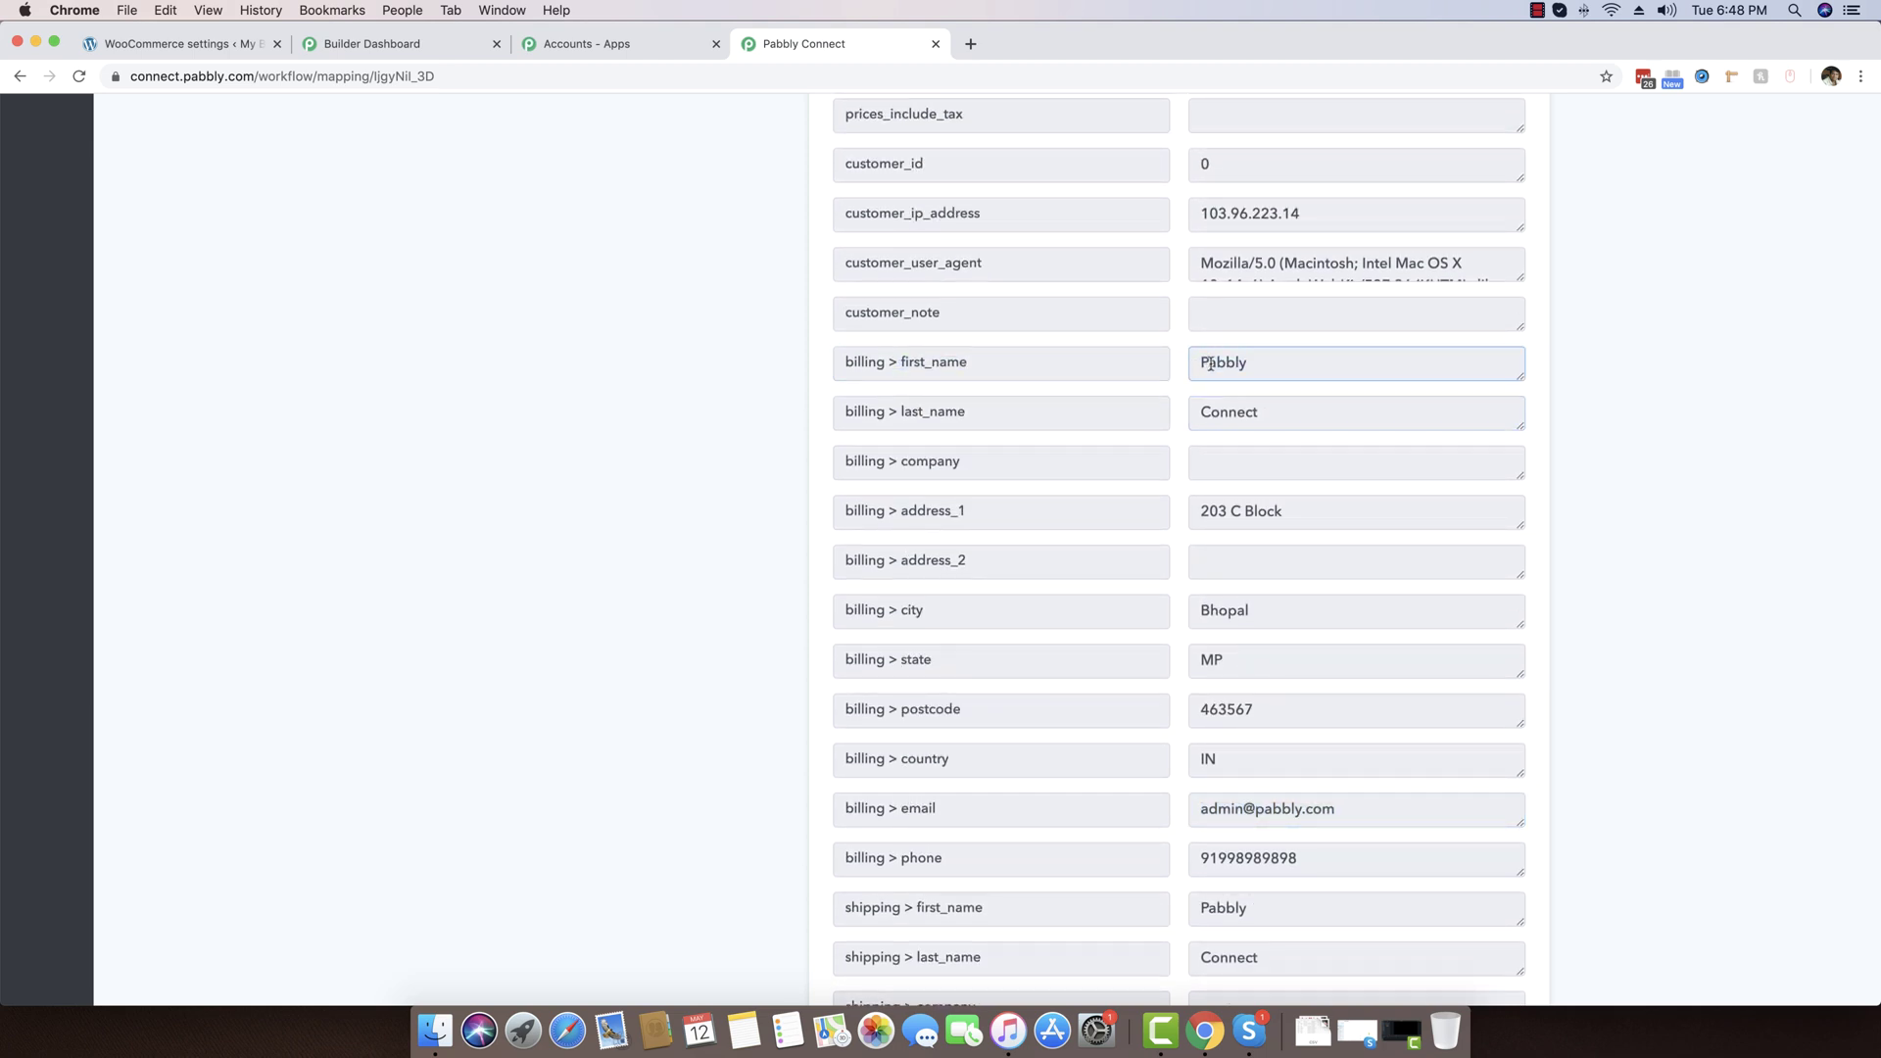
double_click(1224, 411)
scroll(1411, 555, down, 6)
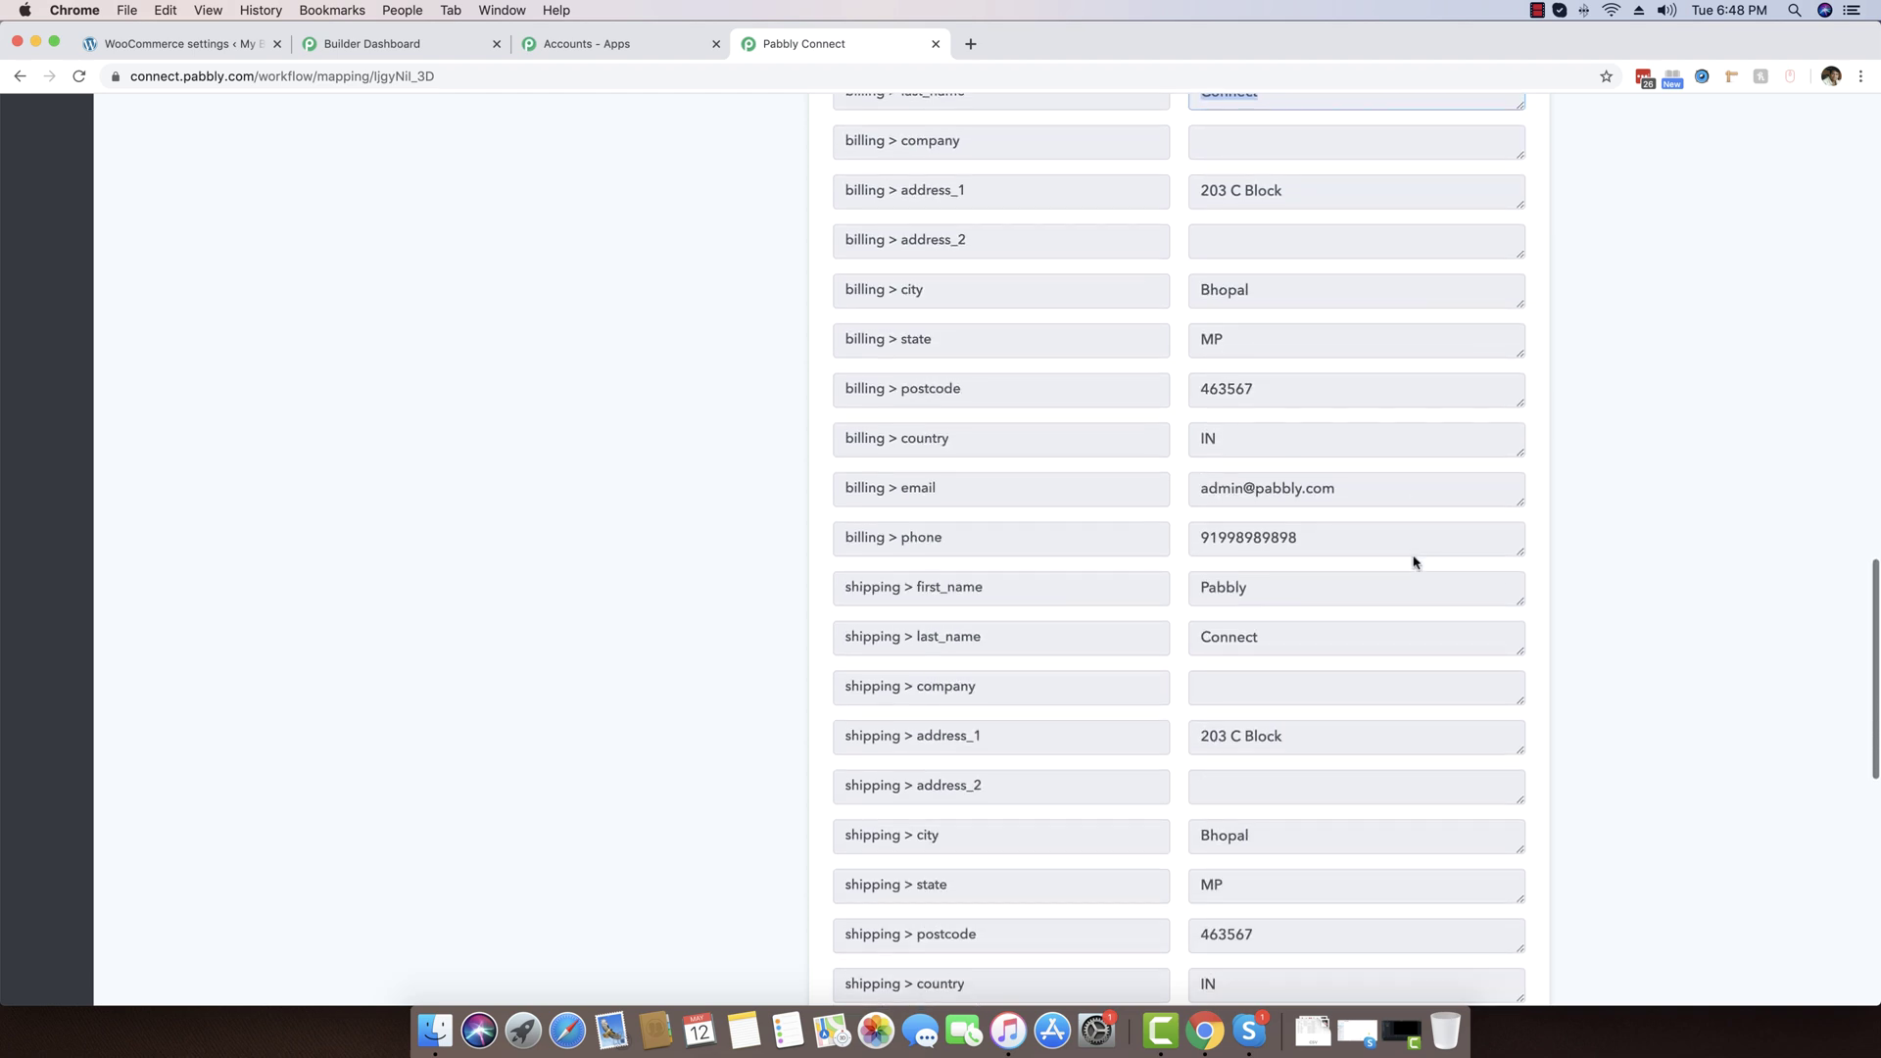
scroll(1414, 563, up, 1)
drag(1306, 138, 1173, 142)
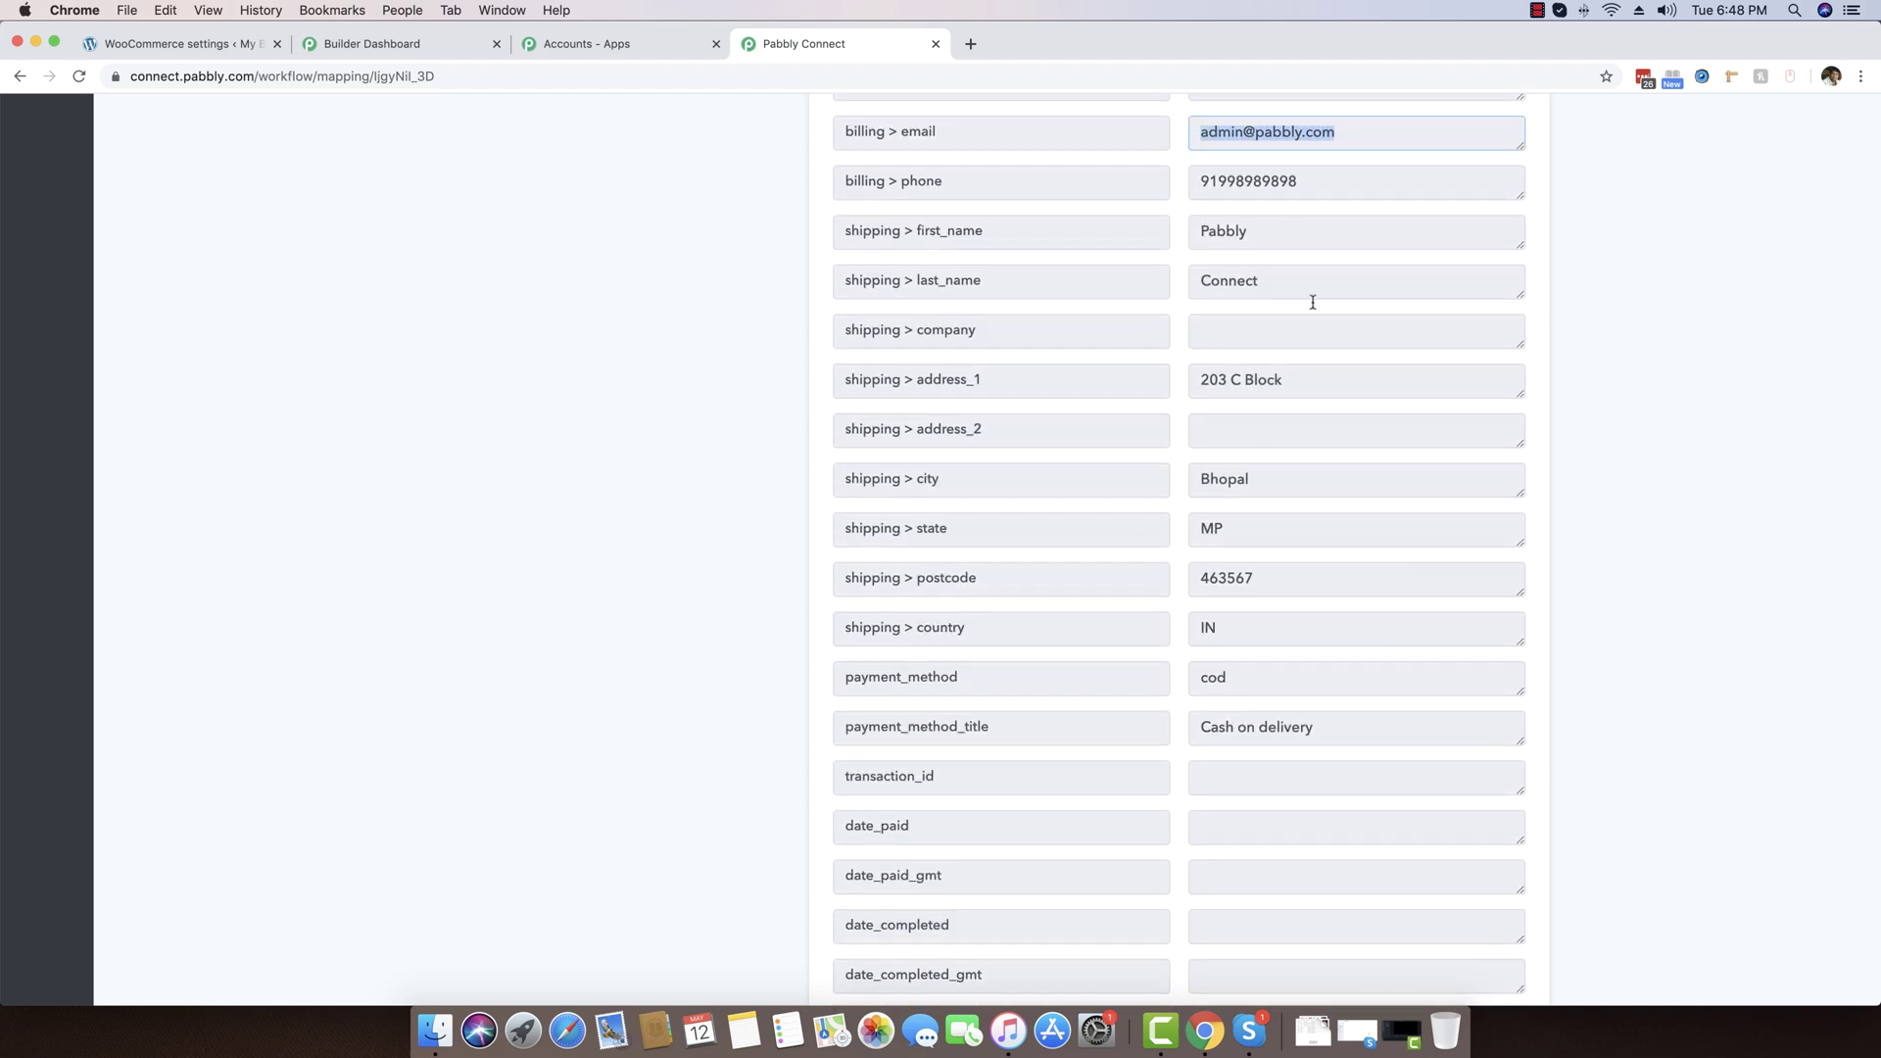
scroll(1313, 302, up, 18)
scroll(1315, 303, down, 9)
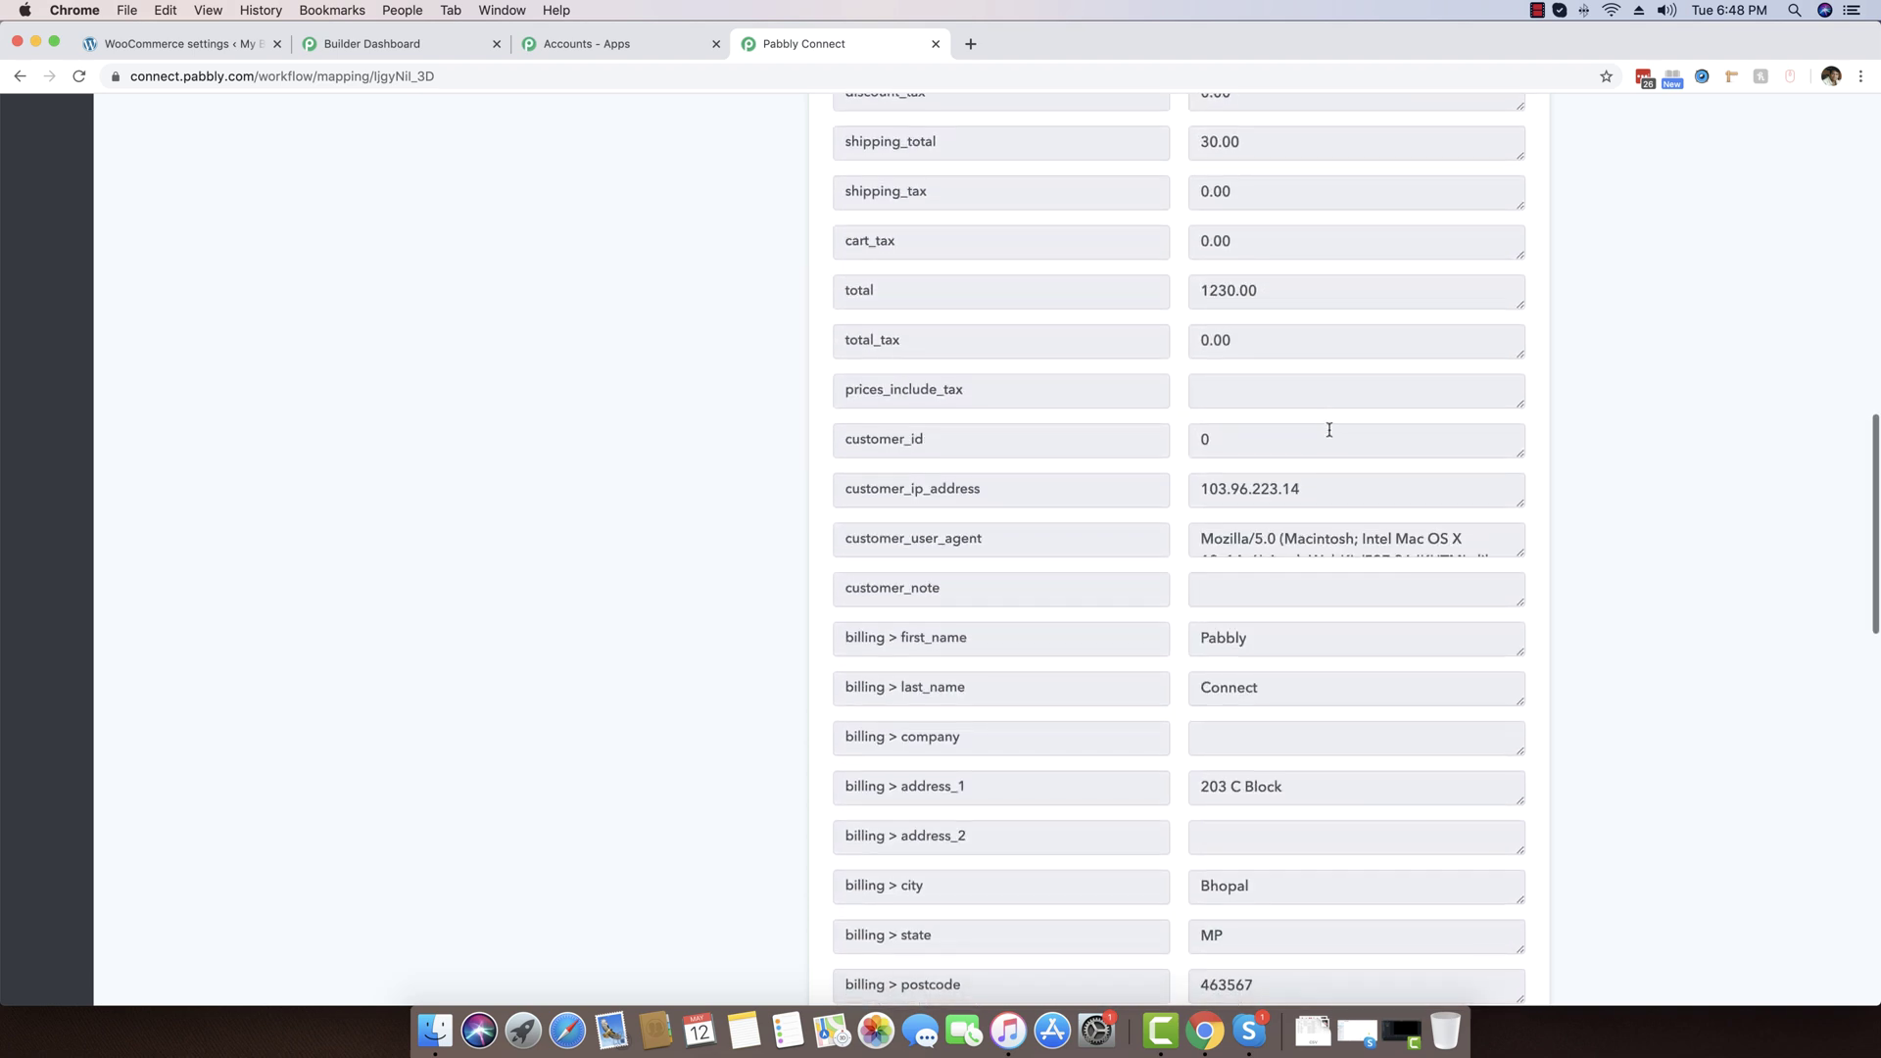
scroll(1330, 430, down, 15)
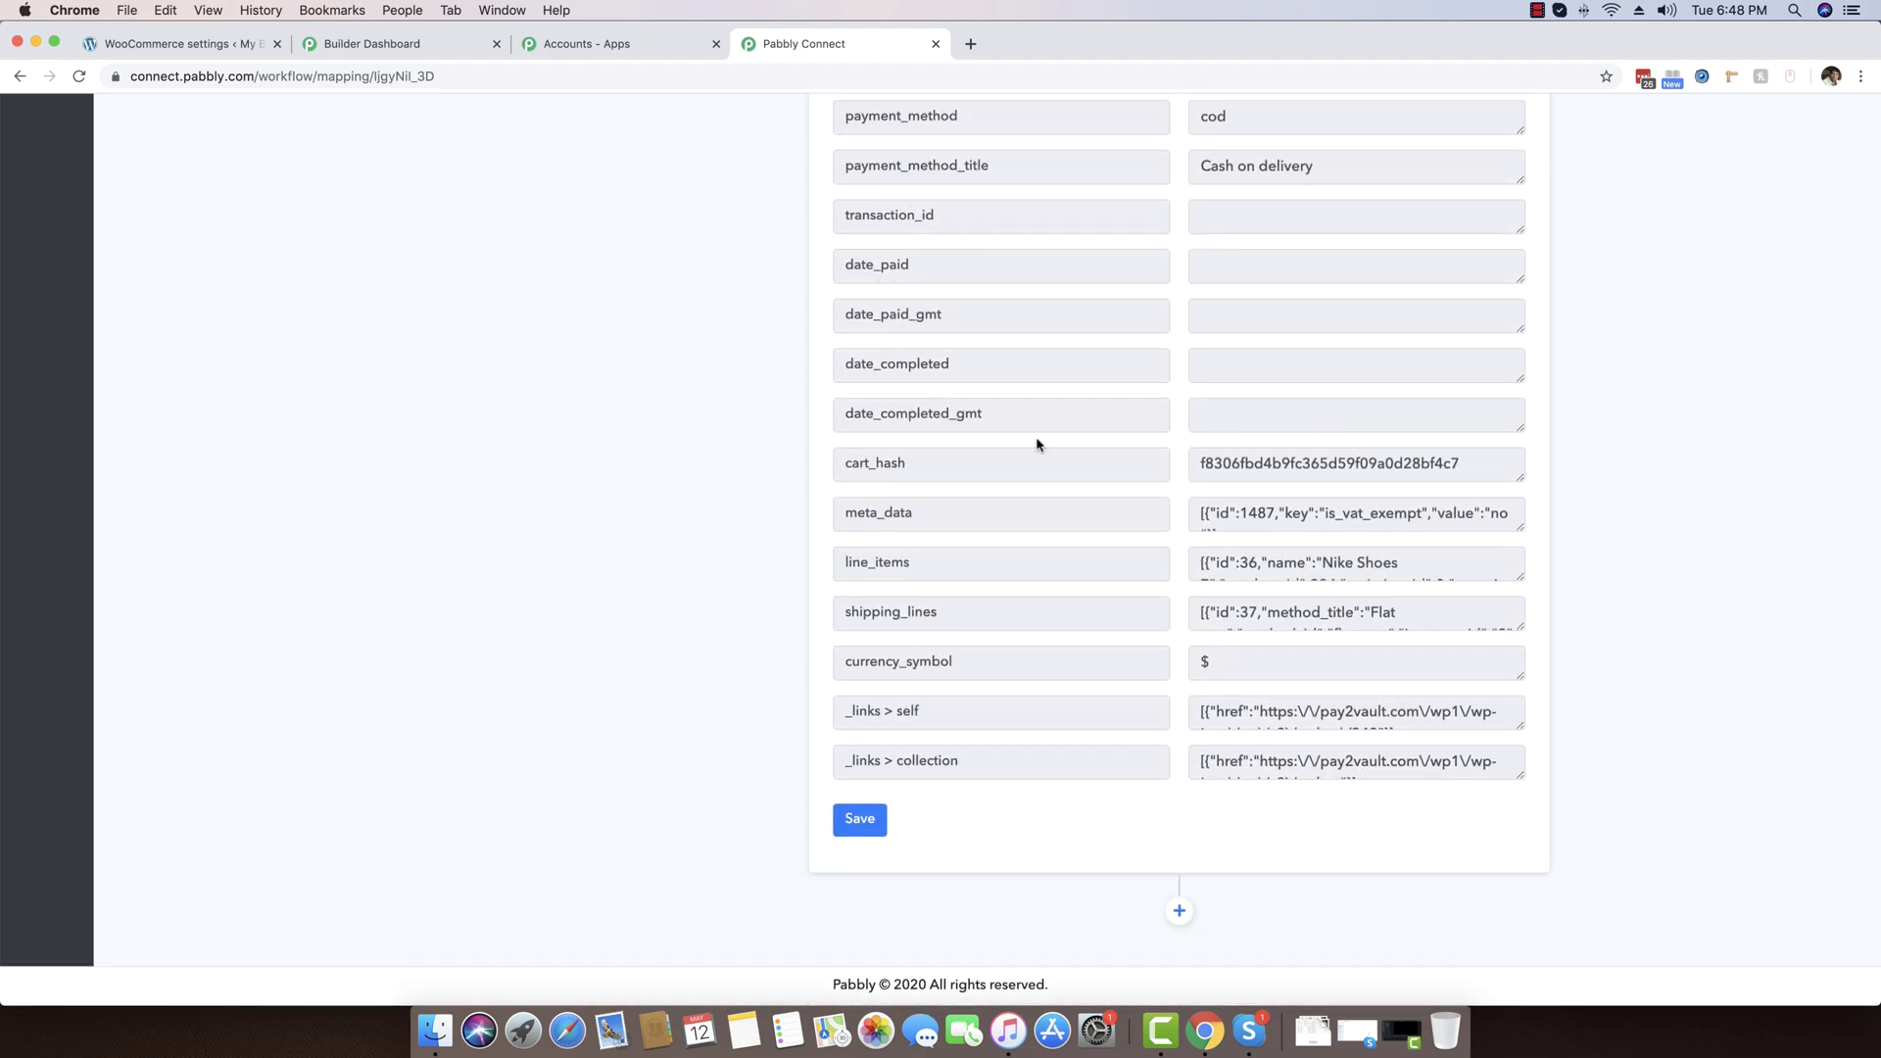
Add an action step using Pabbly Email Marketing, found by searching 'pabb', with the Add Subscribers method
click(1179, 913)
scroll(606, 750, down, 4)
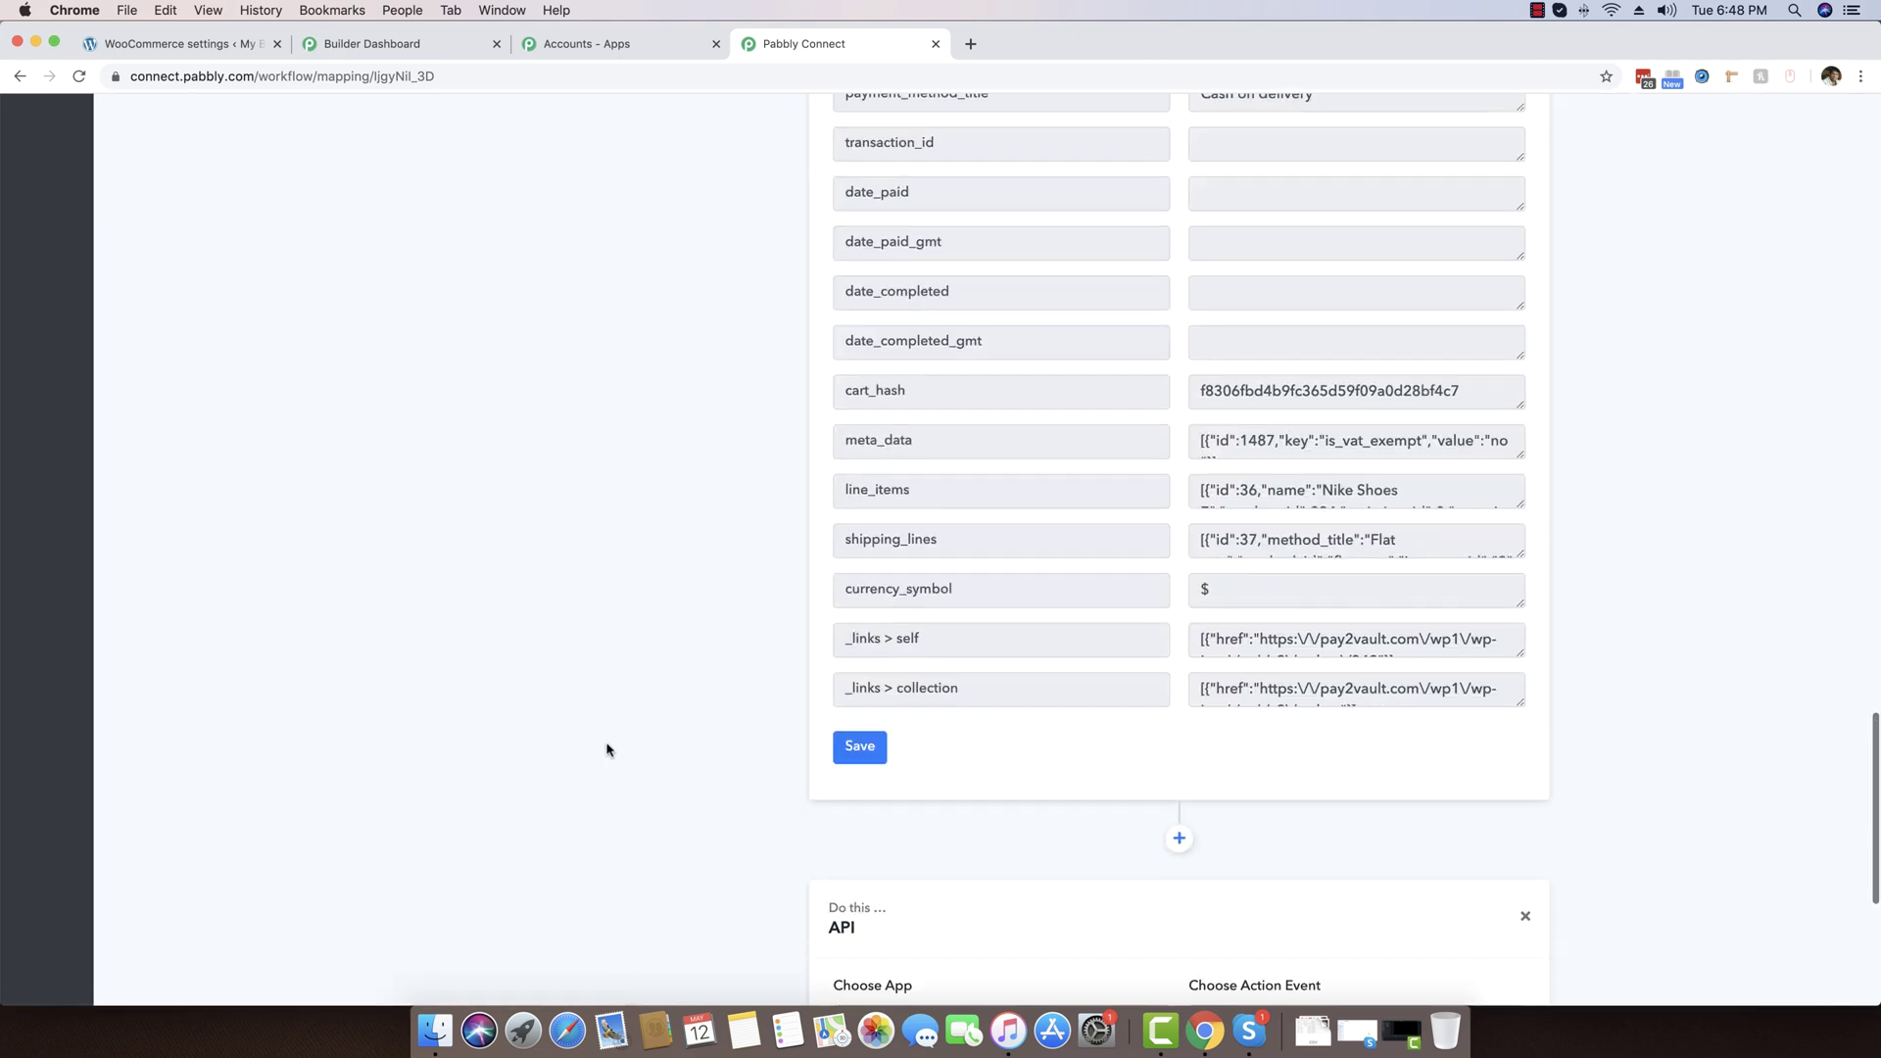
scroll(607, 750, down, 2)
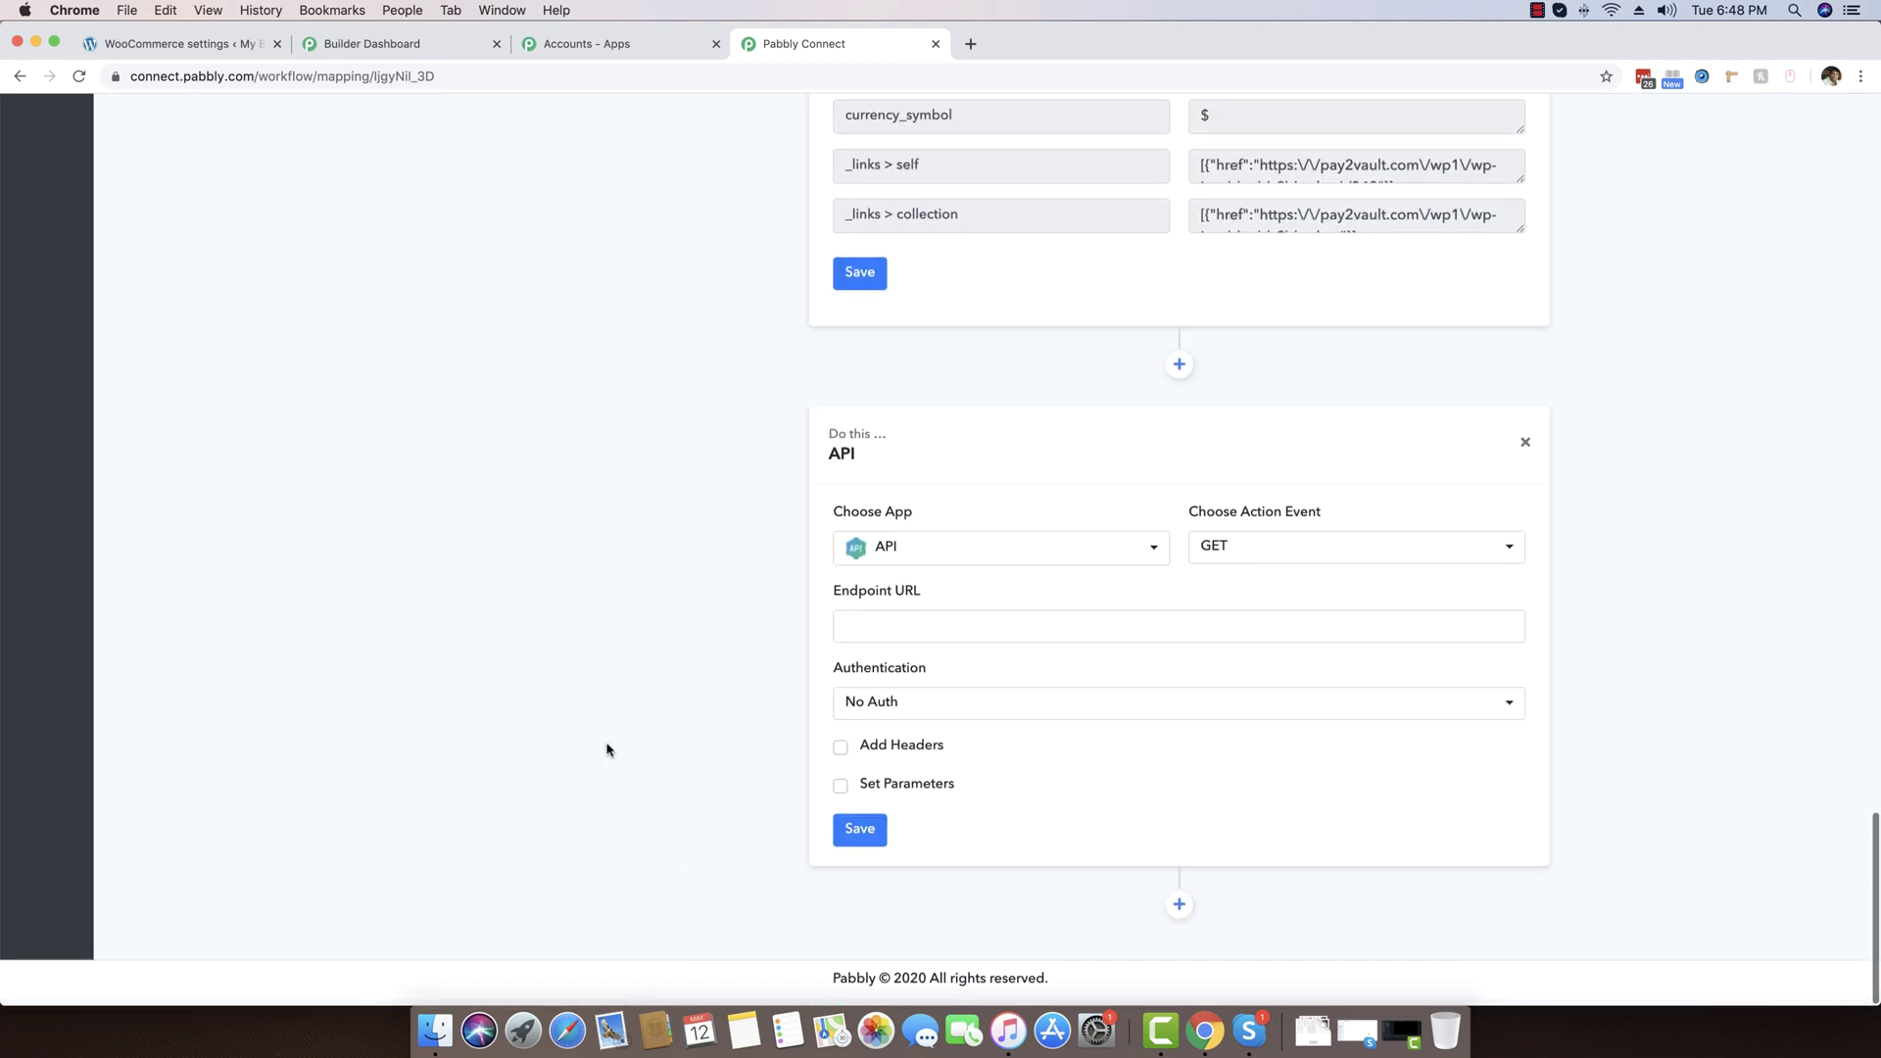
click(929, 562)
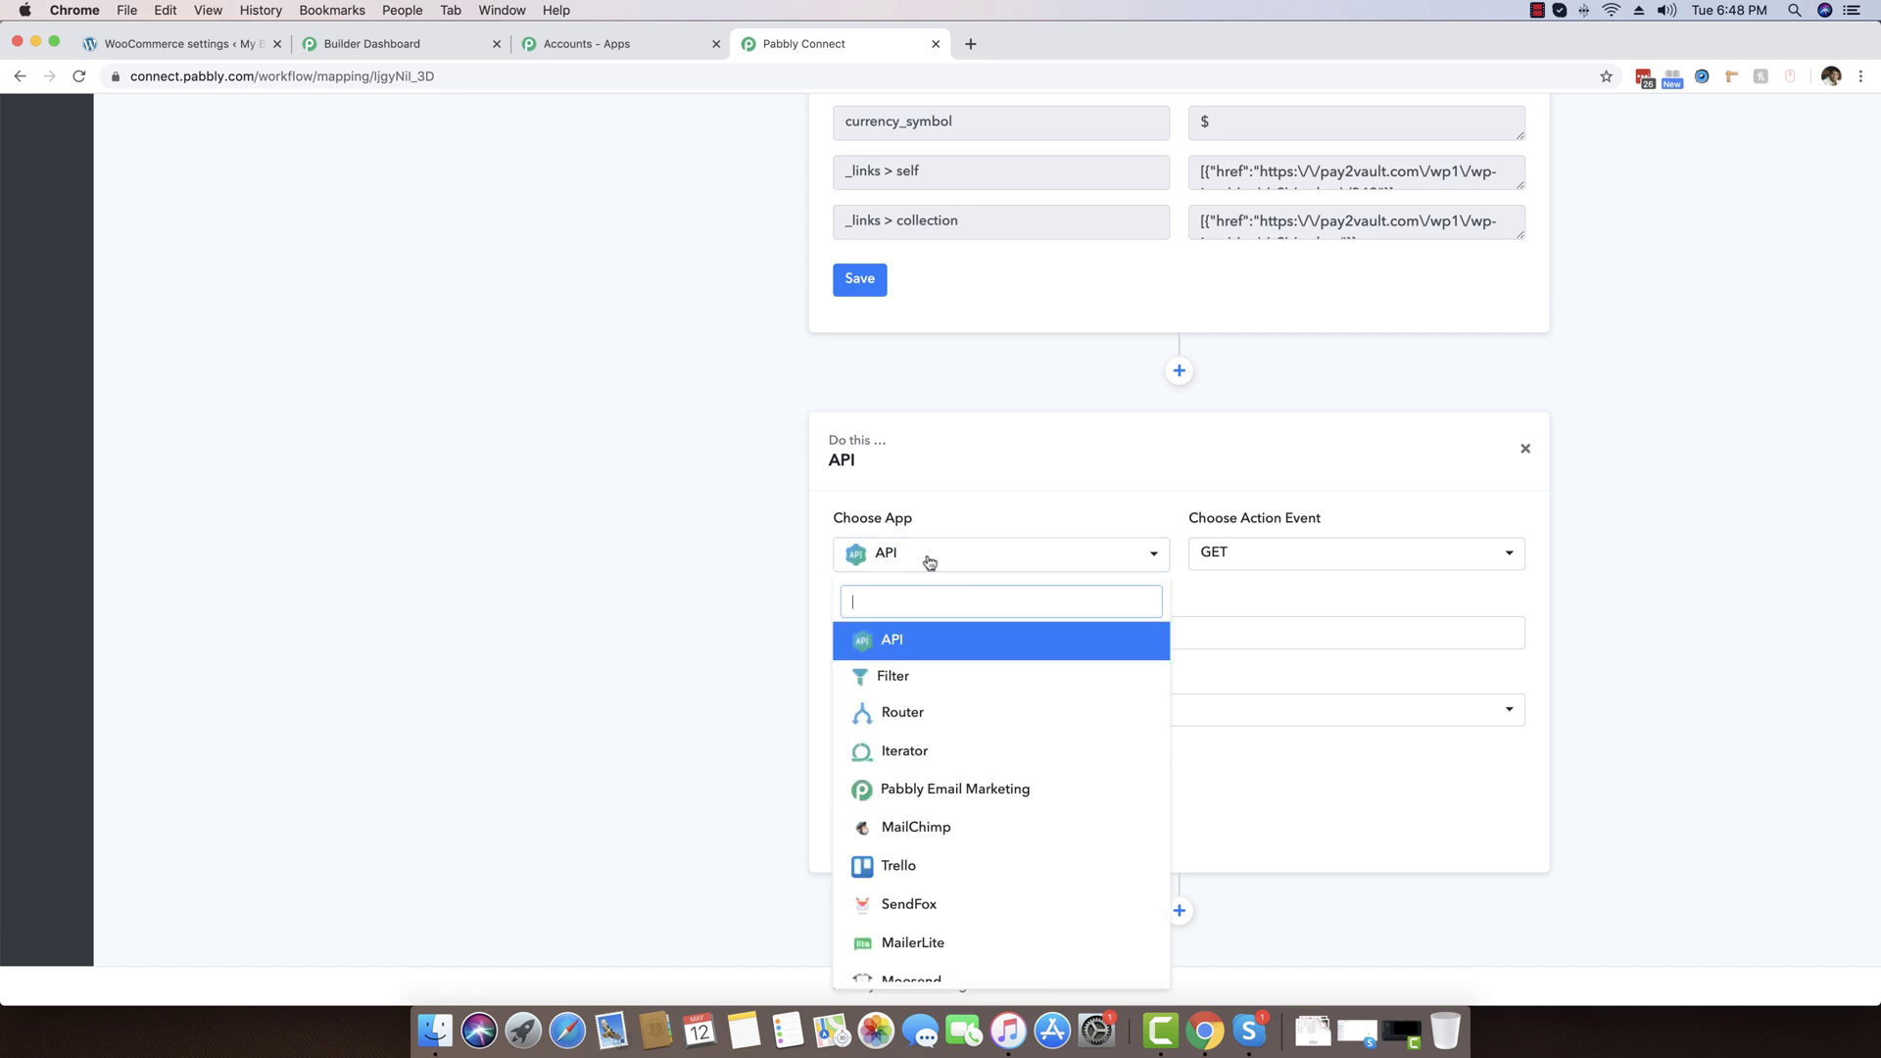
text(pabb)
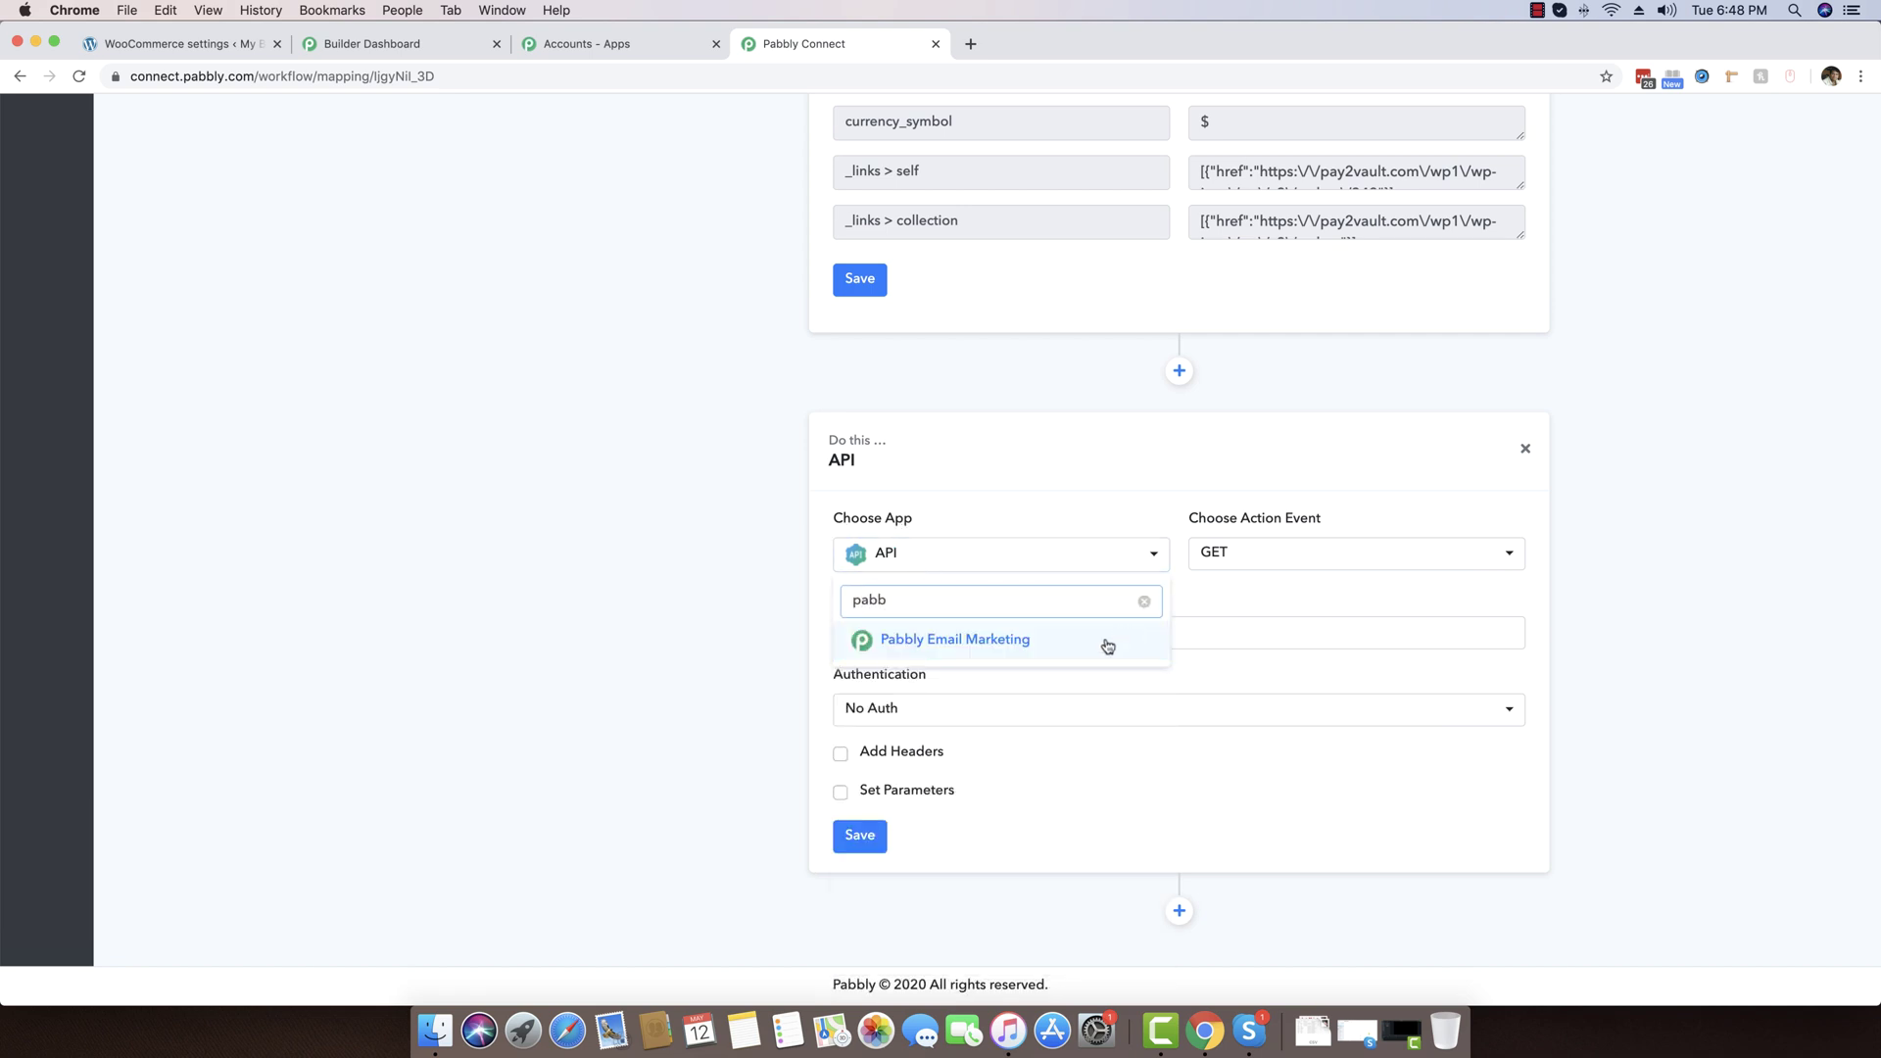
click(1067, 641)
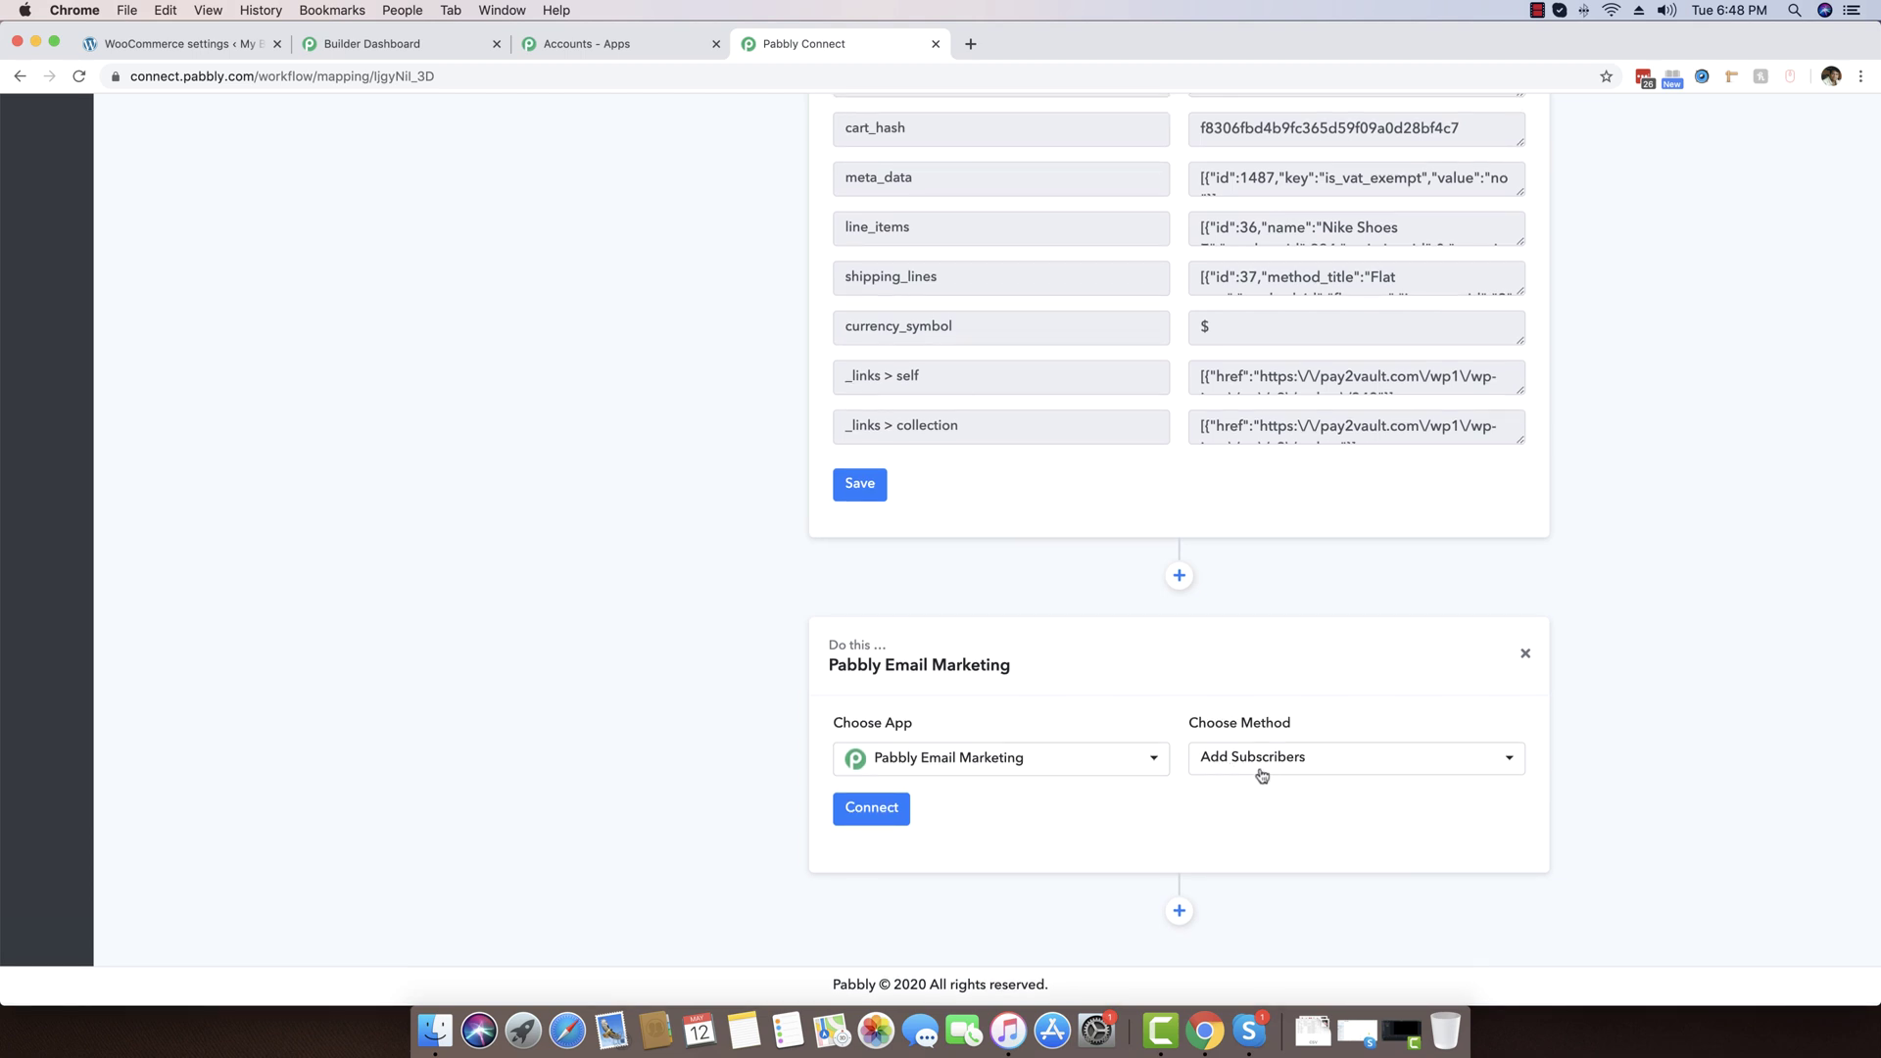
click(1261, 771)
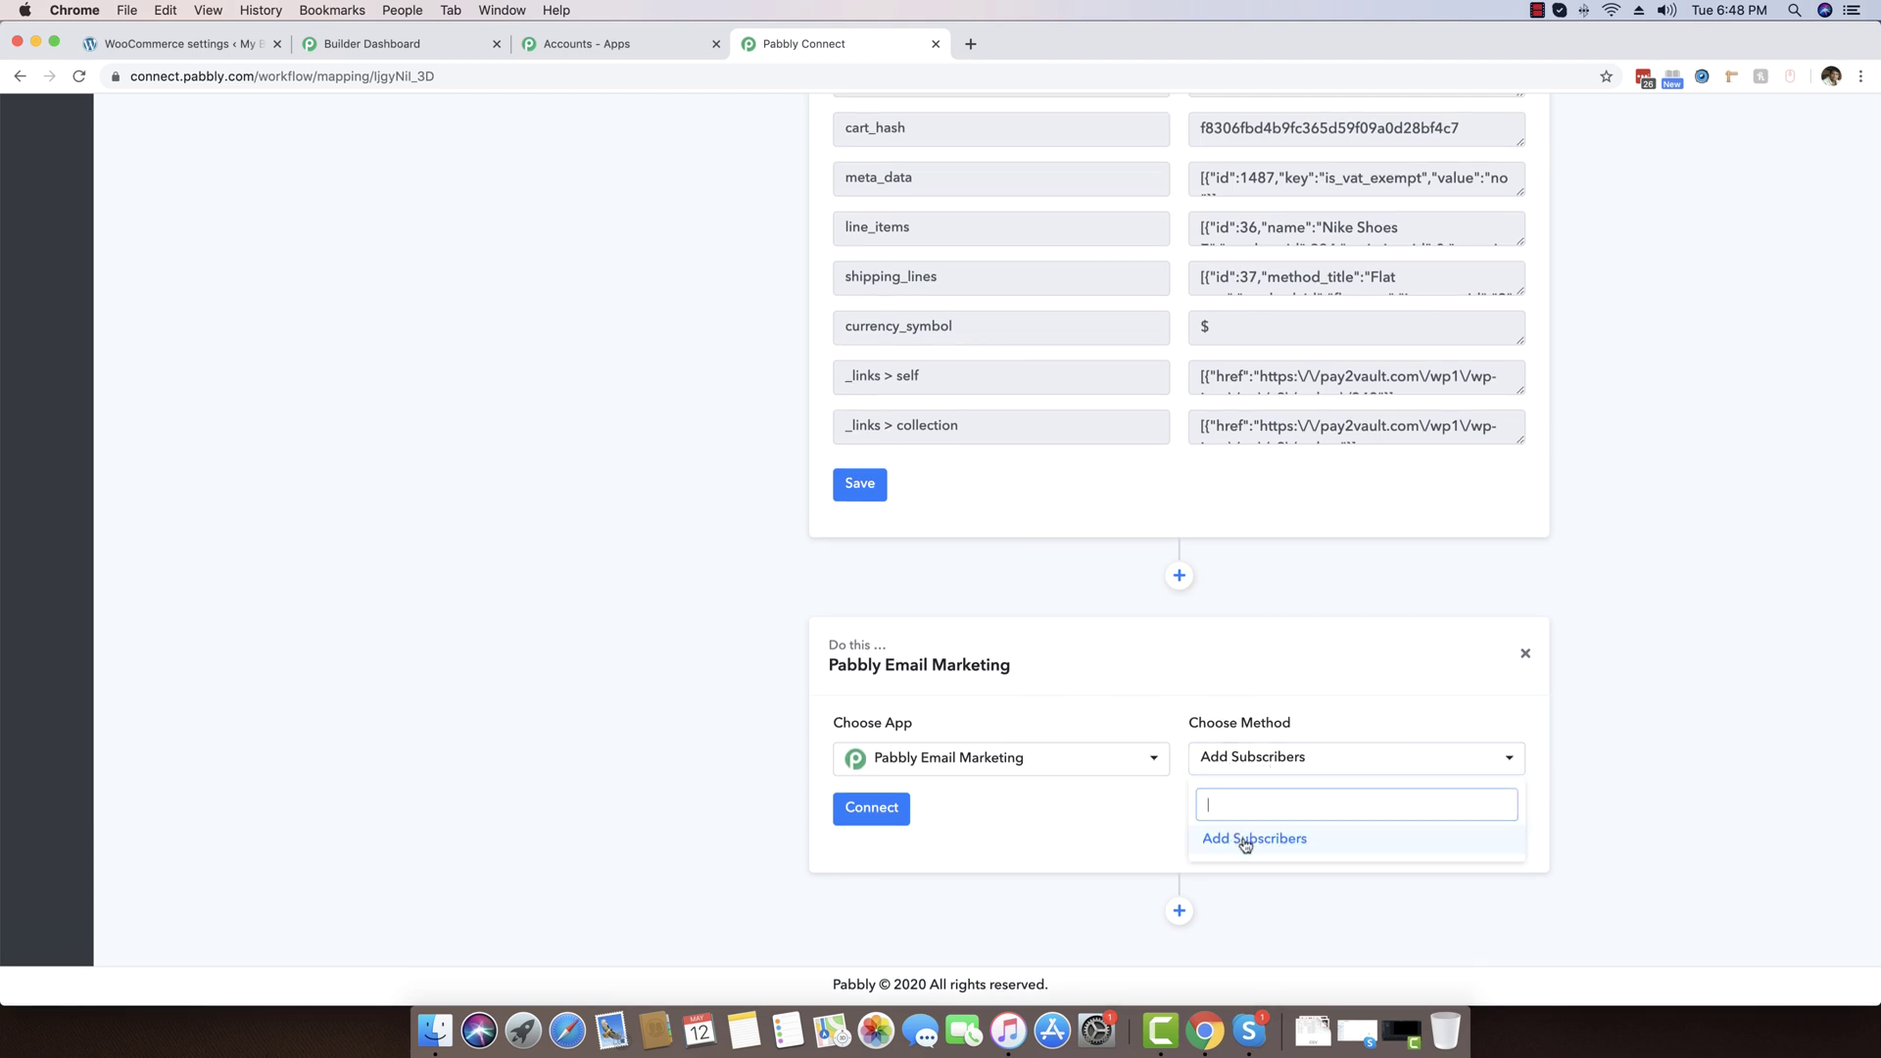
click(1245, 841)
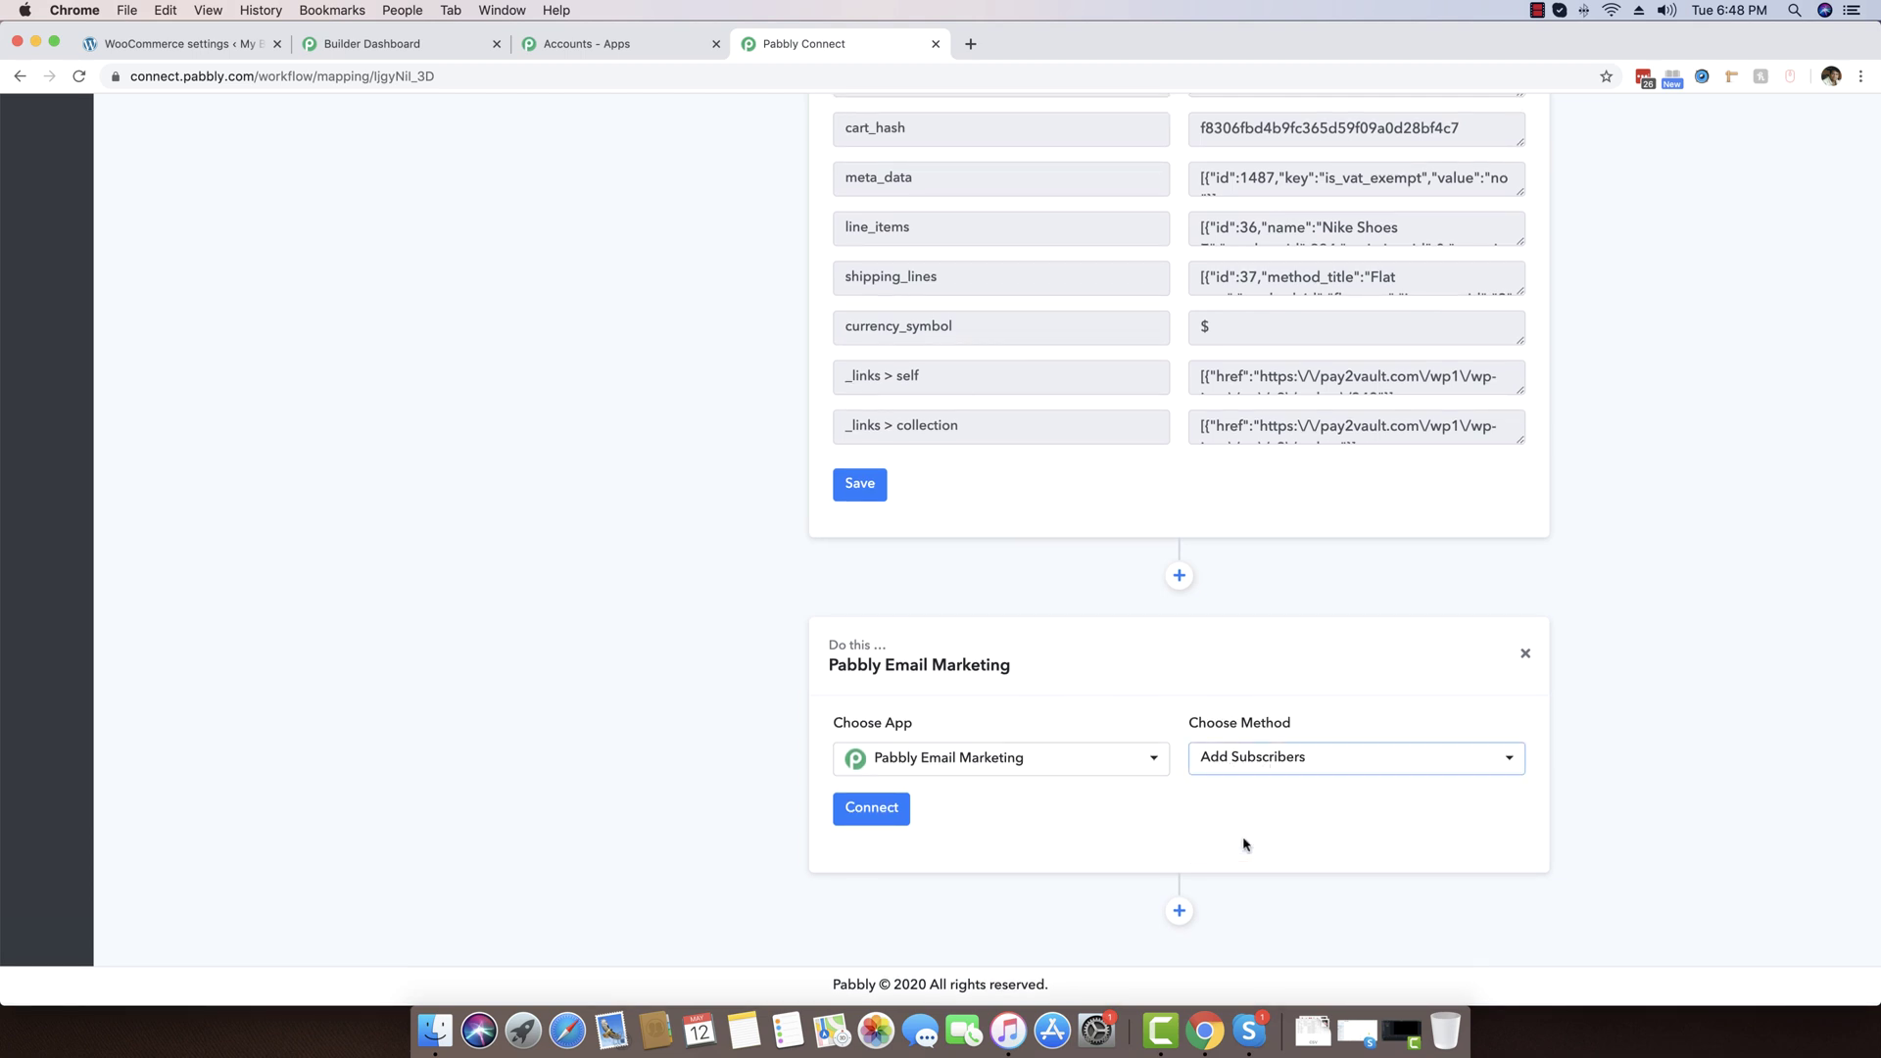
Start connecting the account, then open the 'Pabbly Email Marketing Account' bearer token link in a new tab
click(862, 811)
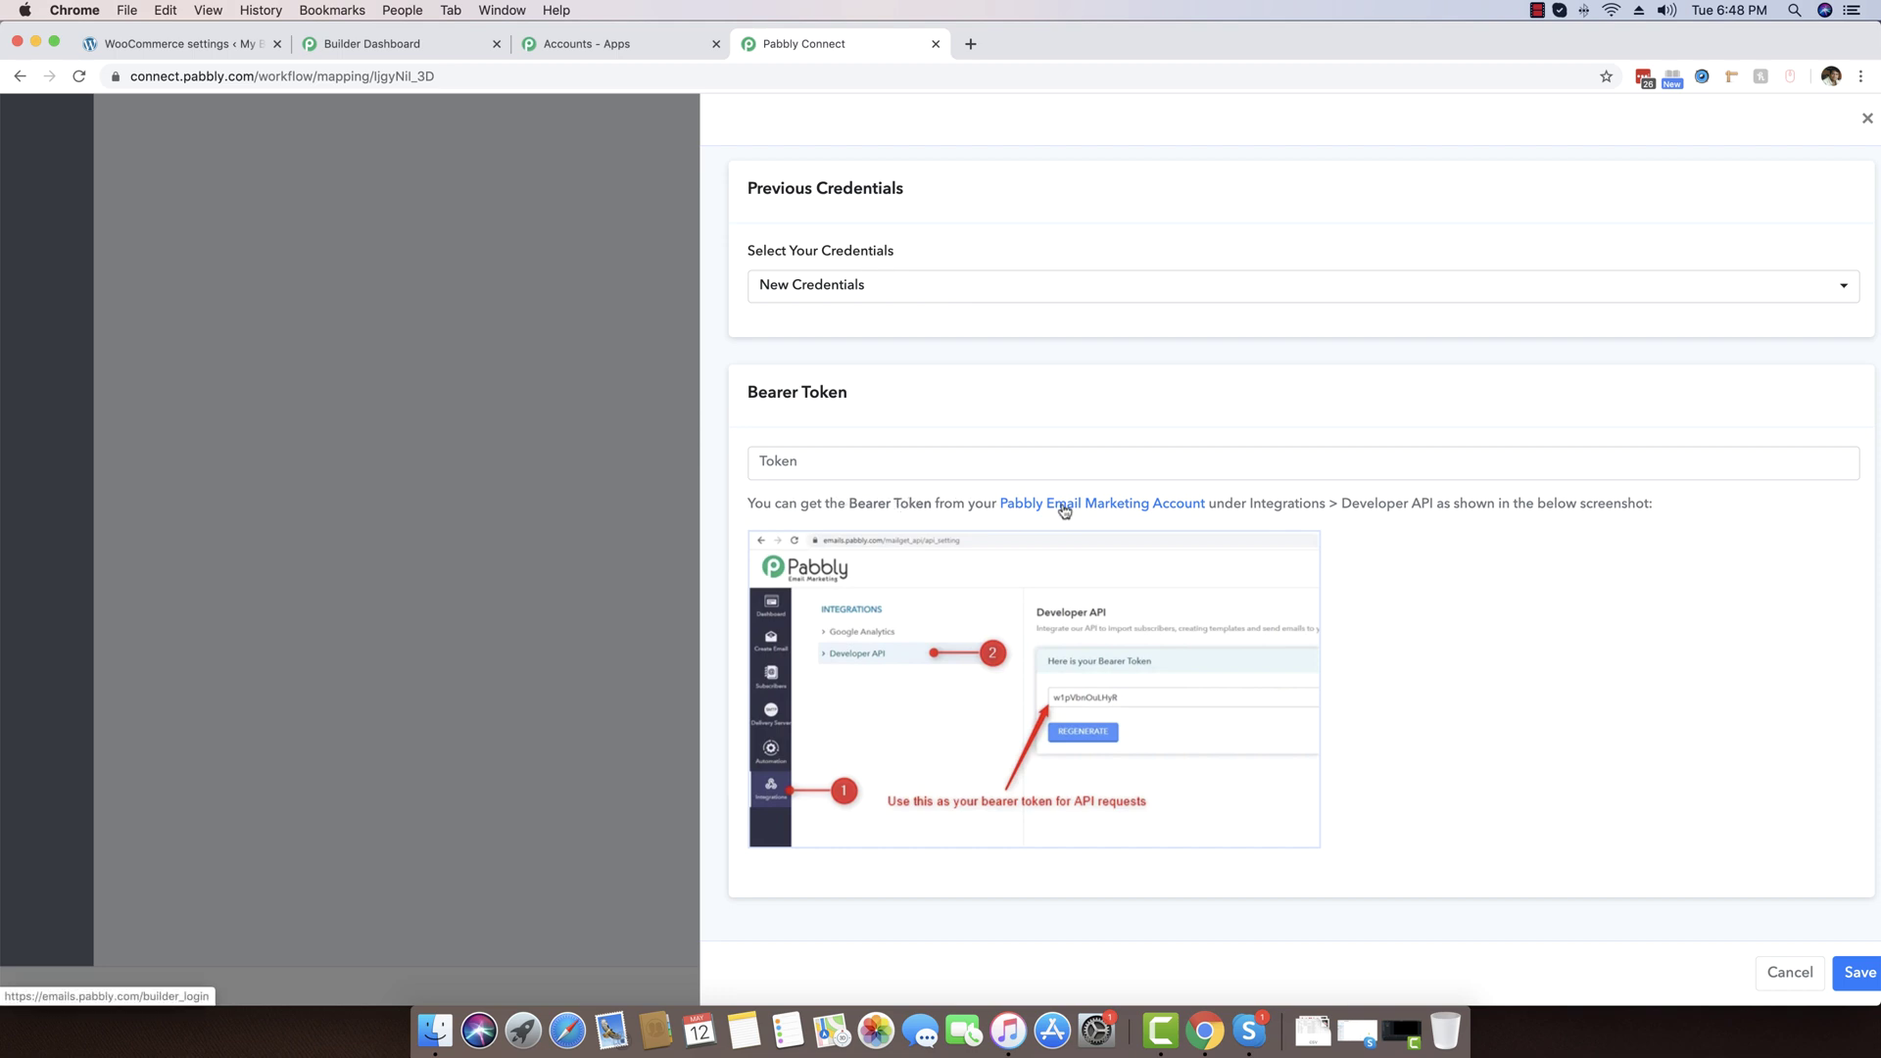
click(1127, 504)
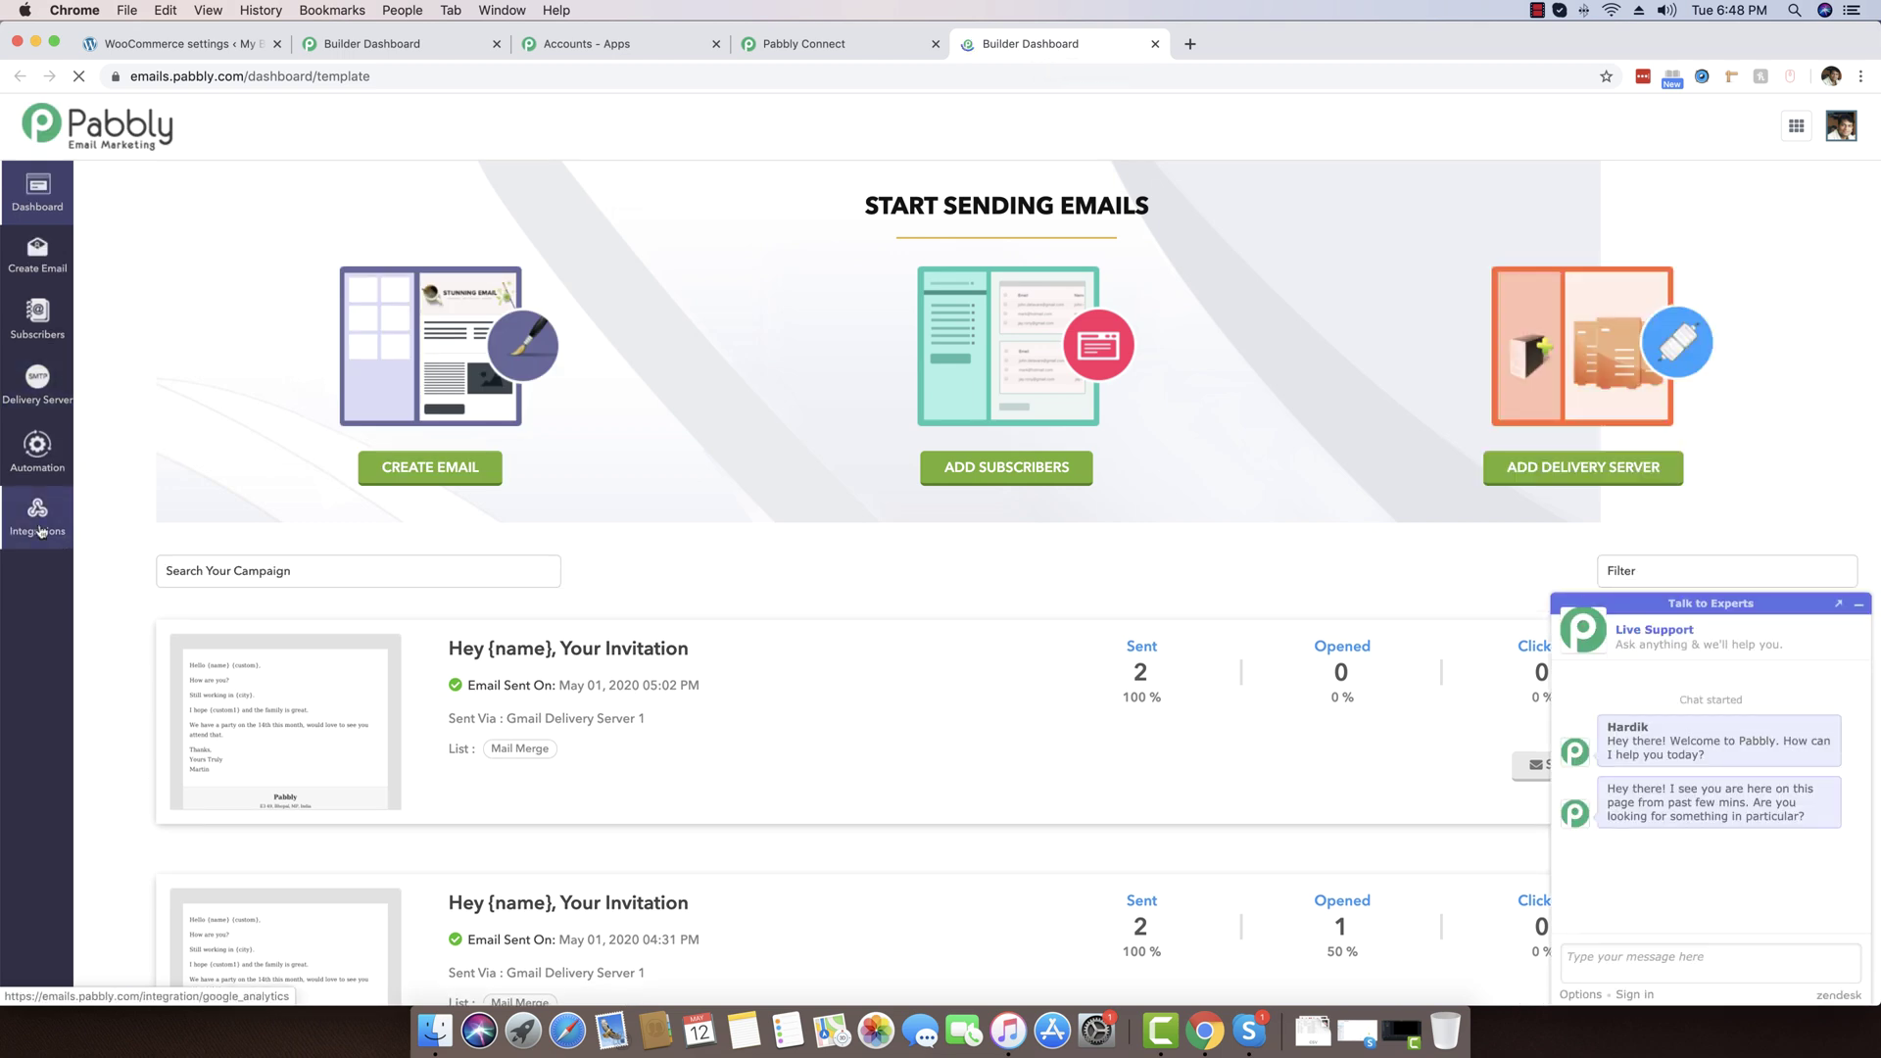
Copy the bearer token from Integrations > Developer API, then return to the Pabbly Connect tab
click(40, 532)
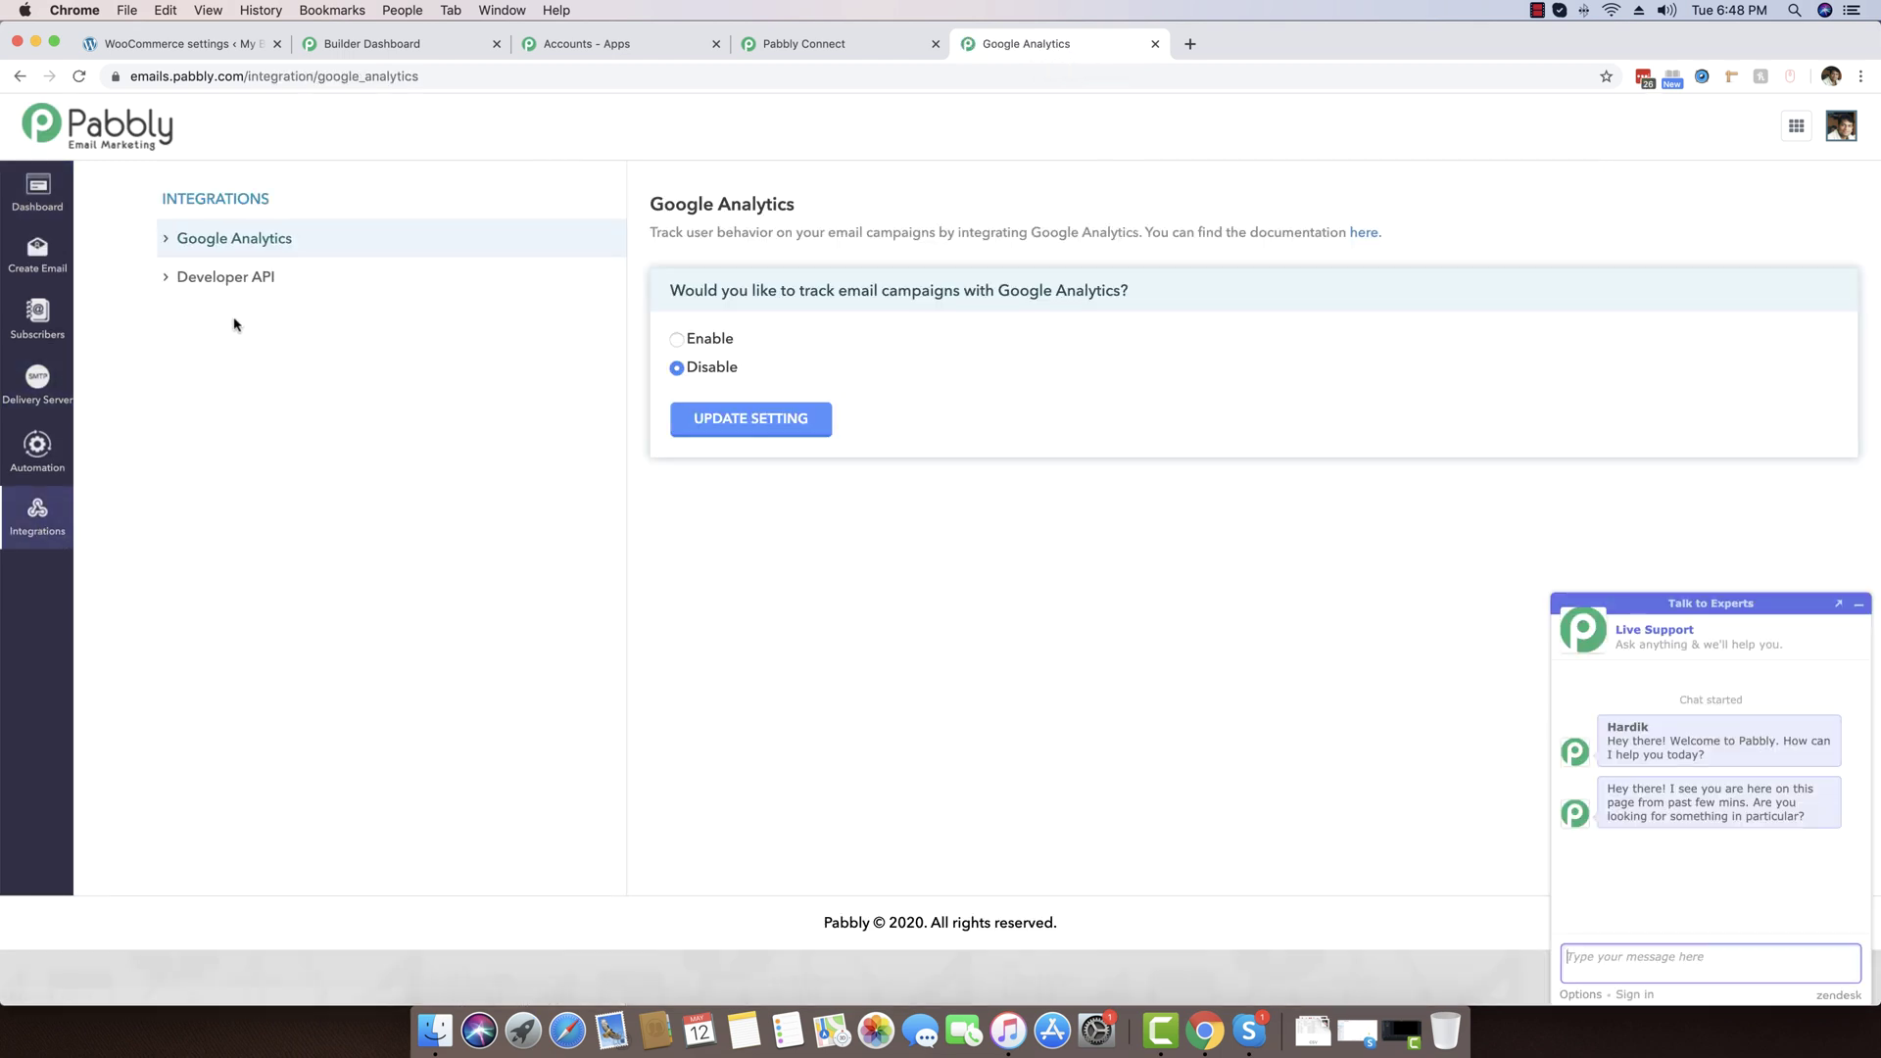
click(250, 285)
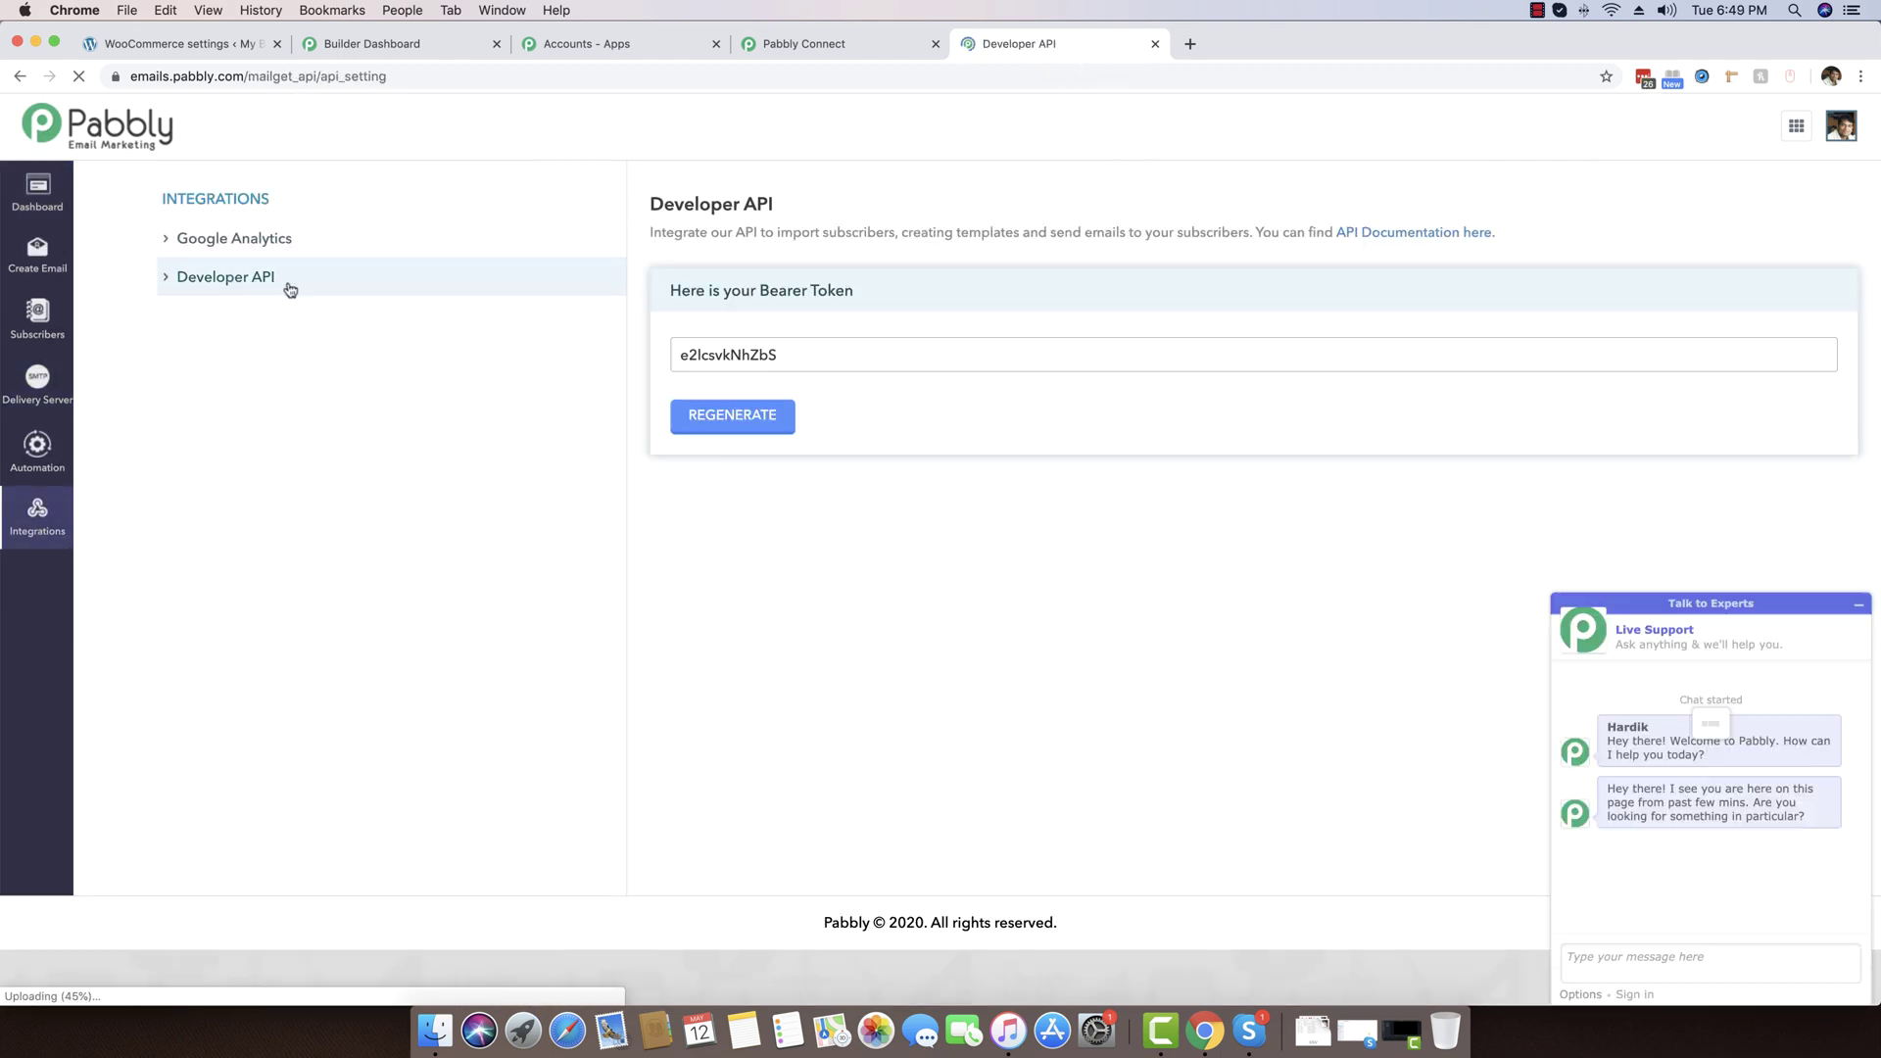
click(856, 357)
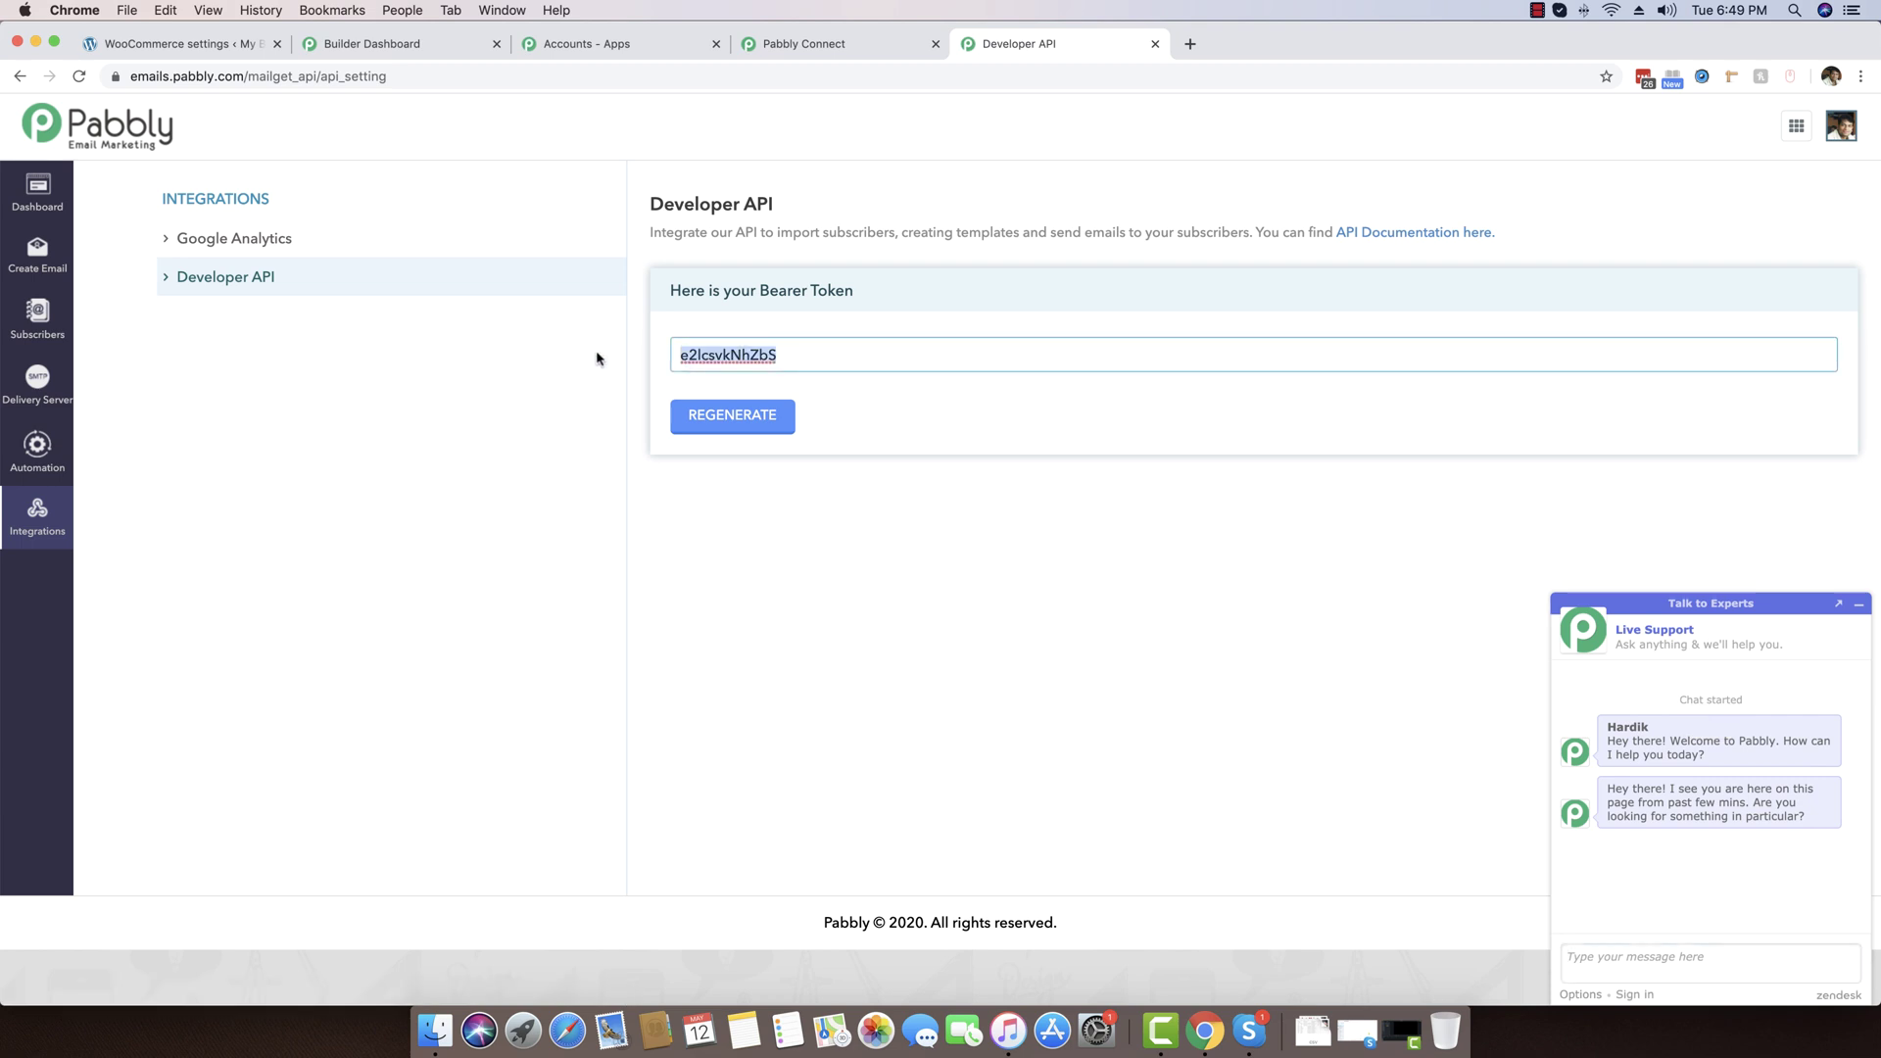
click(800, 46)
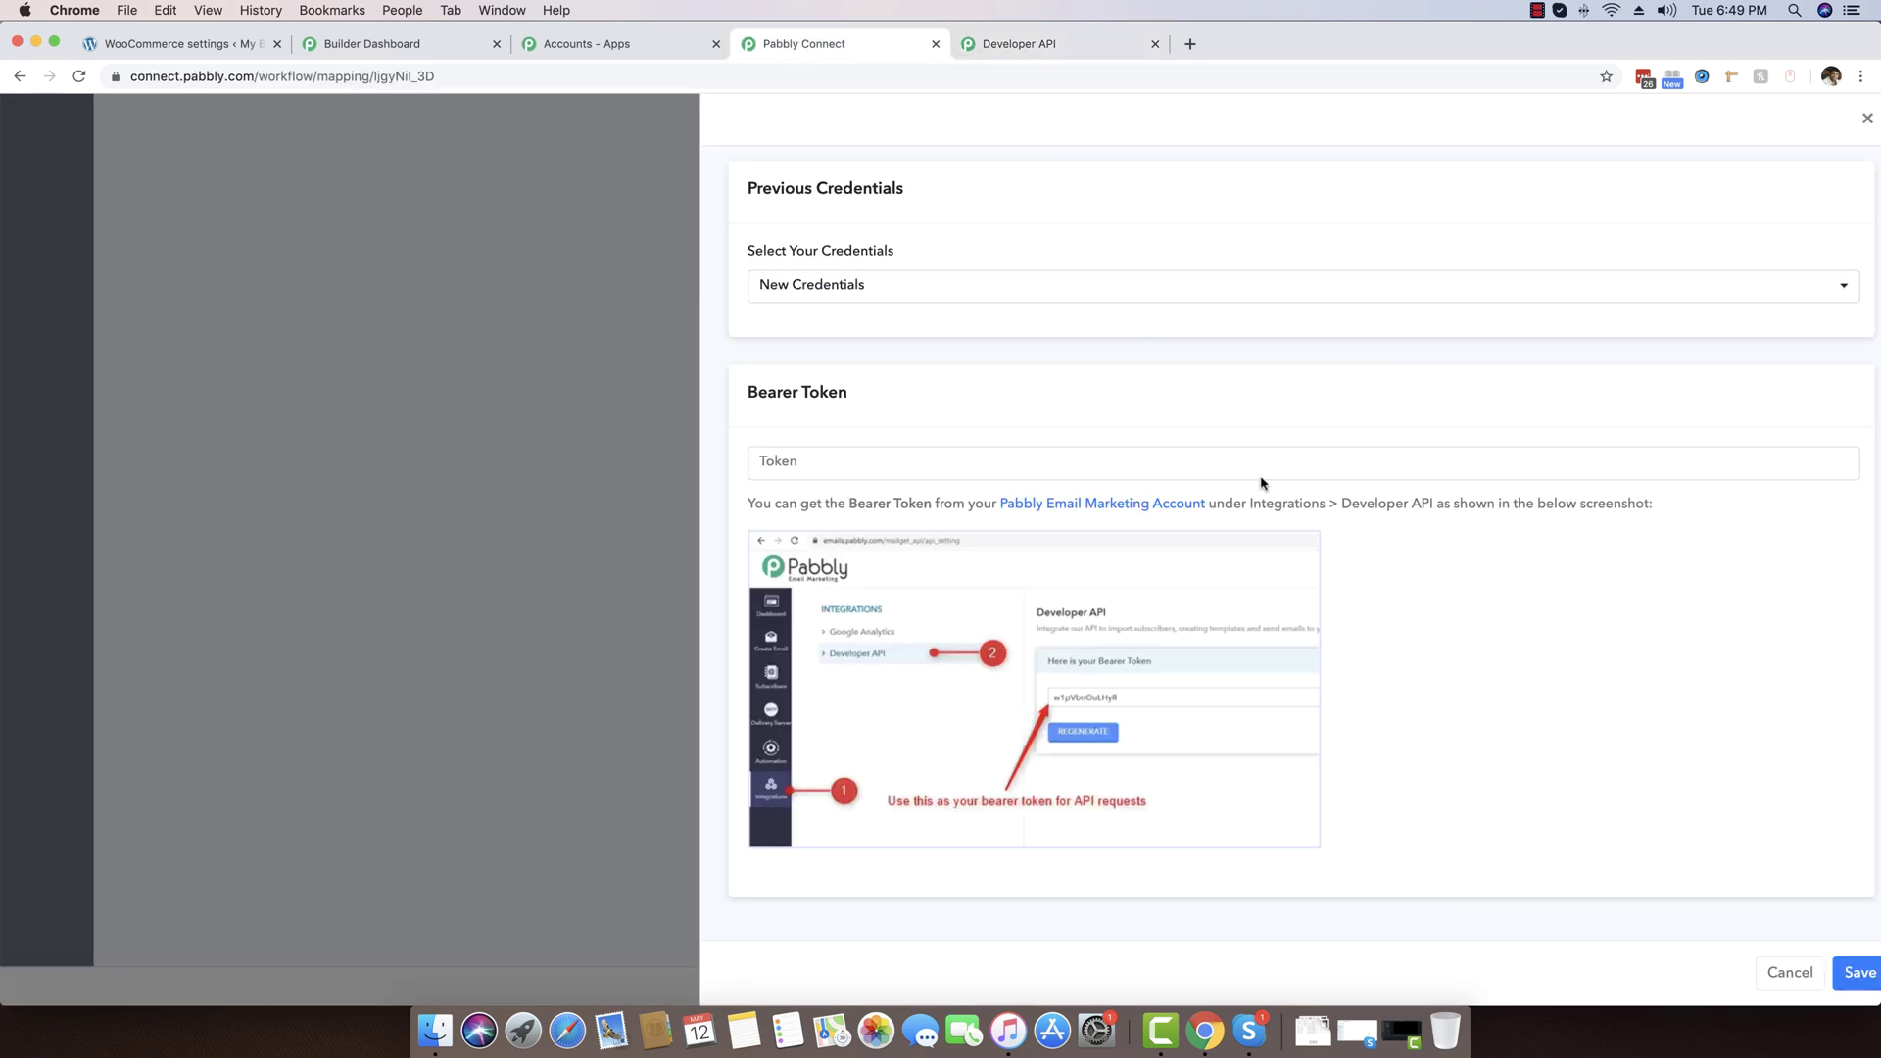
Paste the bearer token into the Token field and save to connect the account
click(875, 462)
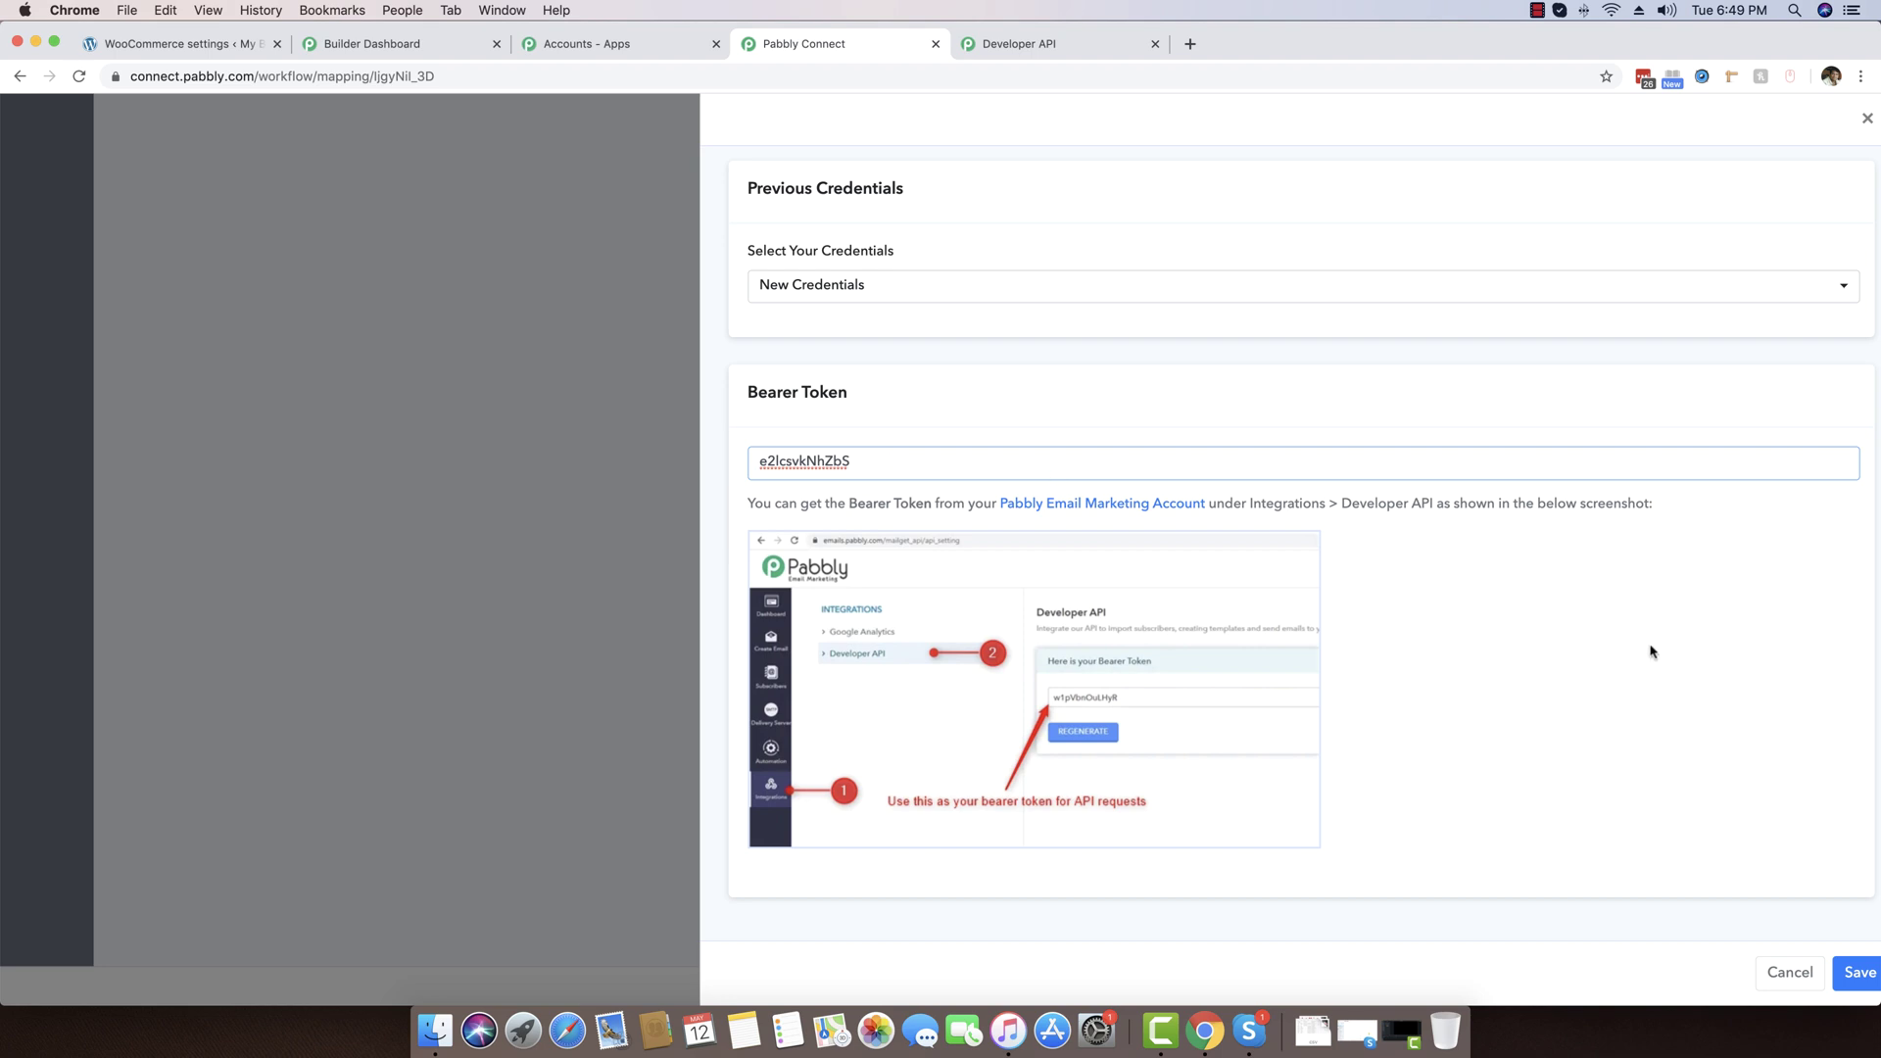
click(1863, 974)
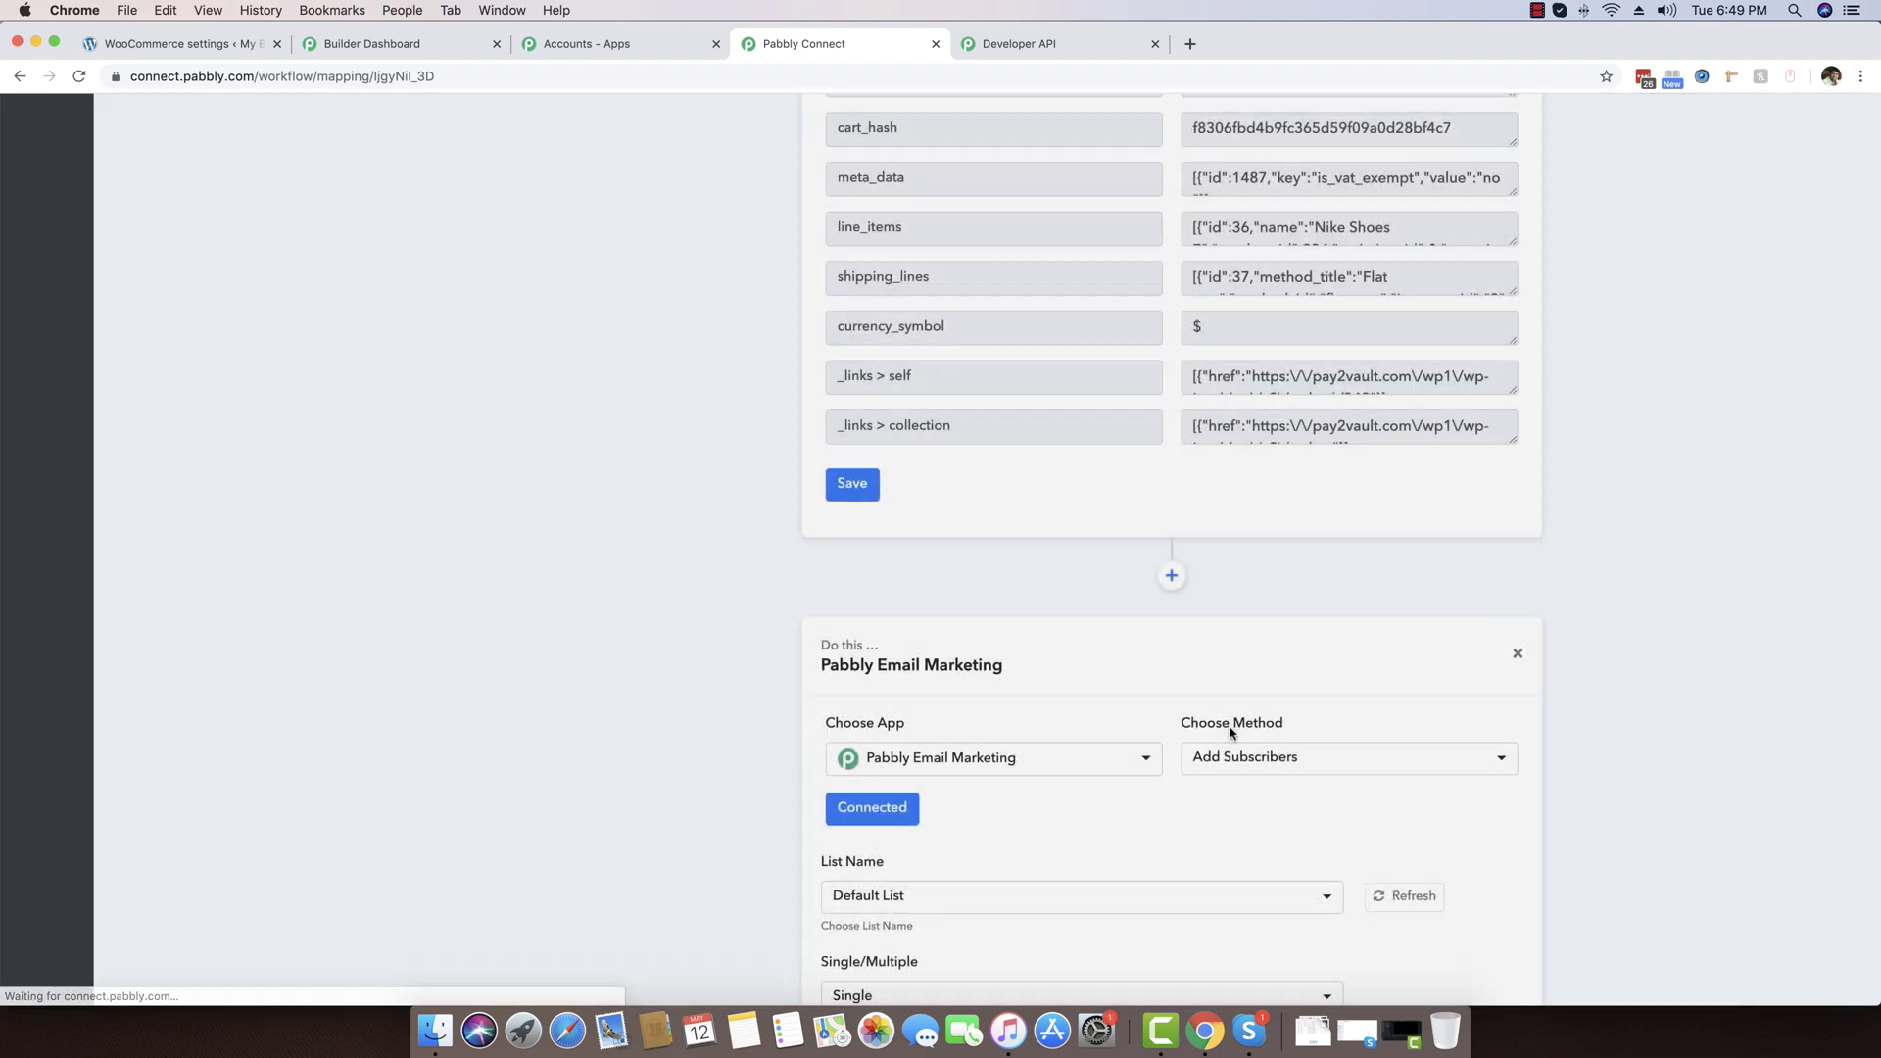
scroll(1261, 738, down, 5)
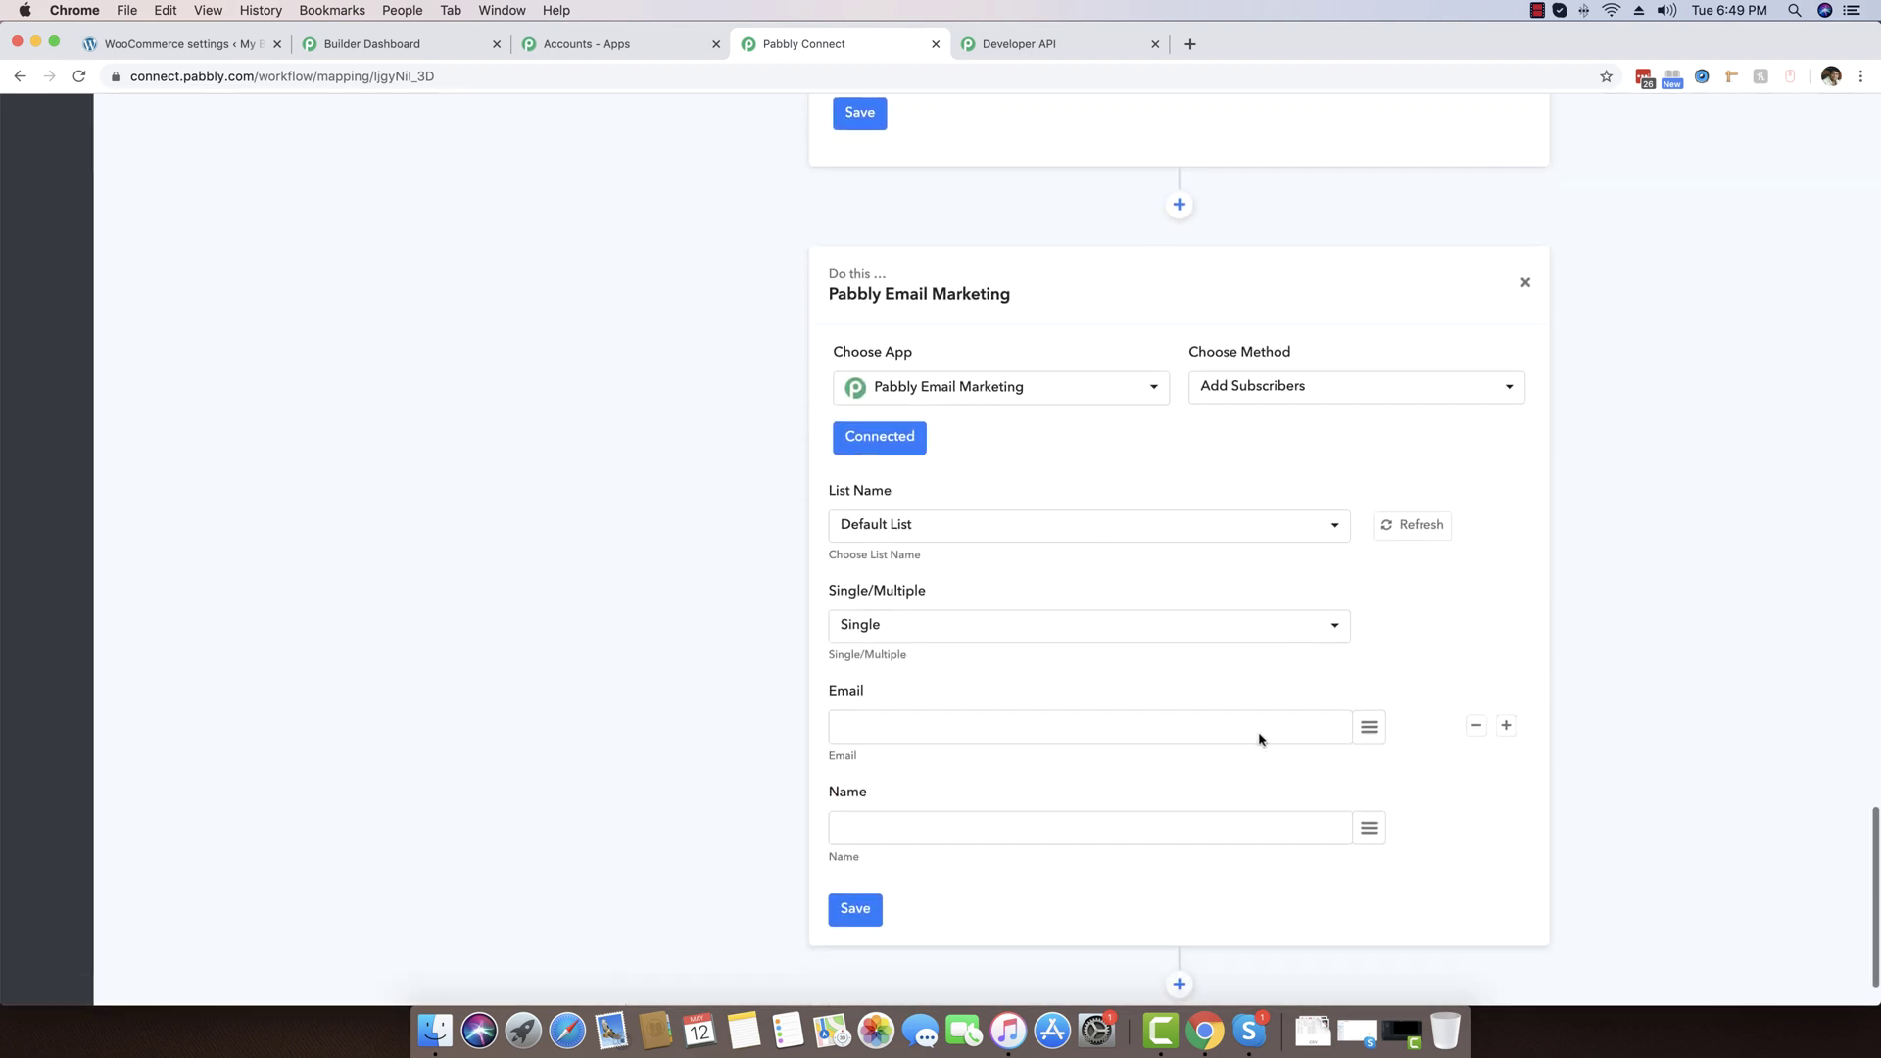
Review the List Name choices, then open the Subscribers lists in Pabbly Email Marketing
click(940, 520)
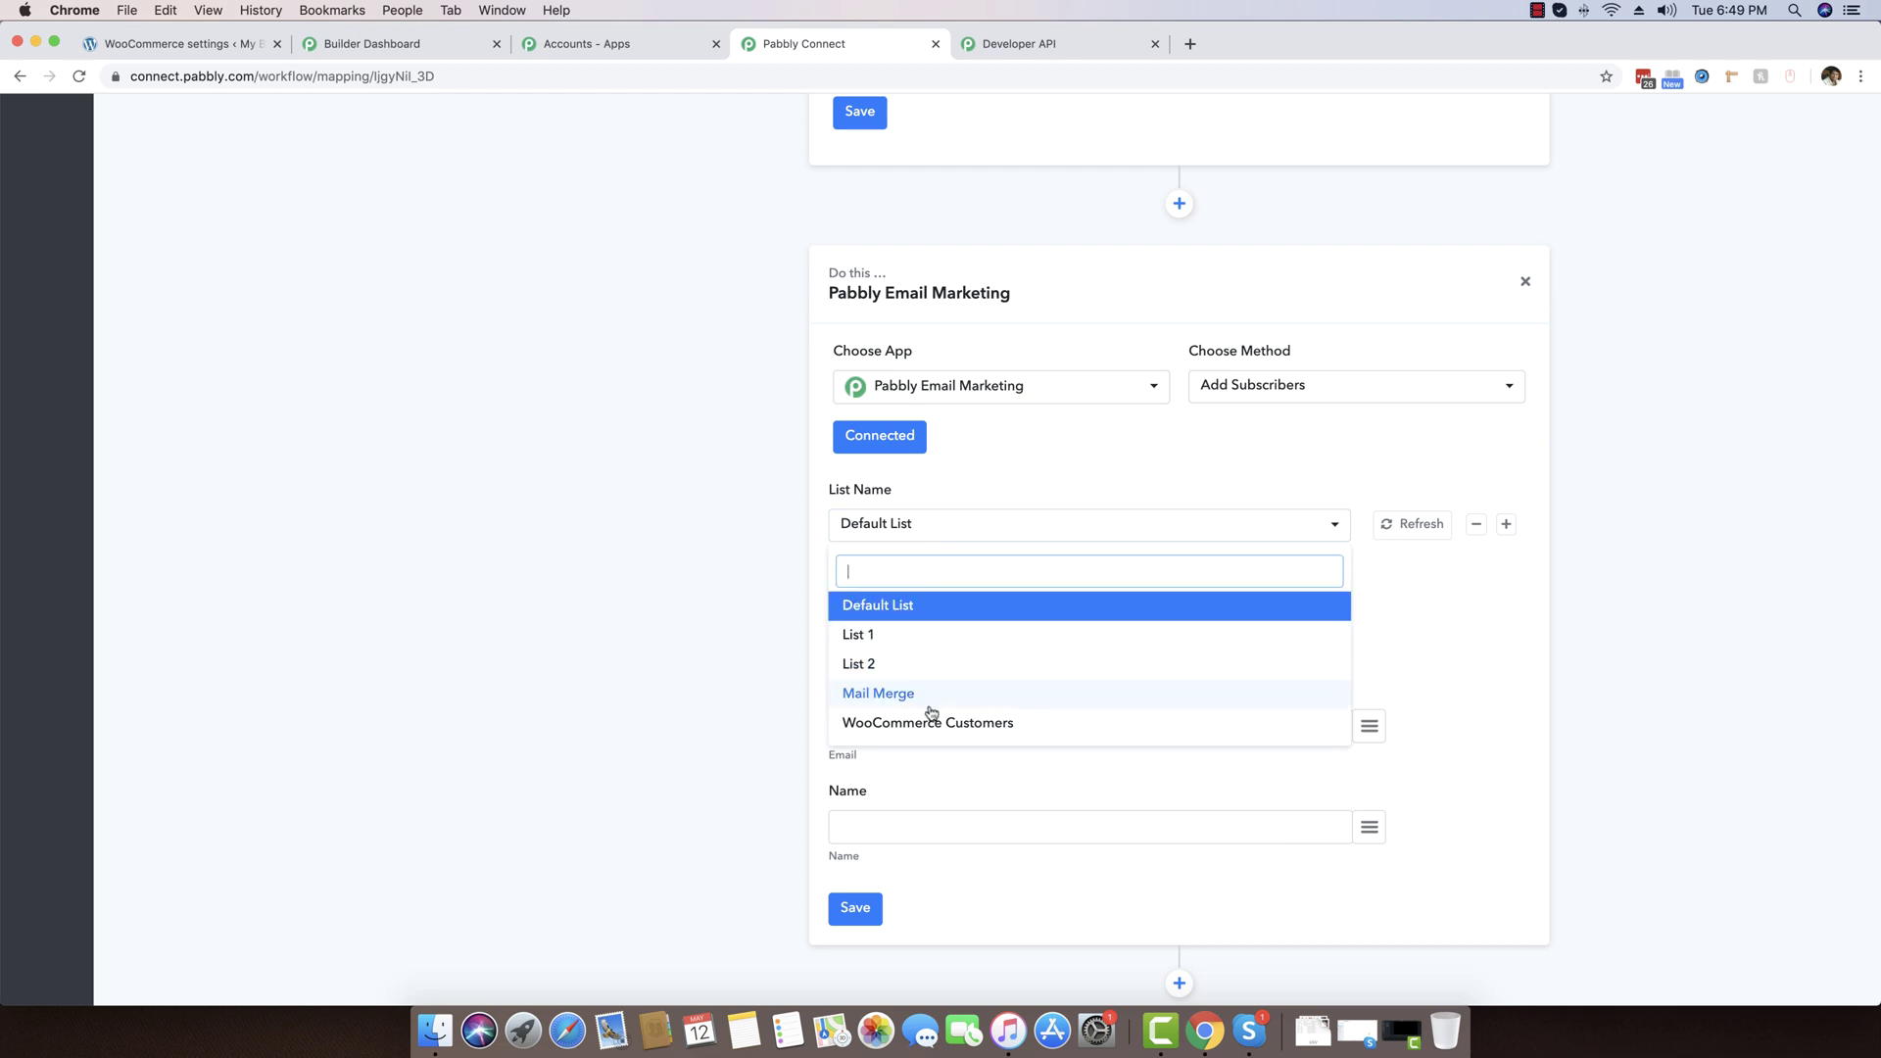
click(643, 658)
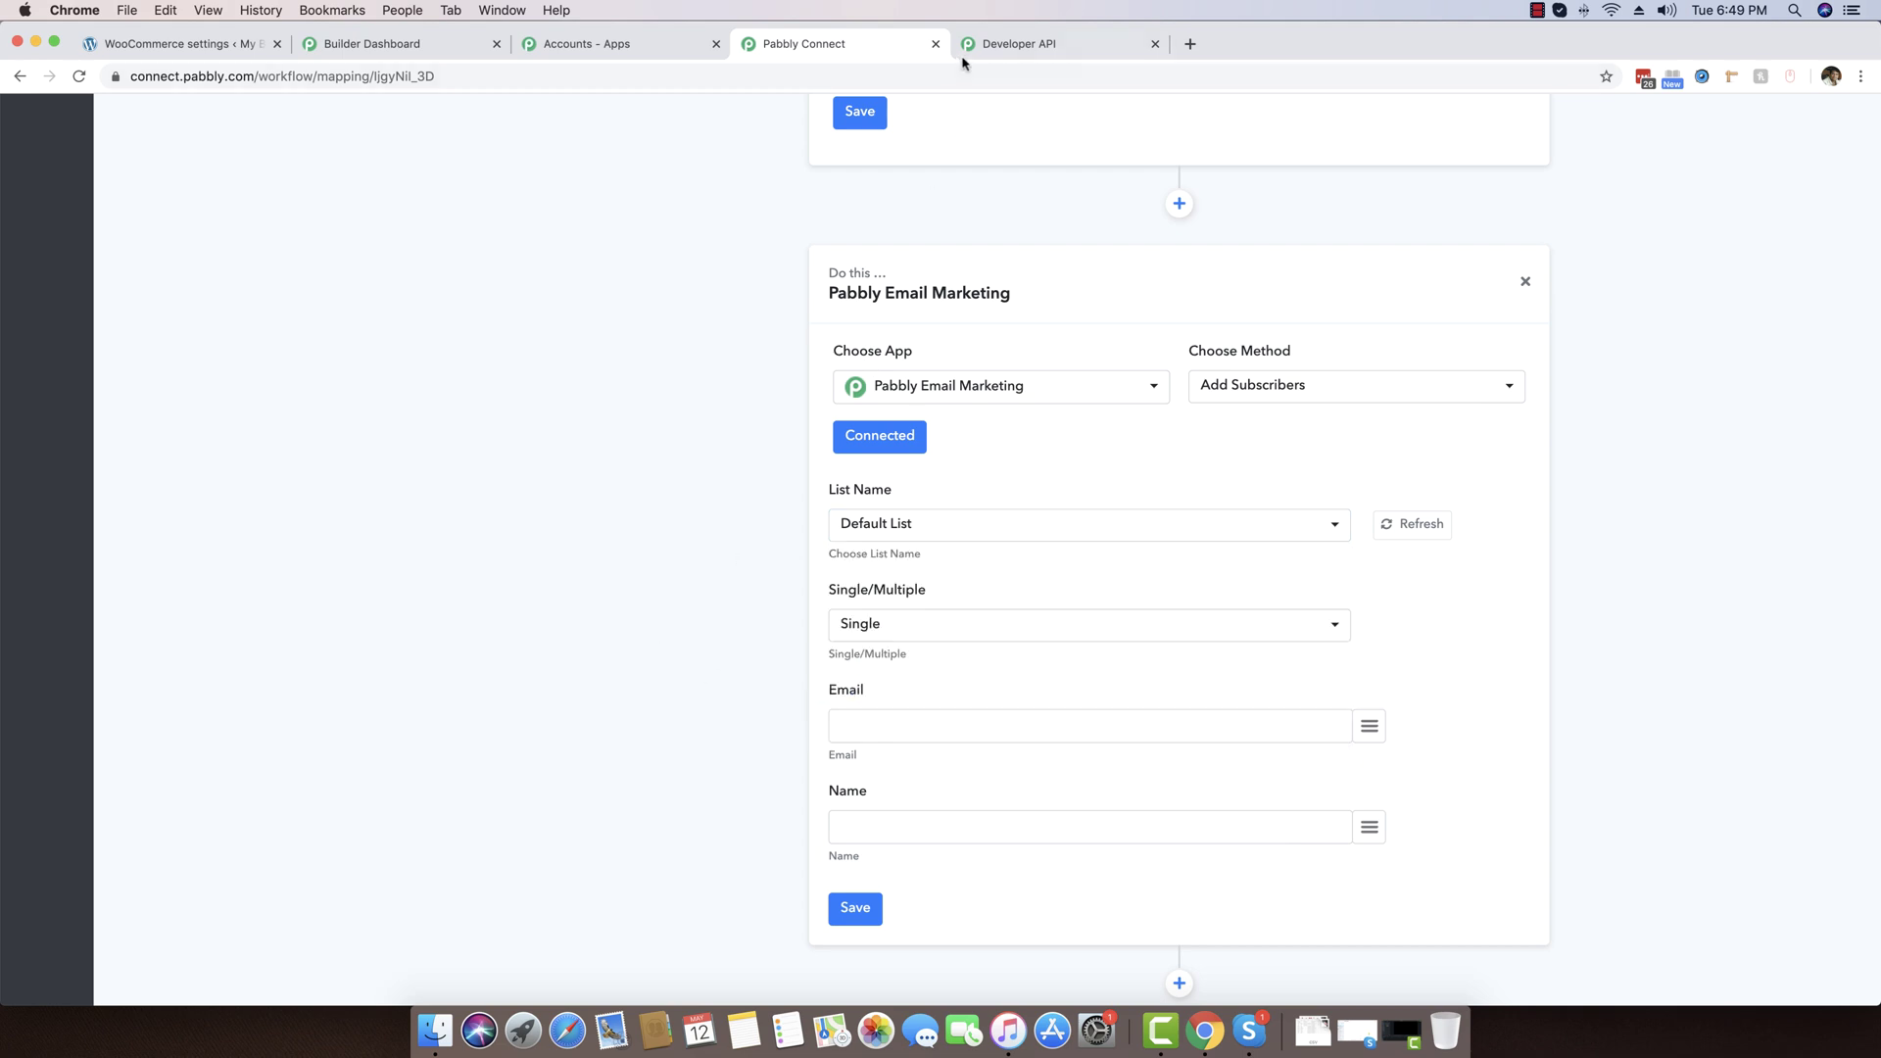
click(963, 51)
click(28, 314)
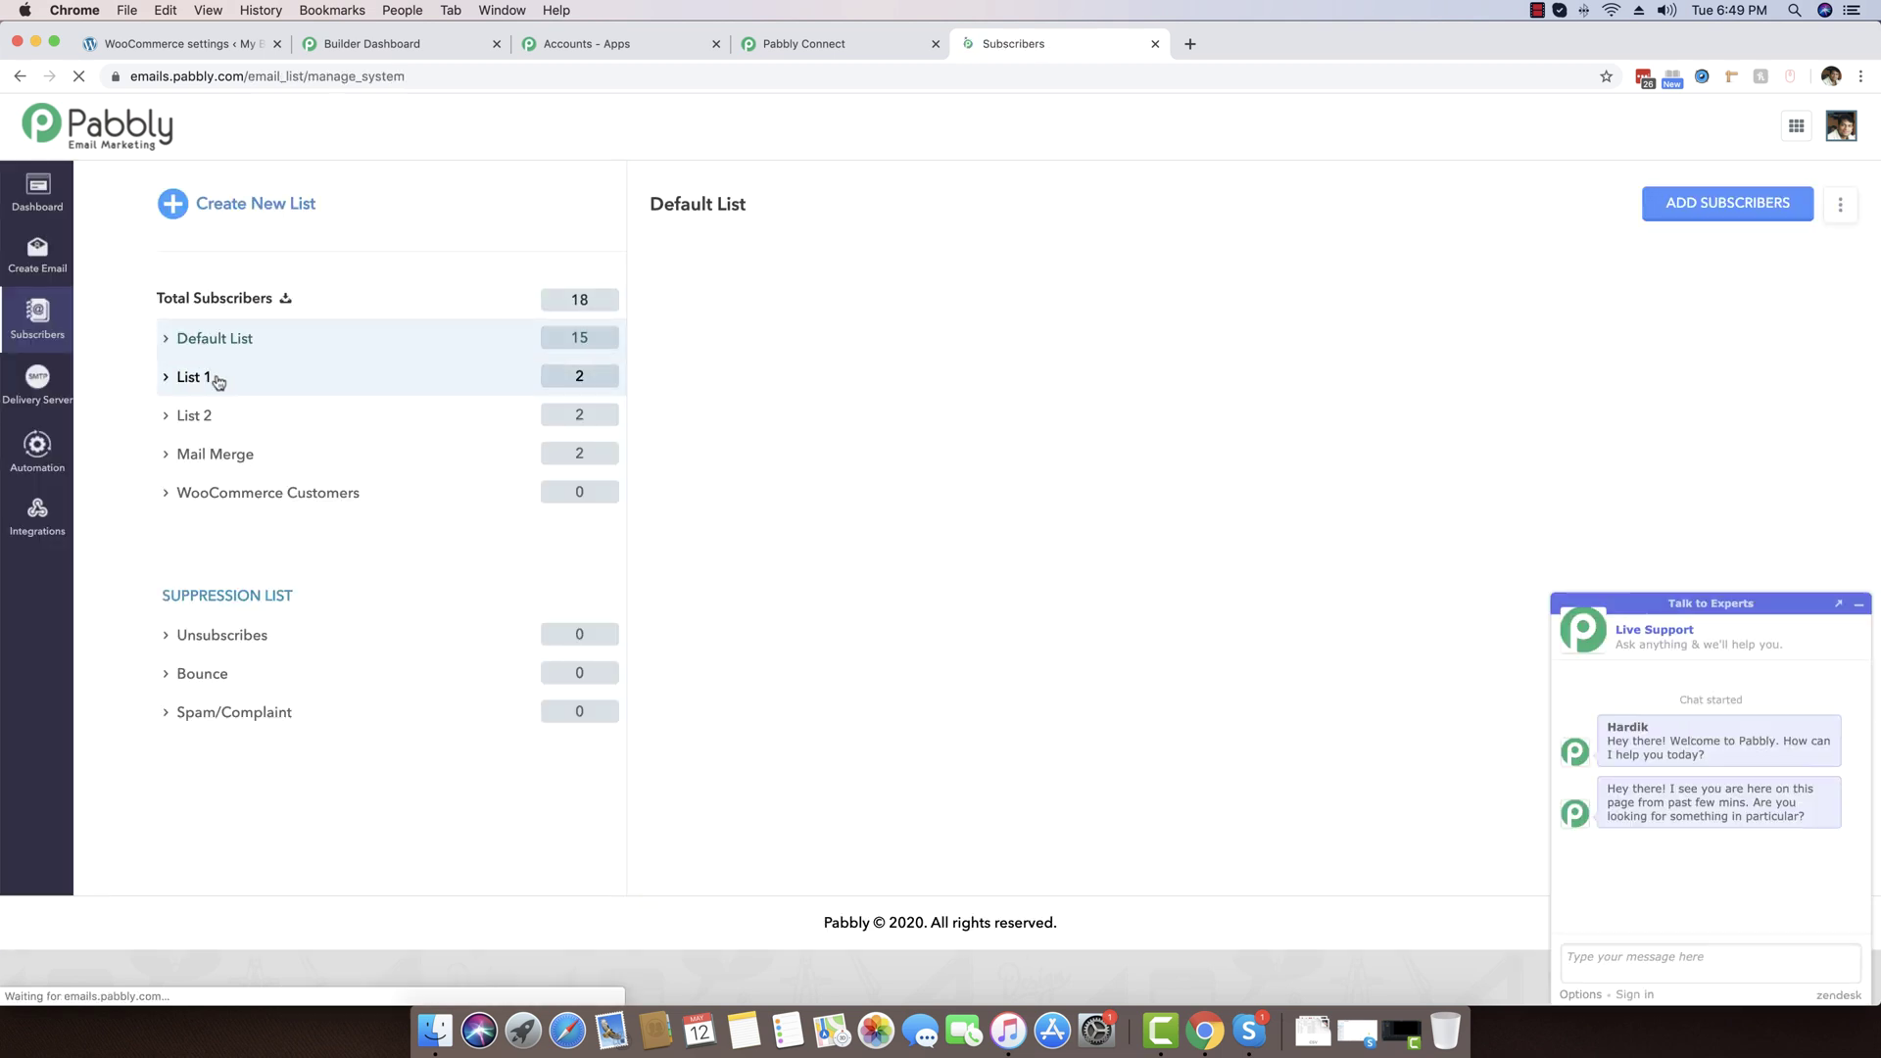
Open the WooCommerce Customers list to confirm it has 0 subscribers, then return to Pabbly Connect
click(263, 498)
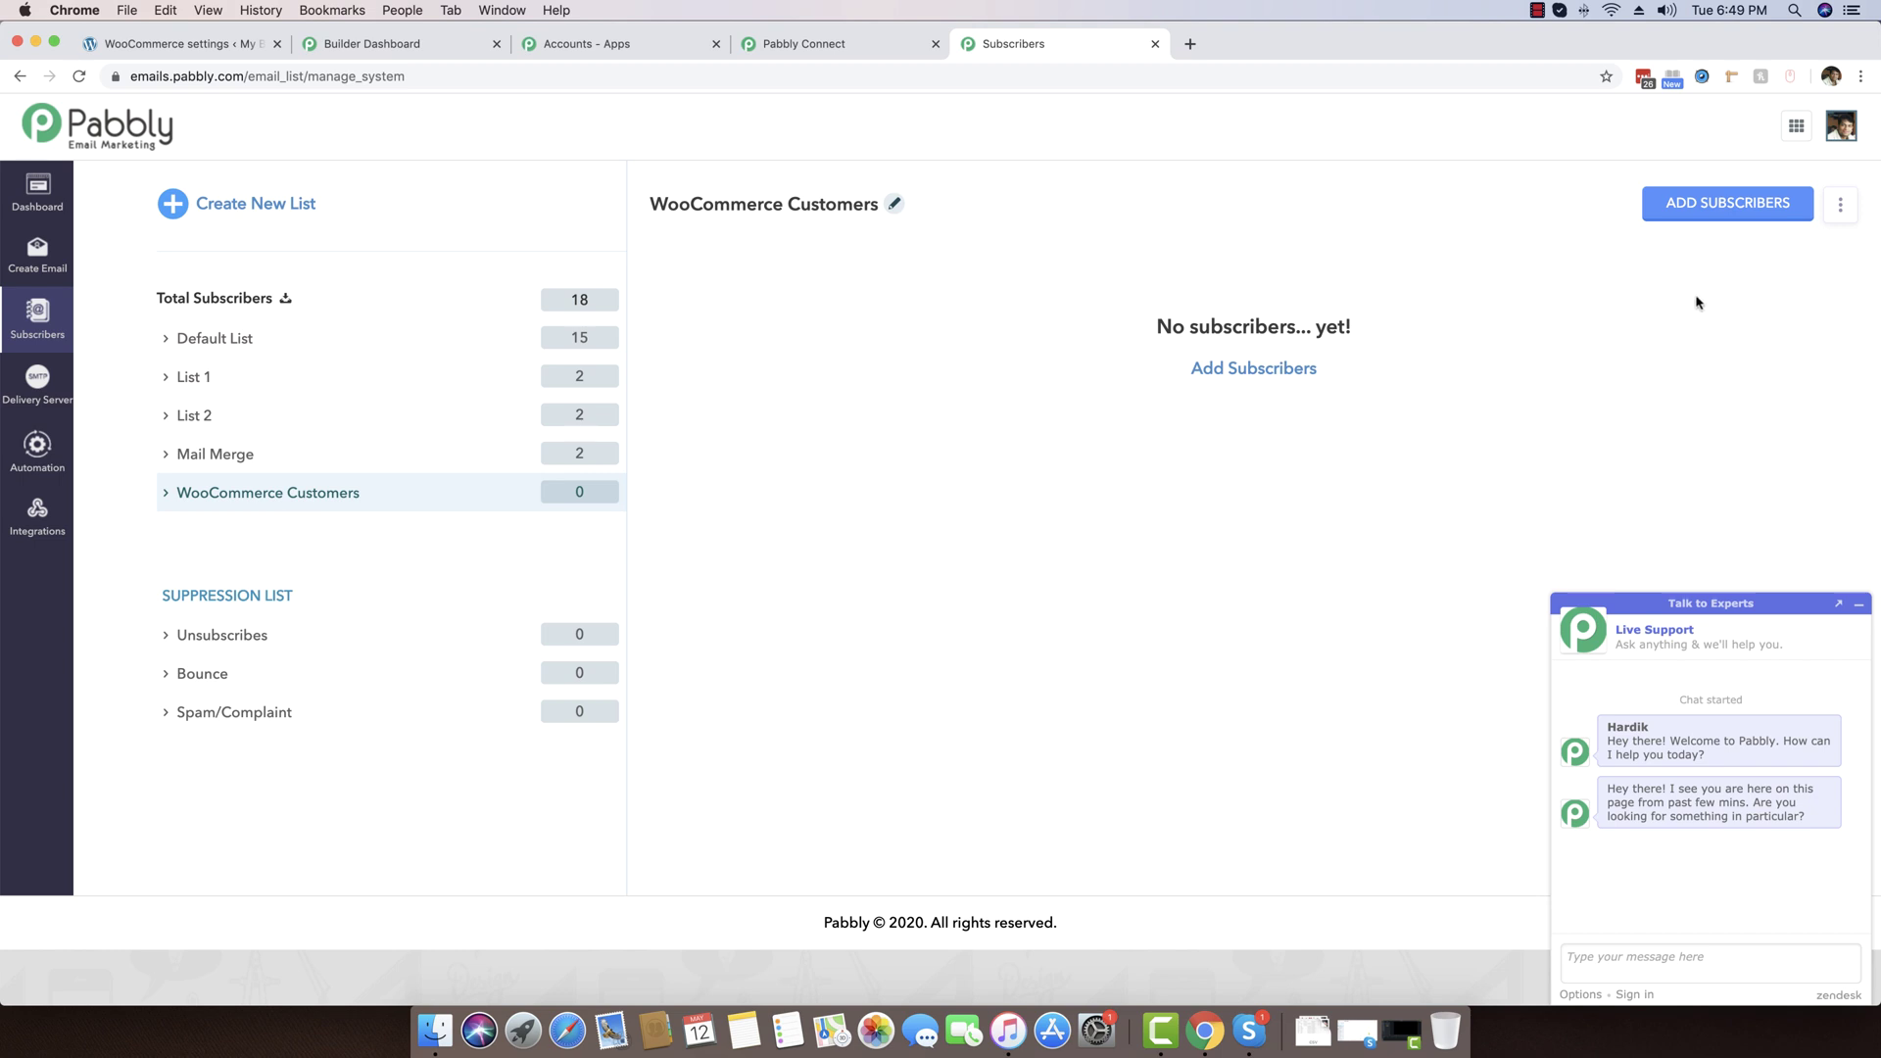
click(1861, 606)
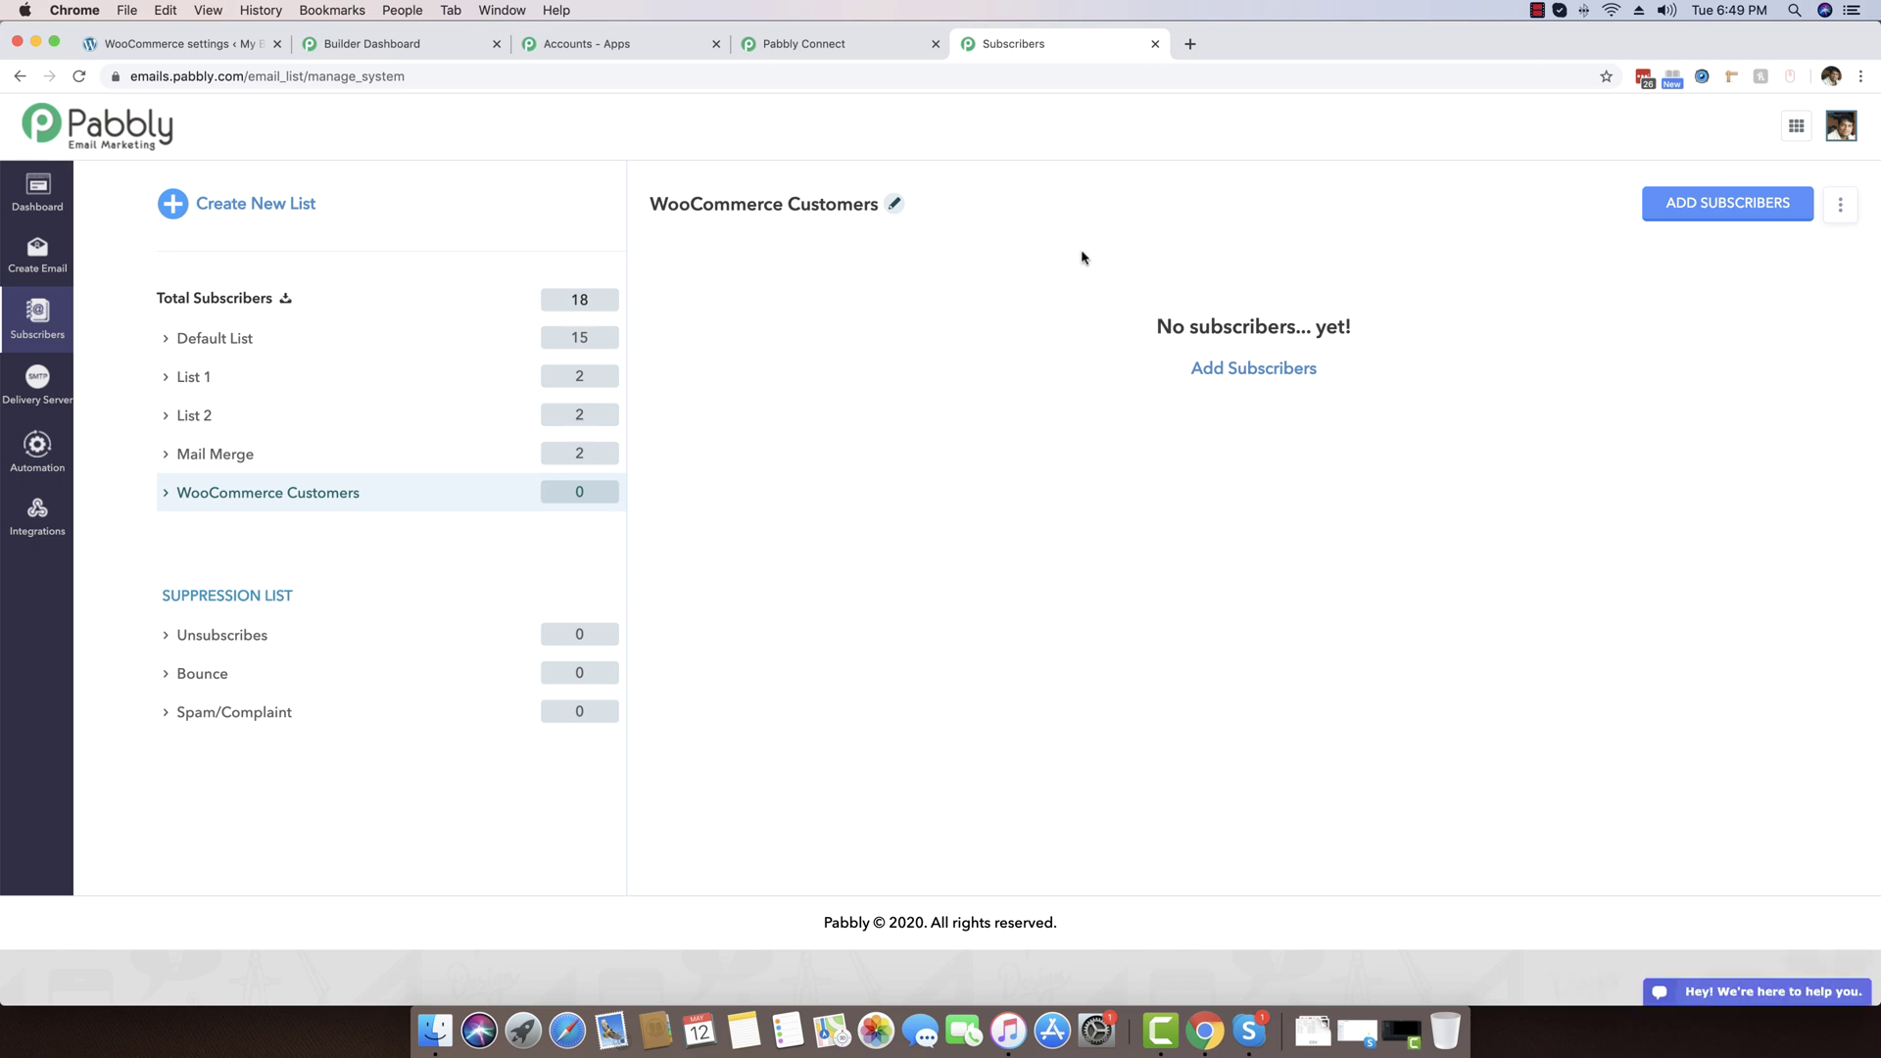
click(822, 42)
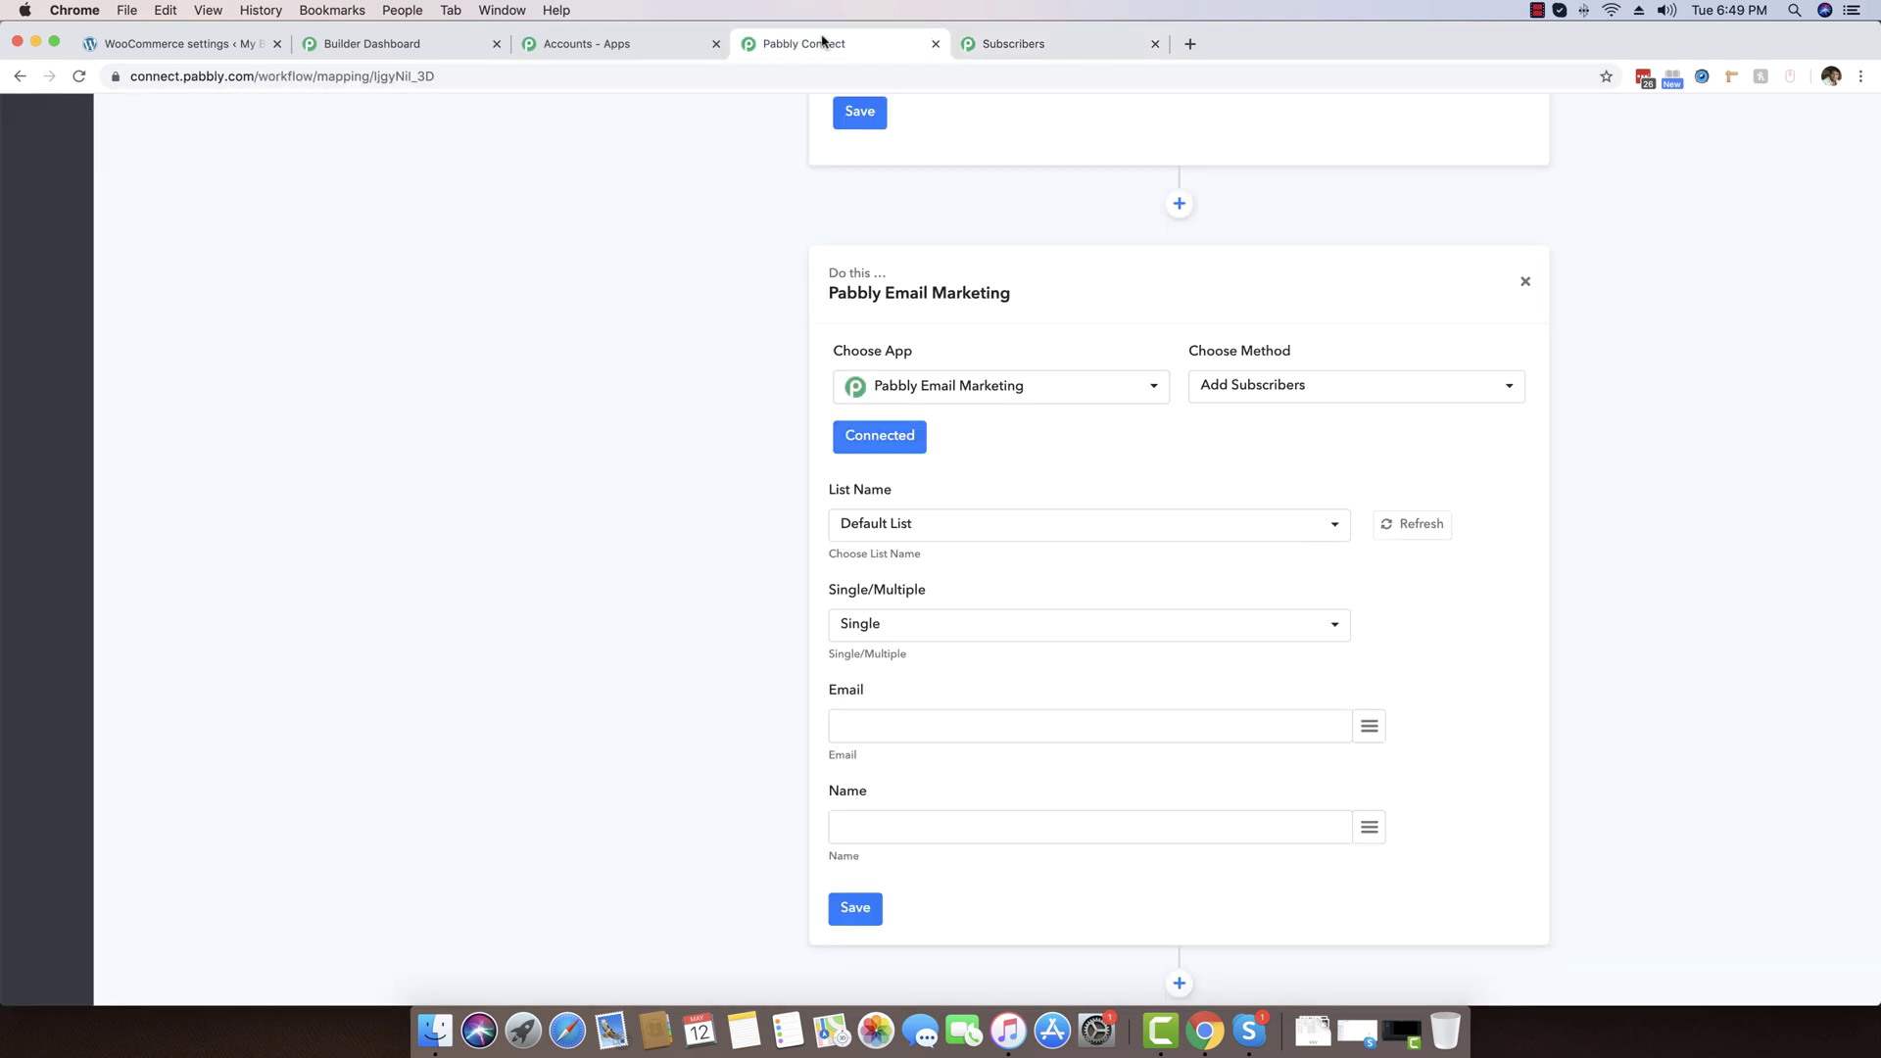
Set List Name to WooCommerce Customers and choose adding a single subscriber
click(905, 527)
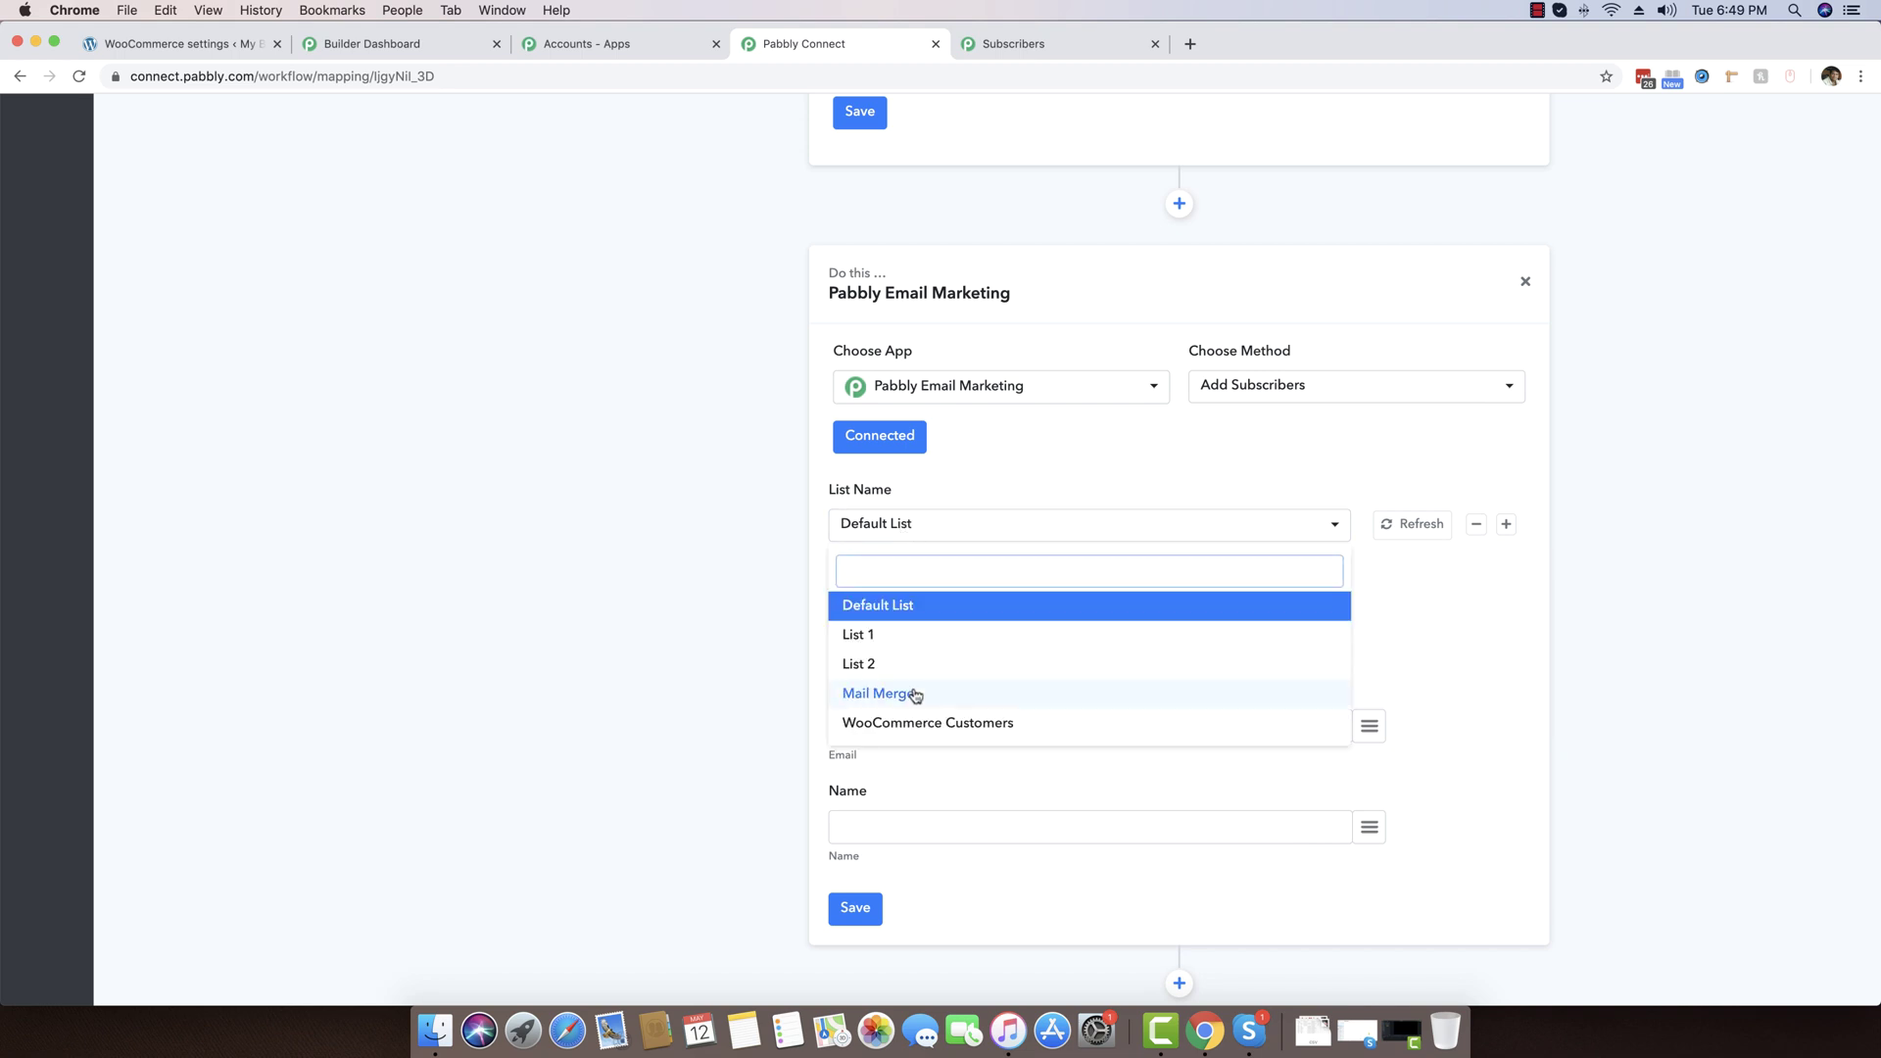
click(988, 725)
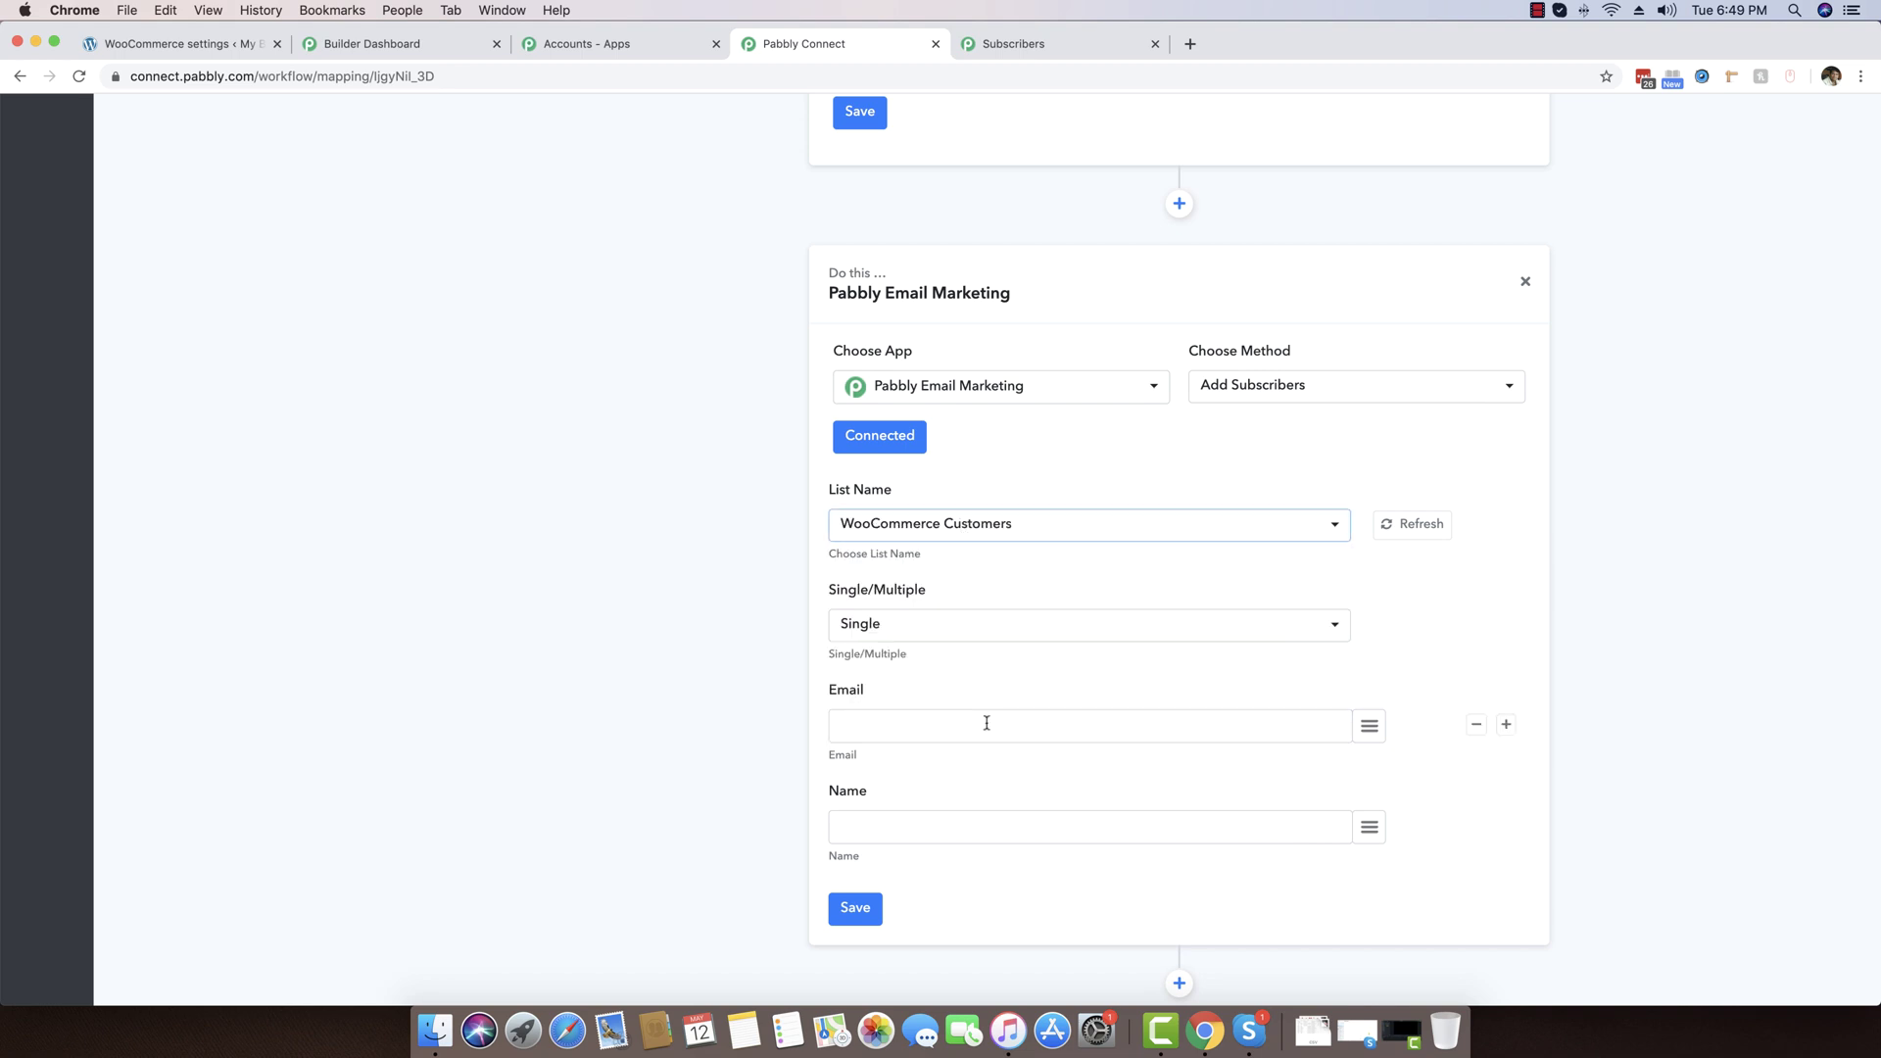
click(879, 632)
click(870, 704)
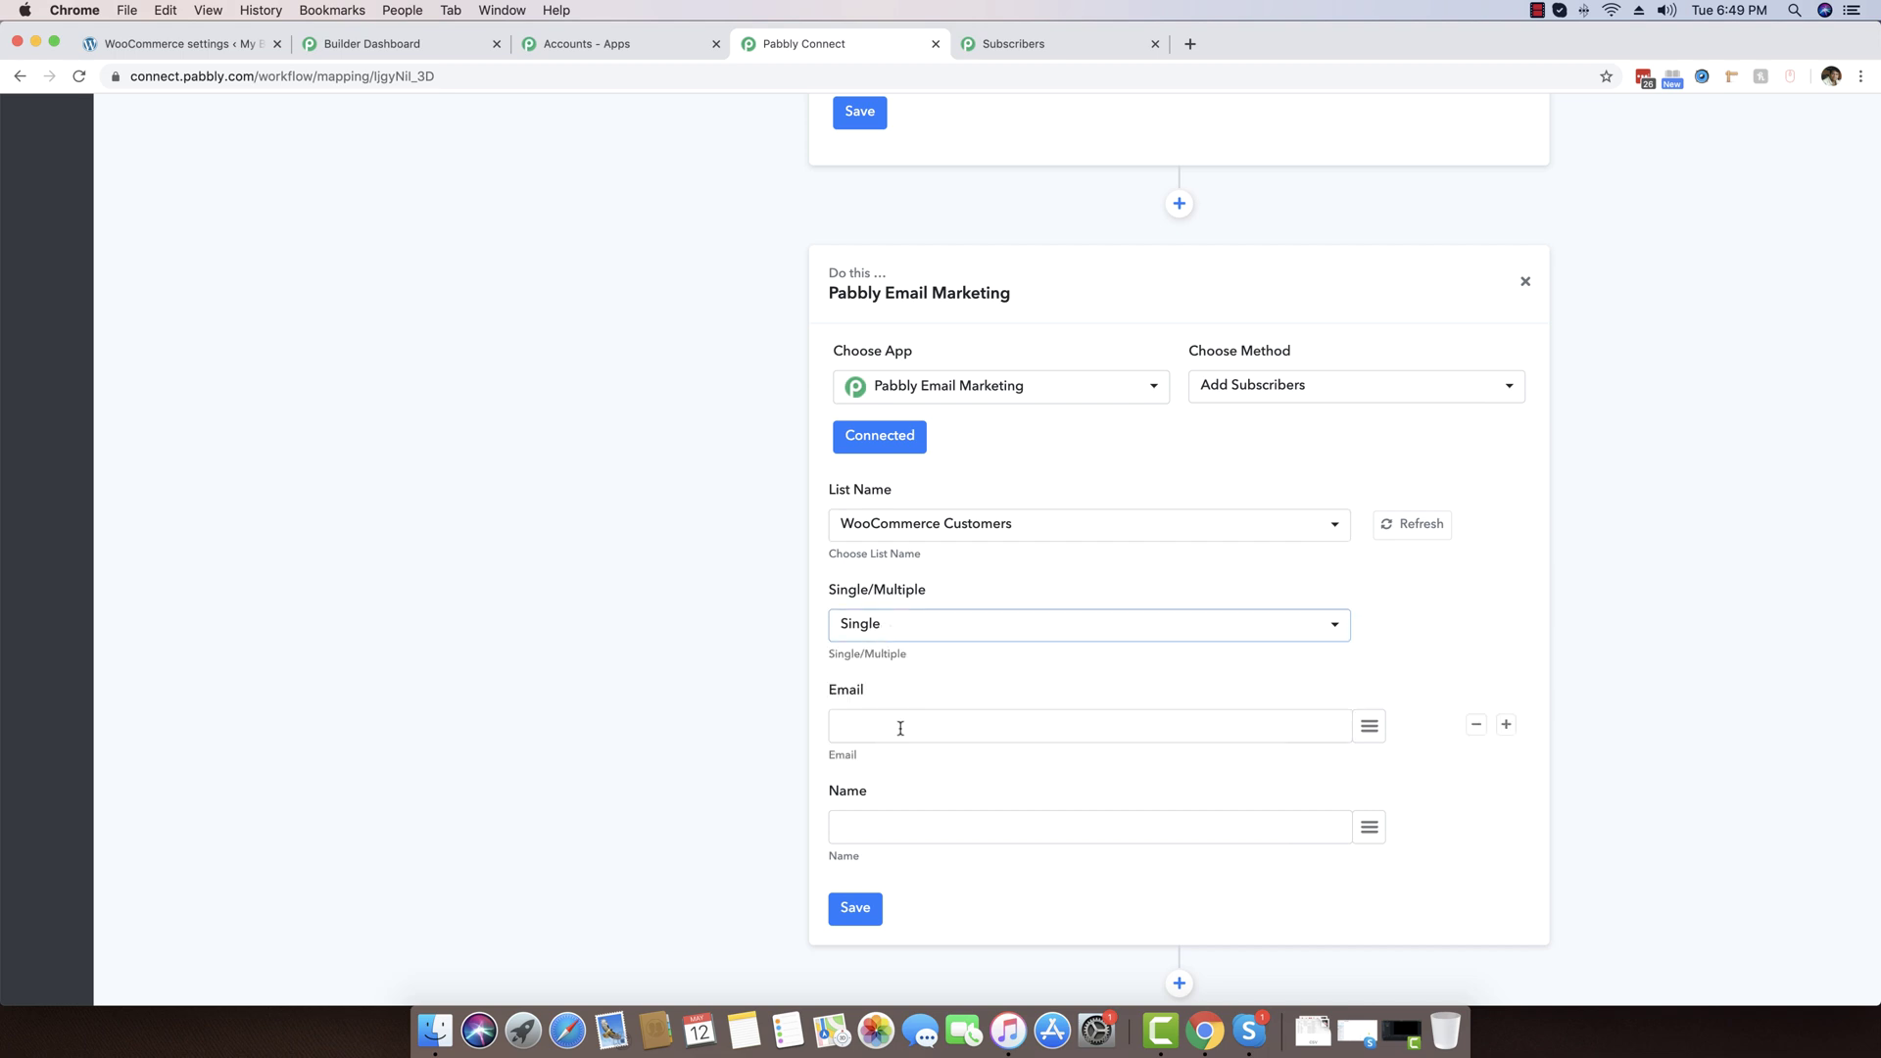
Map the Email field to the order's billing email
scroll(900, 728, down, 1)
click(866, 680)
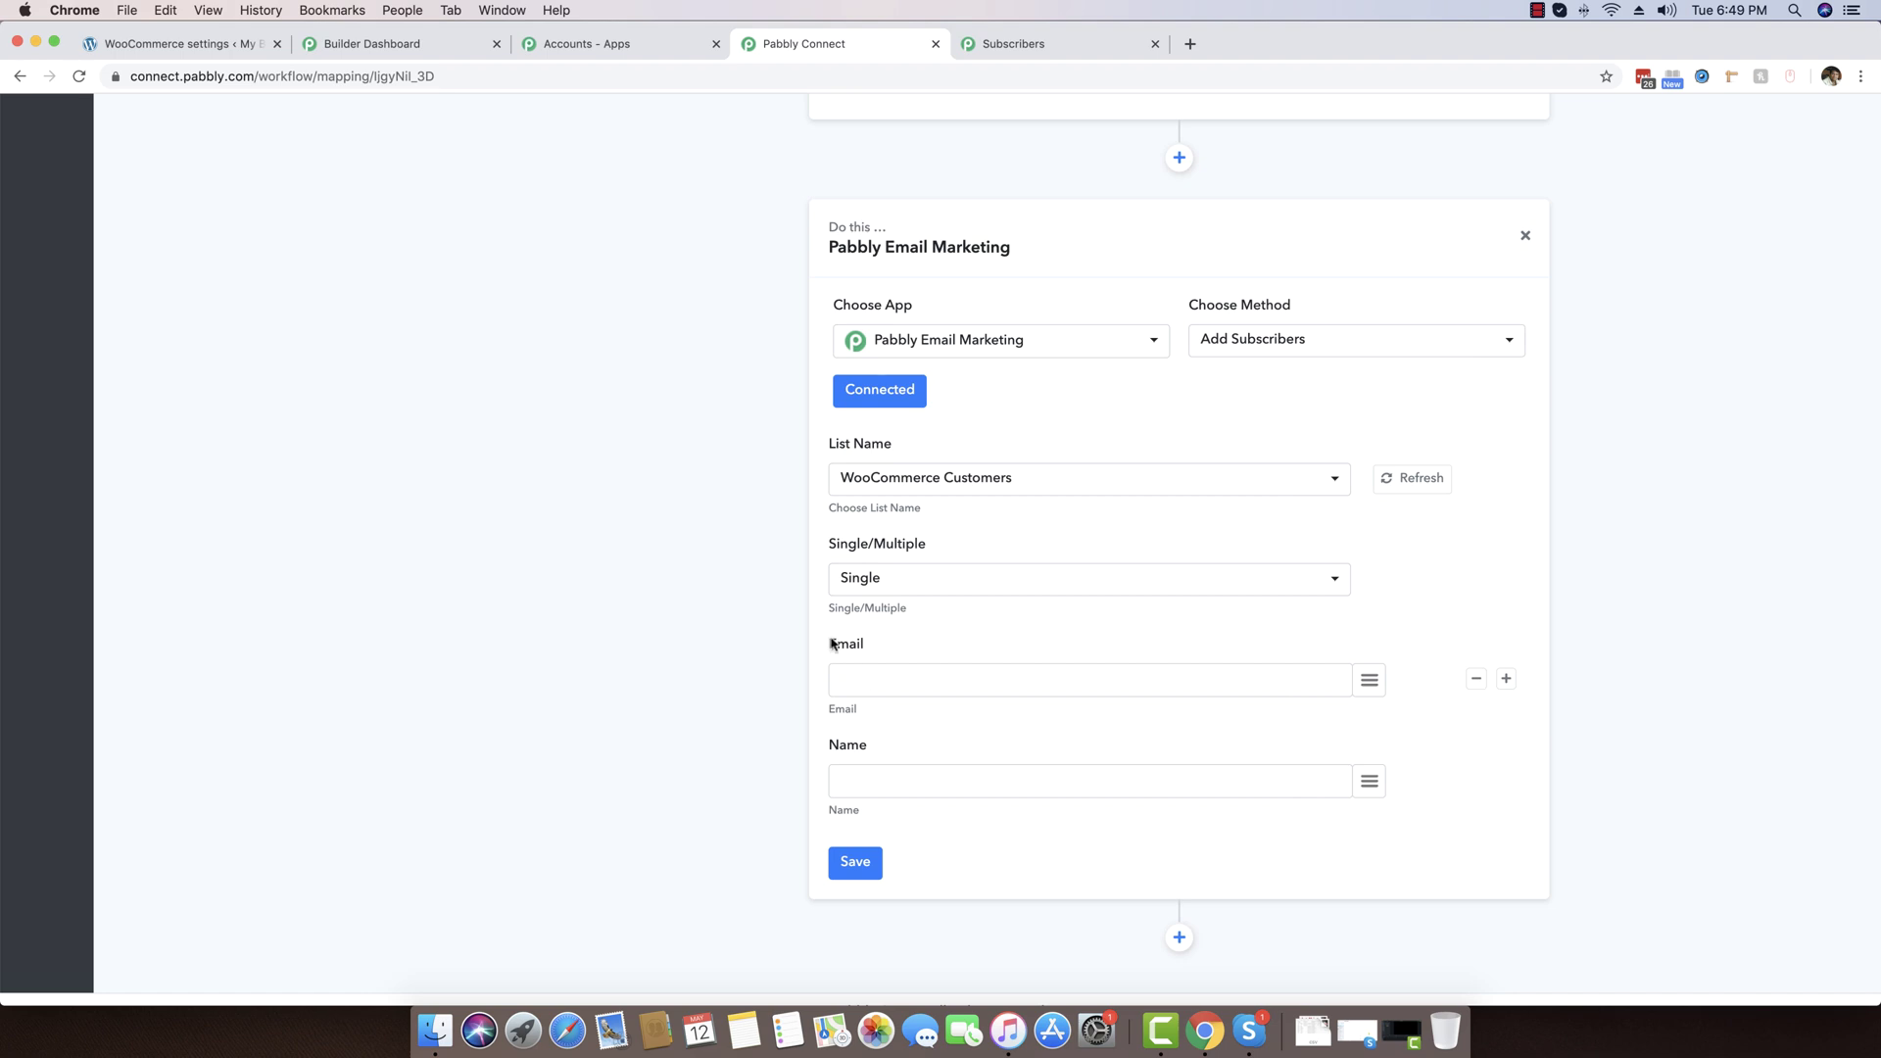
click(1368, 683)
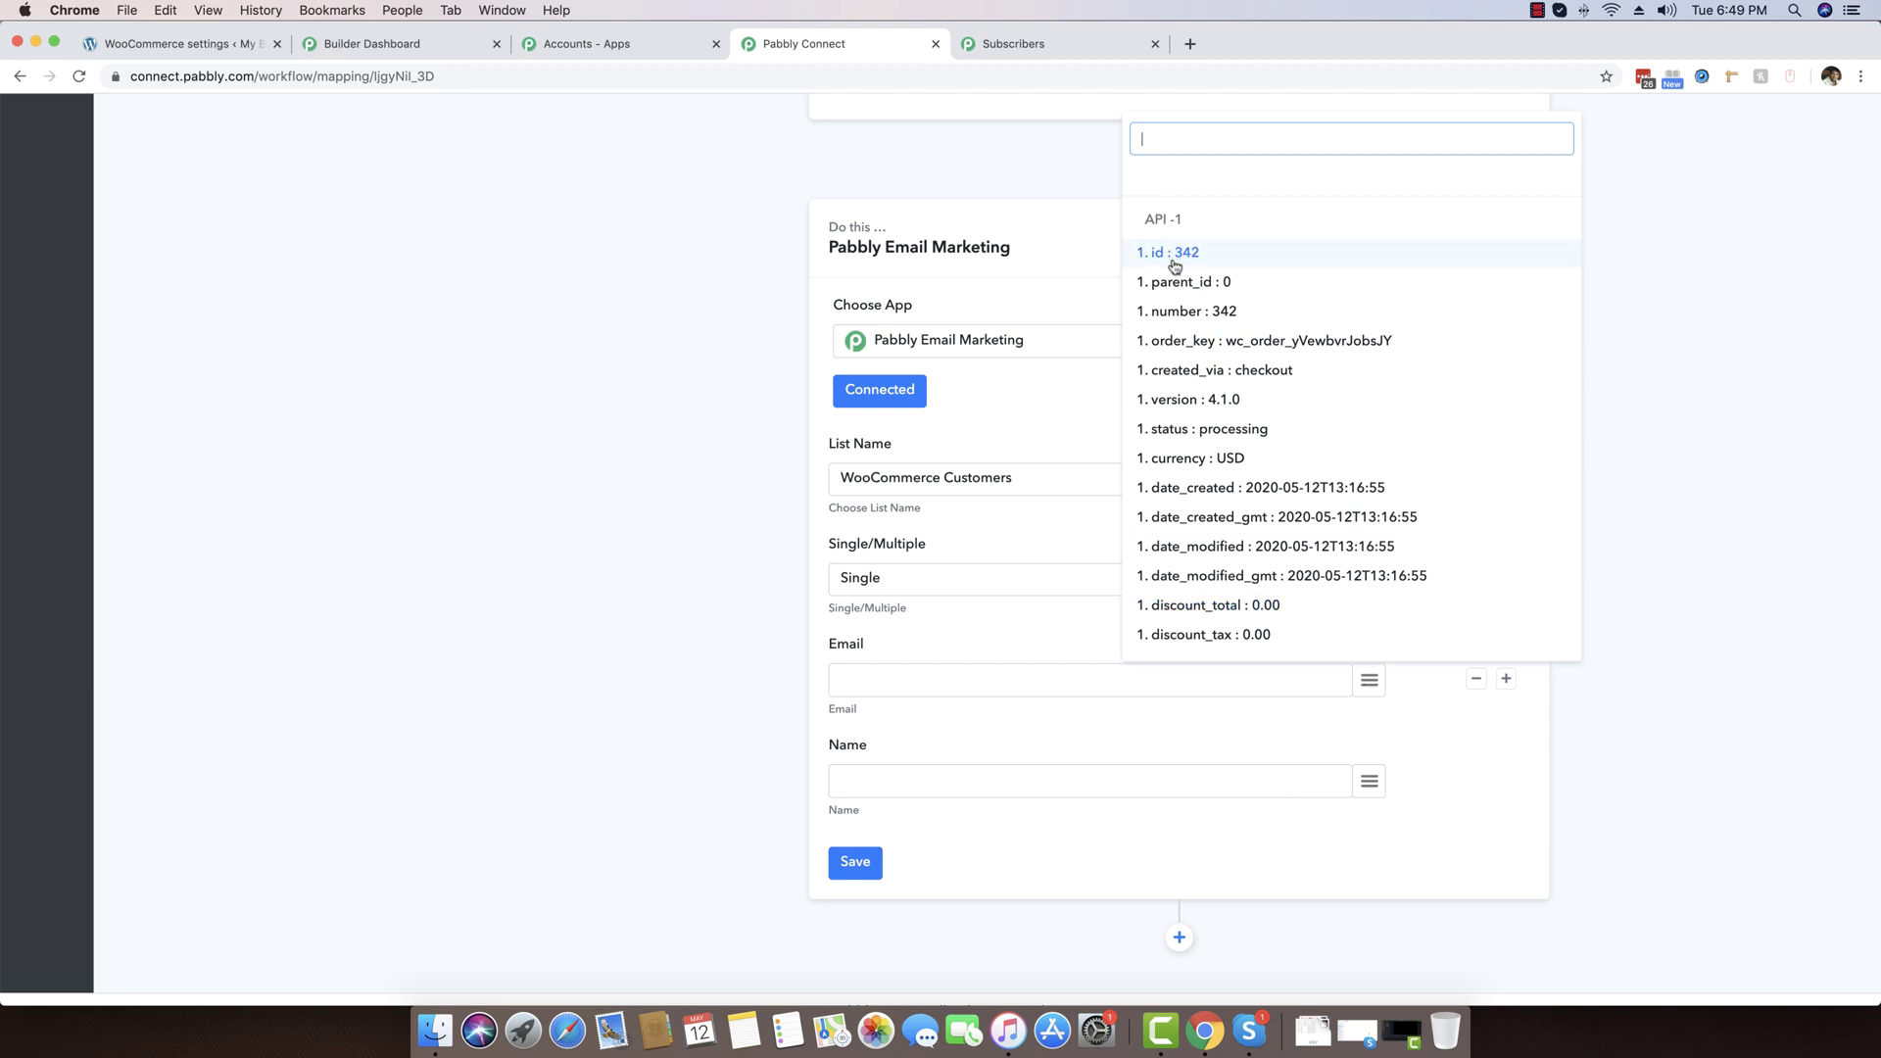
scroll(1218, 487, down, 1)
scroll(1220, 494, down, 1)
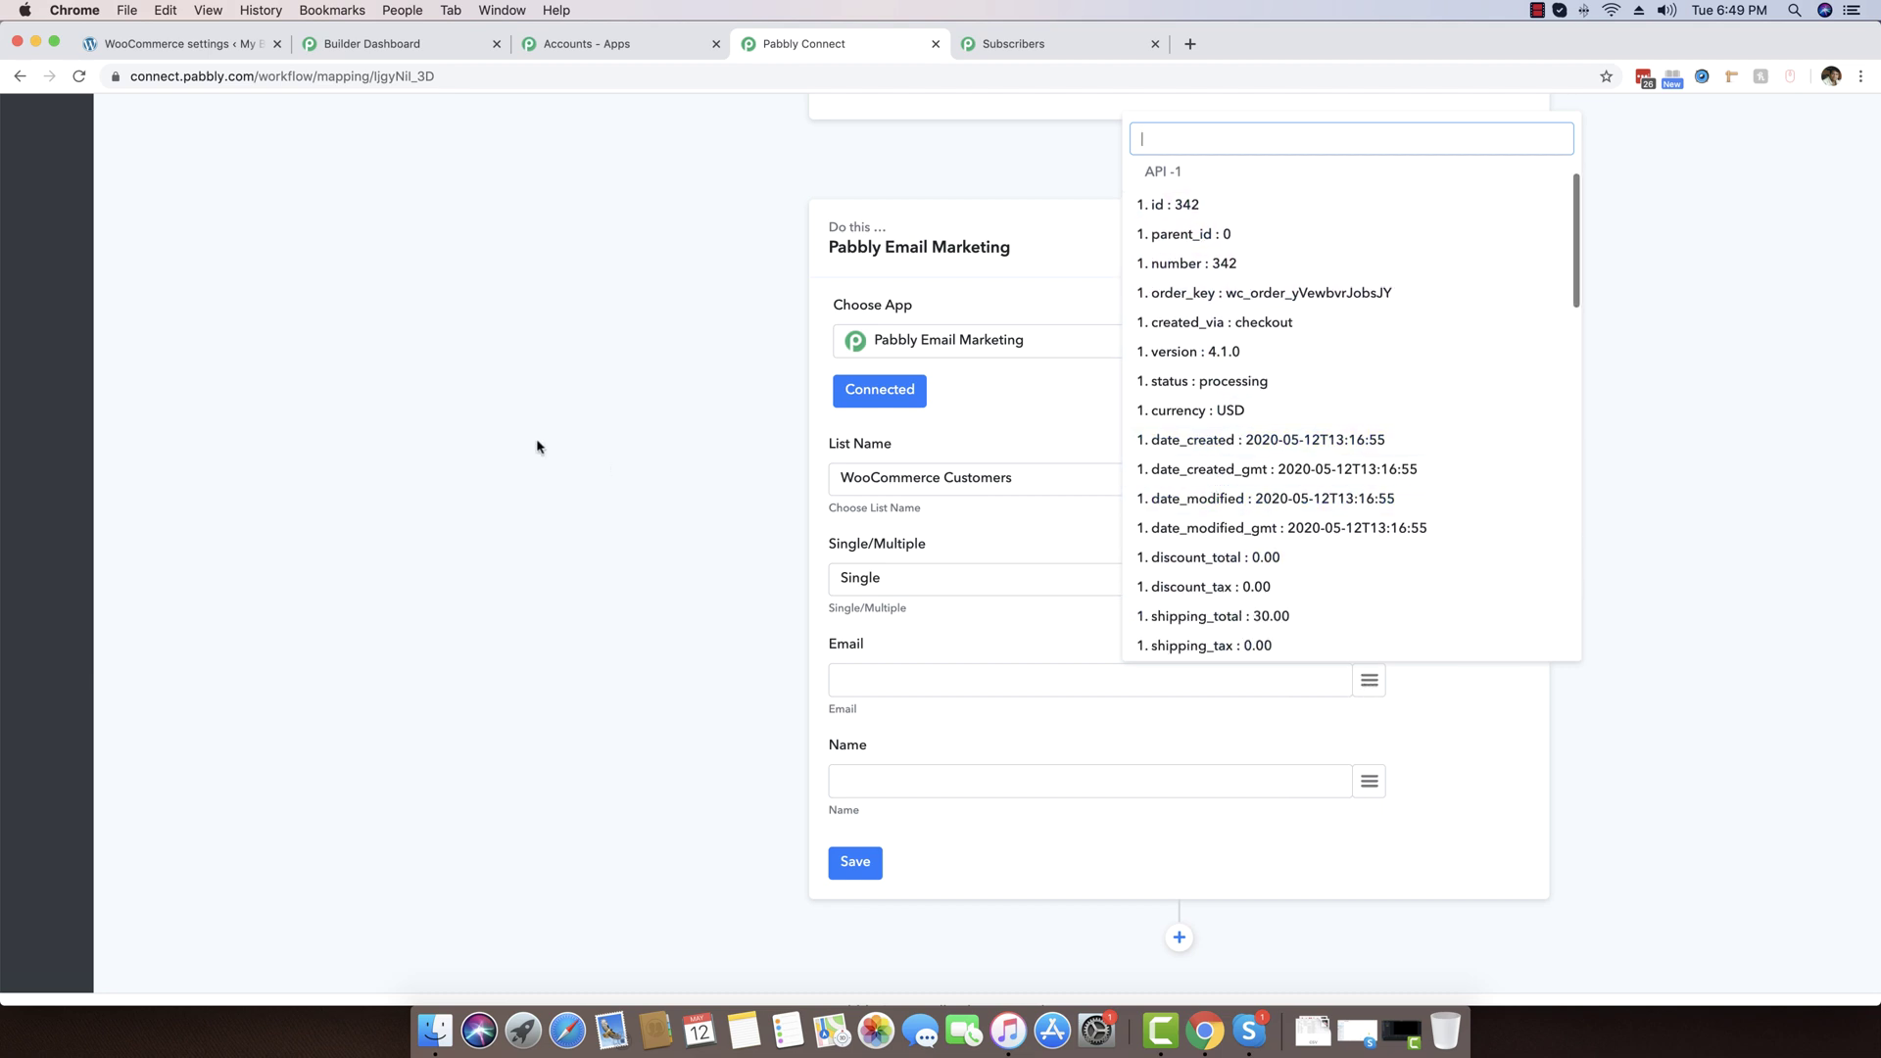
scroll(533, 437, up, 5)
scroll(855, 307, down, 5)
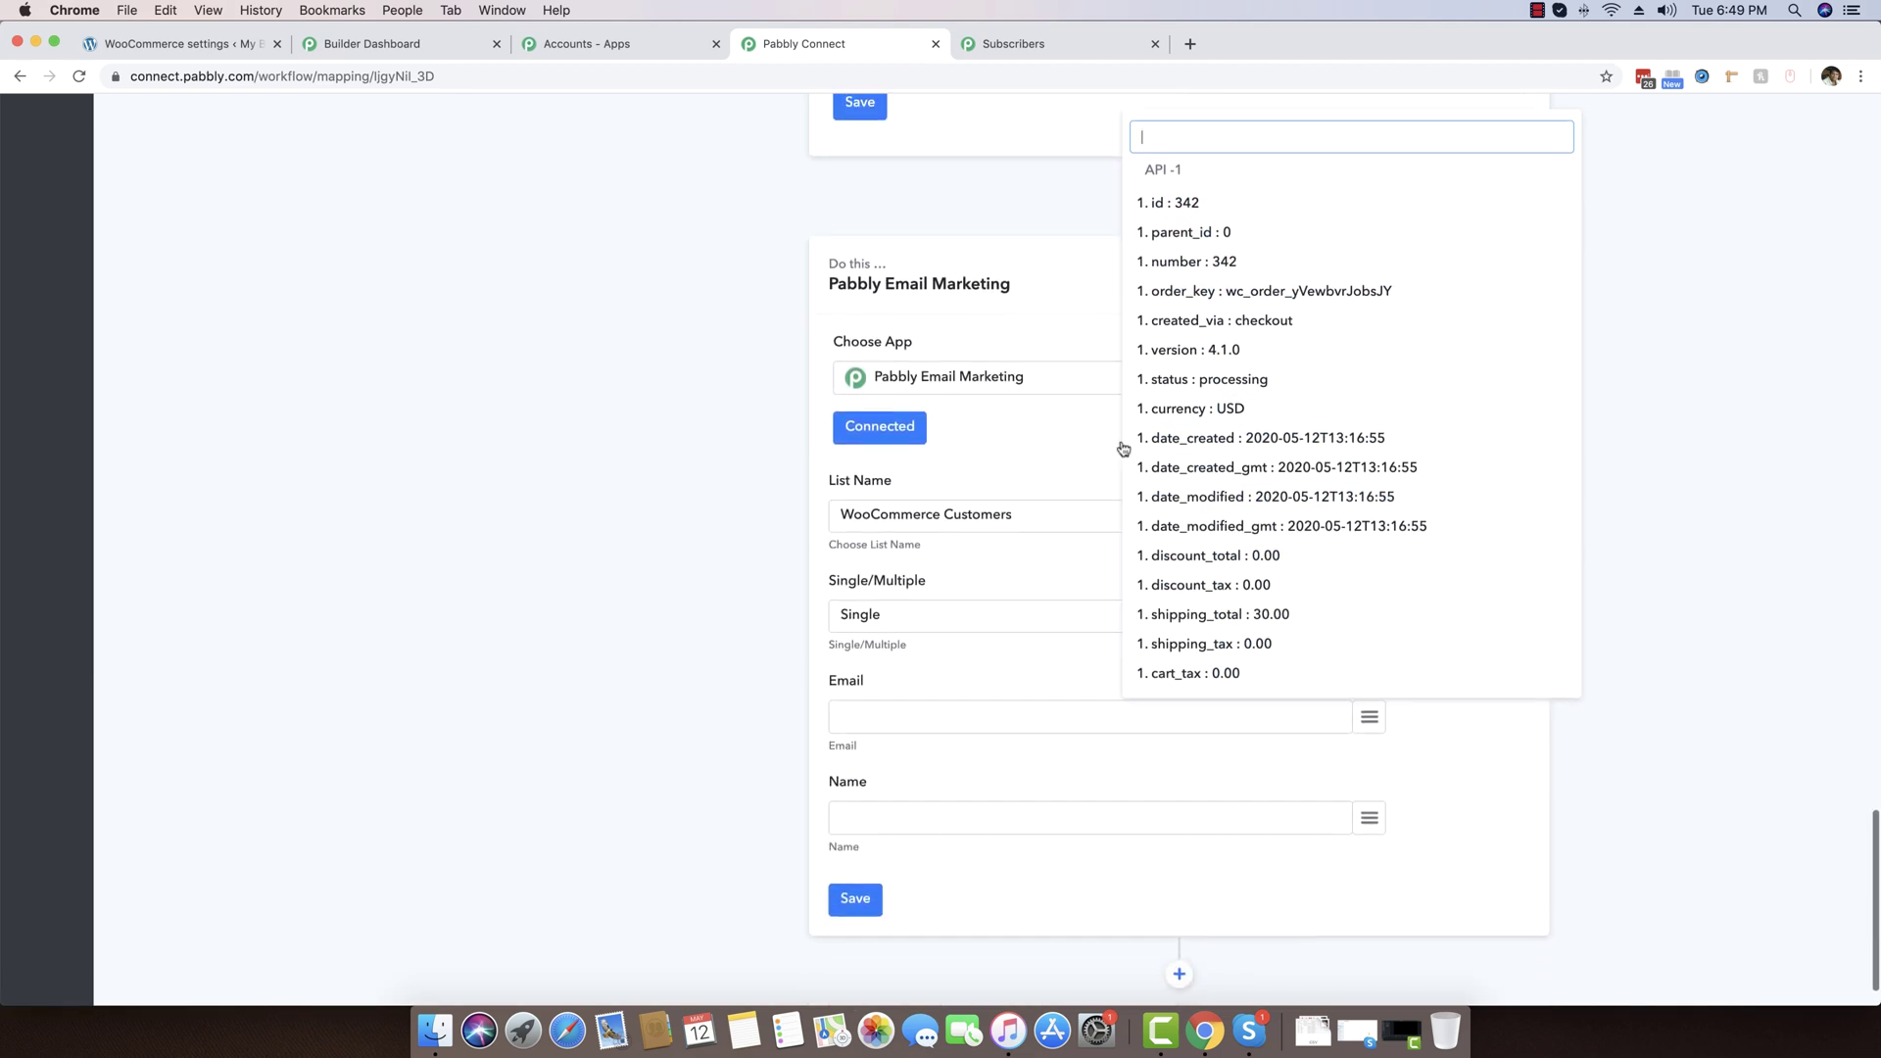
scroll(1215, 461, down, 6)
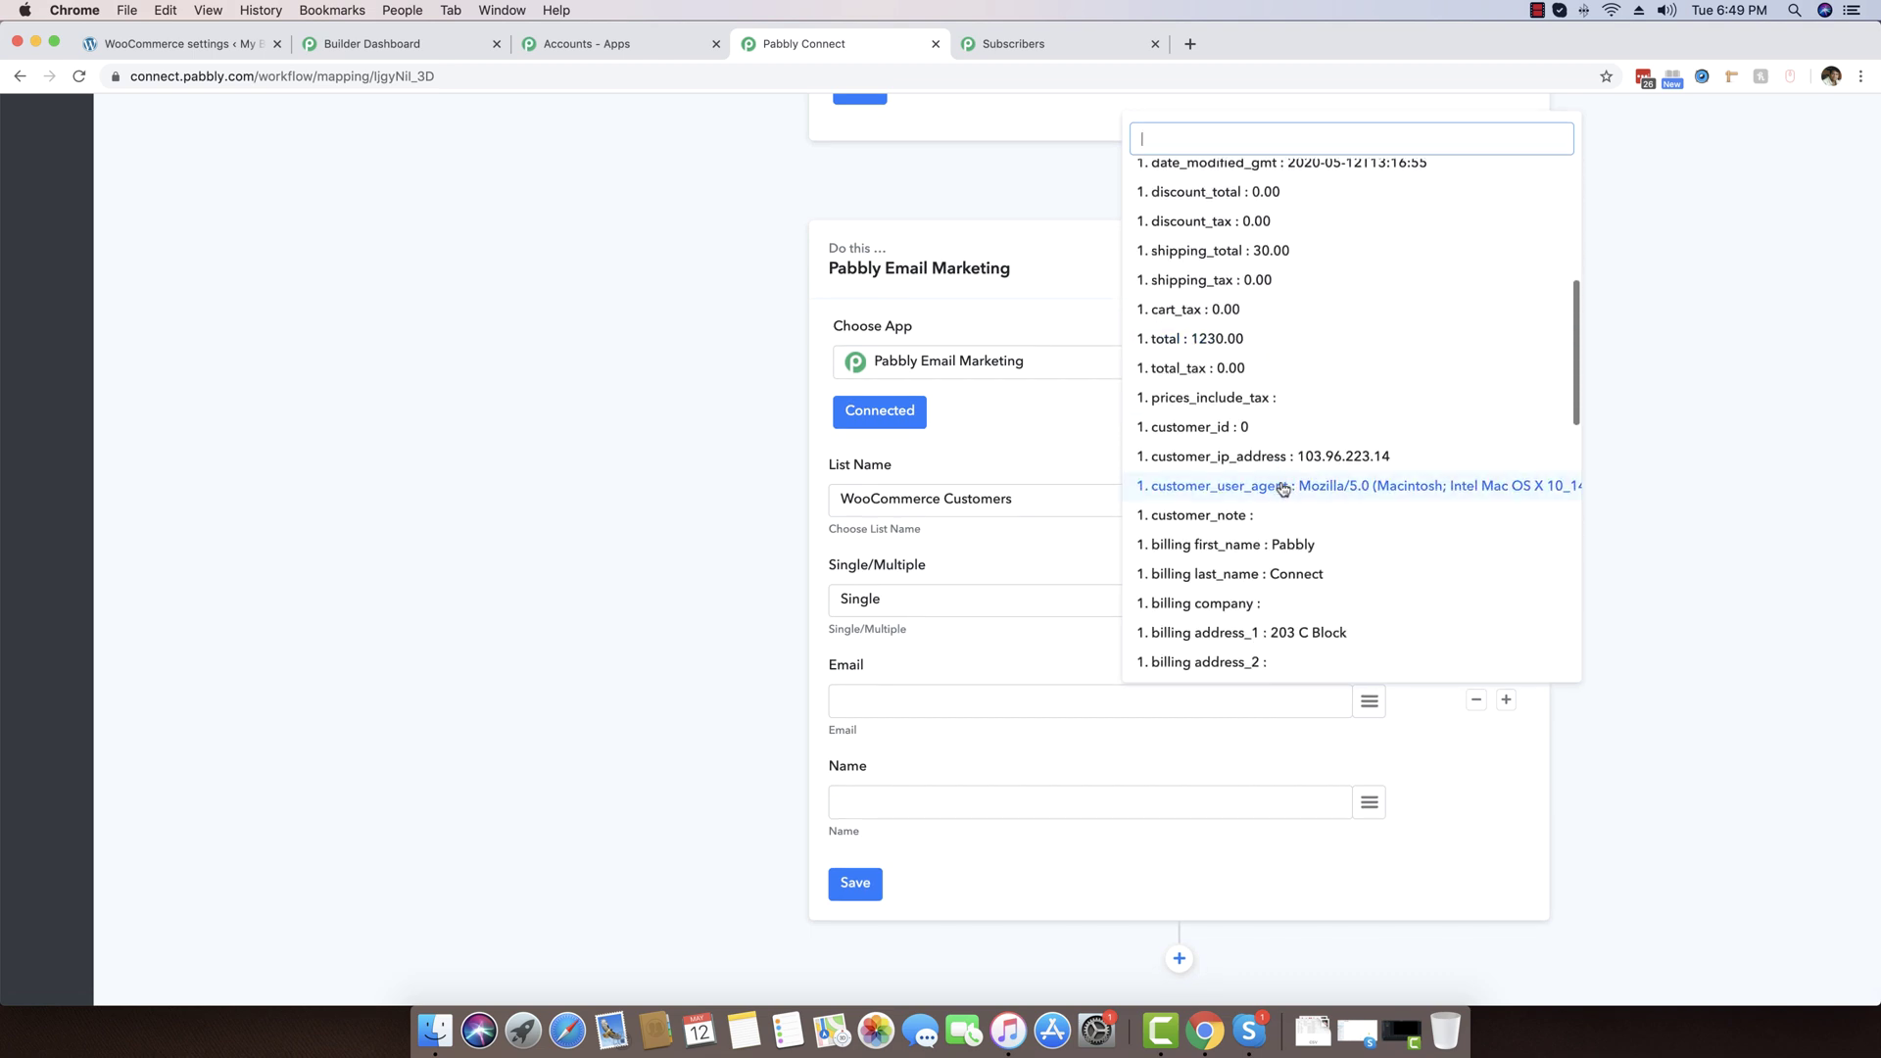
scroll(1279, 490, down, 5)
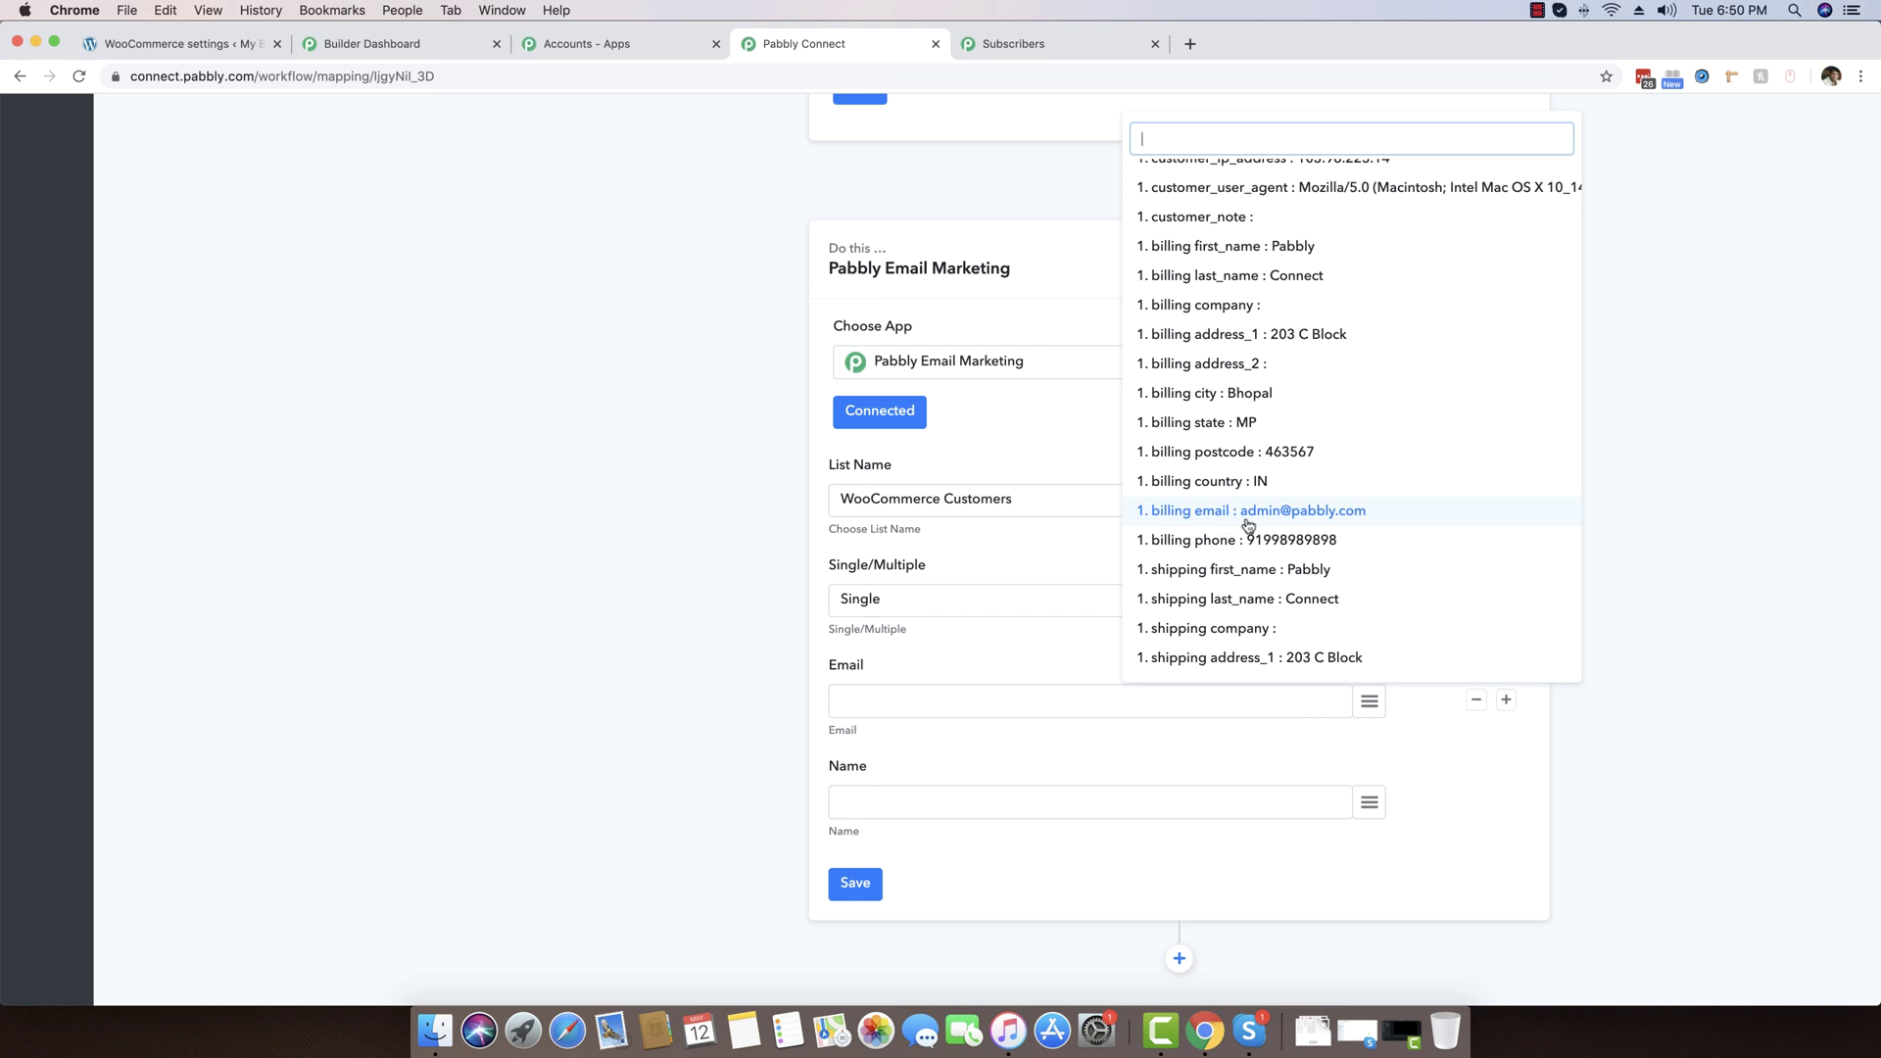
click(1321, 521)
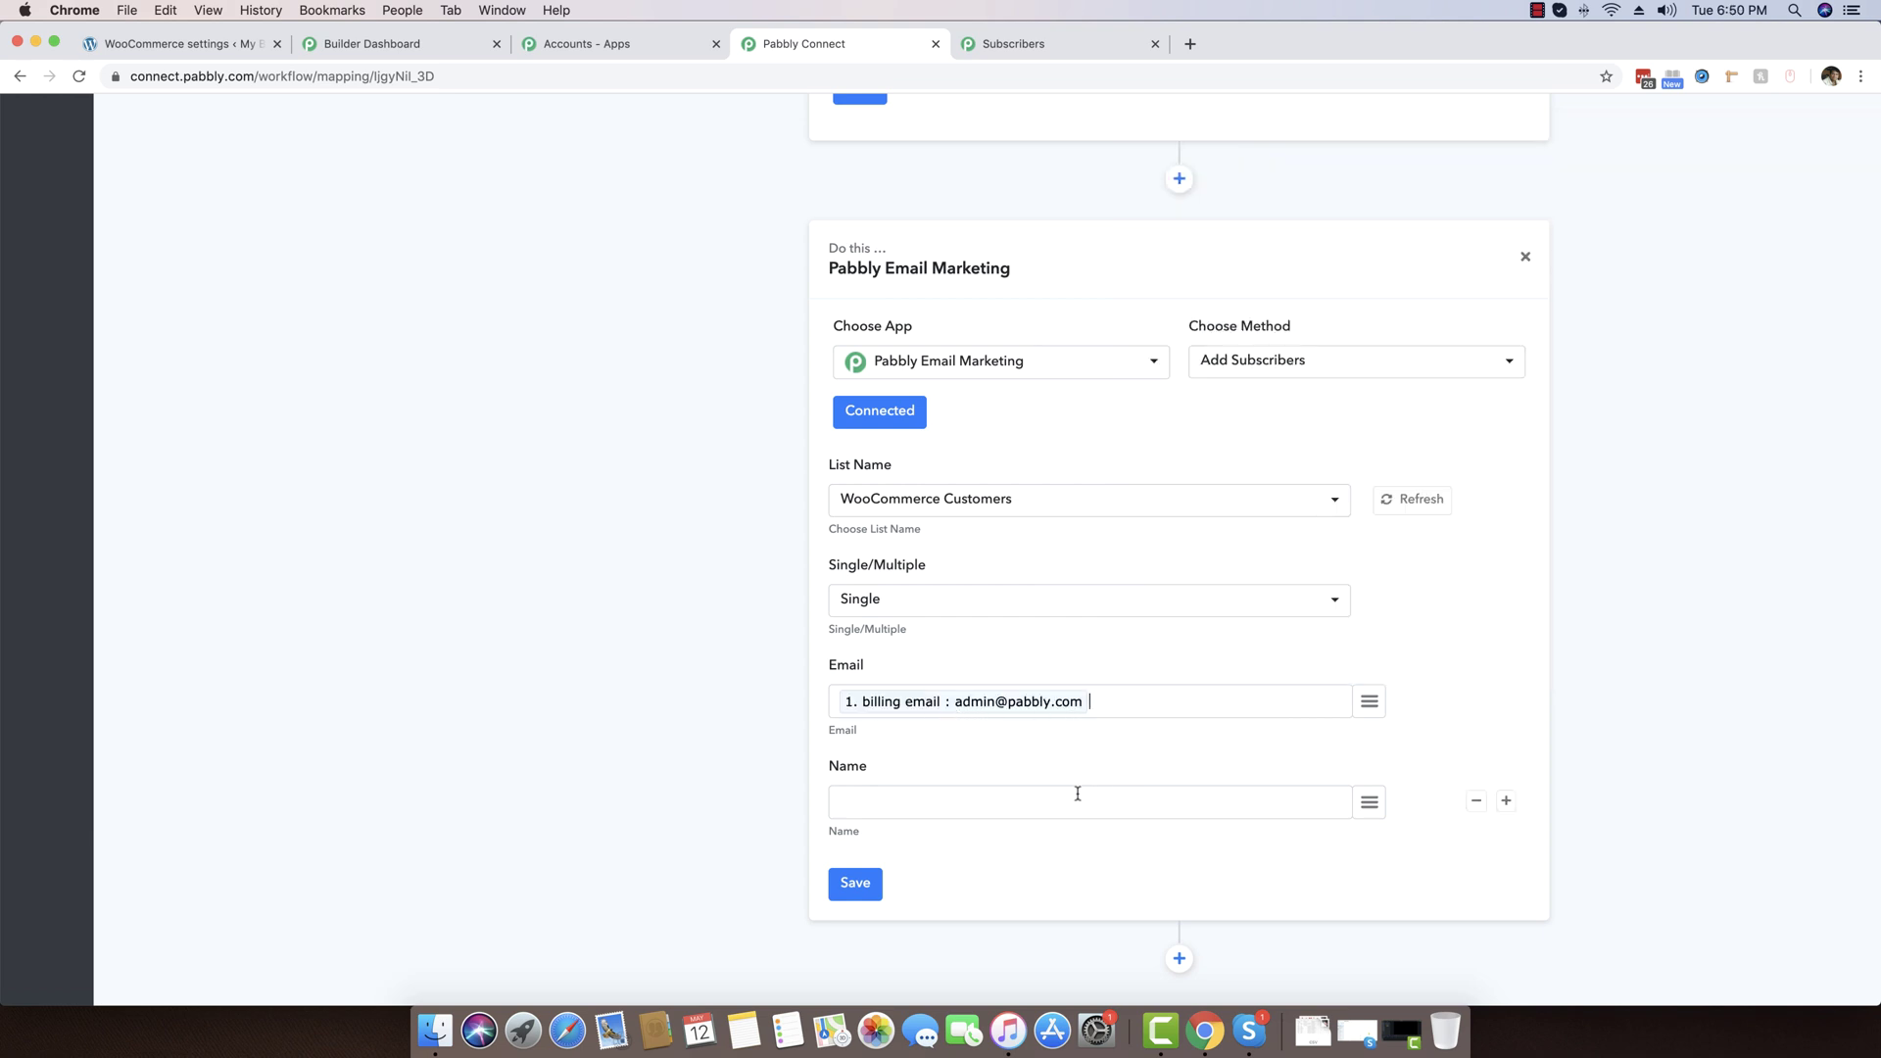
Map Name to billing first_name plus billing last_name and save the action
click(1368, 803)
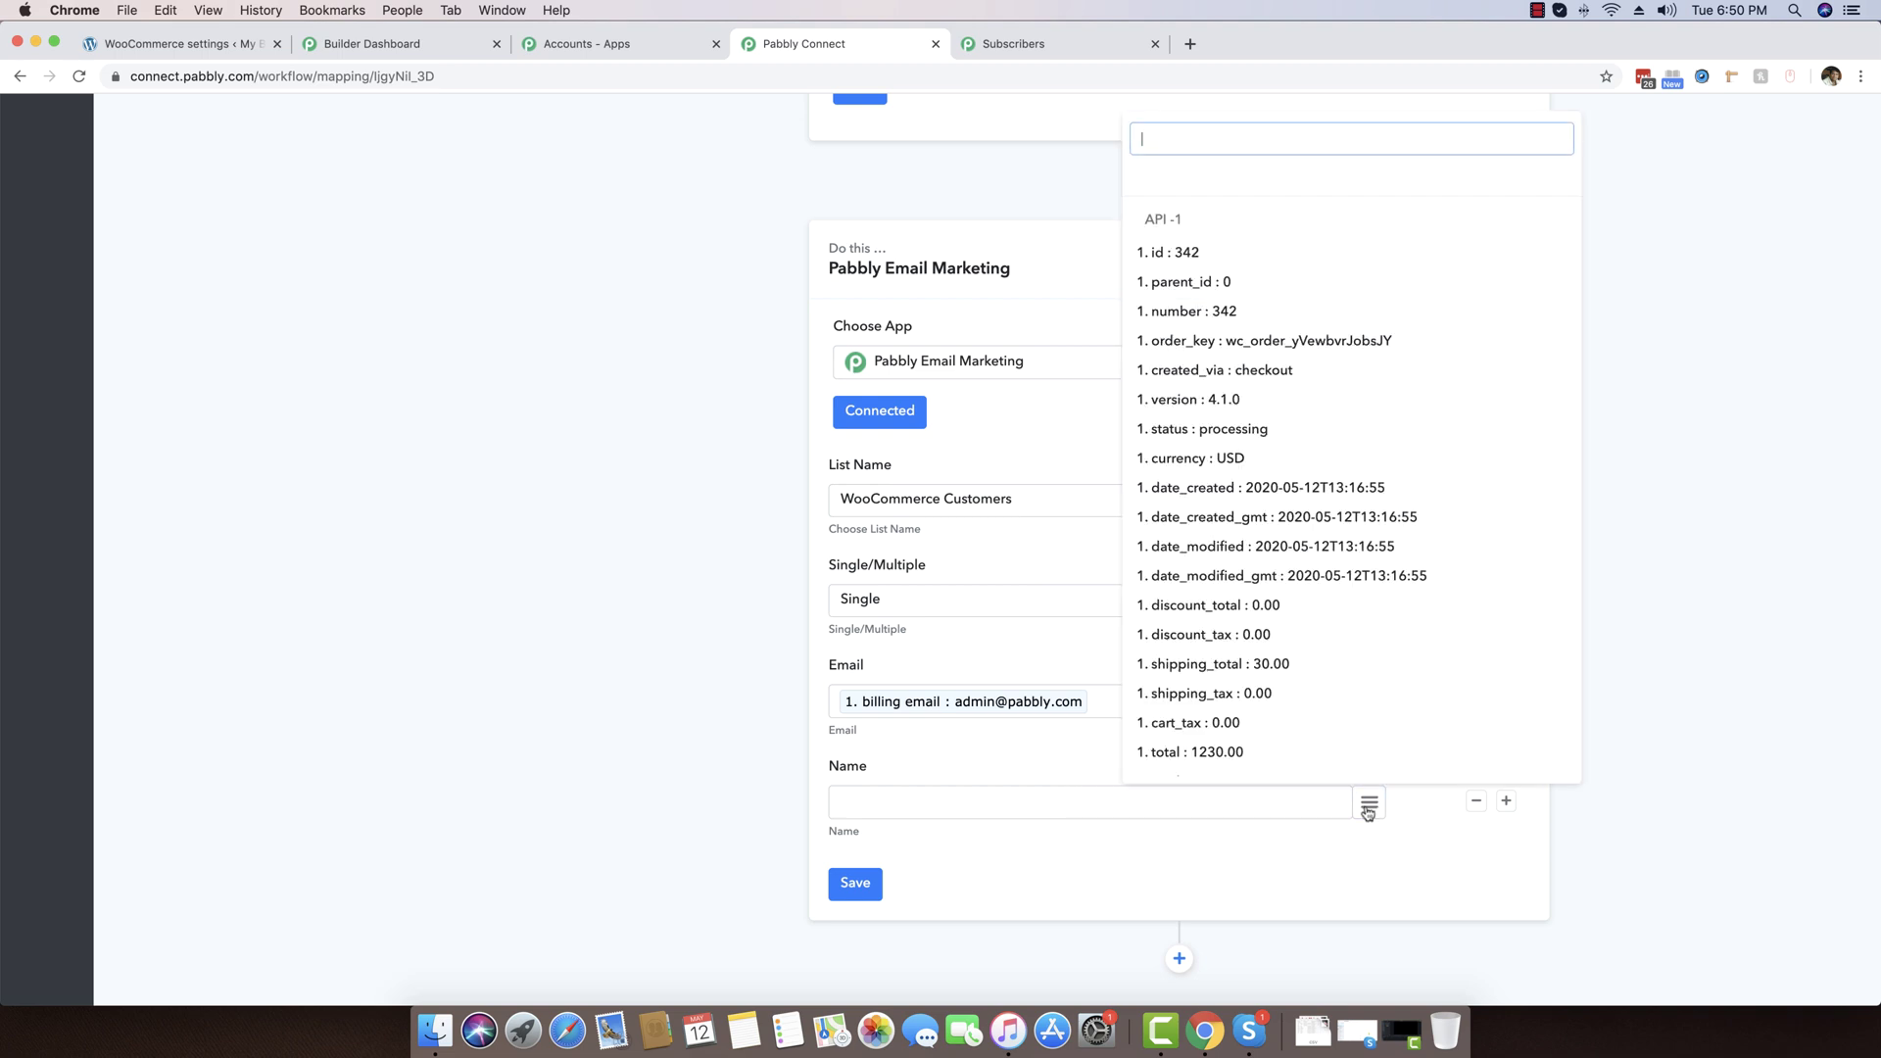
scroll(1316, 563, down, 3)
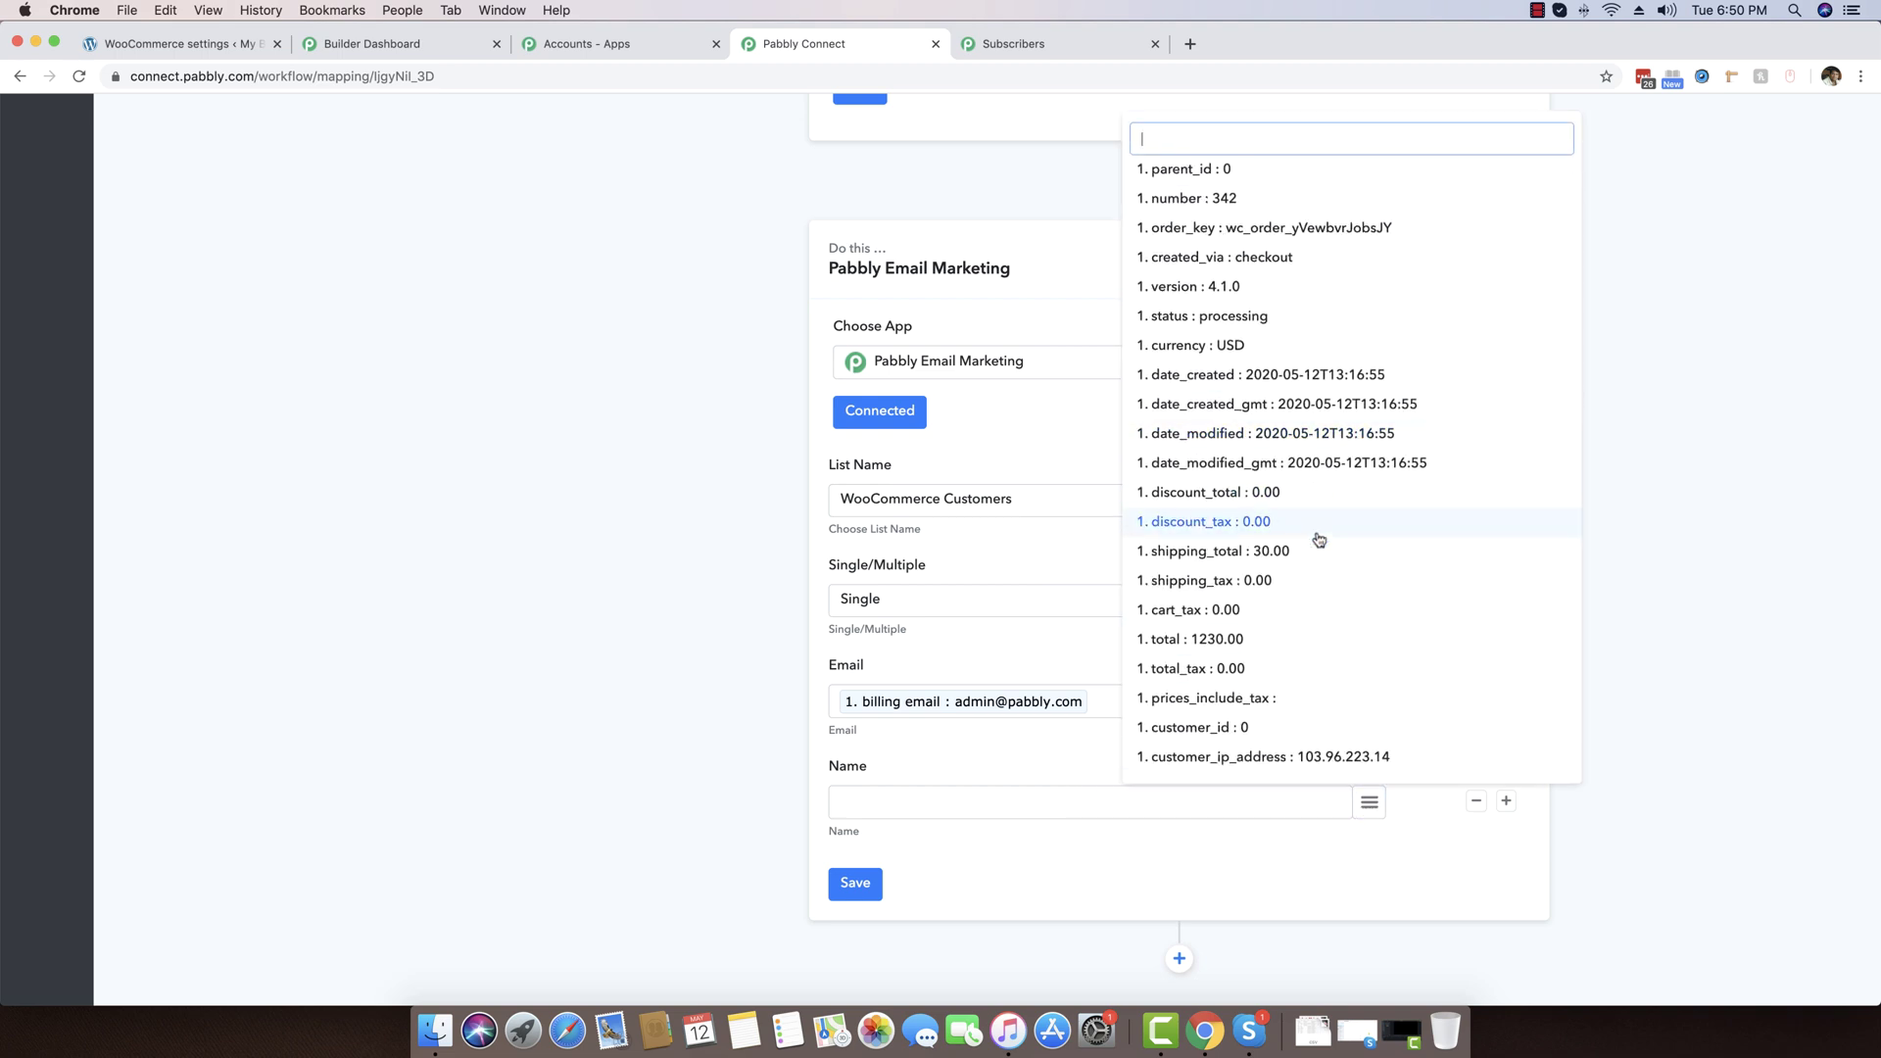
scroll(1319, 544, up, 3)
scroll(1319, 541, down, 5)
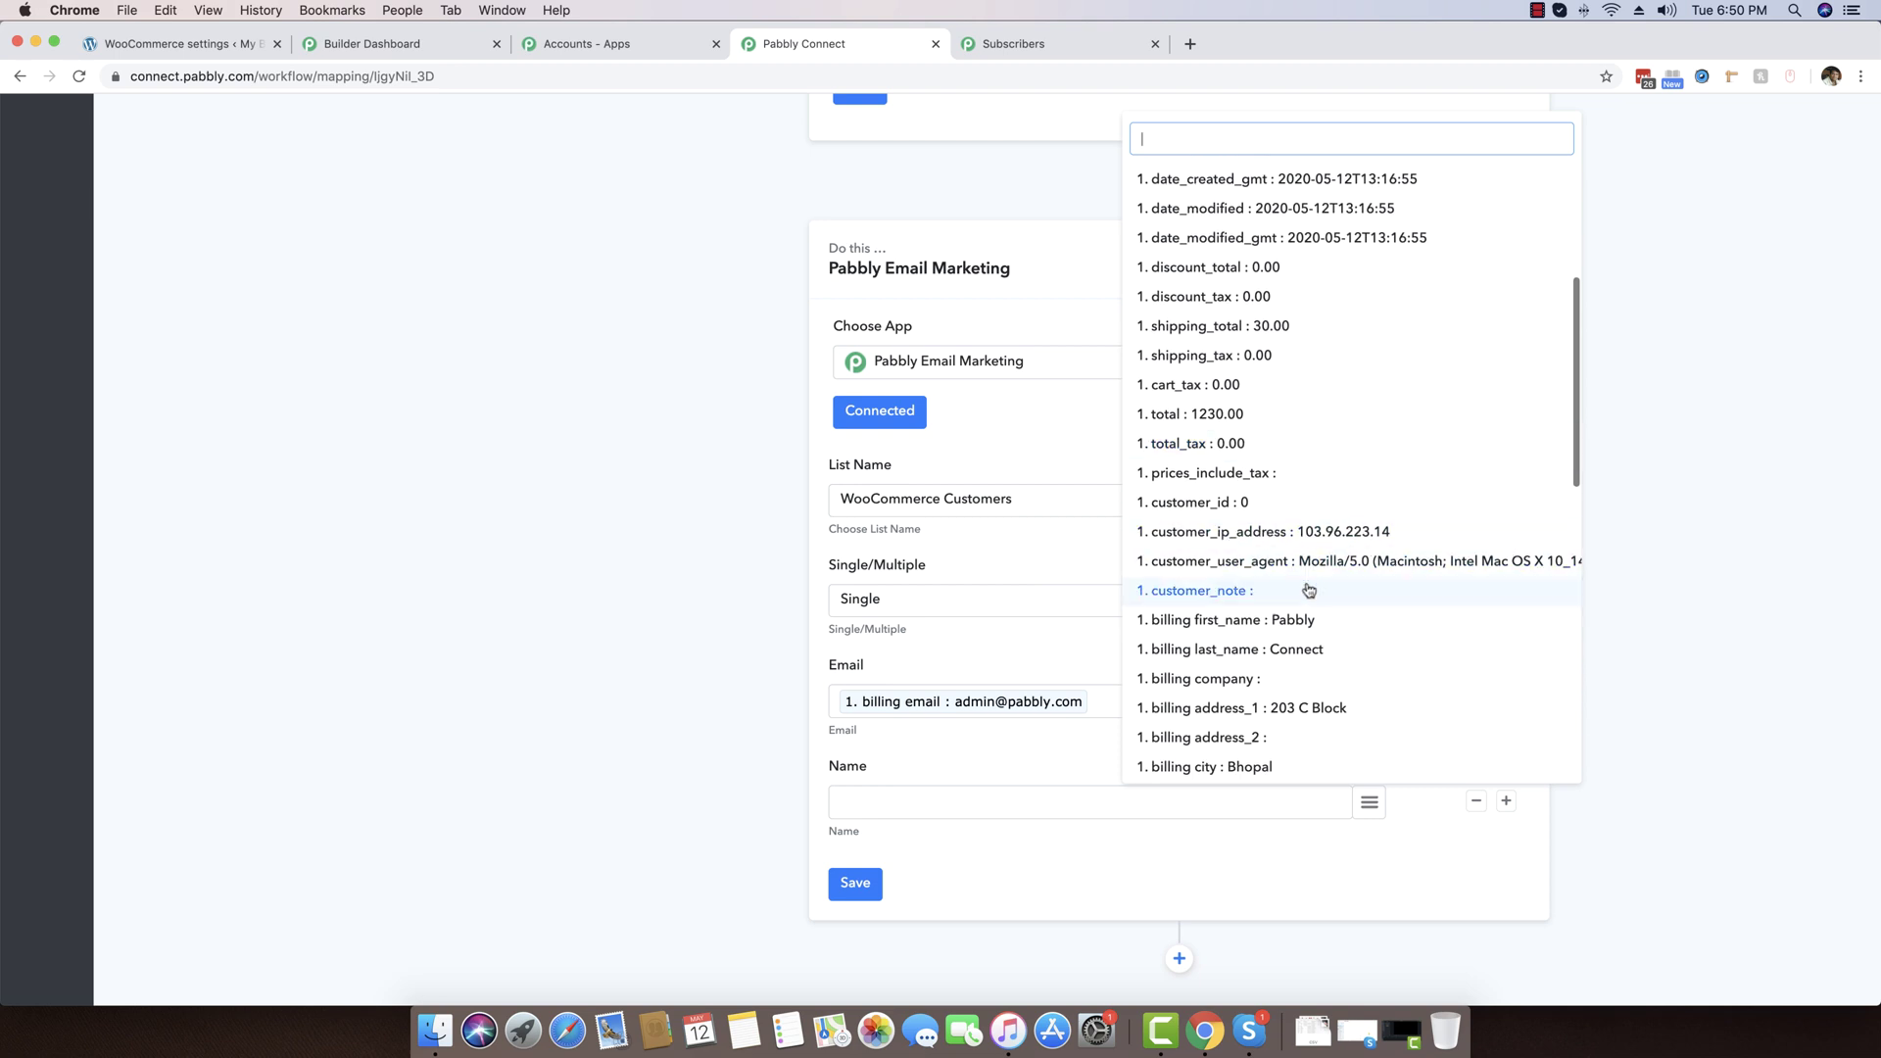
click(1258, 630)
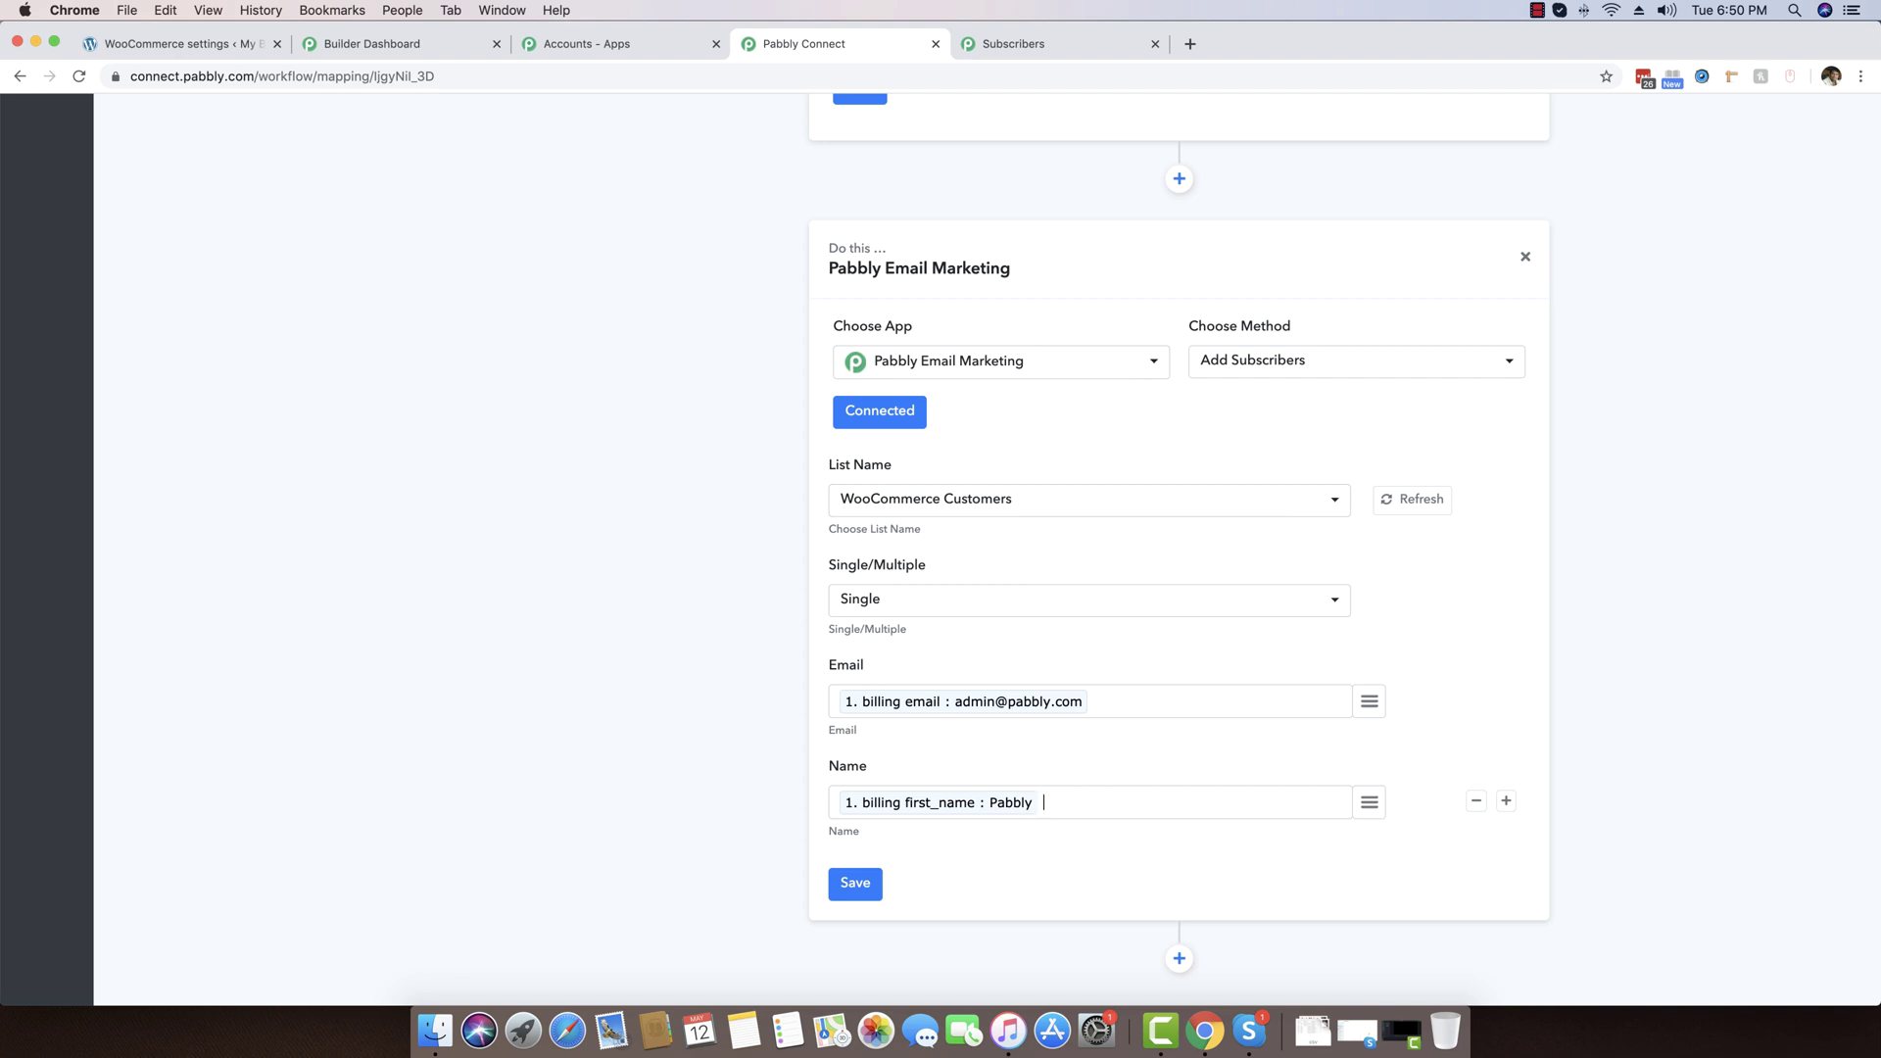
click(1369, 803)
scroll(1368, 617, down, 2)
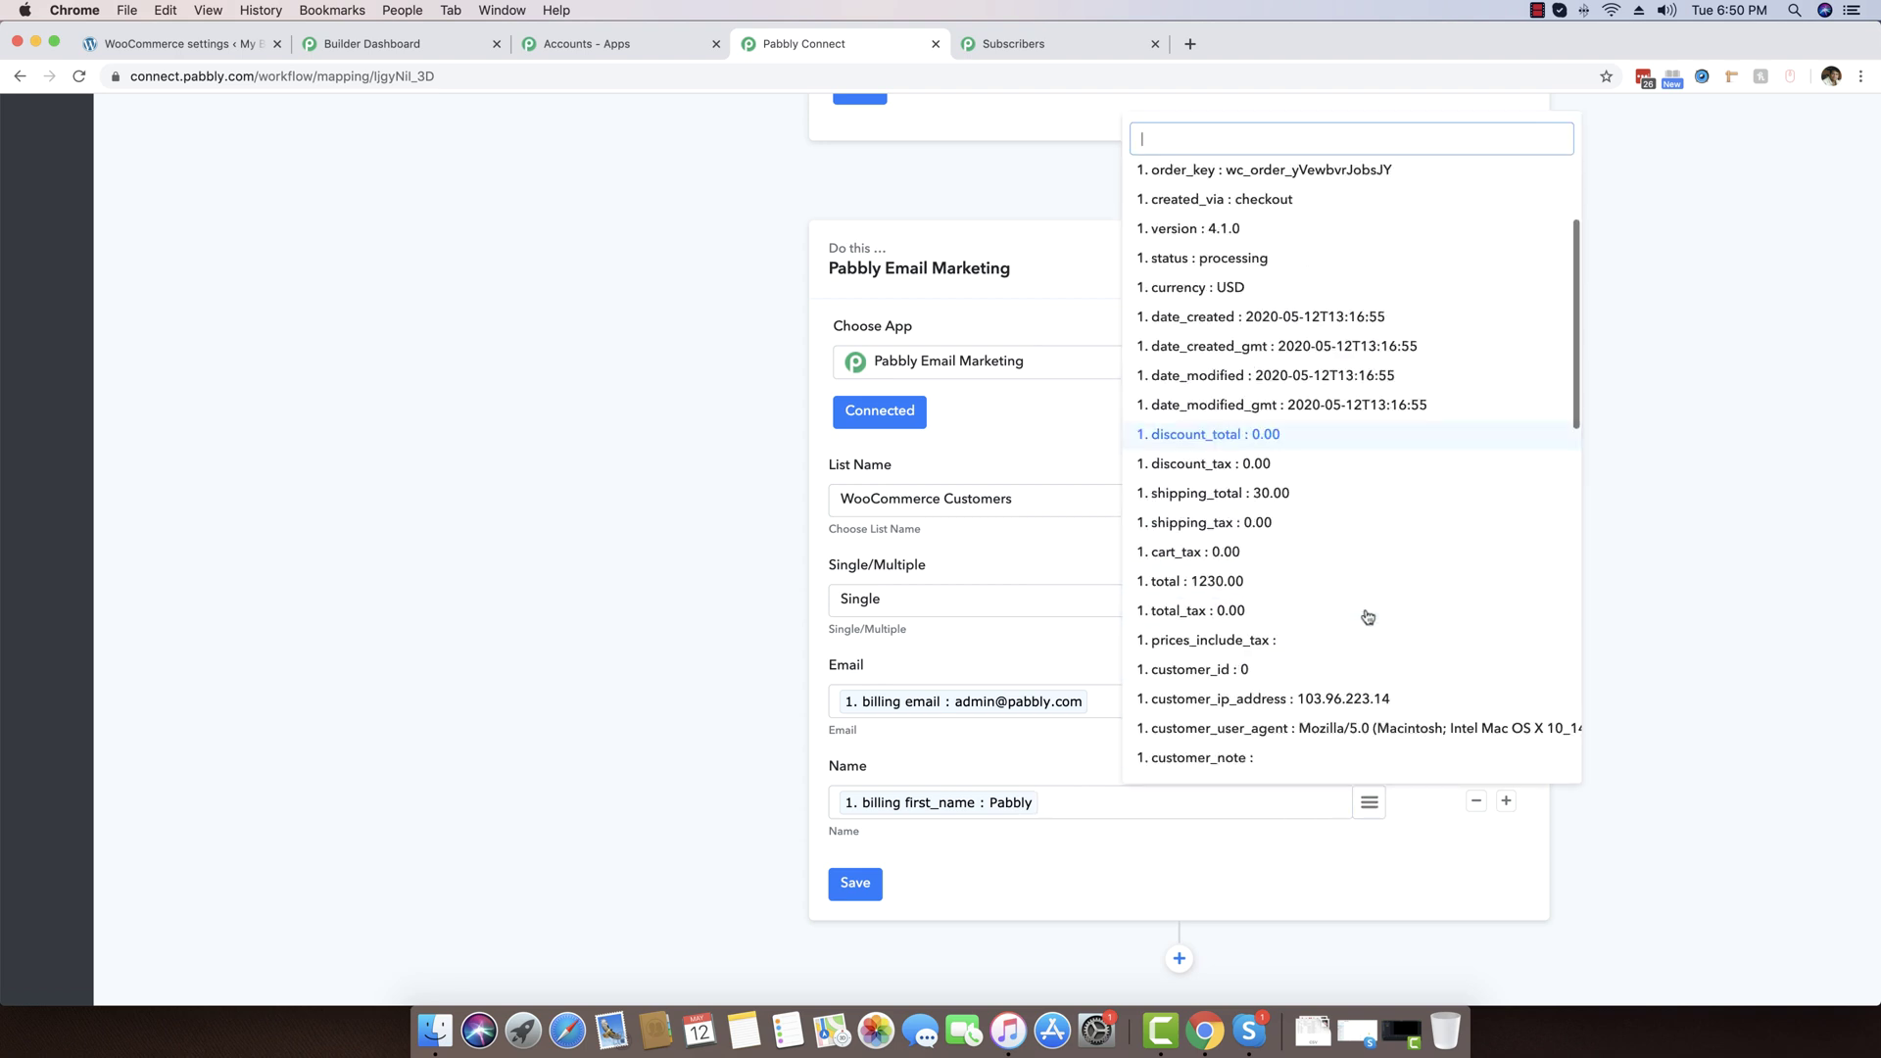
scroll(1368, 617, down, 5)
click(1245, 561)
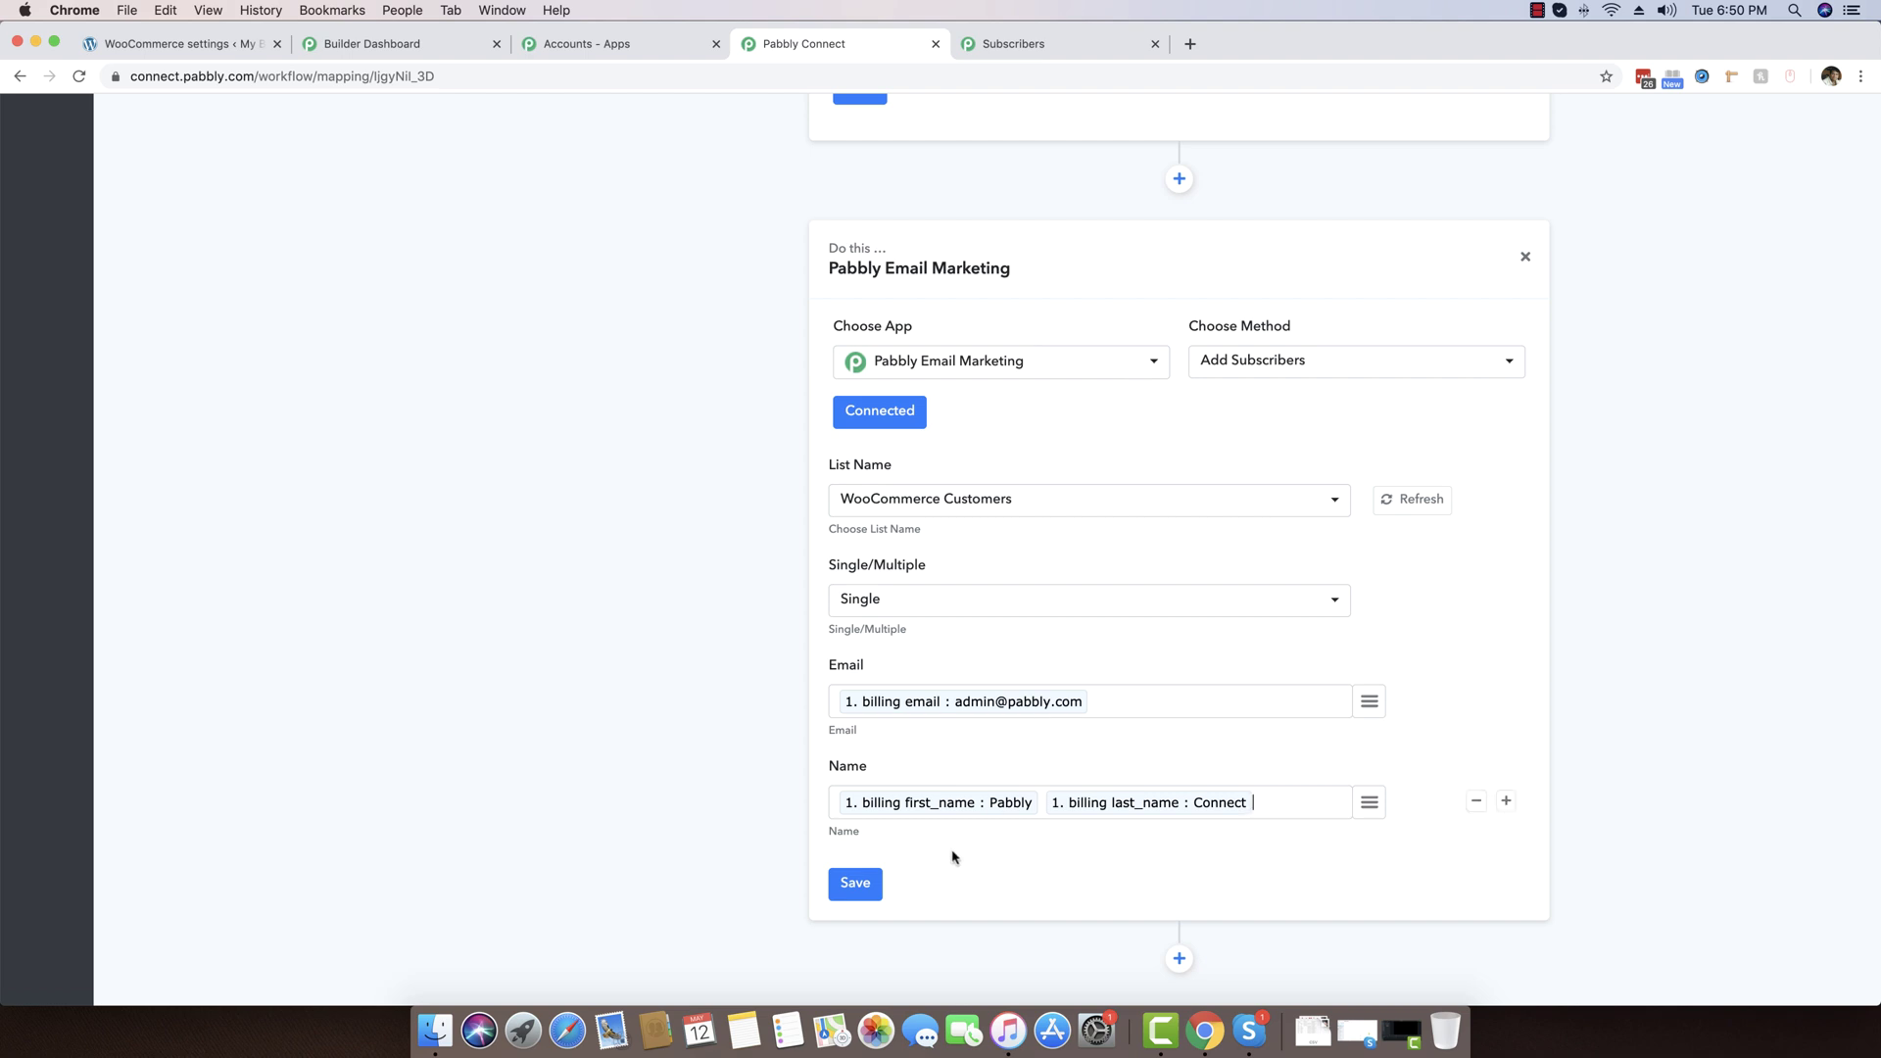
click(855, 885)
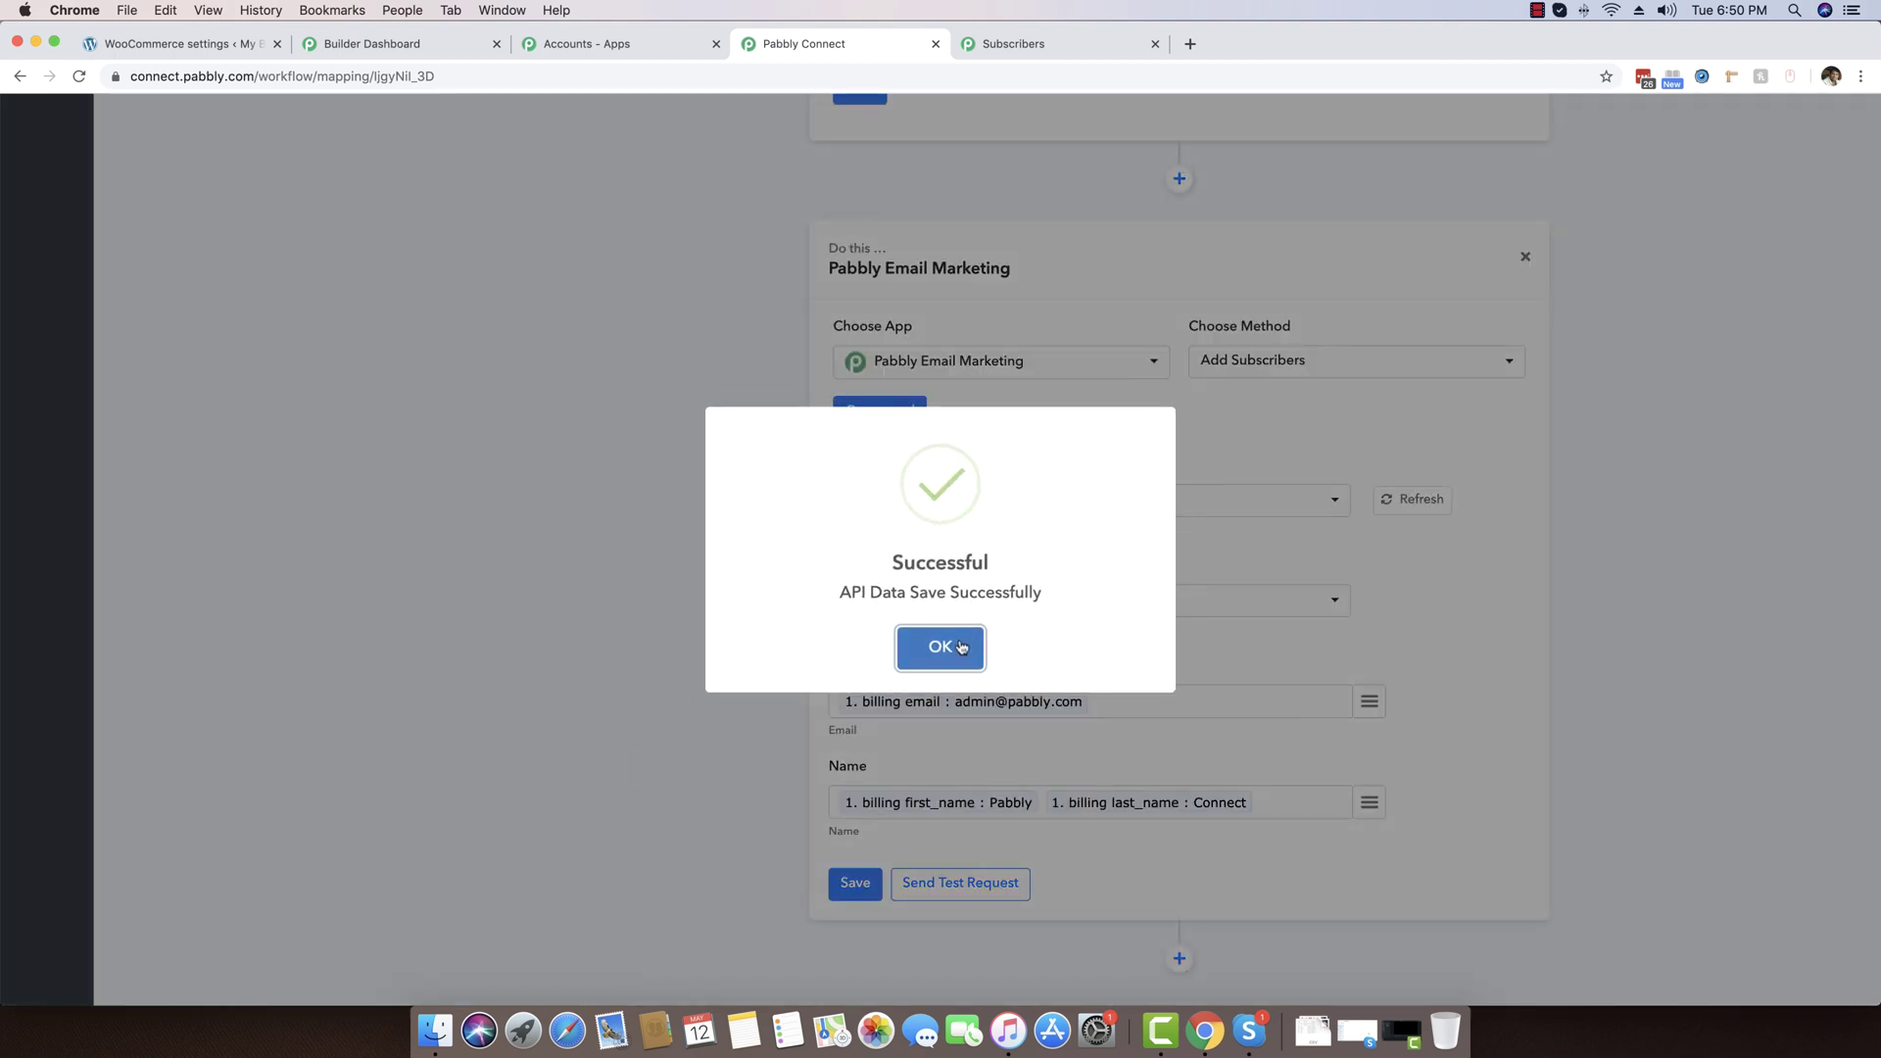
Send a test request for Add Subscribers, confirm the success response, then switch to the Subscribers tab
click(962, 648)
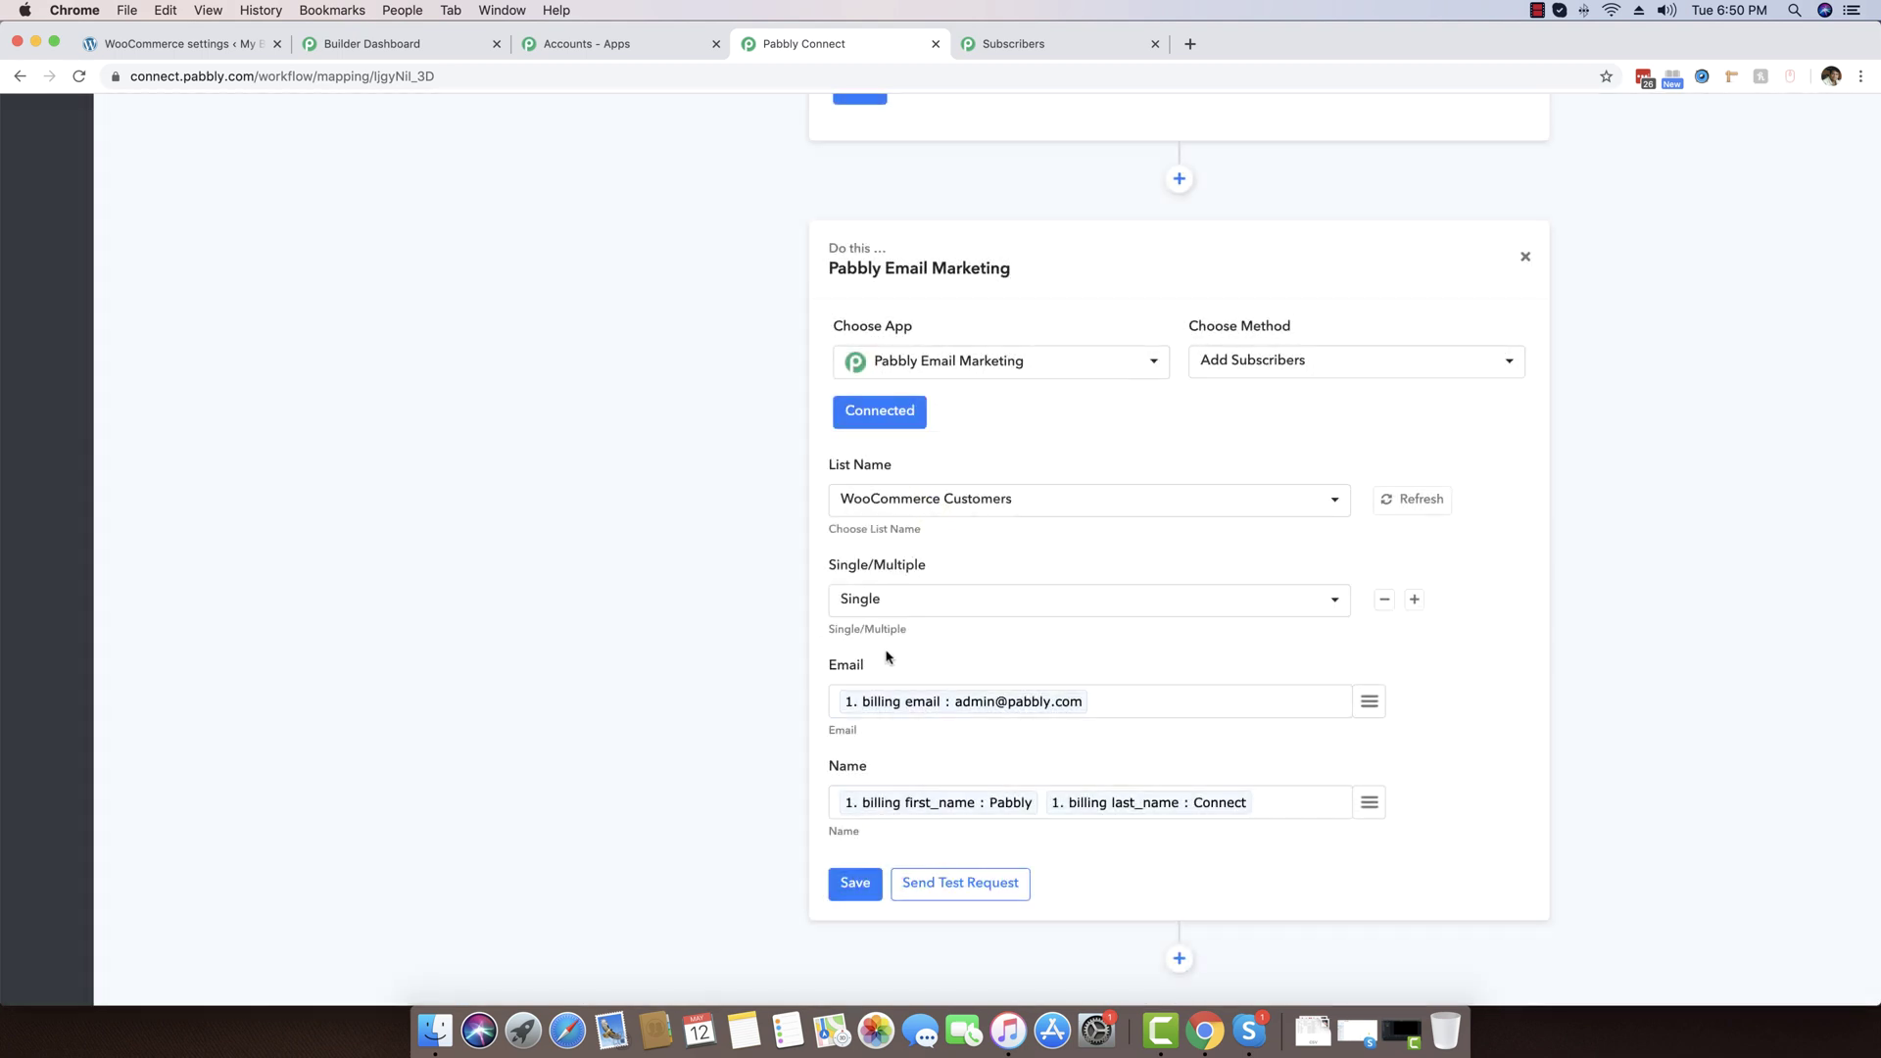
scroll(726, 666, down, 1)
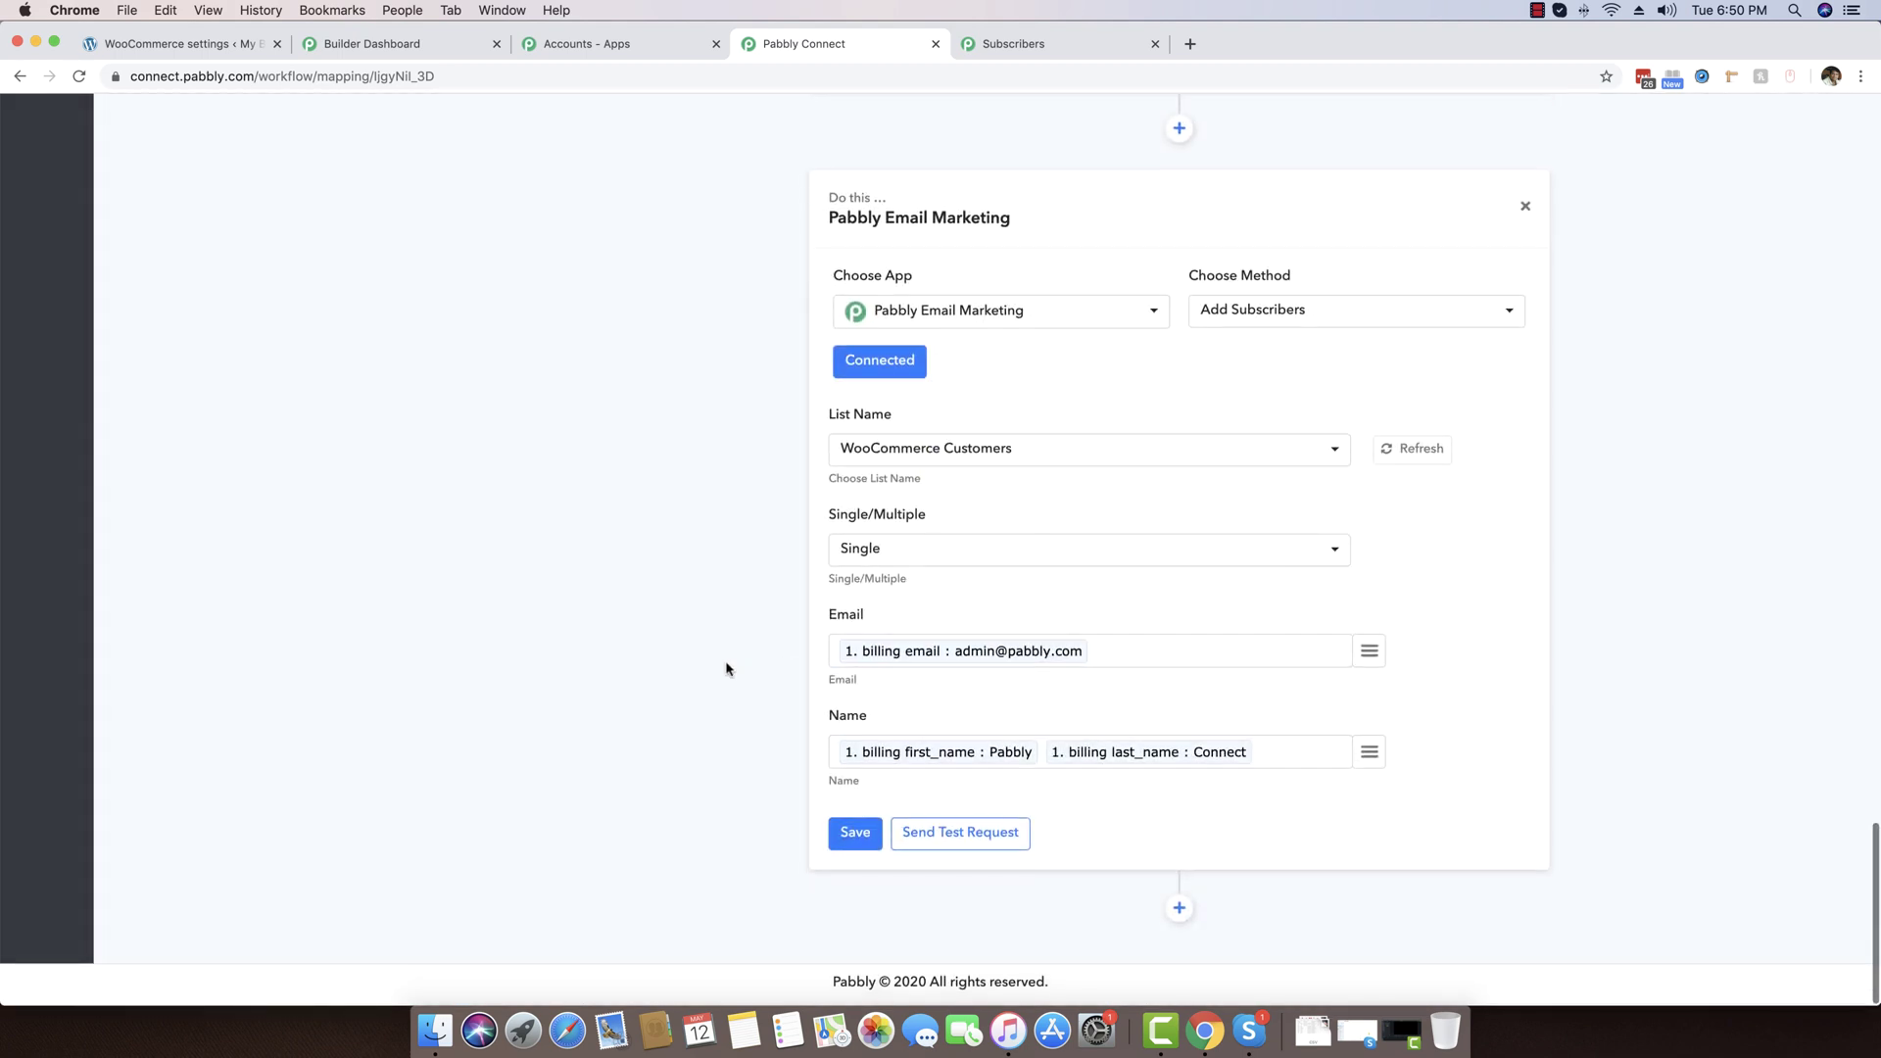
click(955, 843)
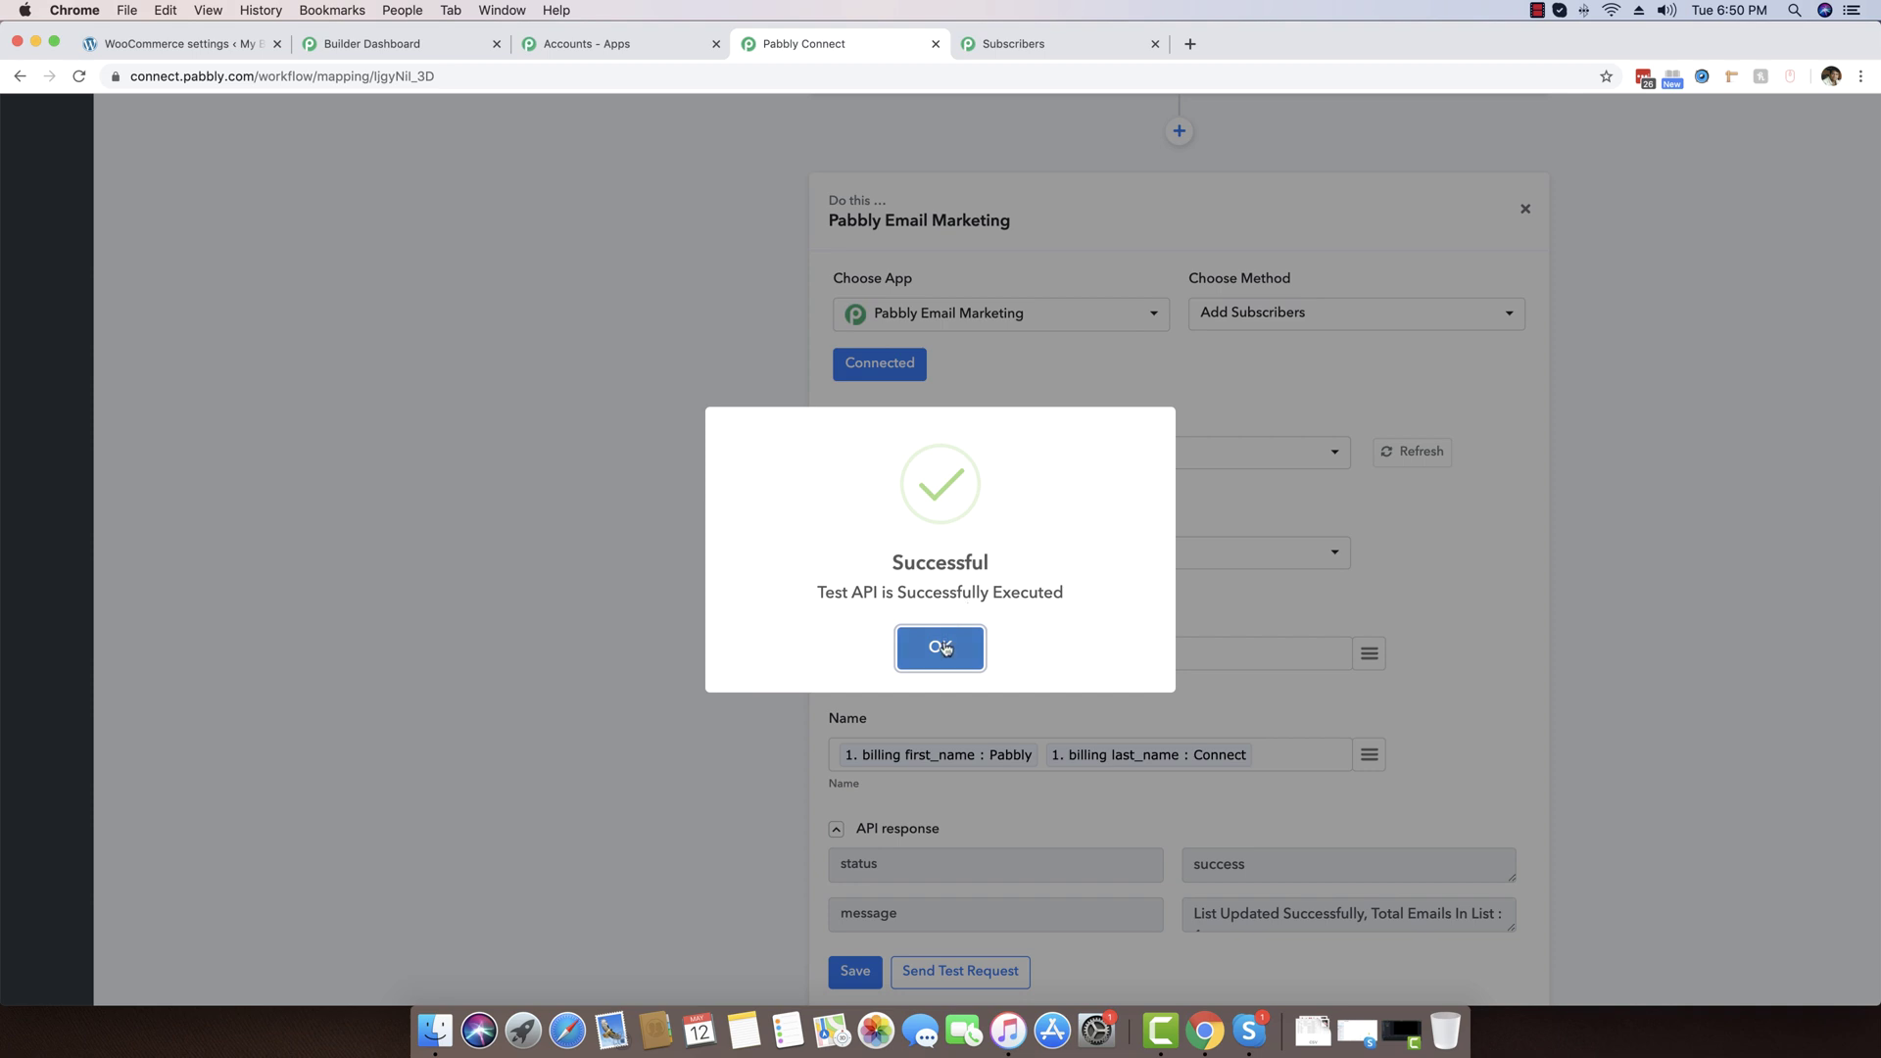
click(942, 648)
scroll(1105, 760, down, 3)
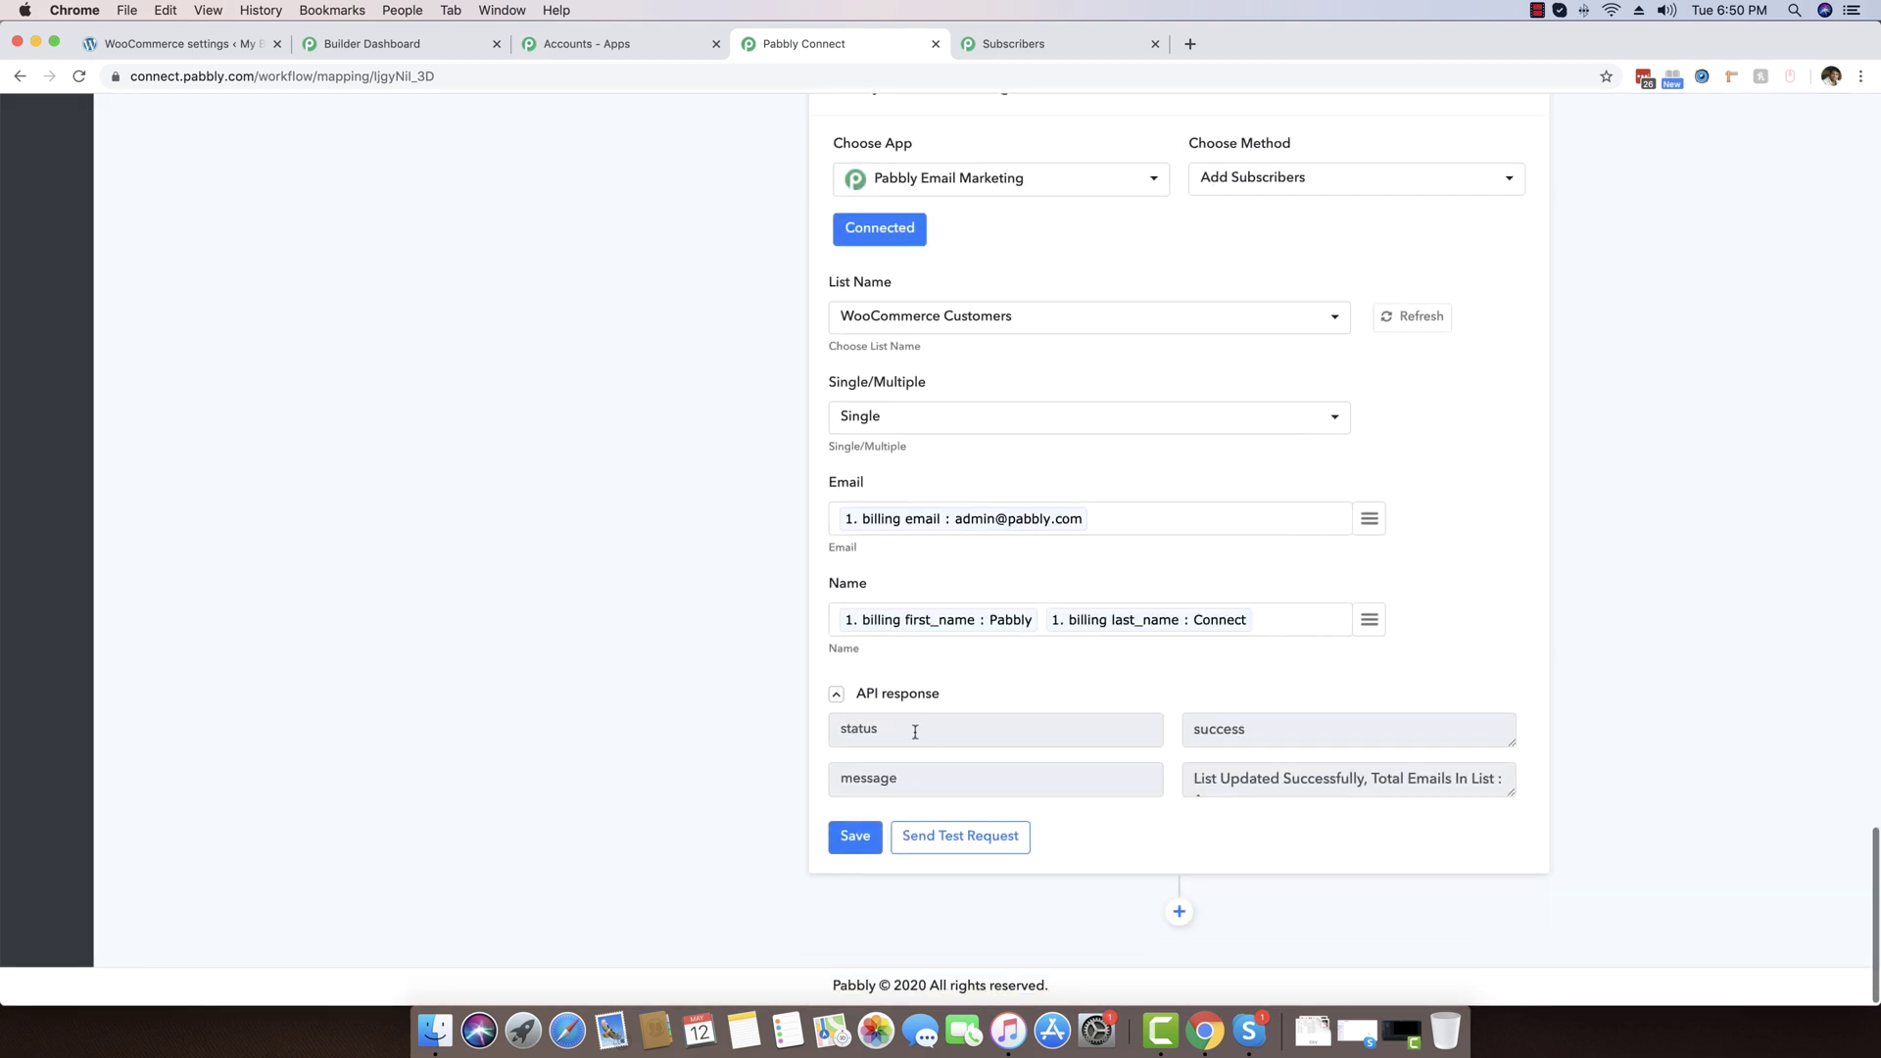
double_click(1227, 731)
click(1064, 44)
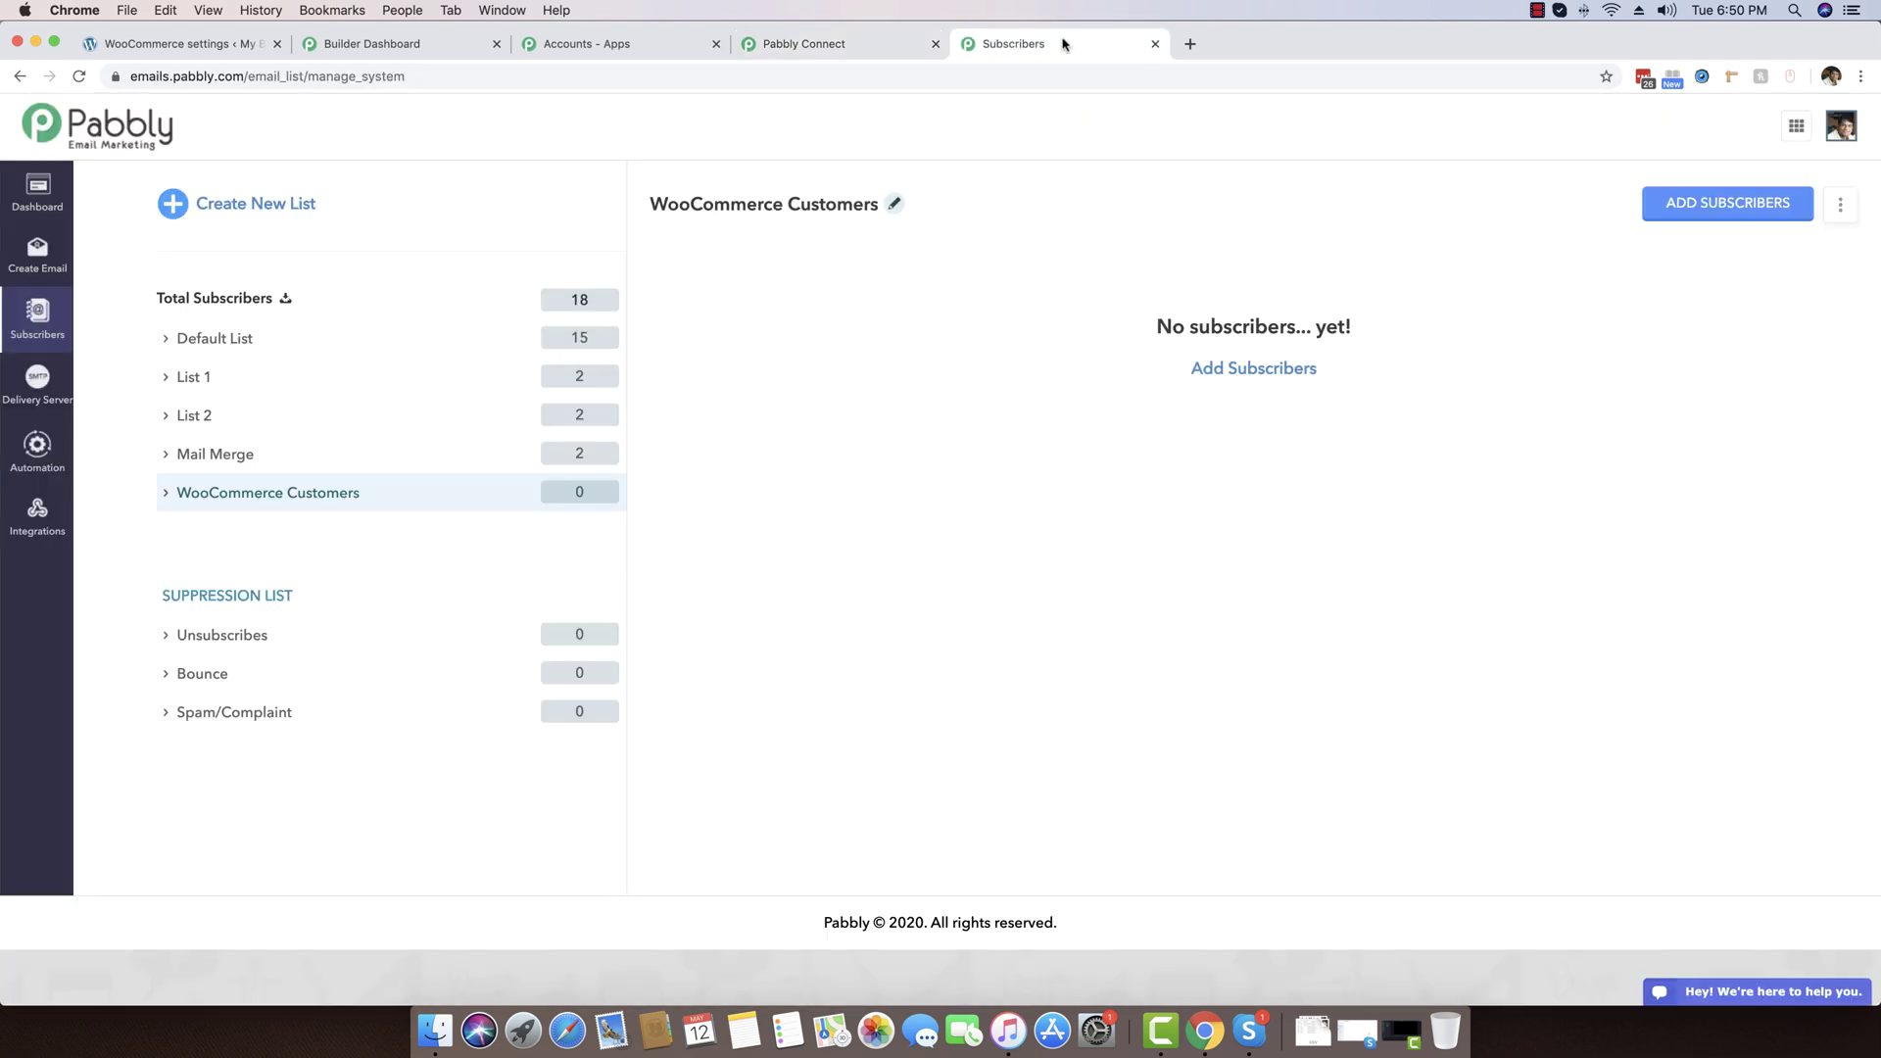
Refresh WooCommerce Customers to see the 1 new test subscriber, then return to Pabbly Connect
click(479, 503)
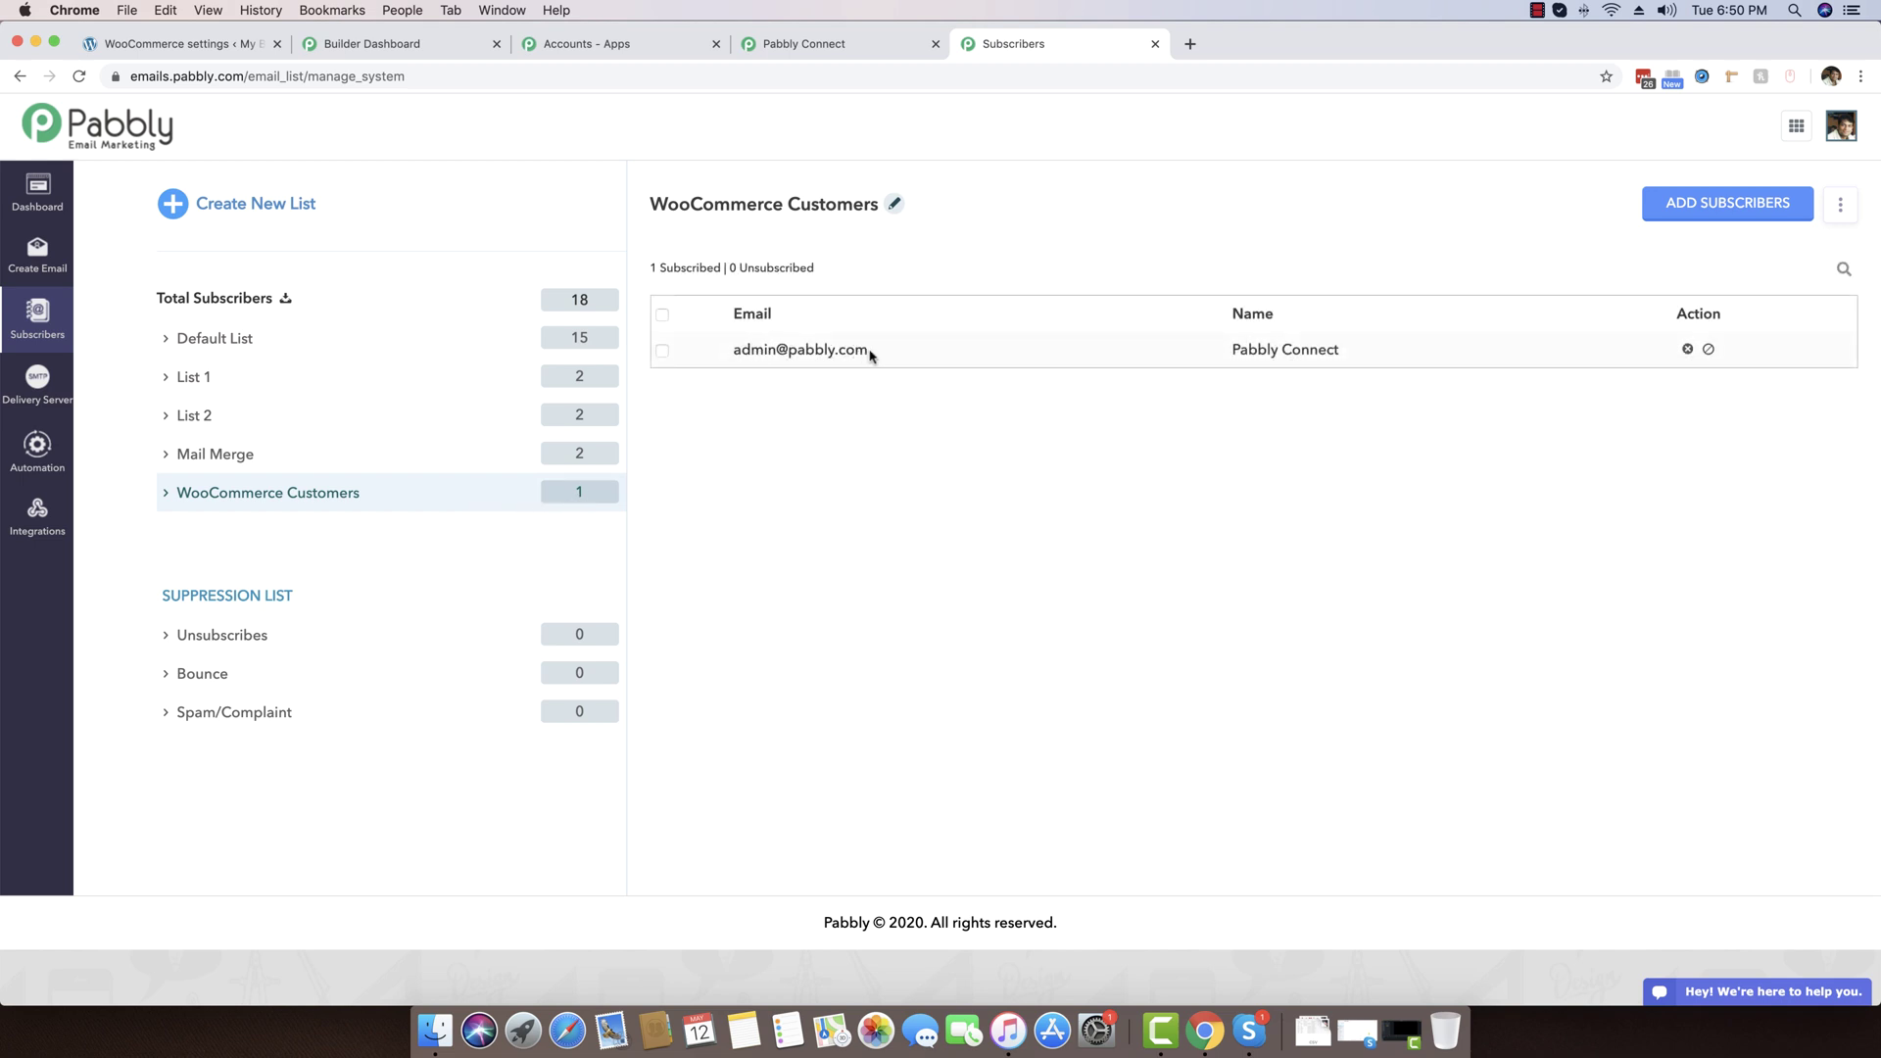
click(873, 45)
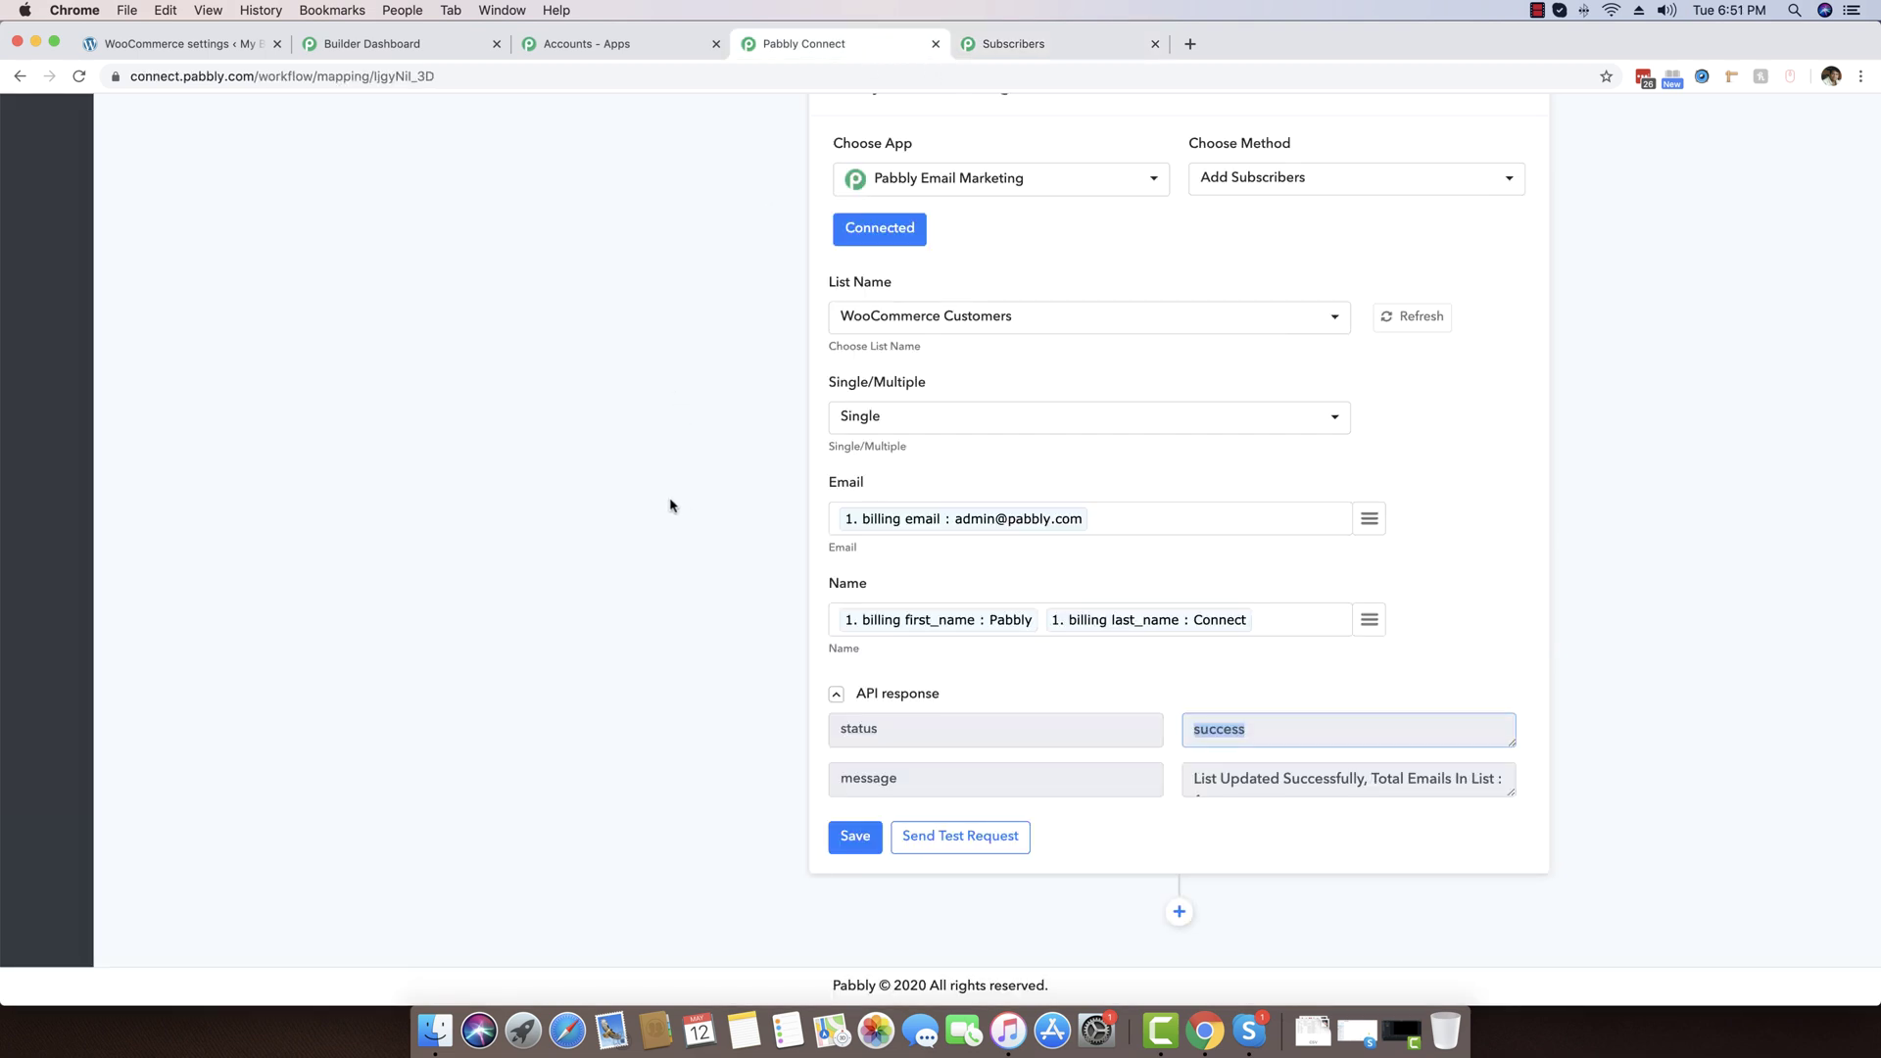
Resave the Add Subscribers settings and collapse the Webhook response section
click(856, 838)
key(Return)
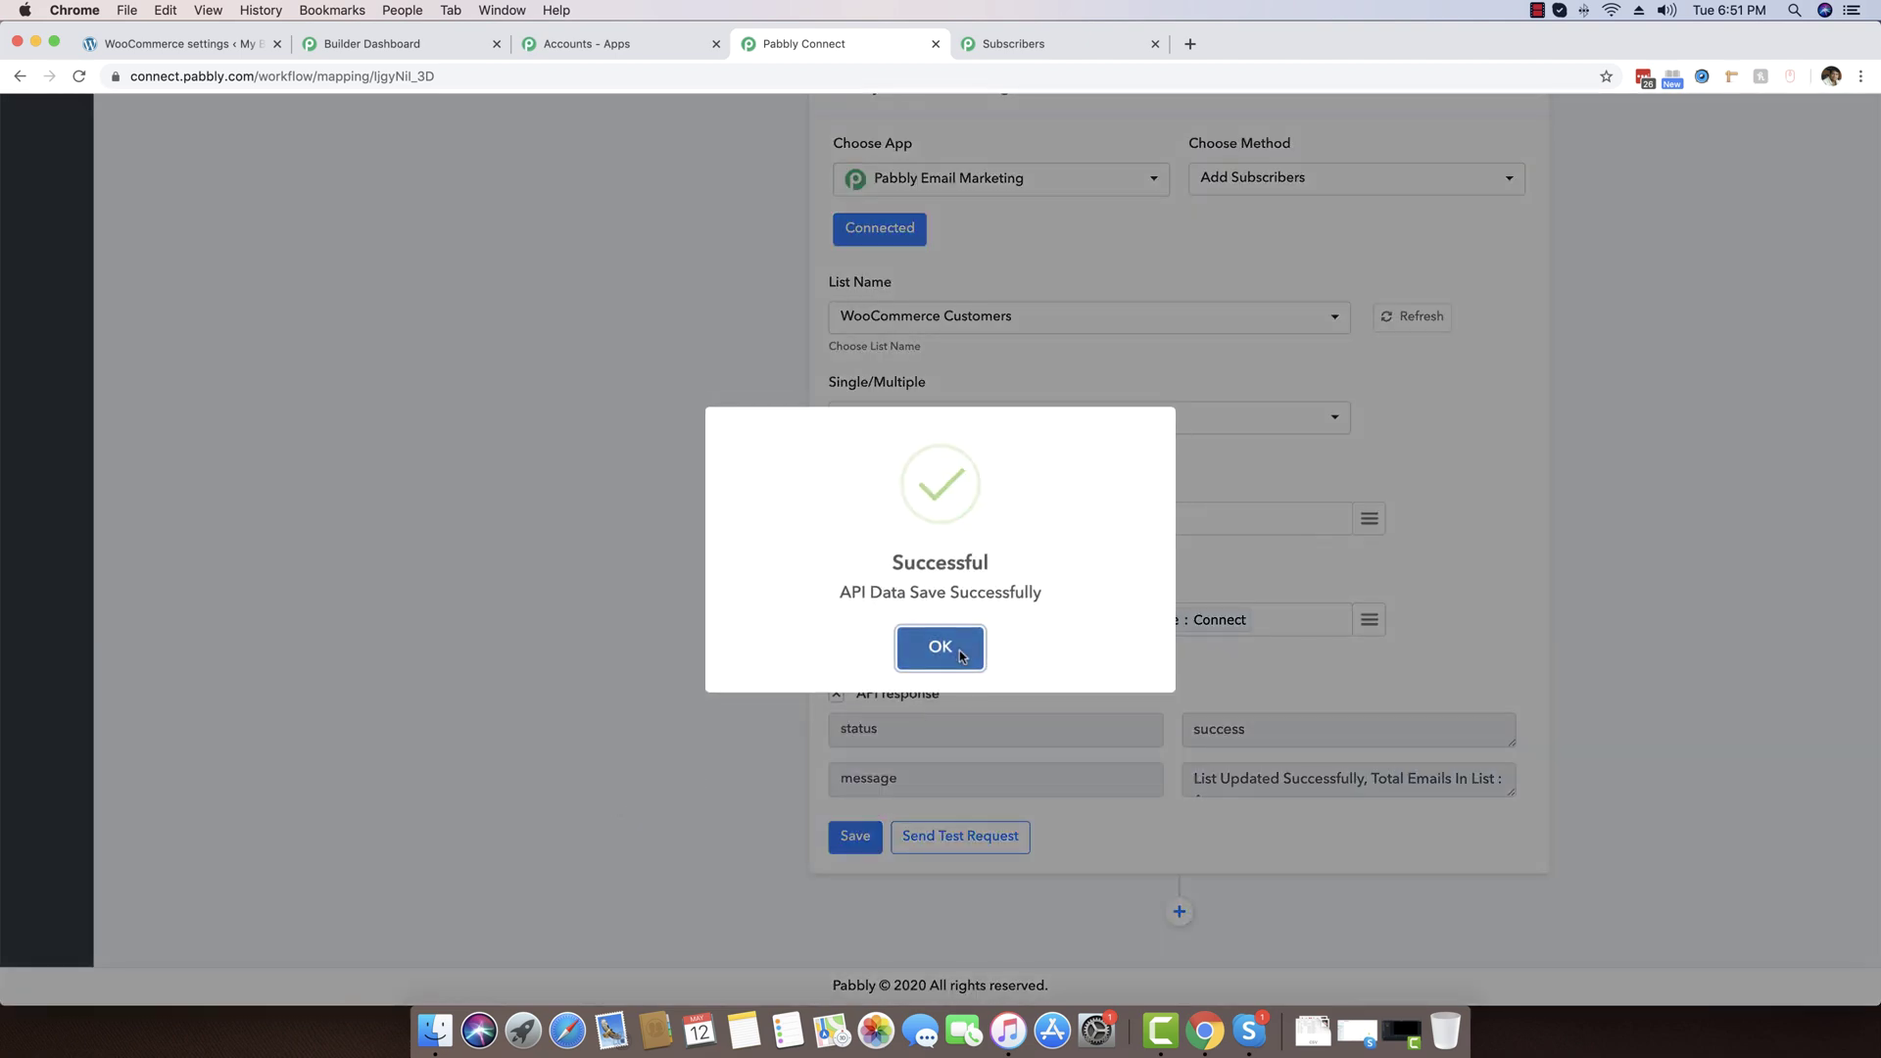
scroll(605, 545, up, 10)
scroll(605, 548, up, 15)
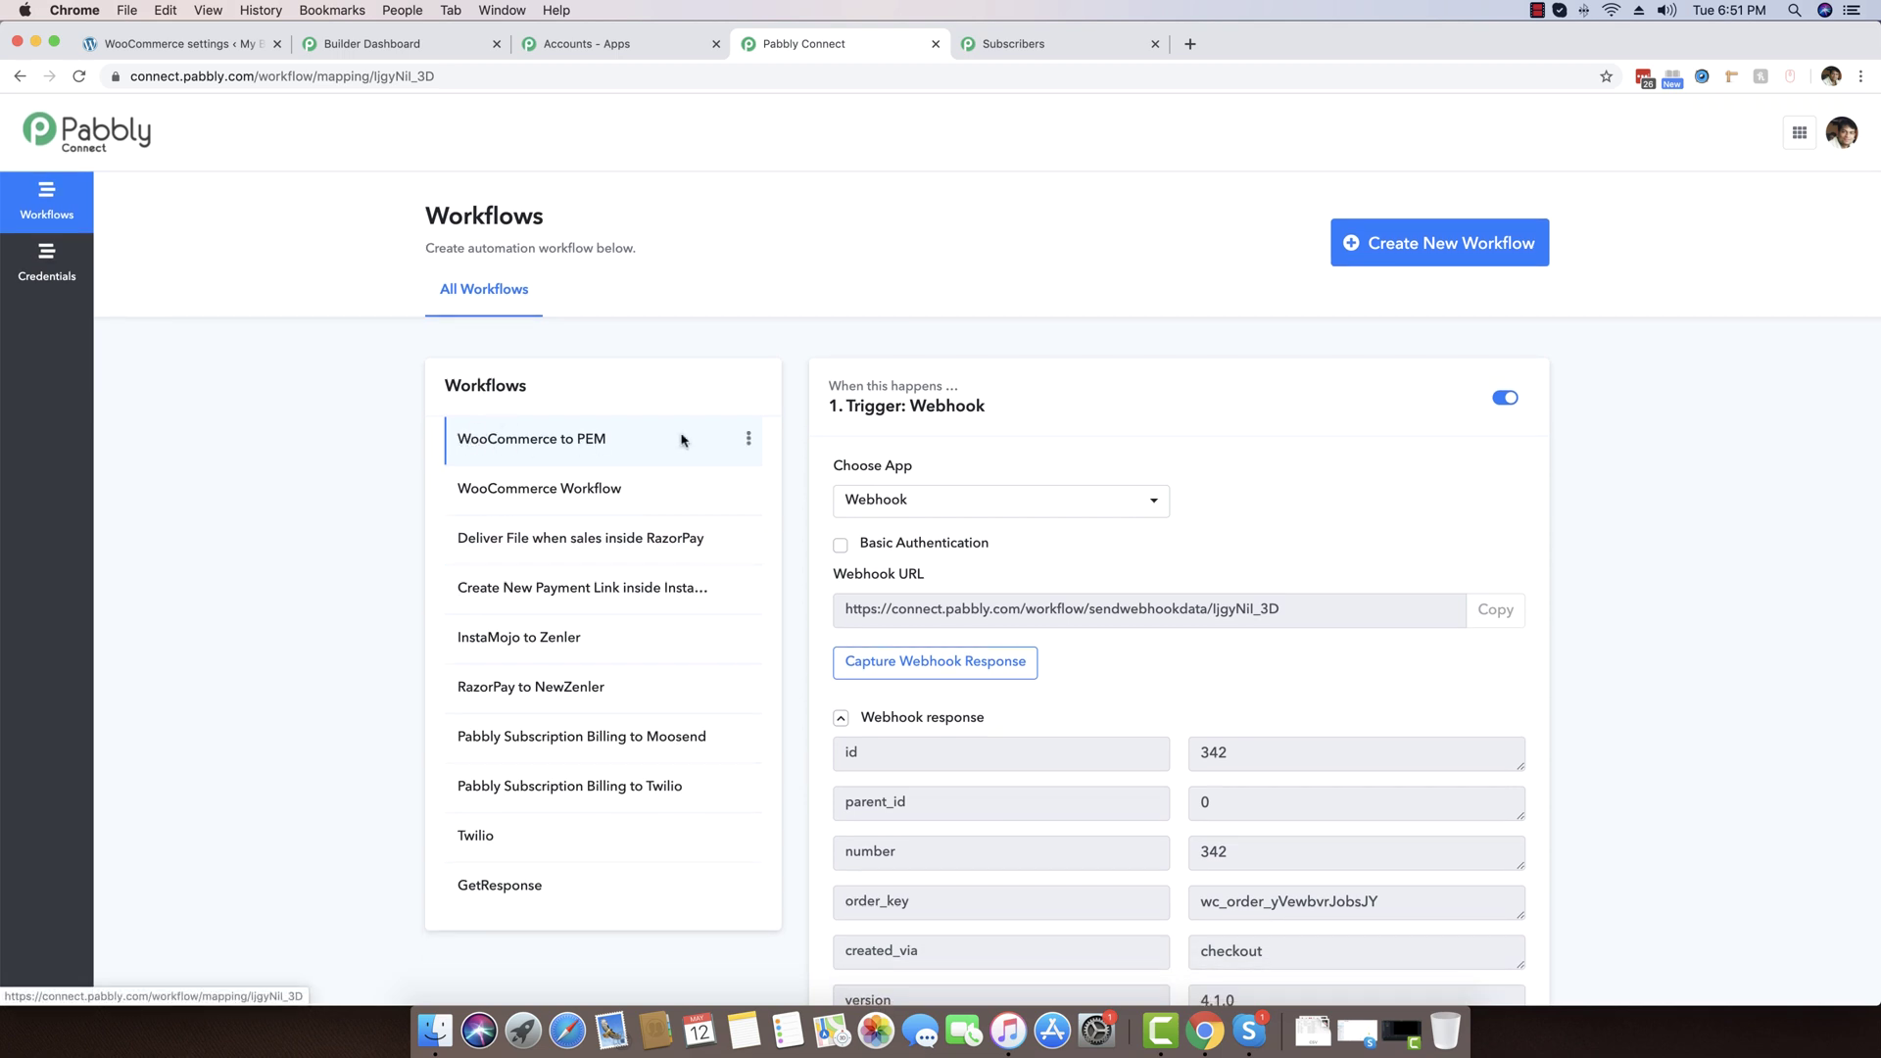
scroll(1494, 593, down, 2)
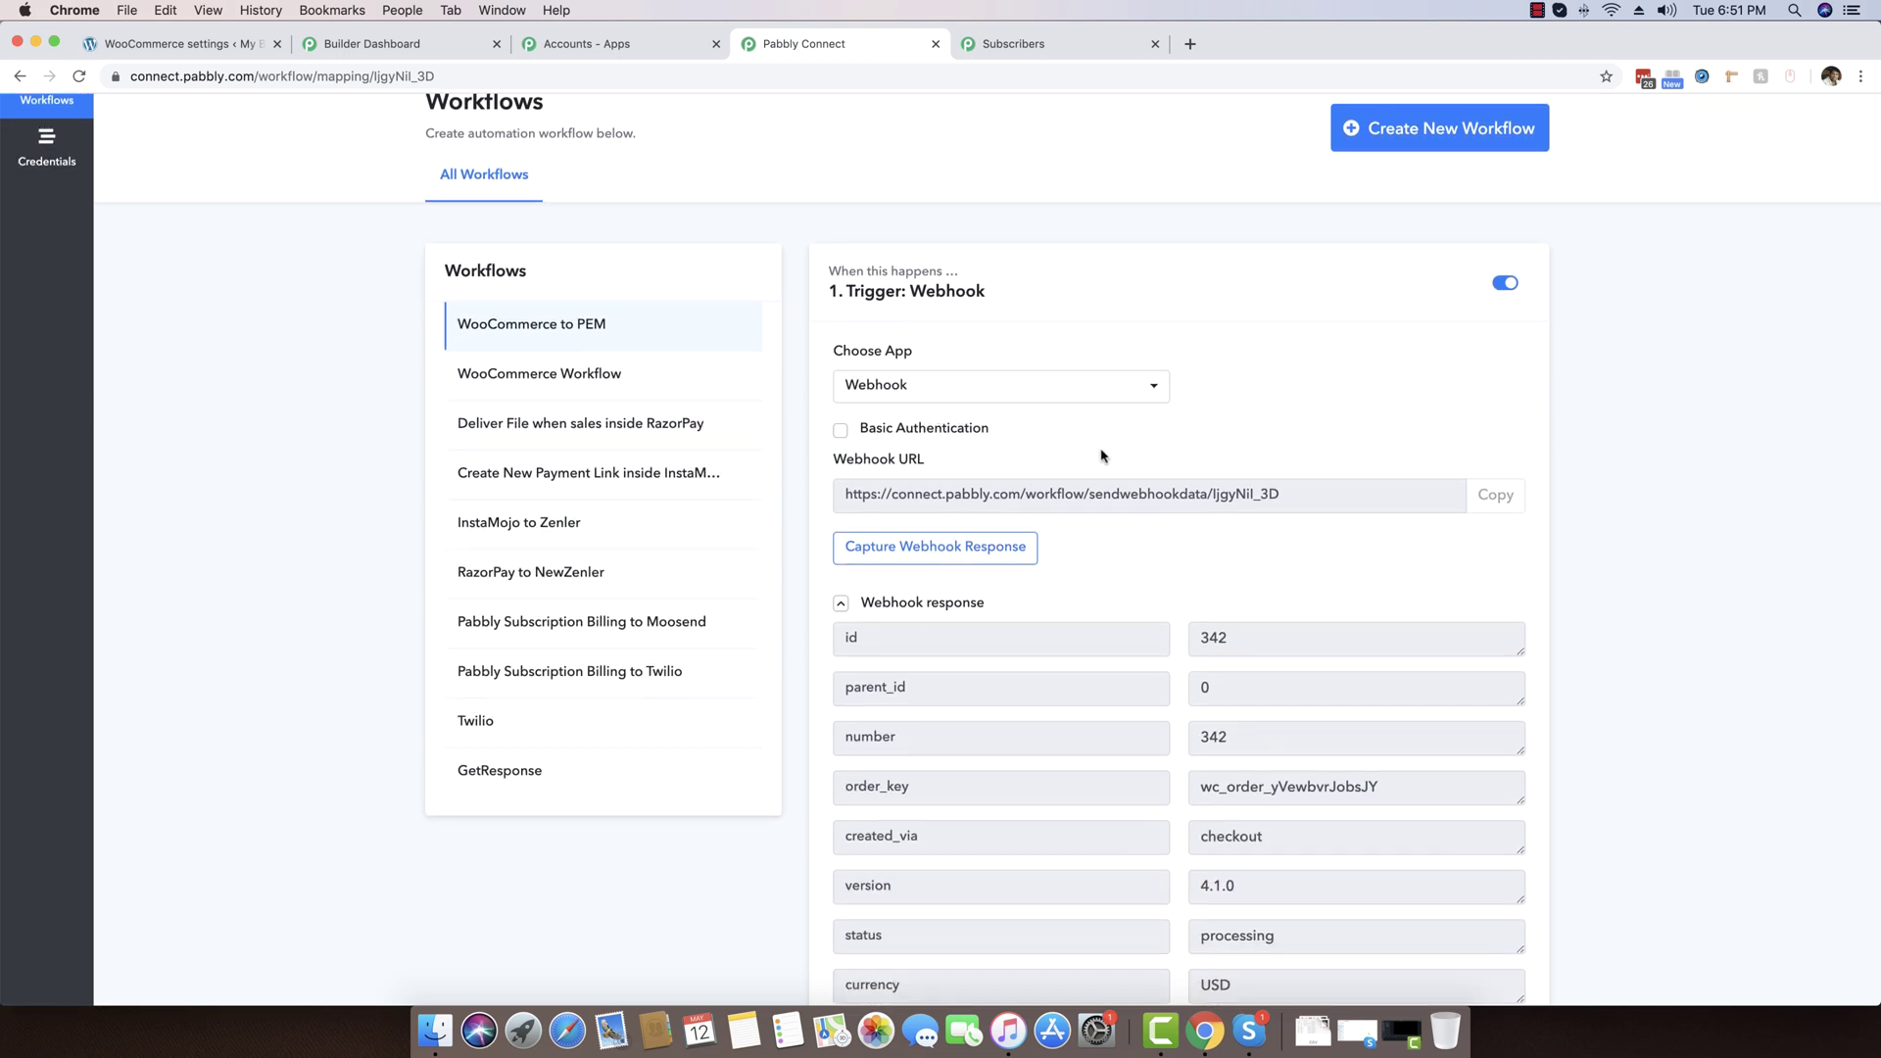
scroll(1136, 472, down, 2)
click(898, 468)
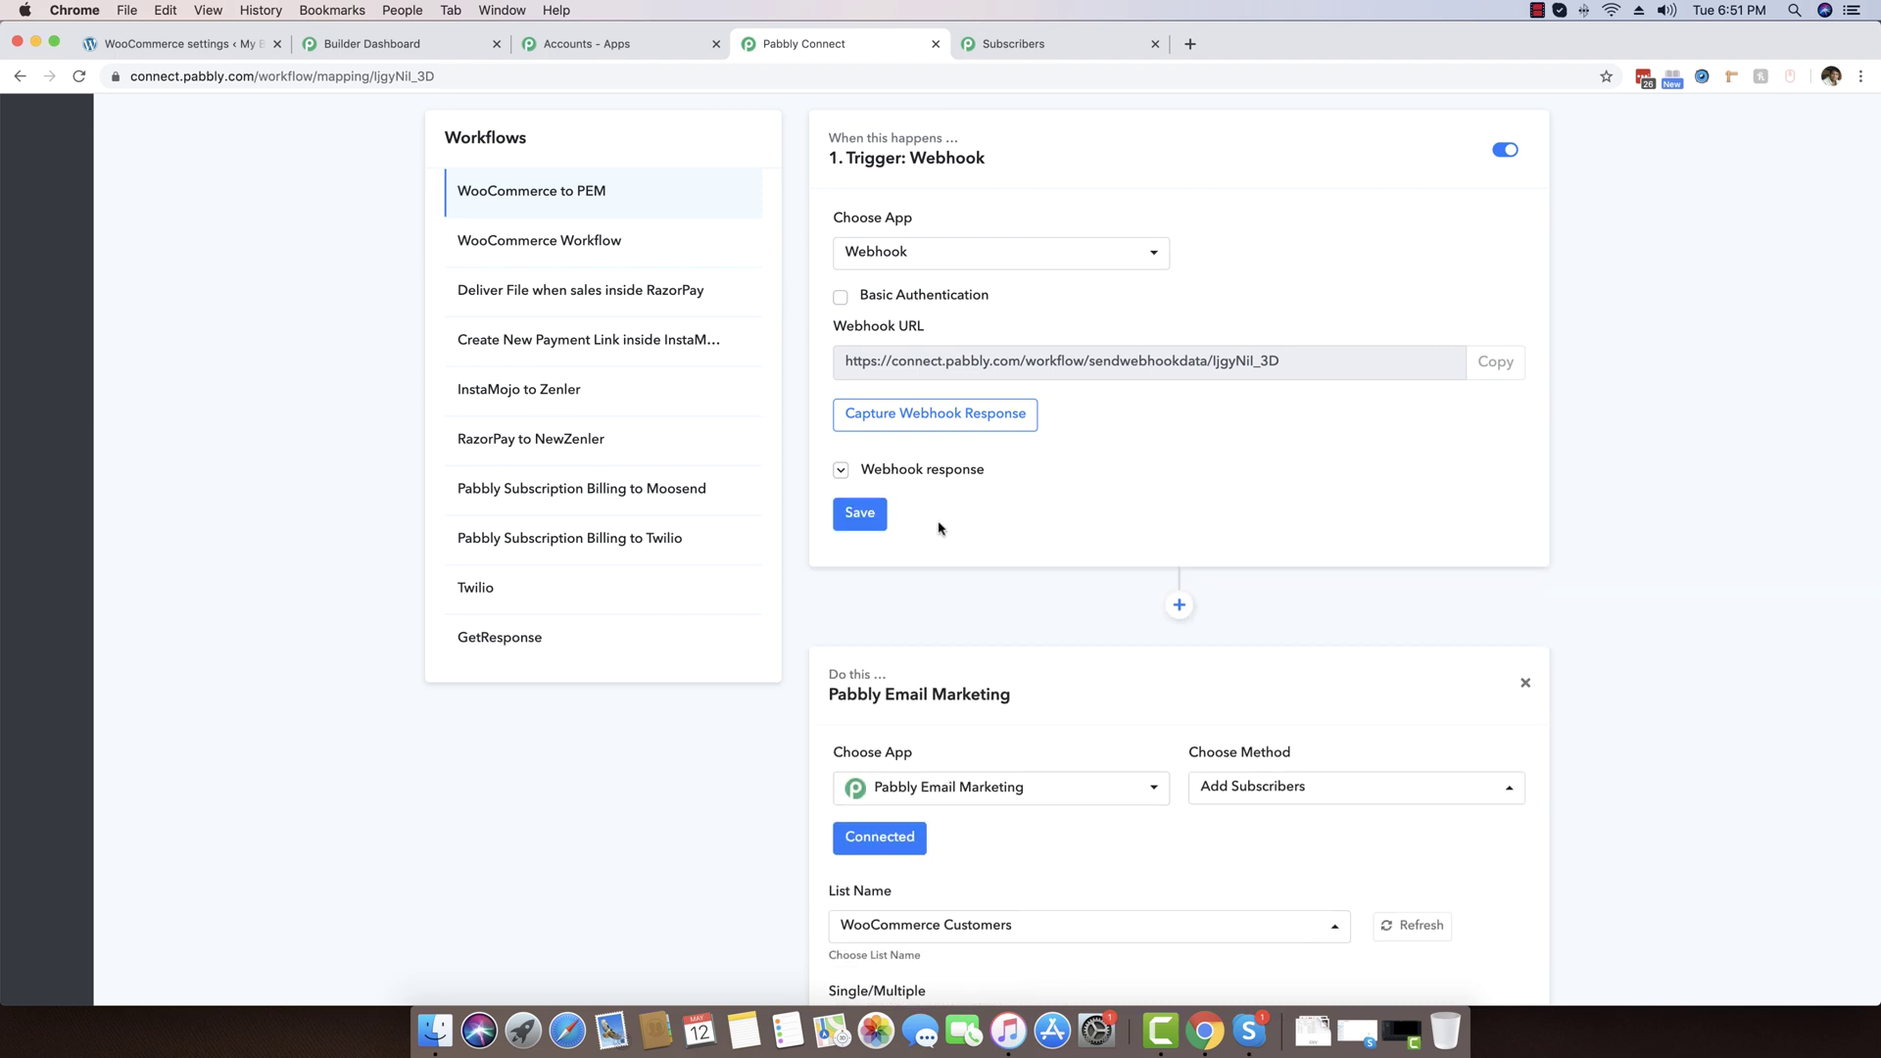
Save the action once more and close the Pabbly Connect tab
scroll(932, 525, down, 5)
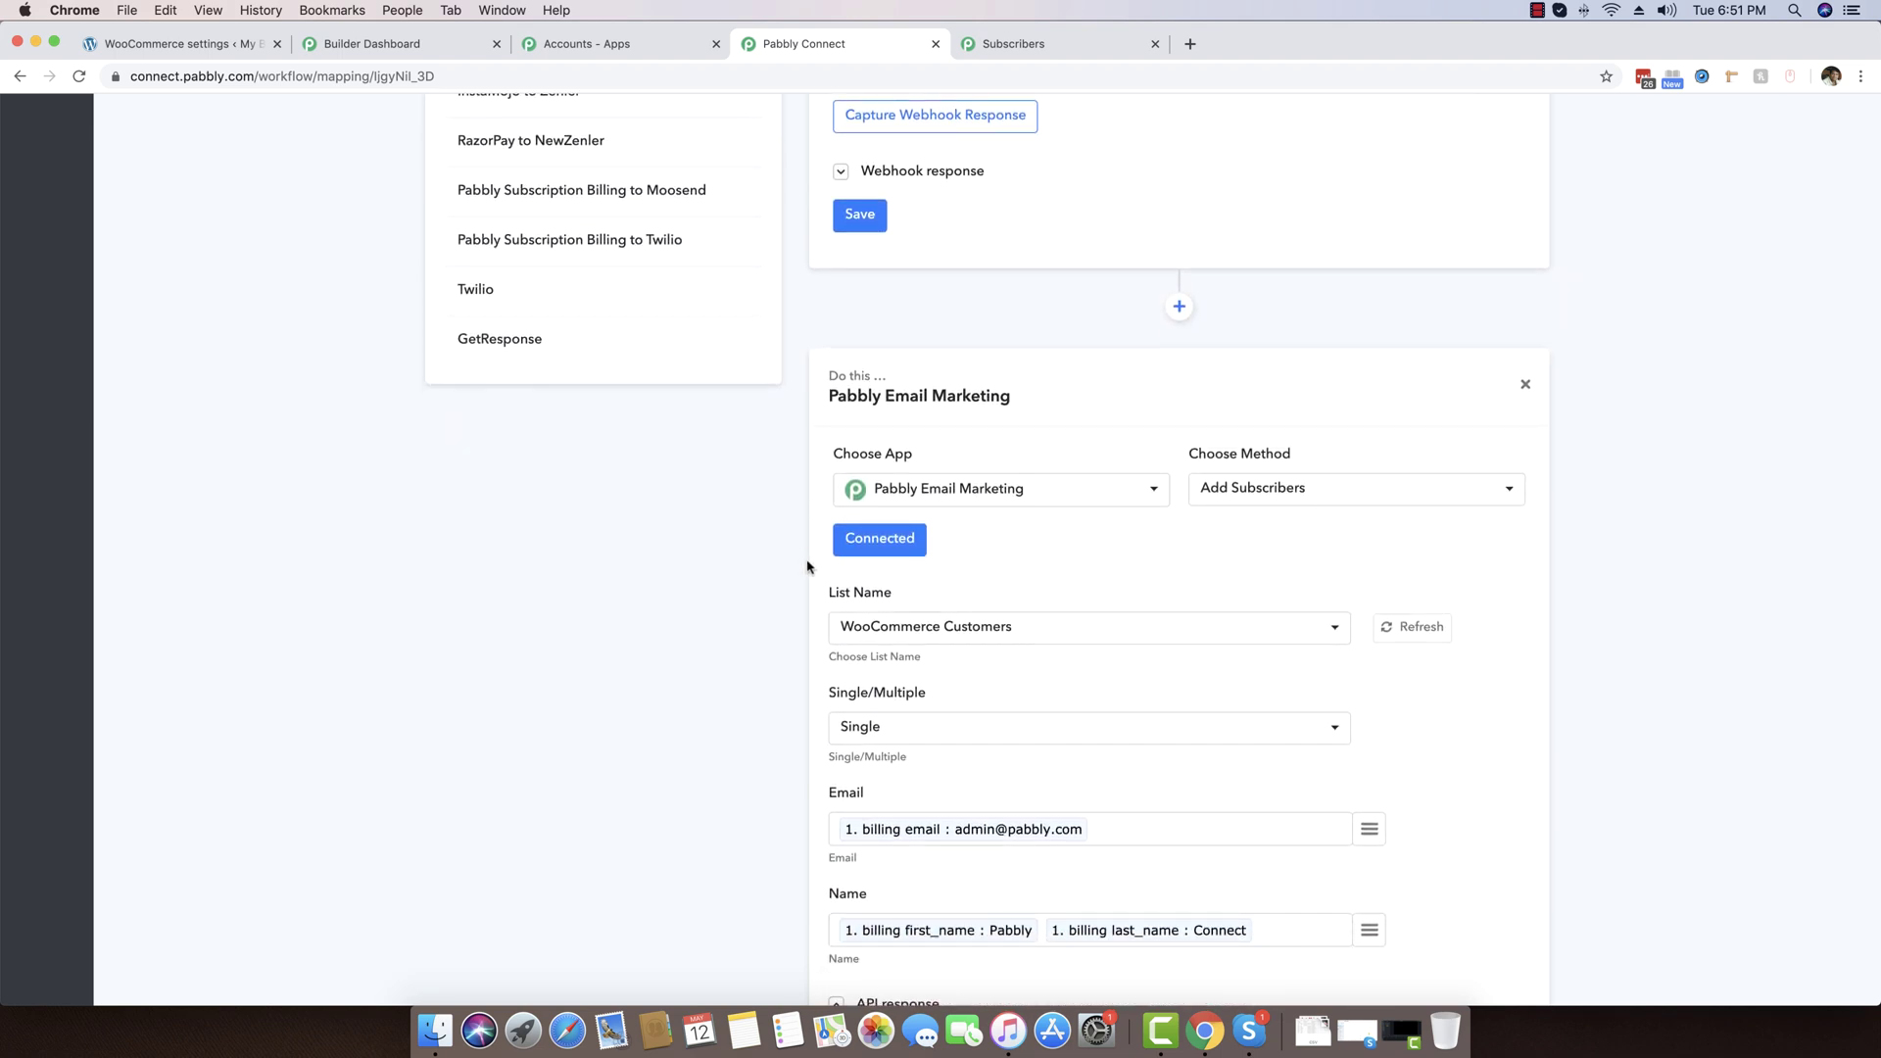
scroll(1066, 527, down, 2)
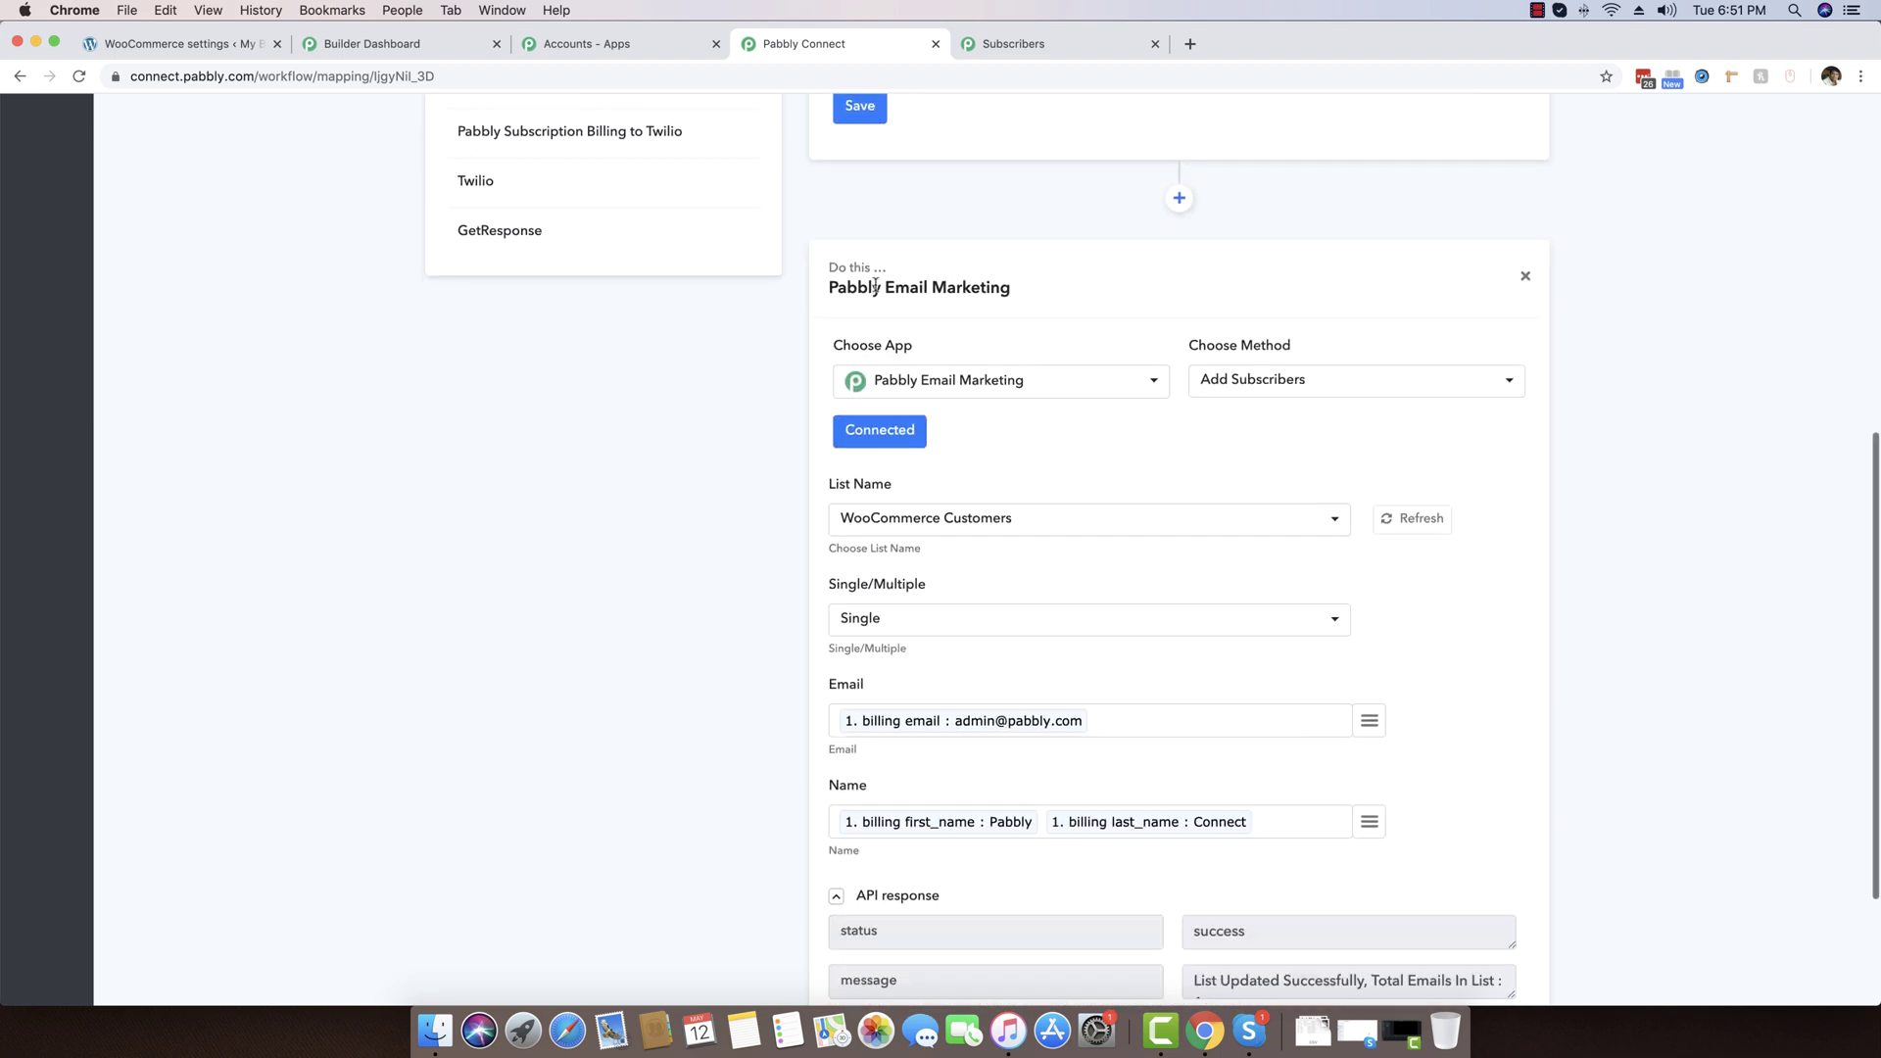
mouse_move(1494, 718)
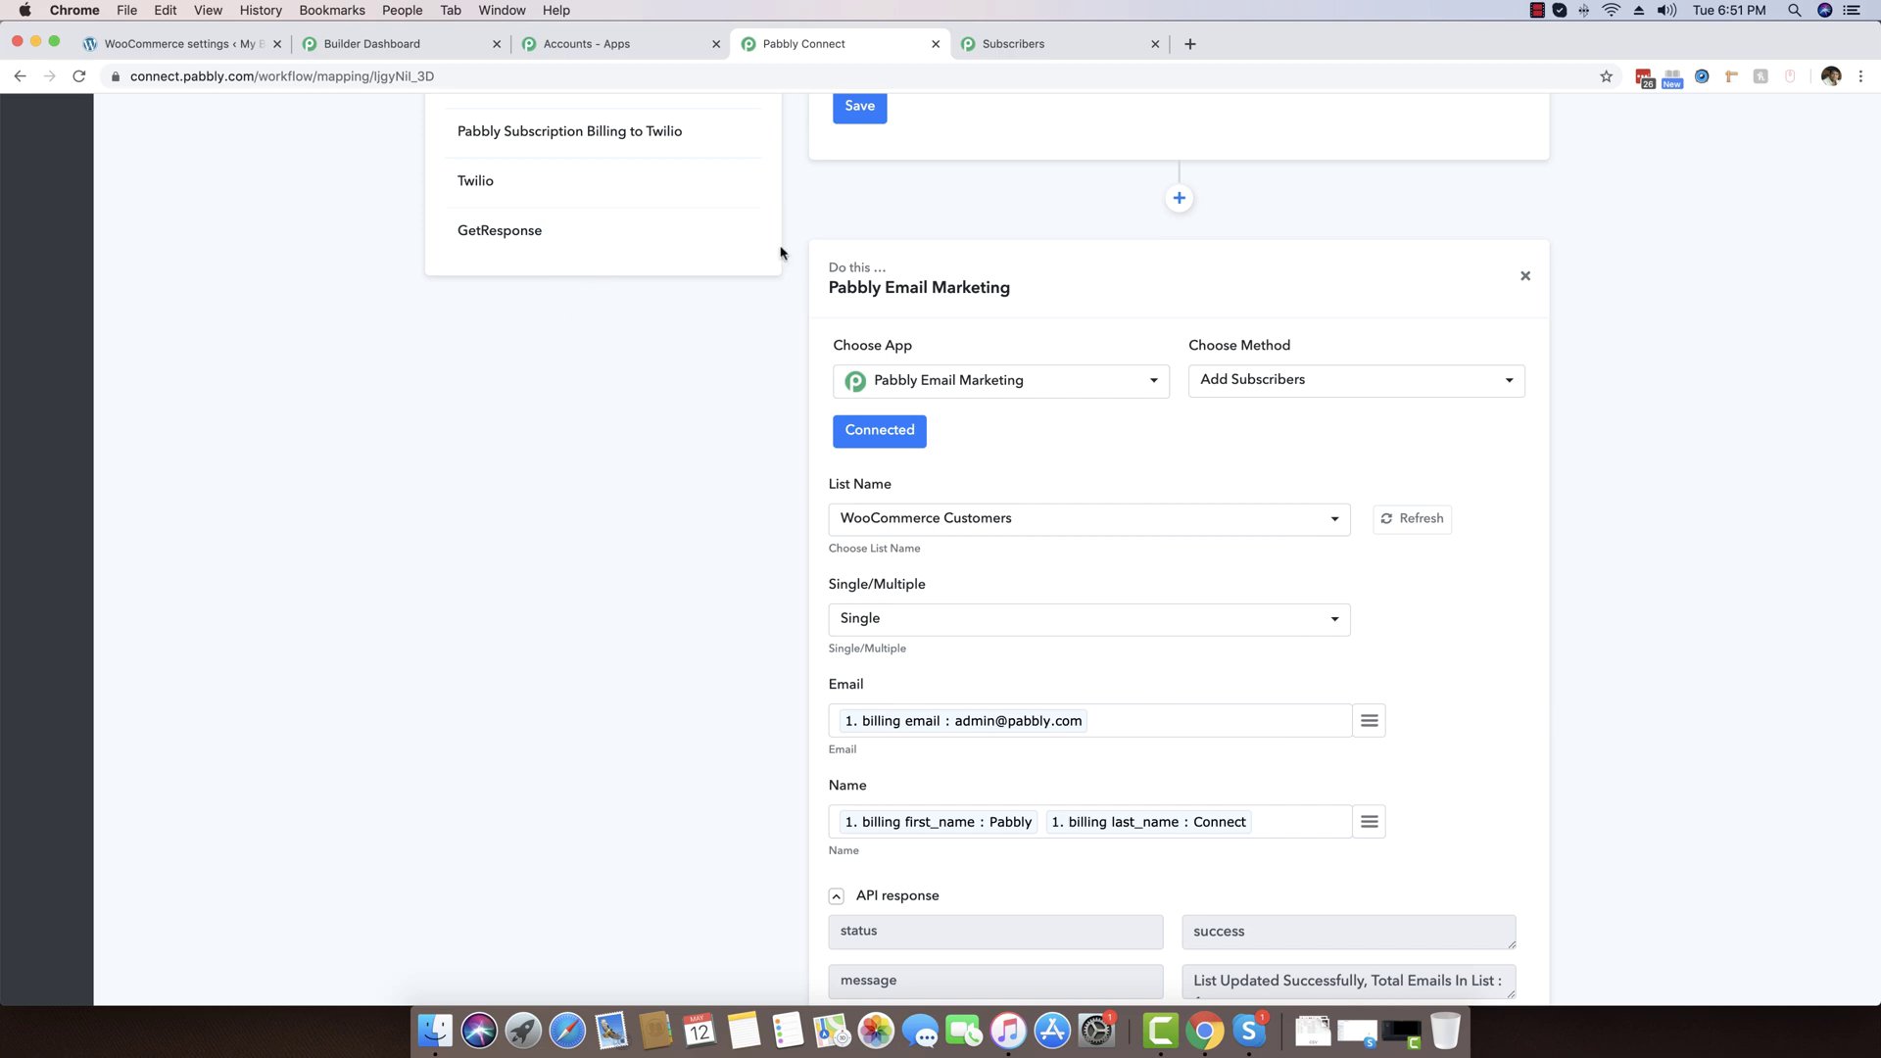
scroll(1365, 375, down, 2)
scroll(1365, 378, up, 6)
scroll(990, 692, down, 7)
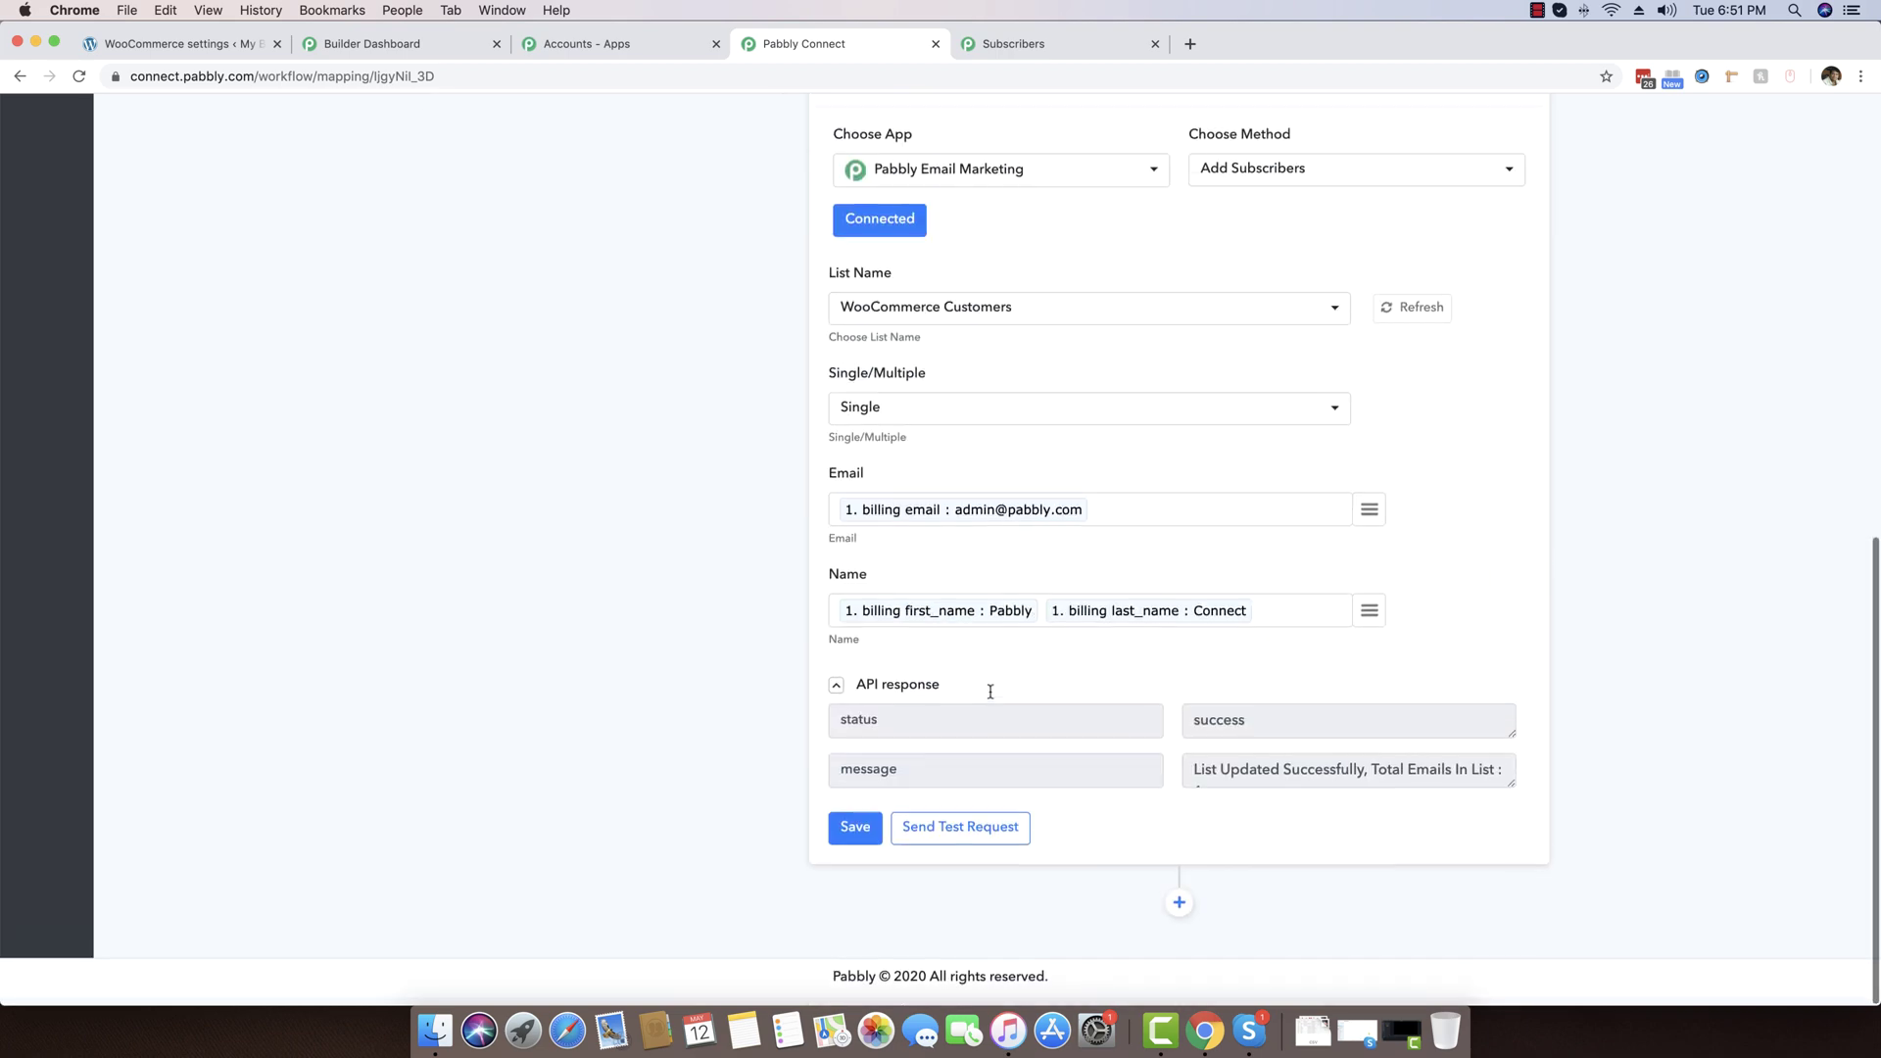
click(856, 827)
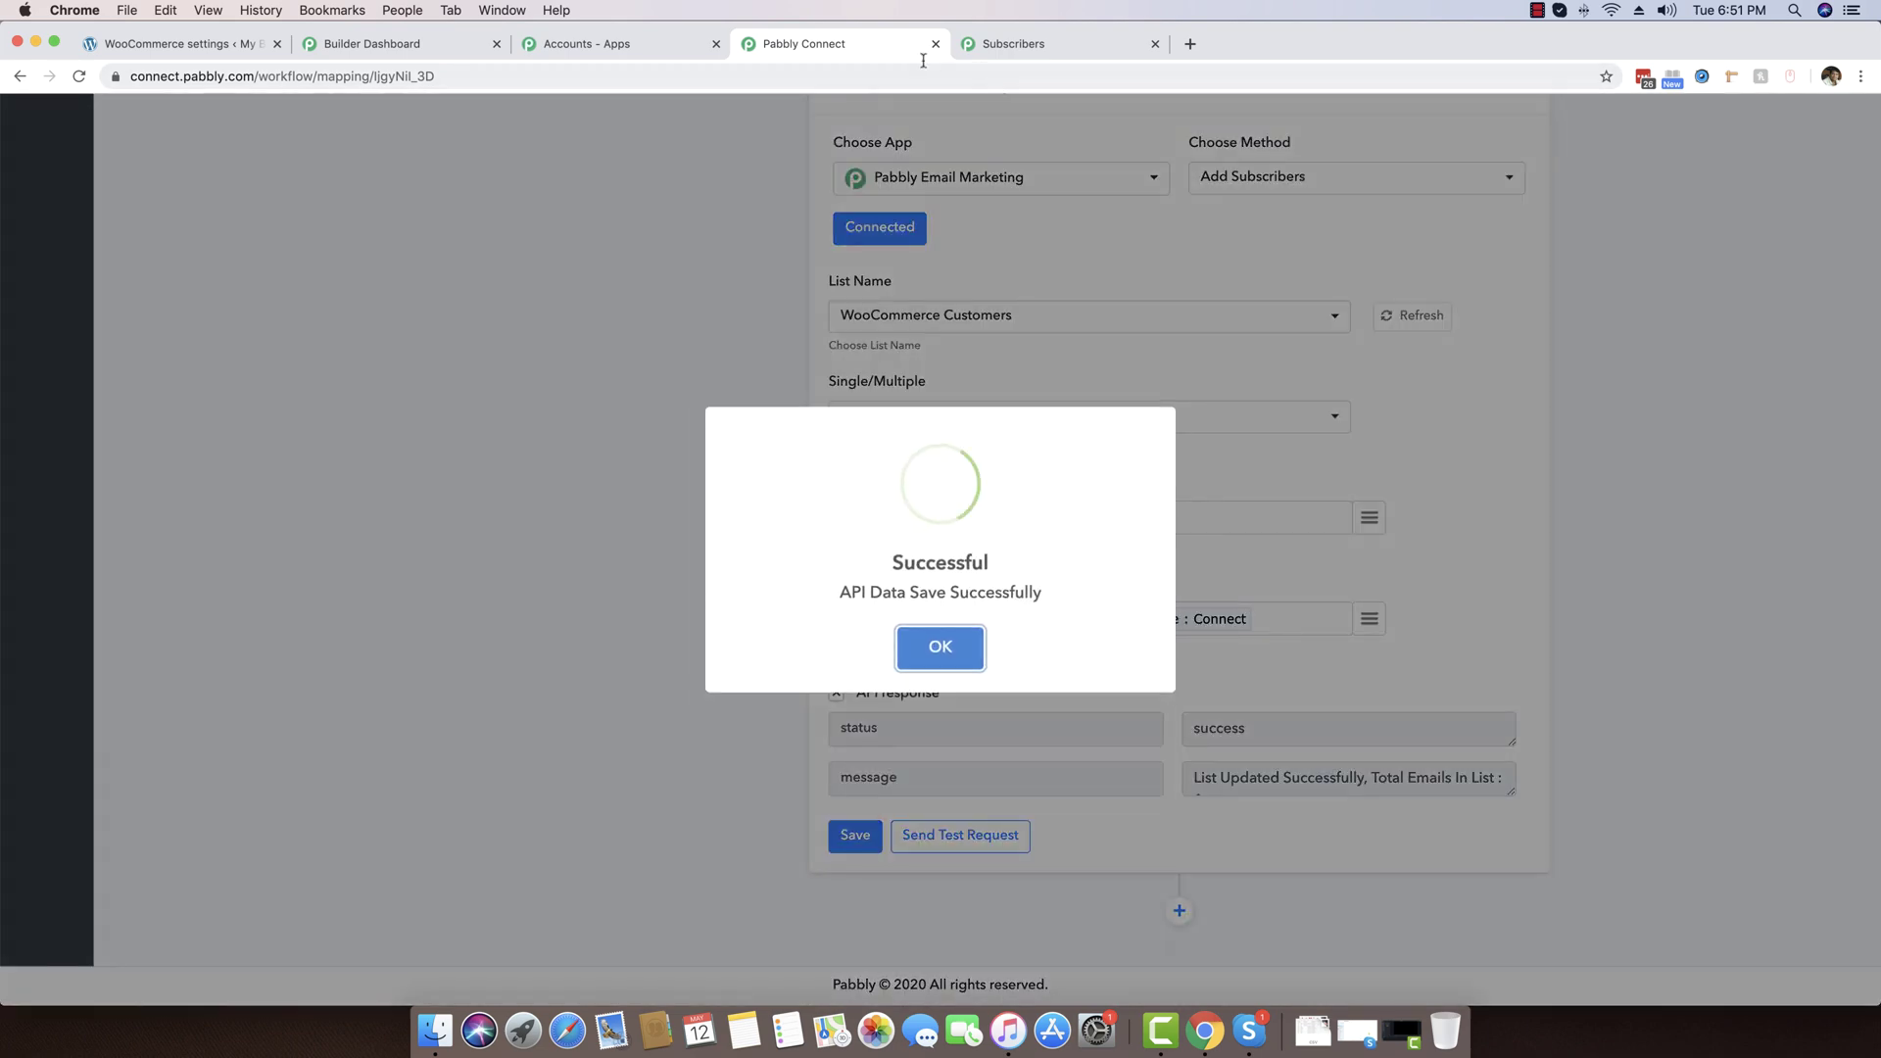
click(941, 647)
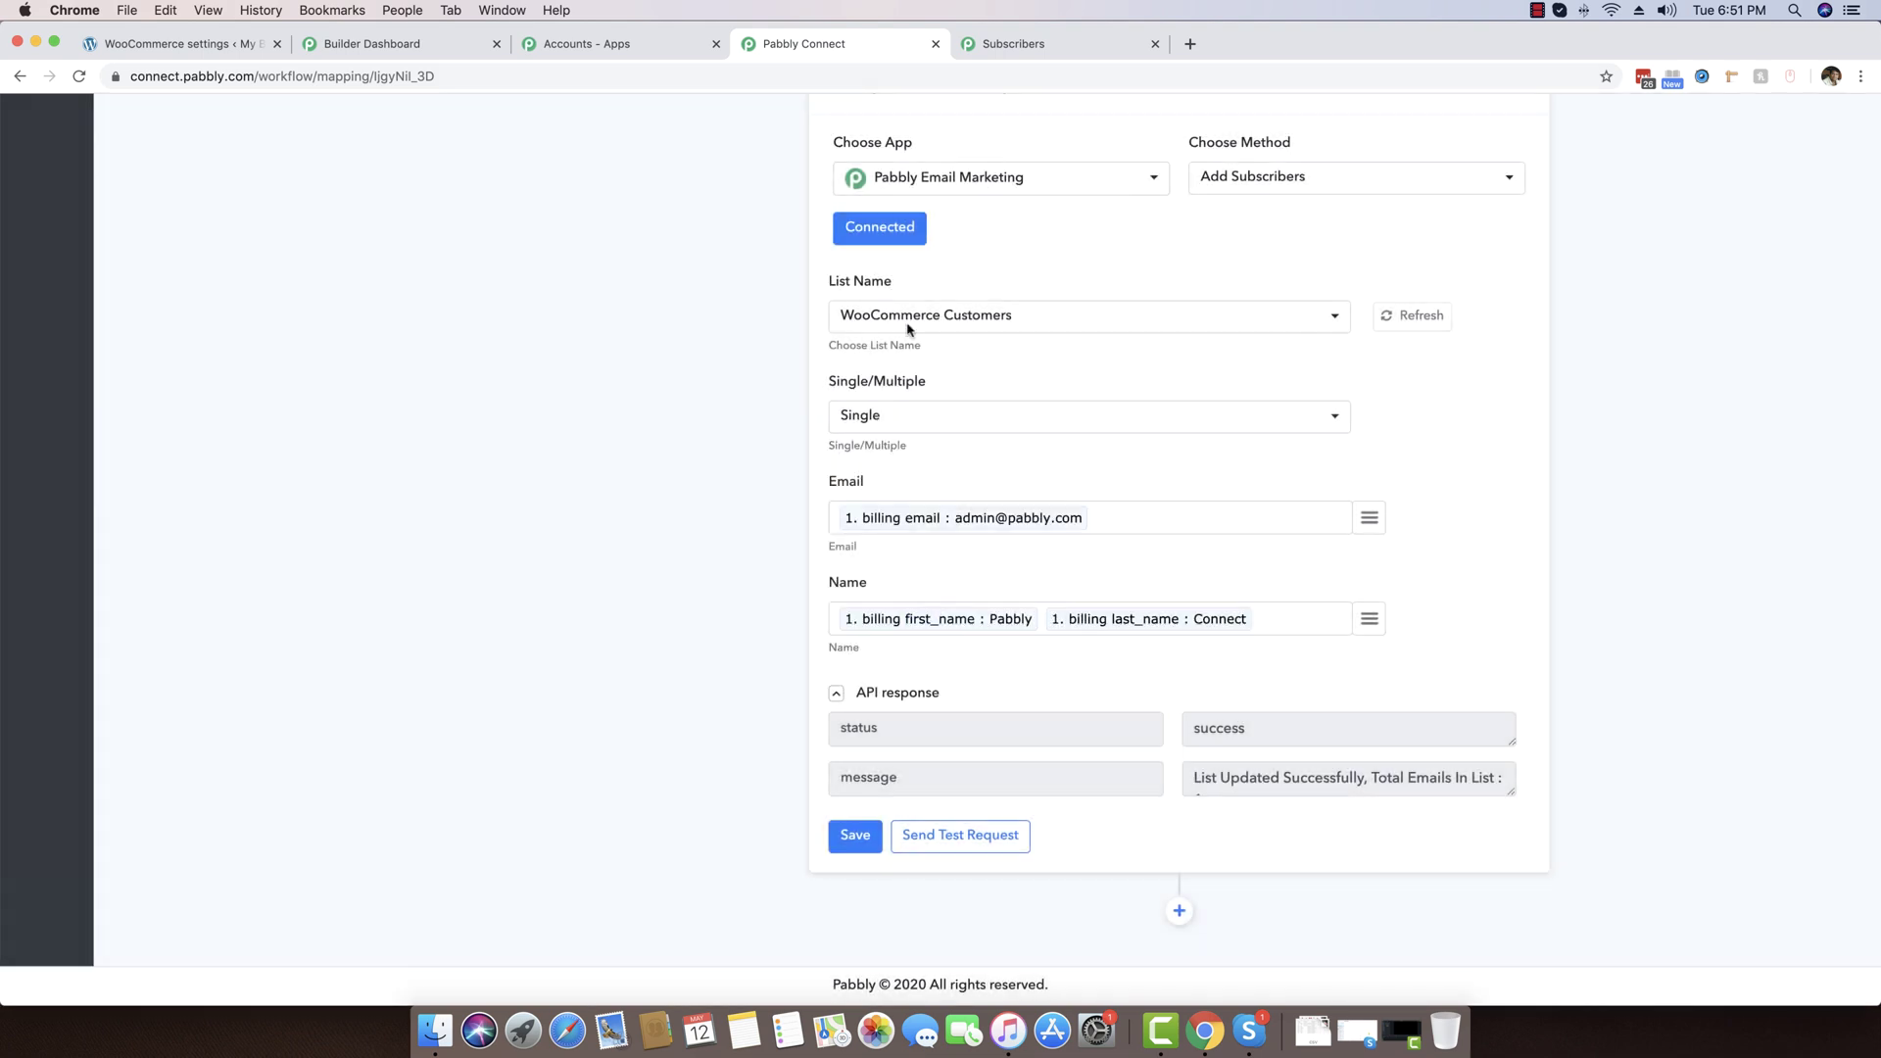
click(934, 45)
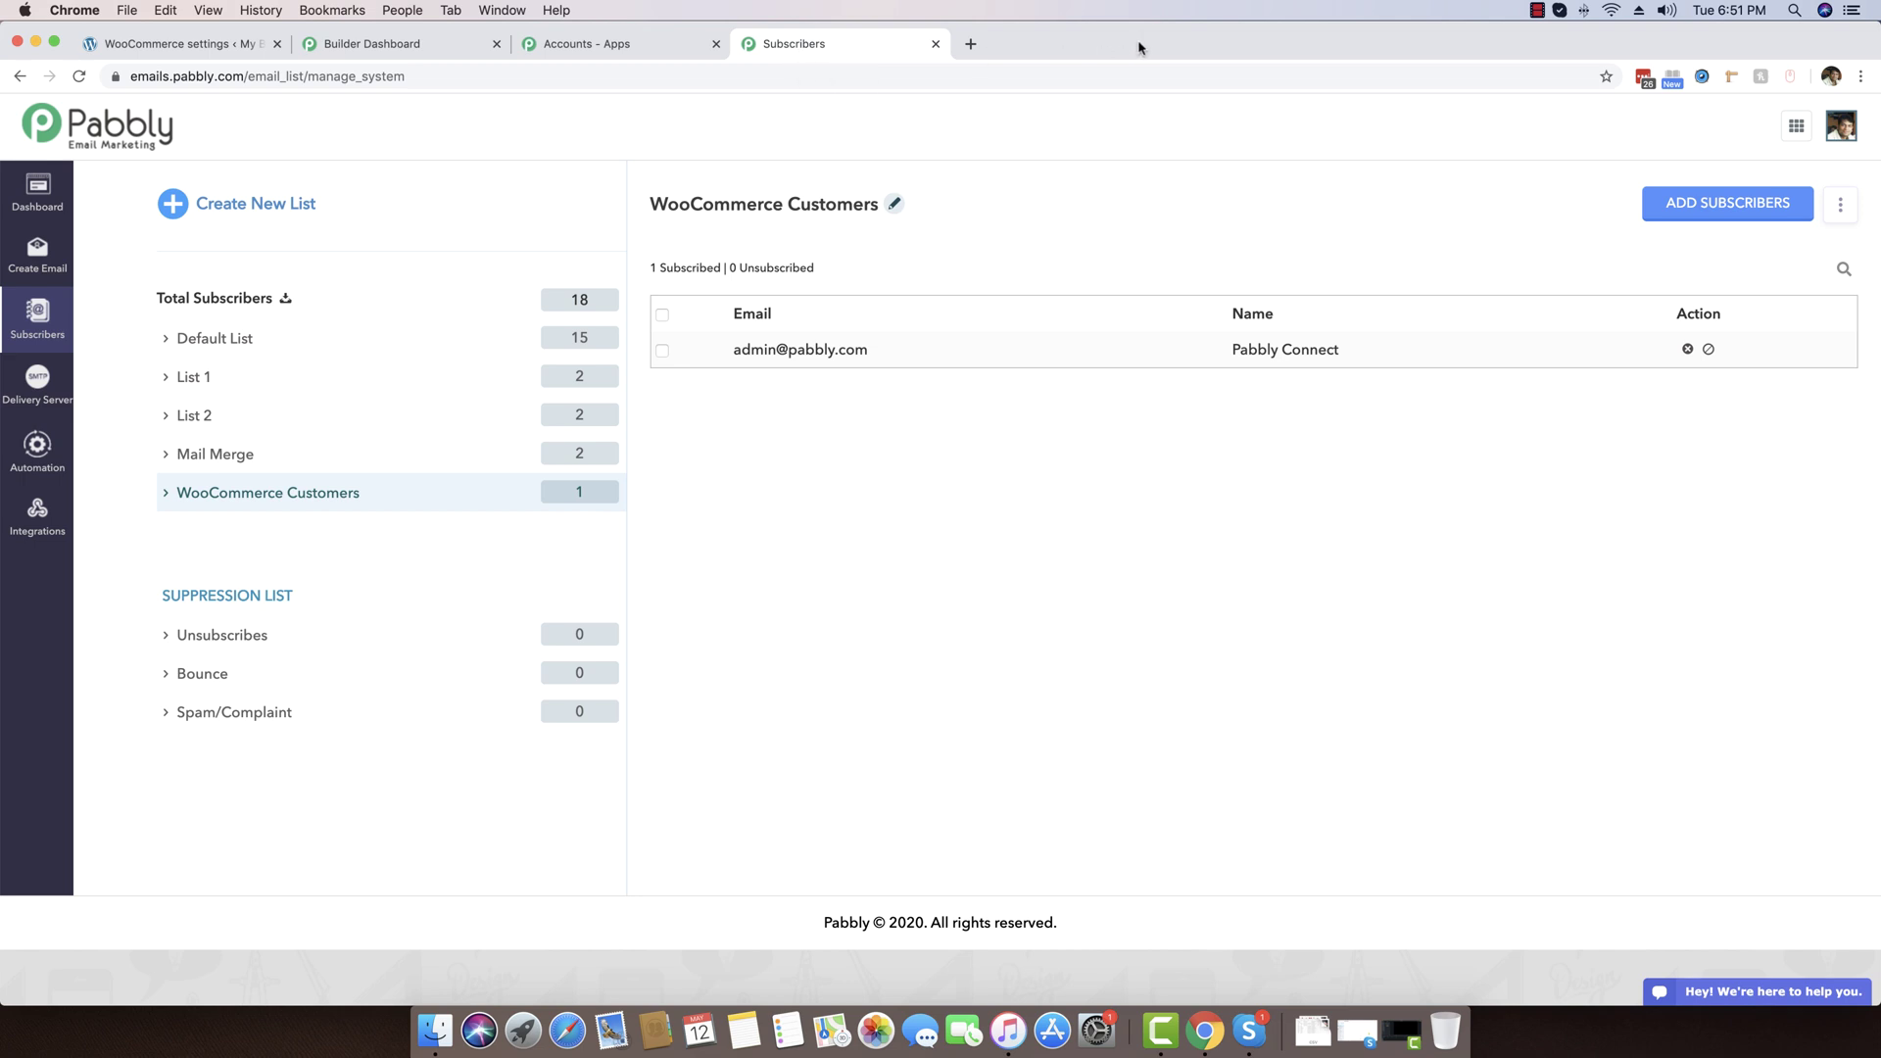
Maximize the incognito My Blog window, go to its home page, then close it
drag(1164, 49, 1136, 317)
drag(1387, 98, 720, 83)
double_click(720, 83)
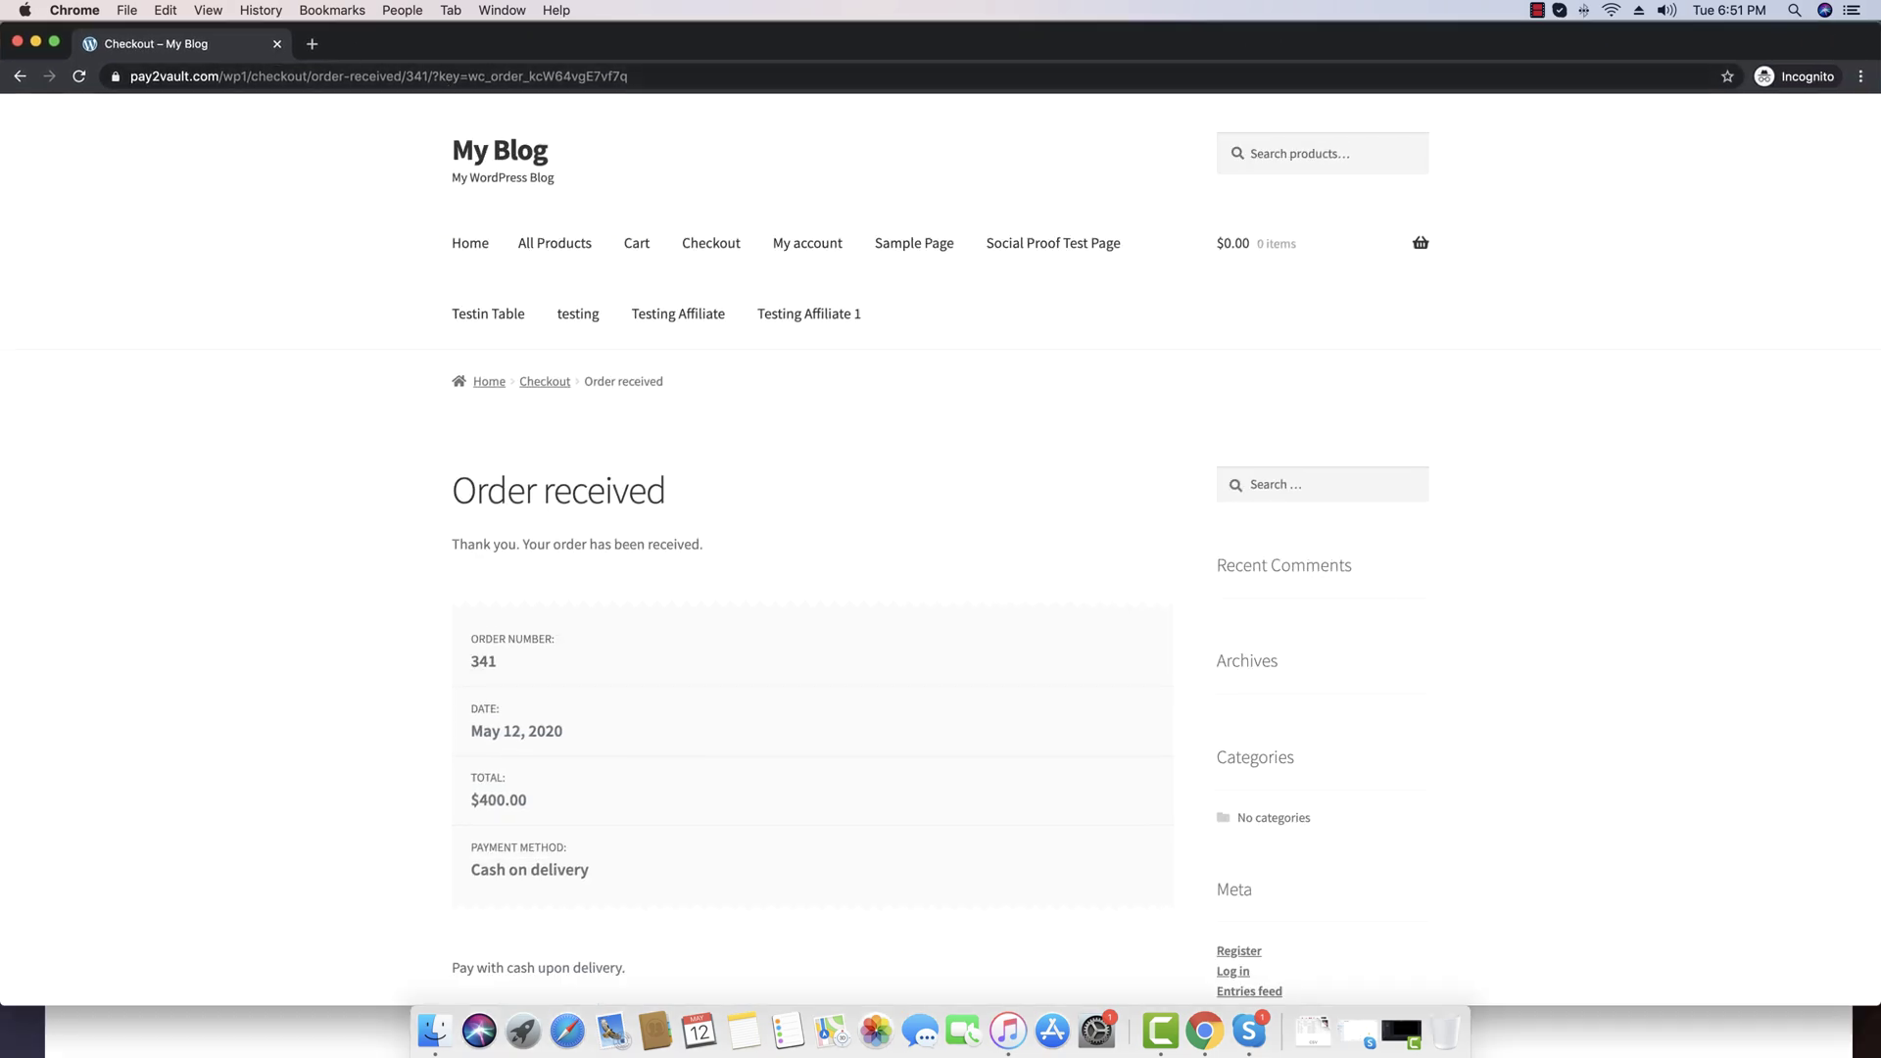
scroll(369, 134, down, 3)
scroll(369, 134, up, 3)
click(273, 79)
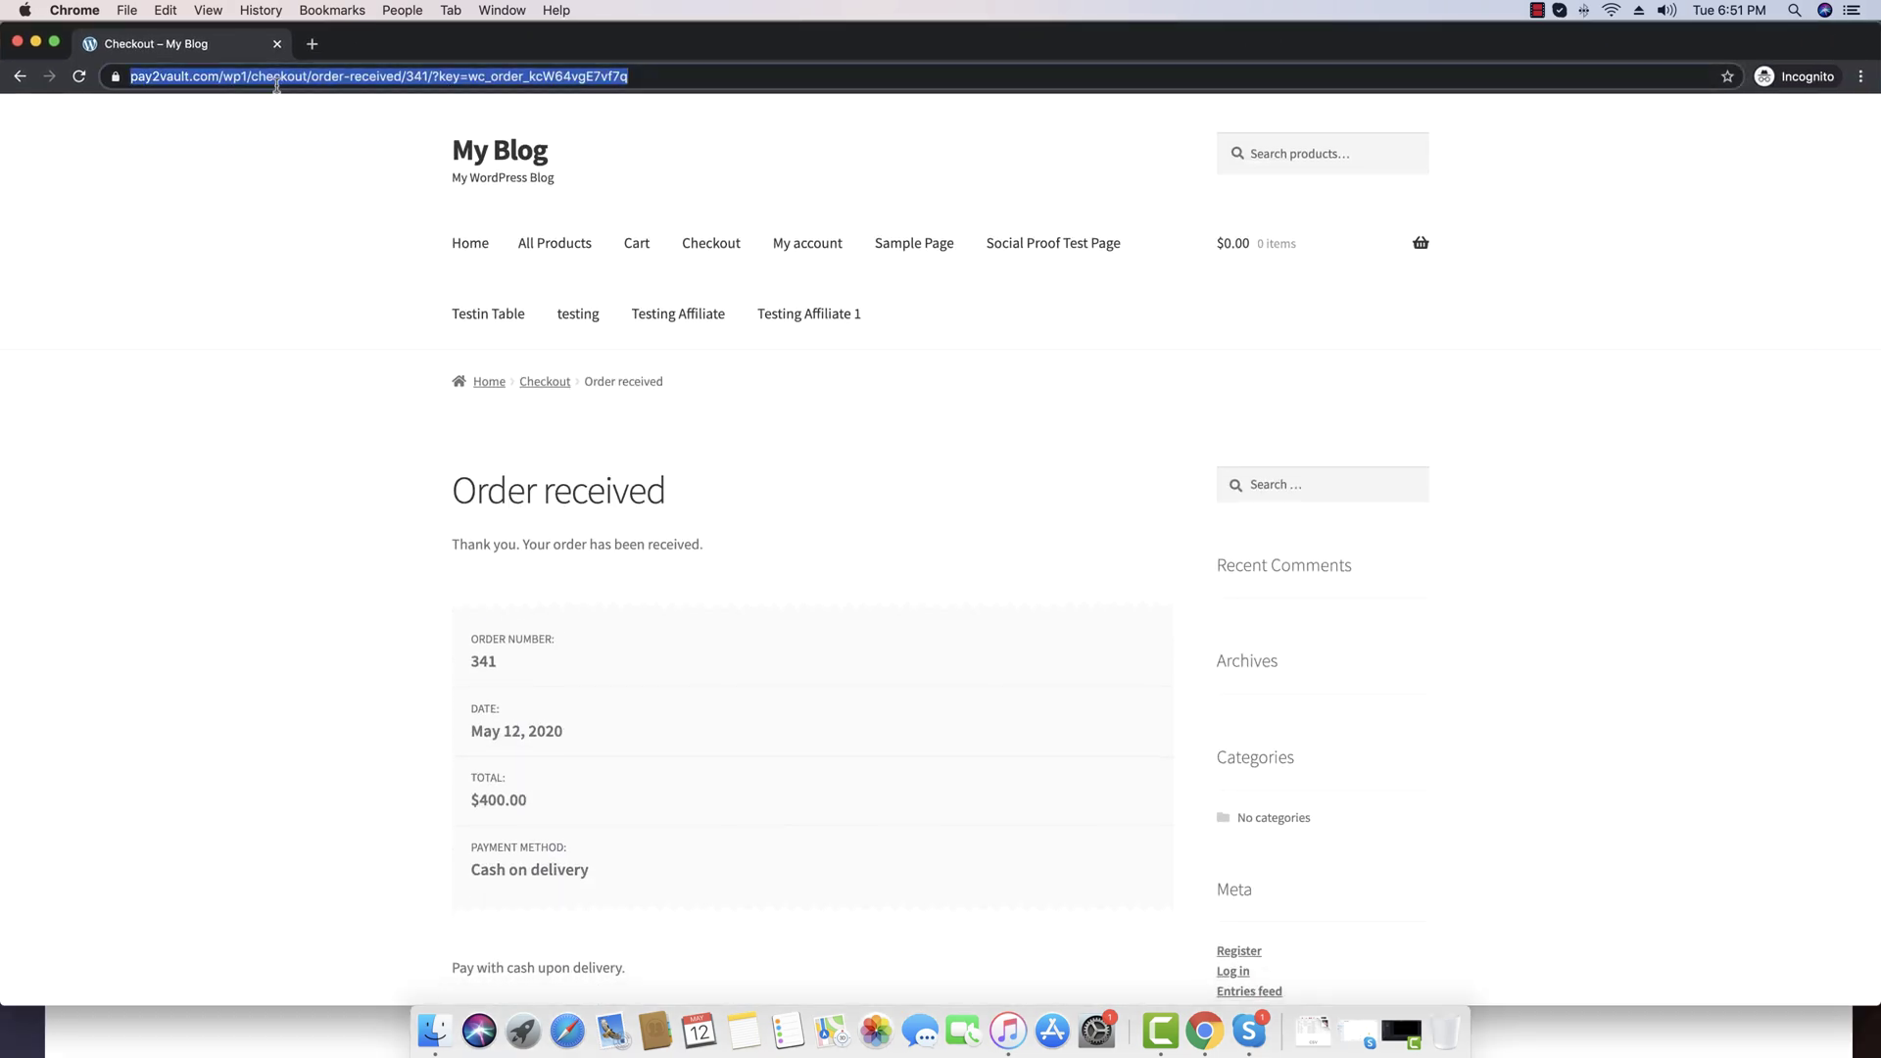
click(511, 187)
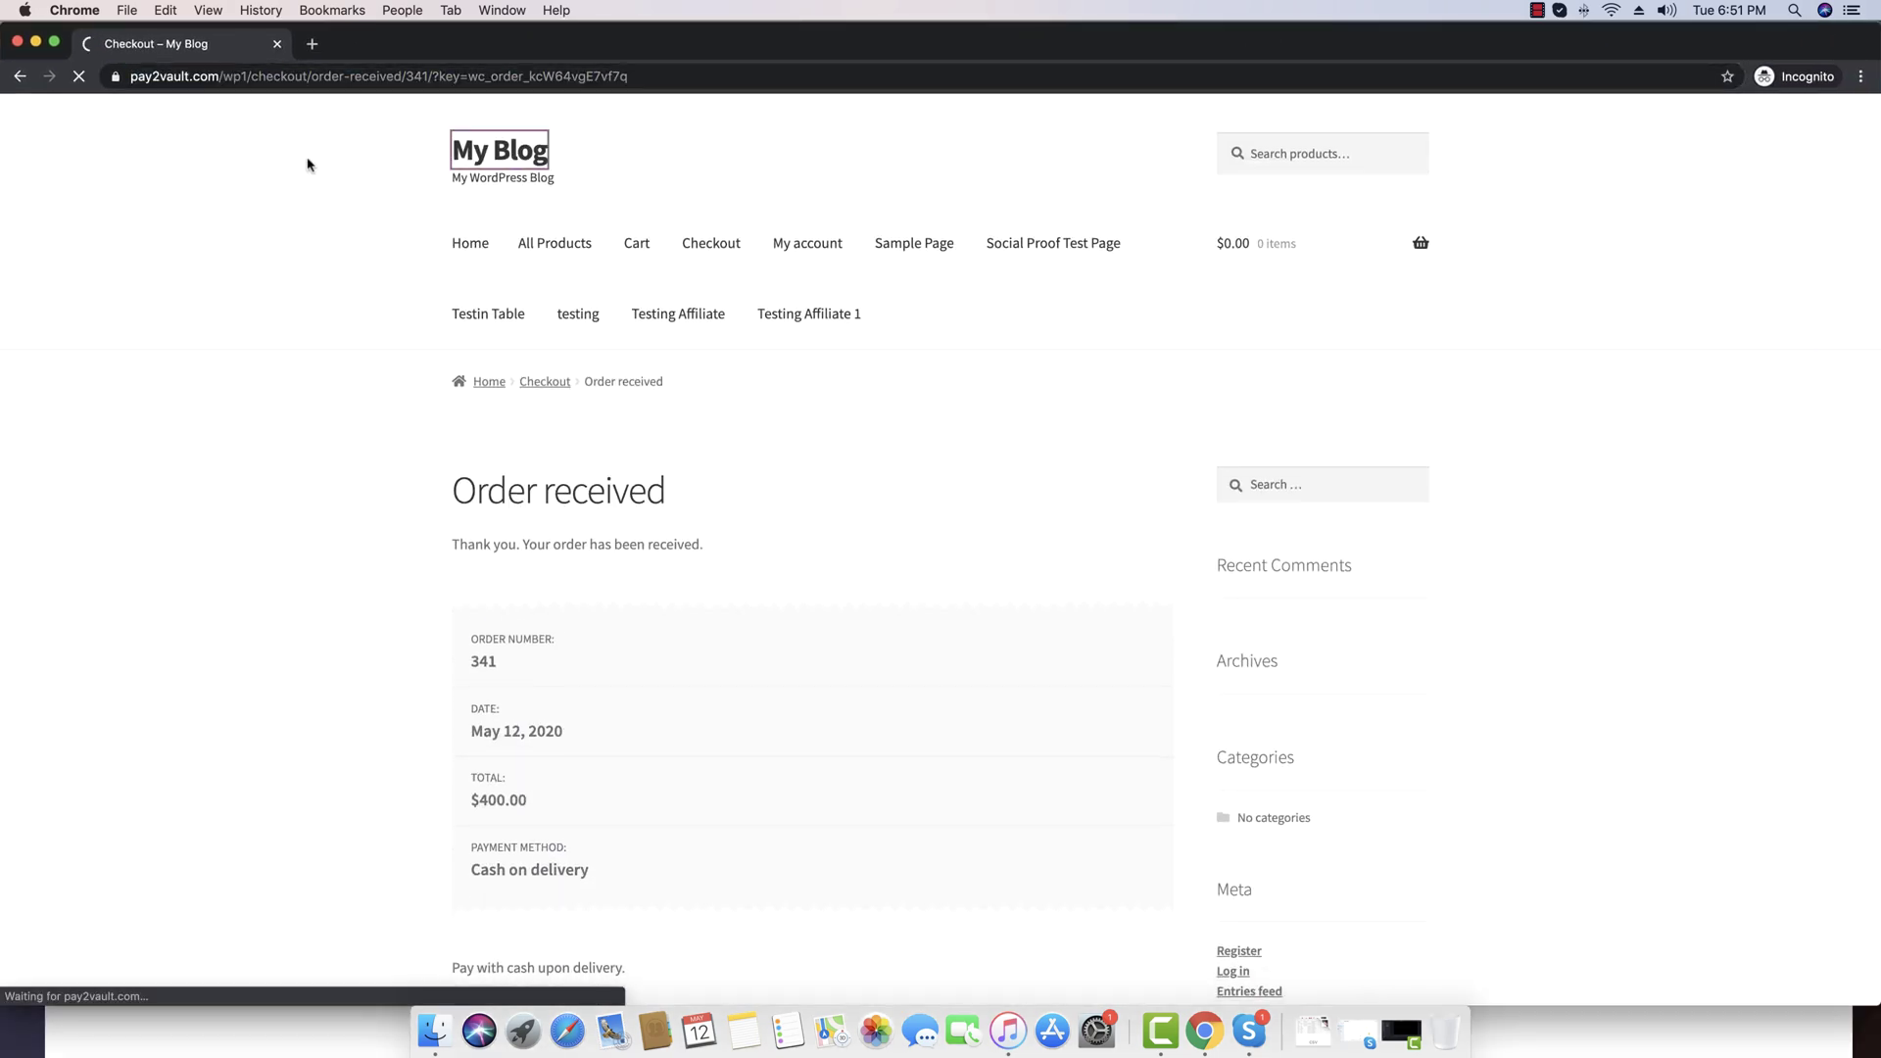
click(263, 76)
key(super+c)
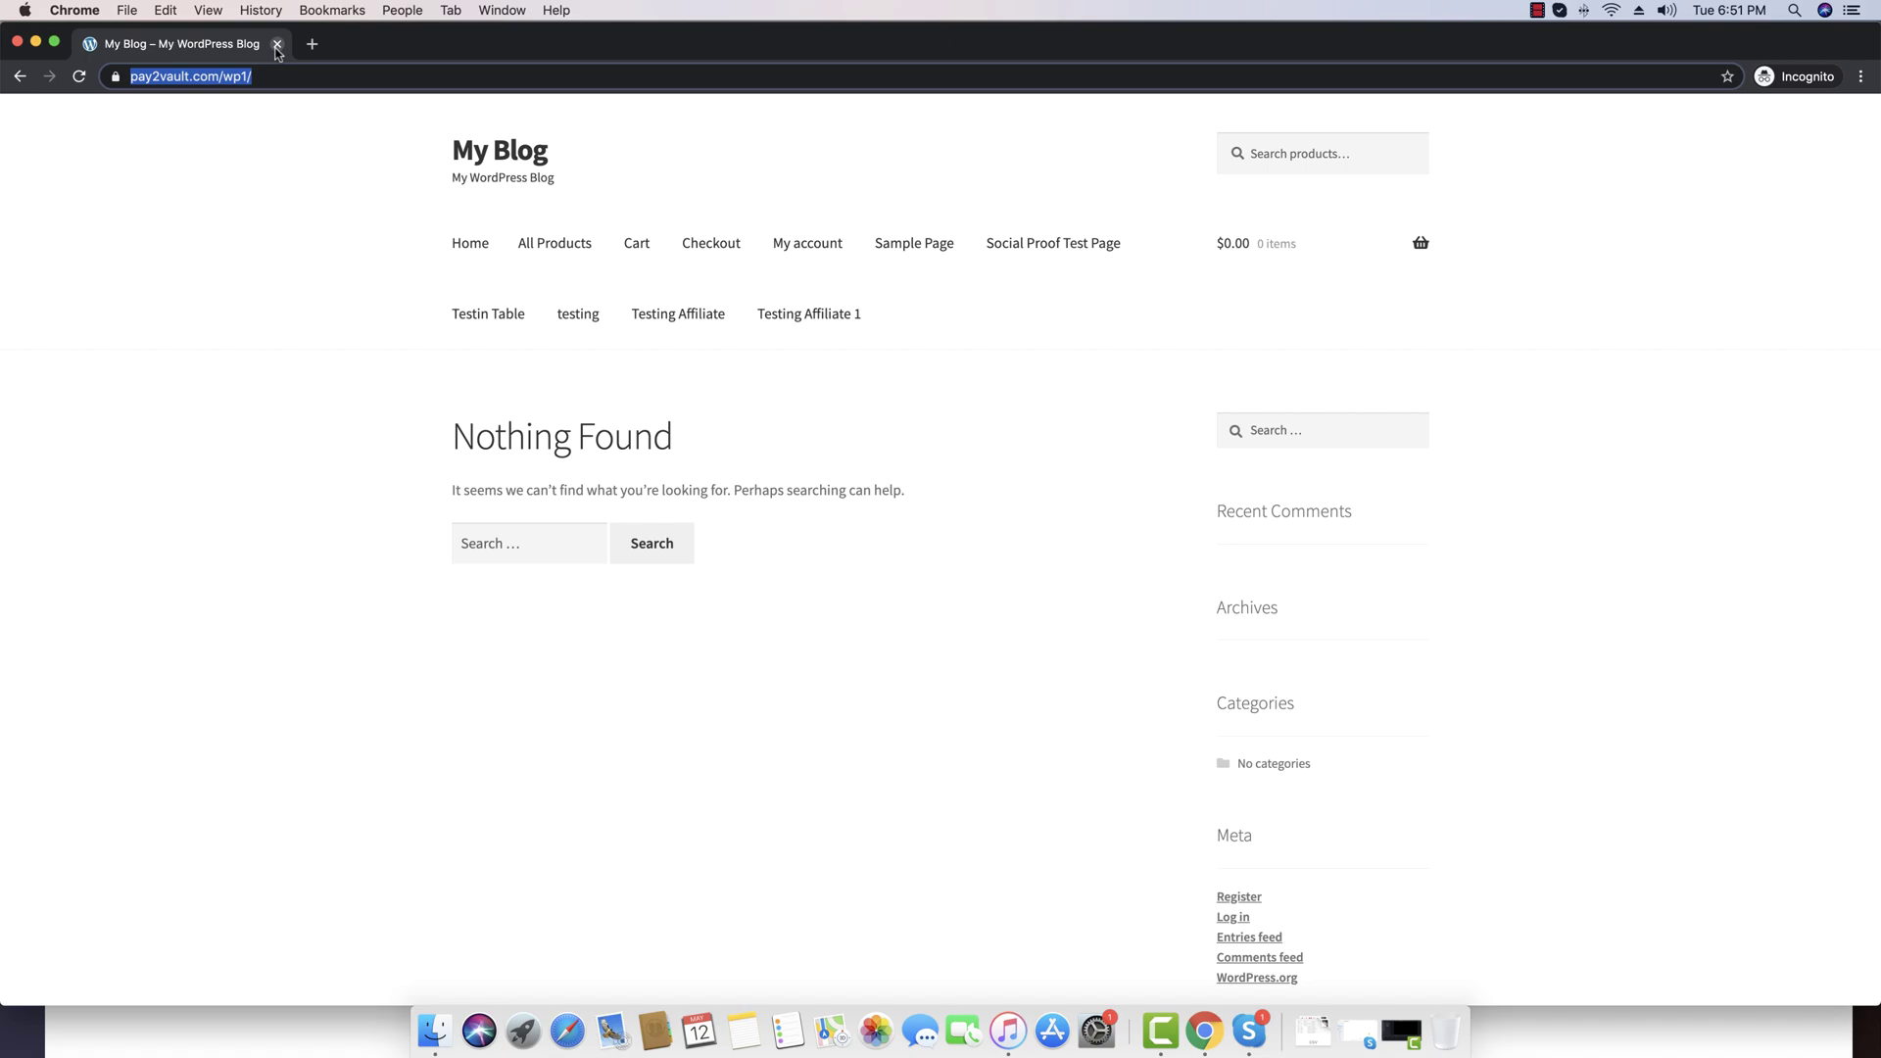
click(277, 46)
Open a new Incognito window from Chrome's three-dot menu
drag(1090, 324, 1100, 34)
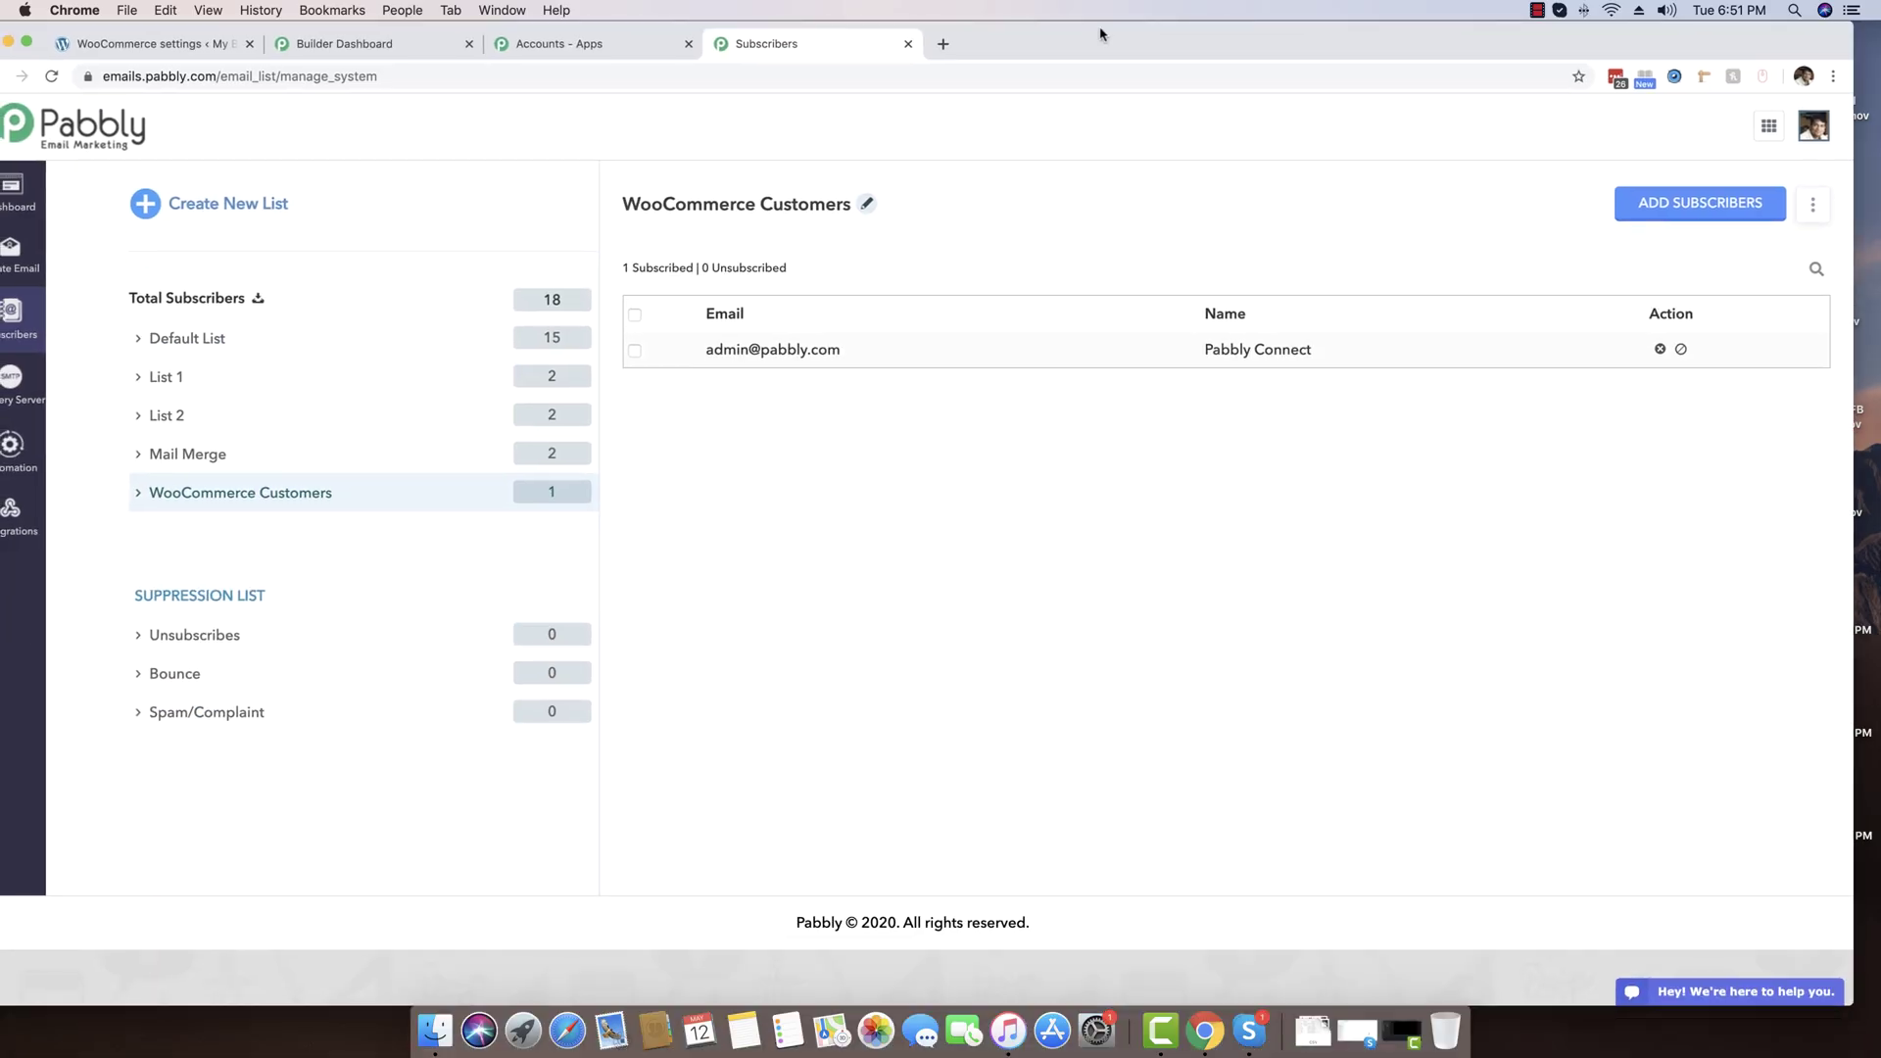
click(1834, 77)
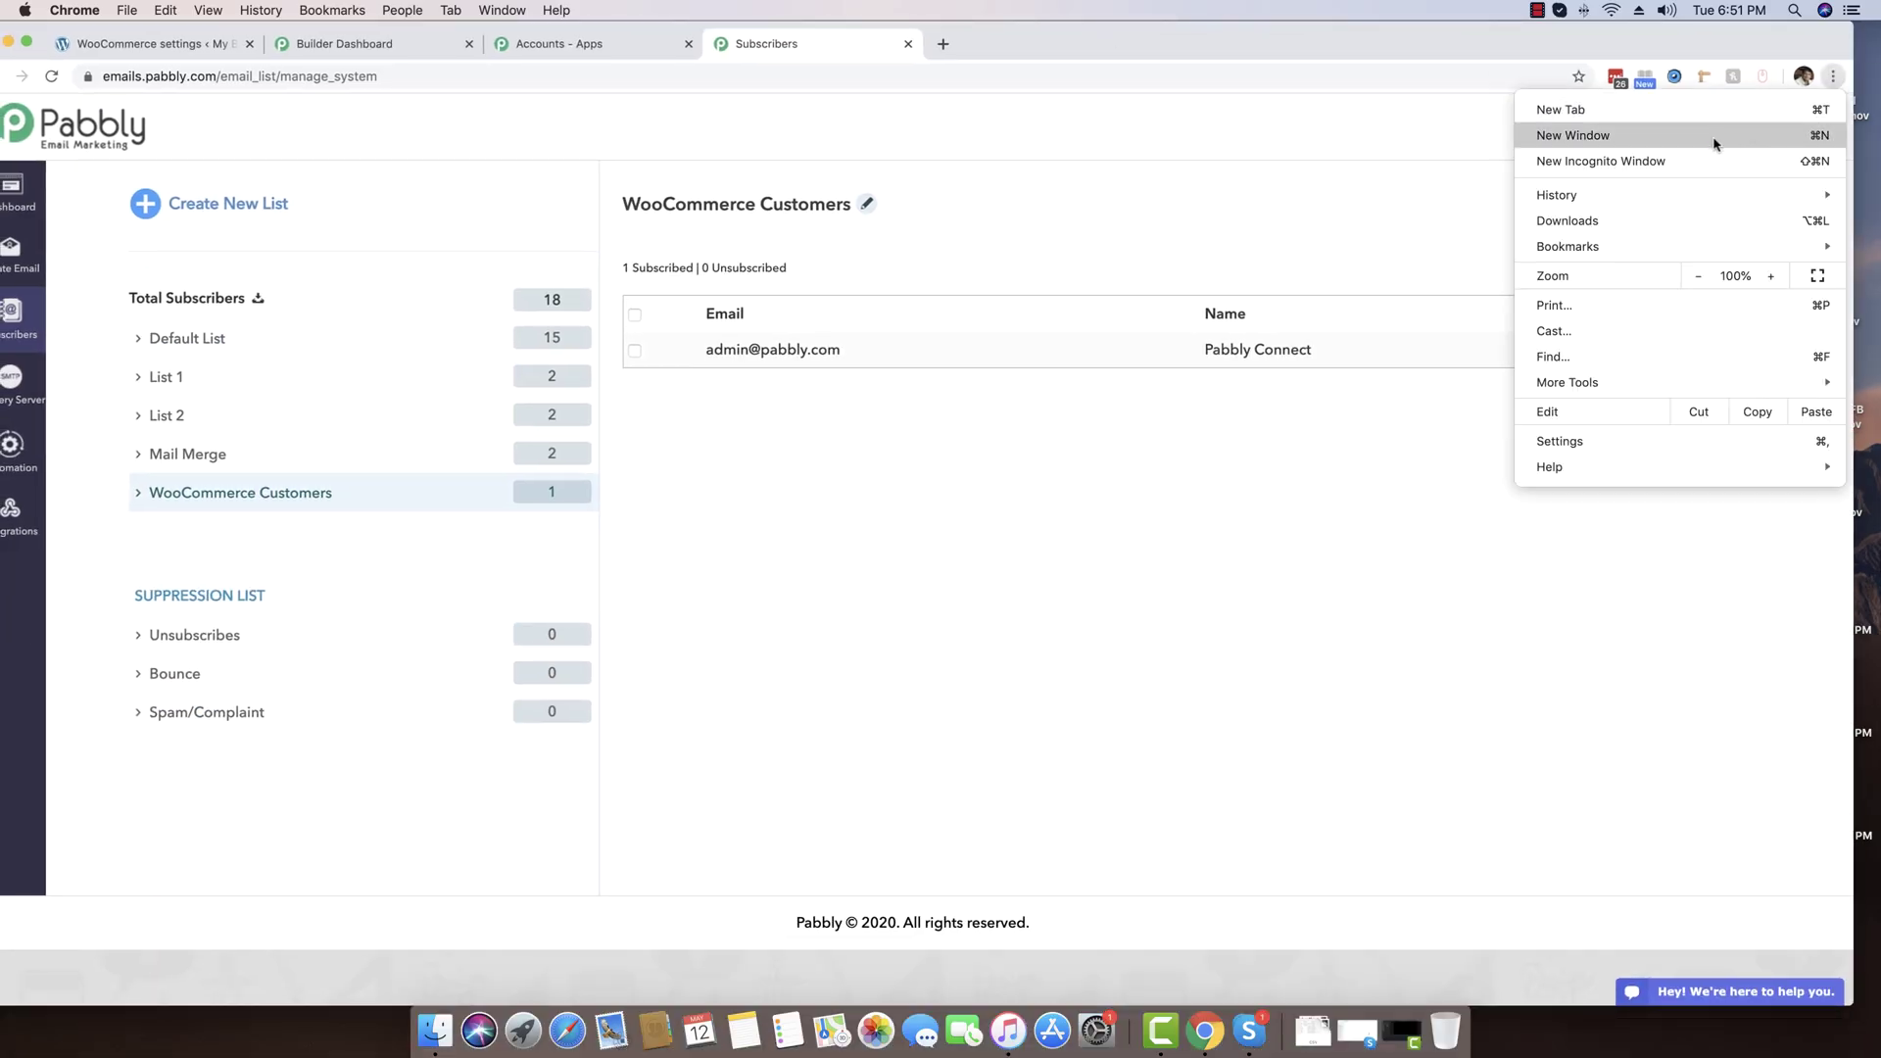
click(1665, 163)
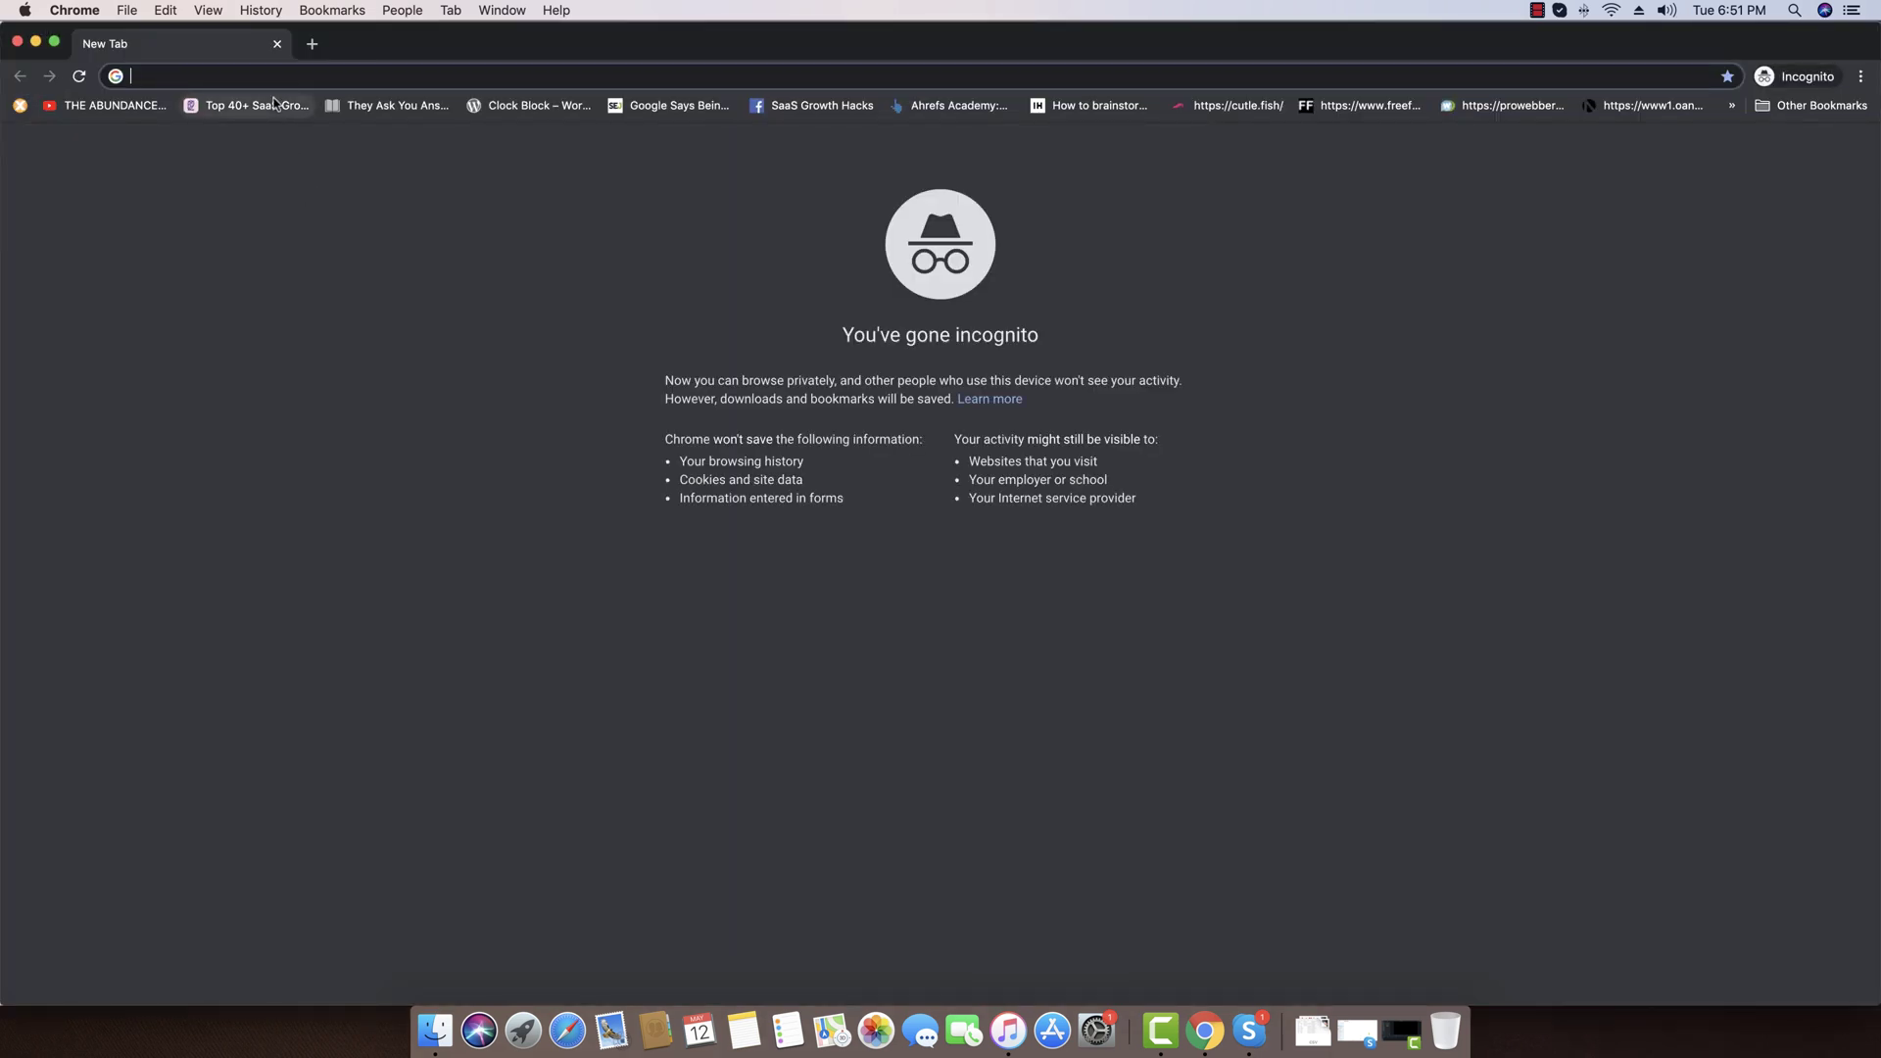
Load the blog's store and add Nike Shoes 4 to the cart from the All Products catalogue
key(super+v)
key(Return)
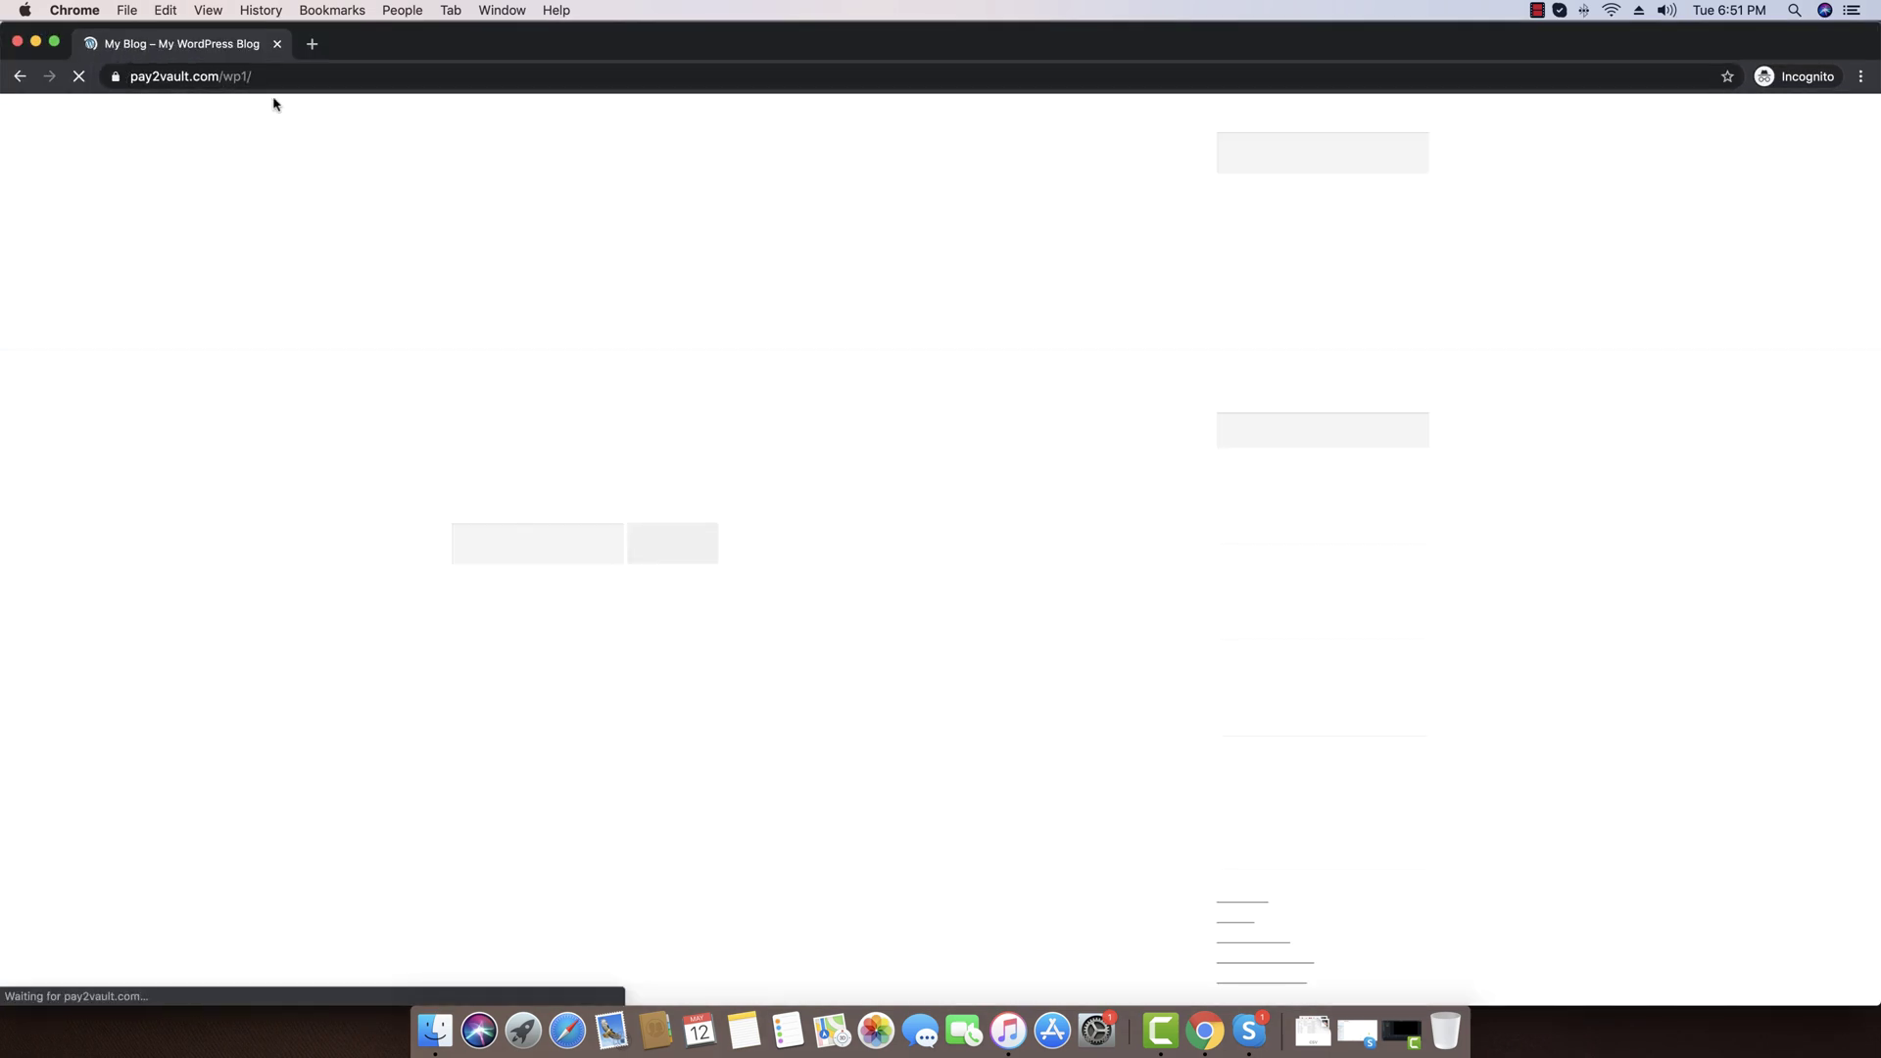
click(552, 246)
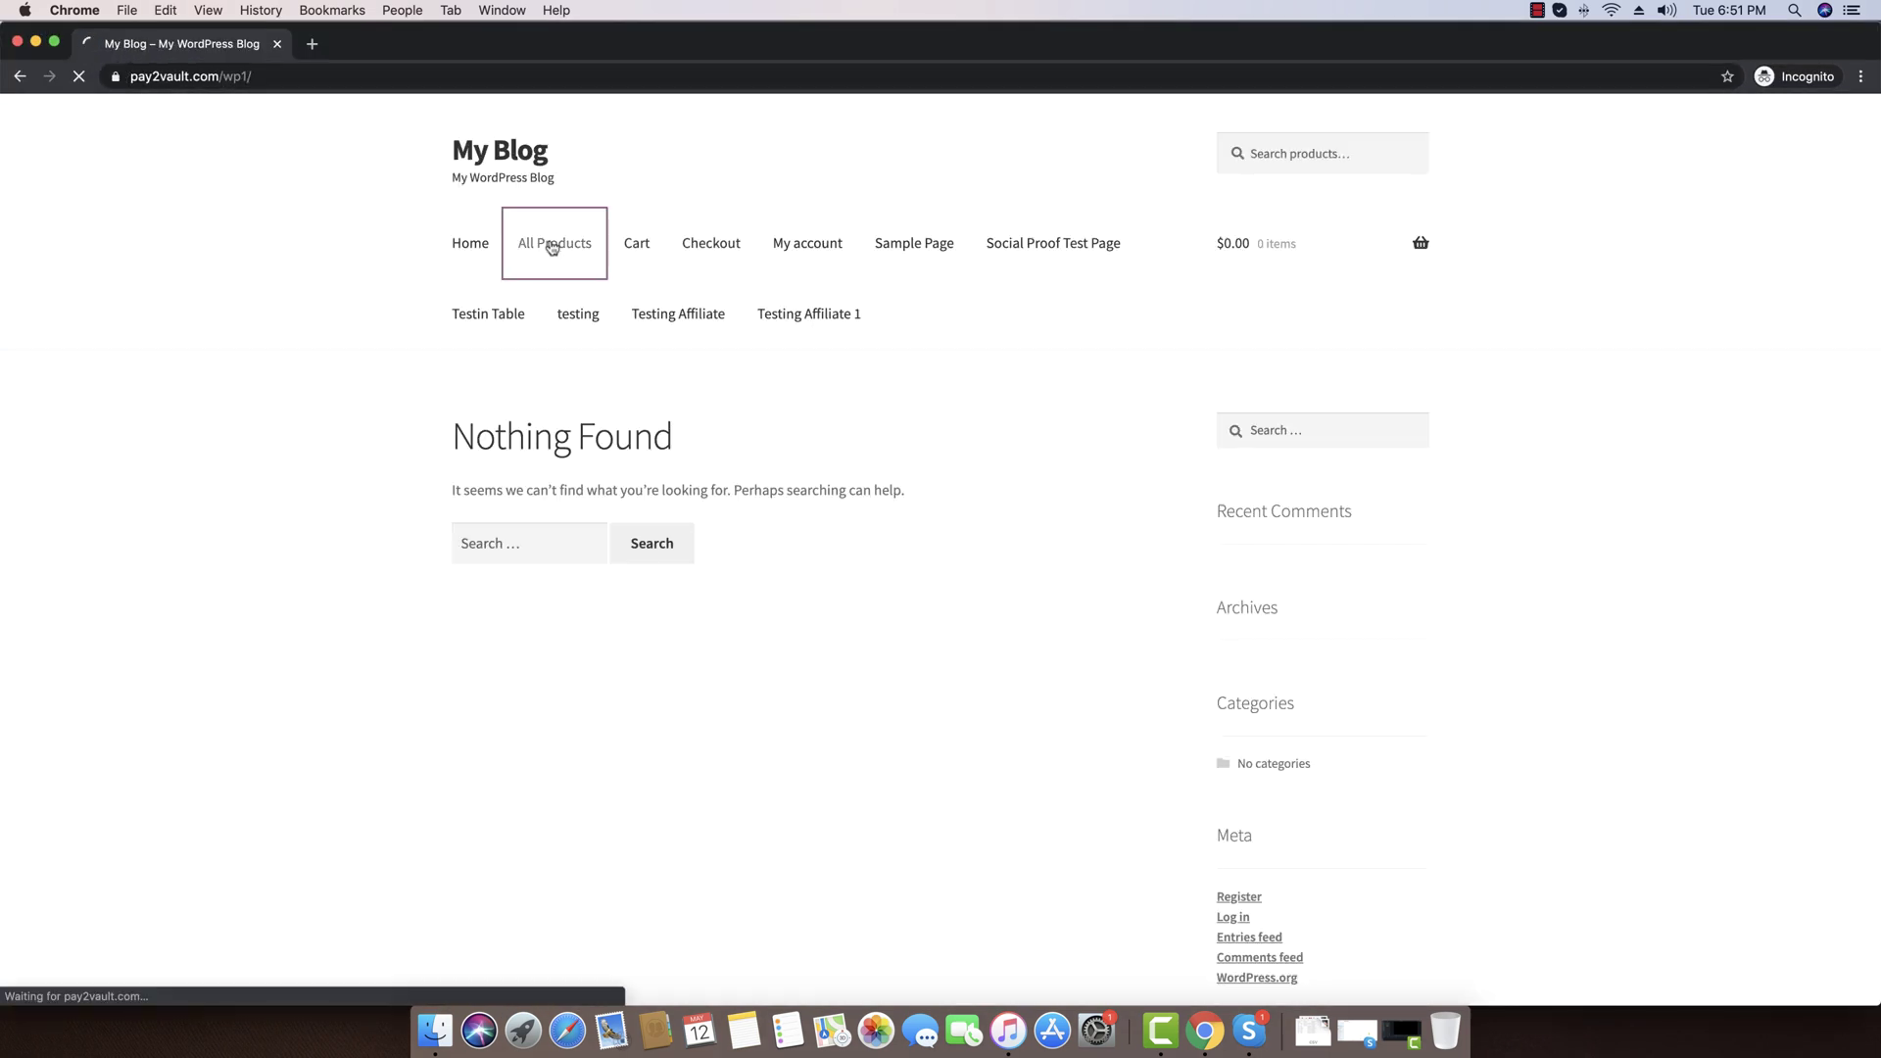
scroll(336, 336, down, 10)
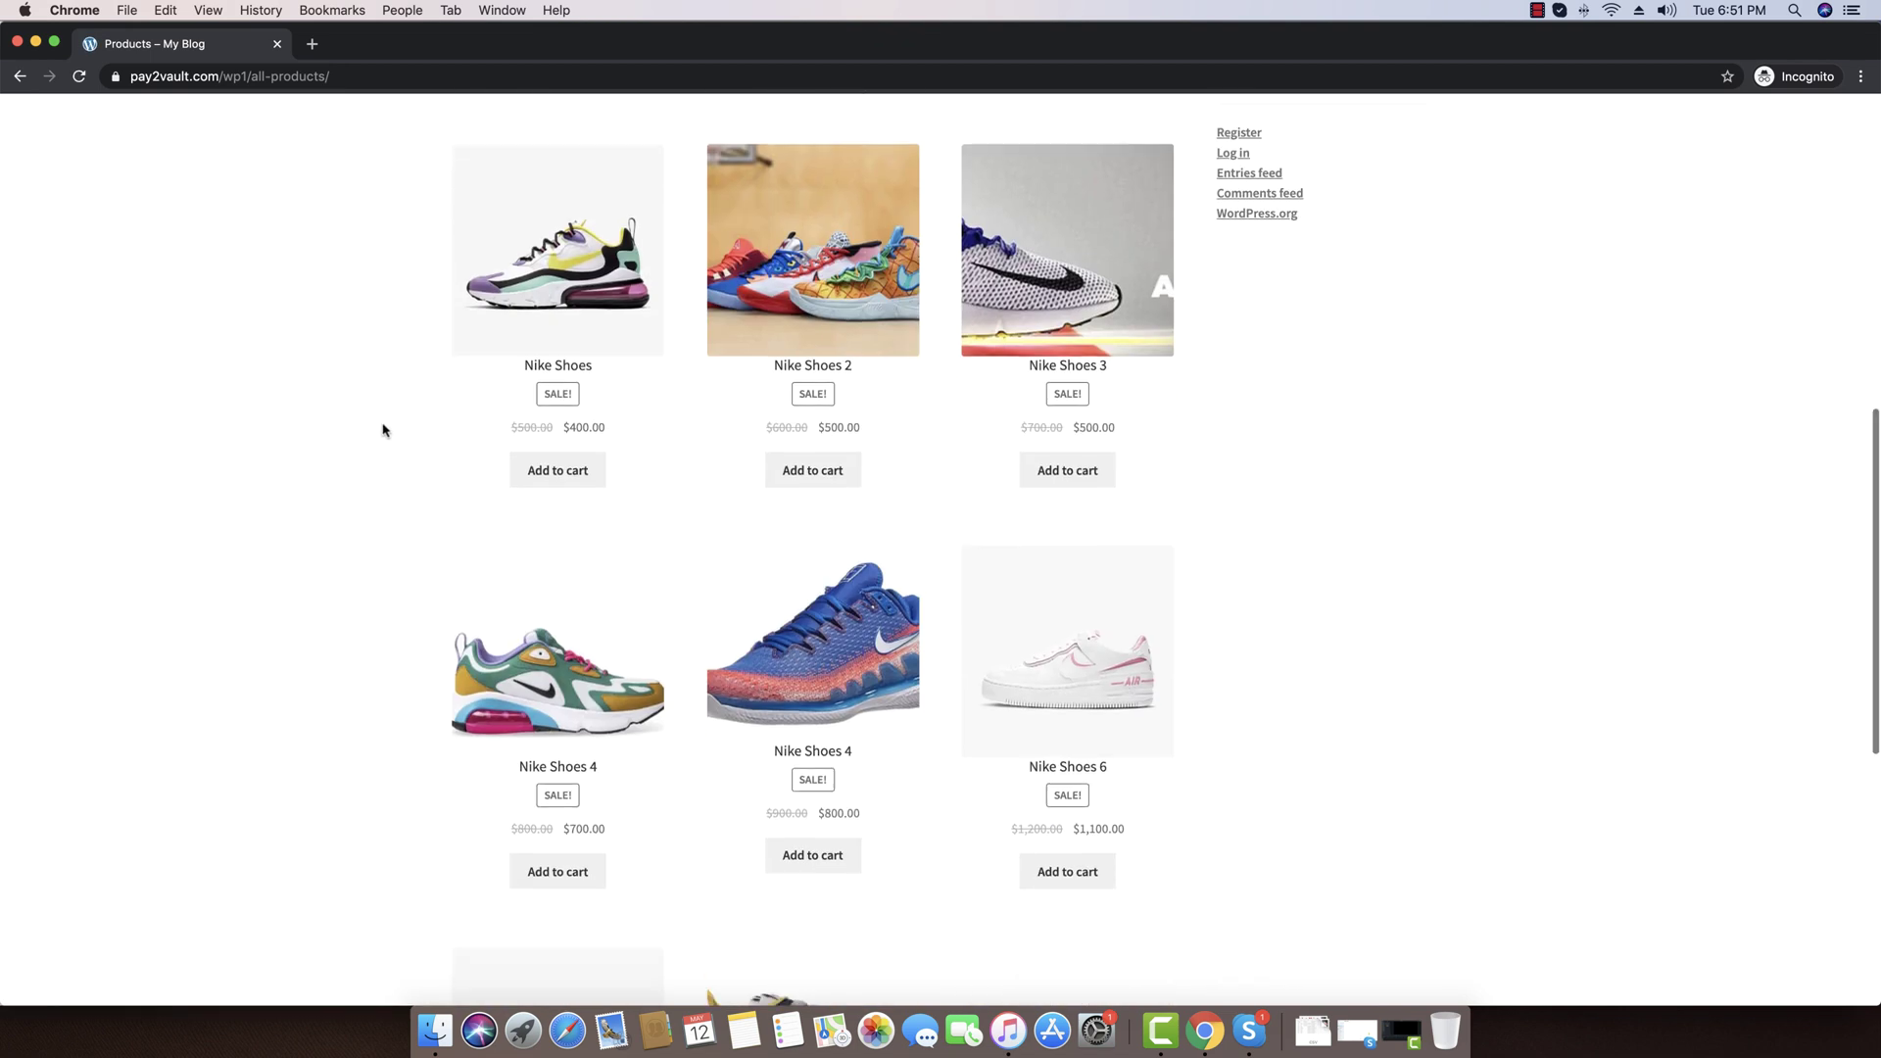
click(787, 584)
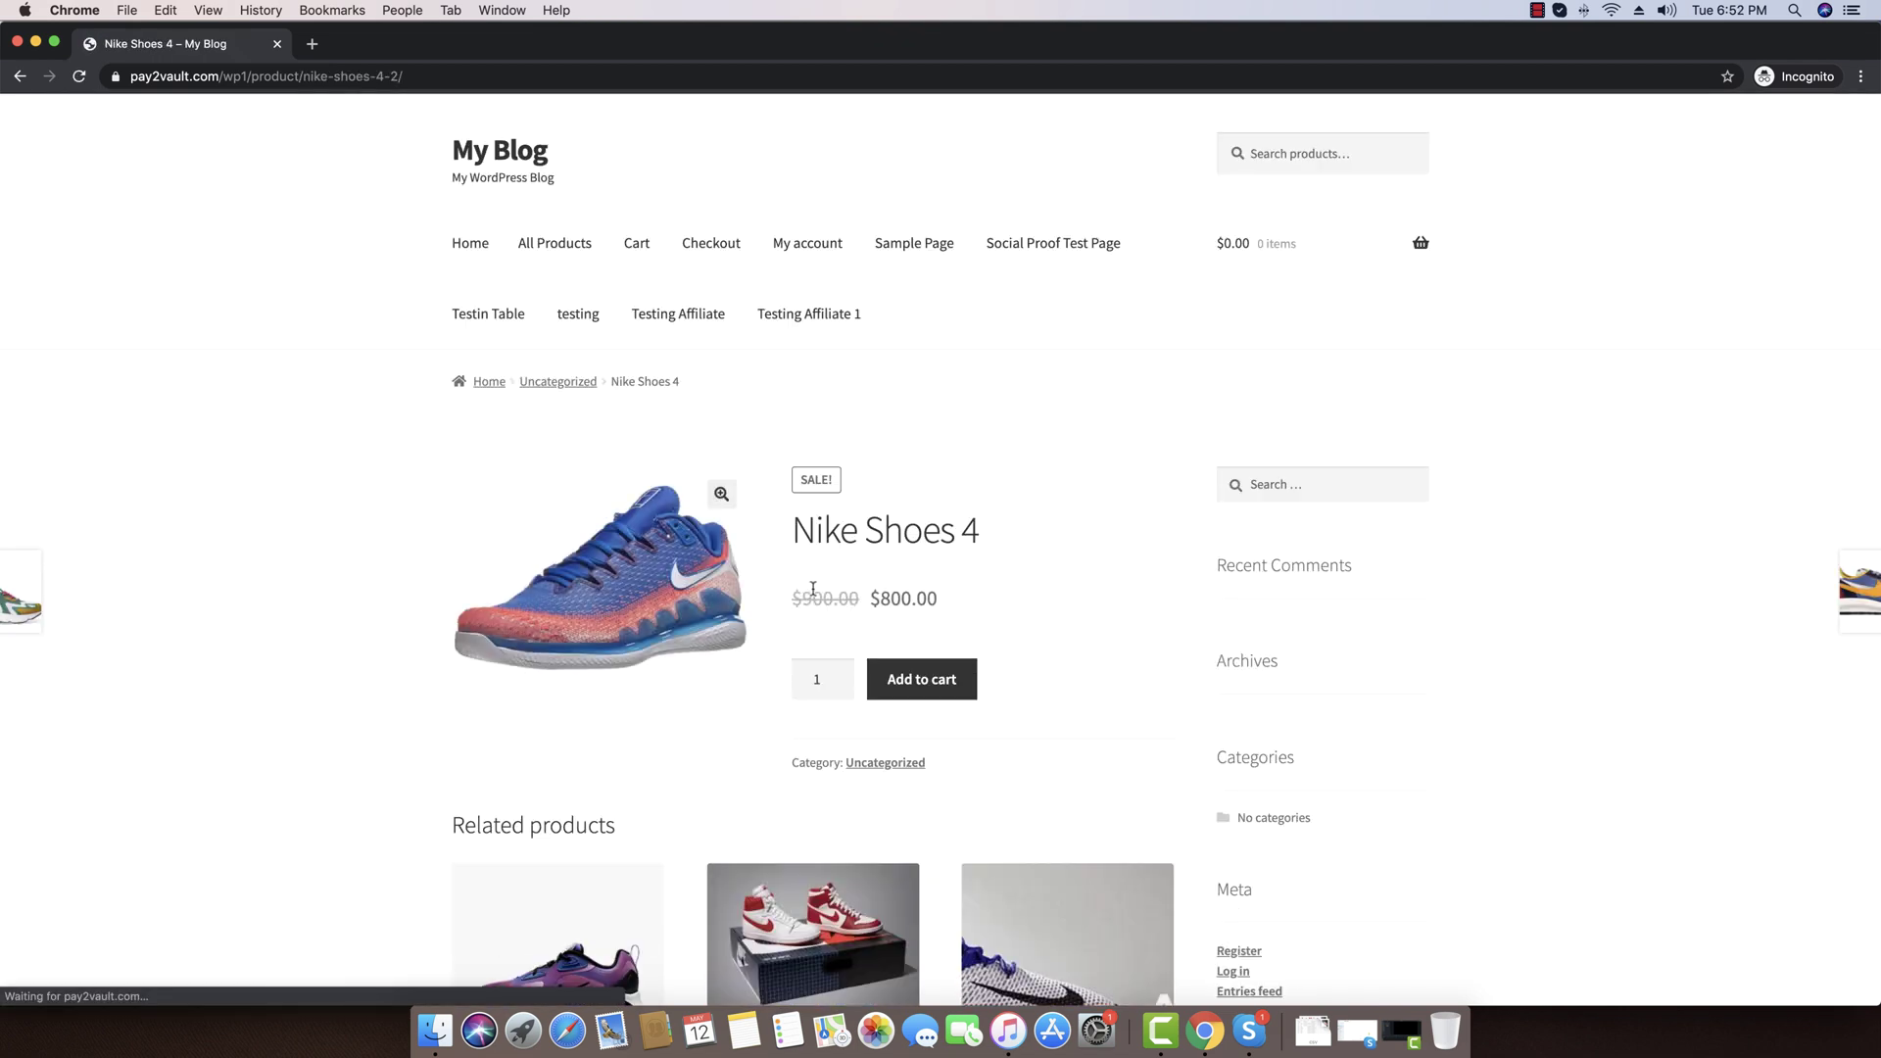
scroll(832, 593, down, 1)
click(928, 583)
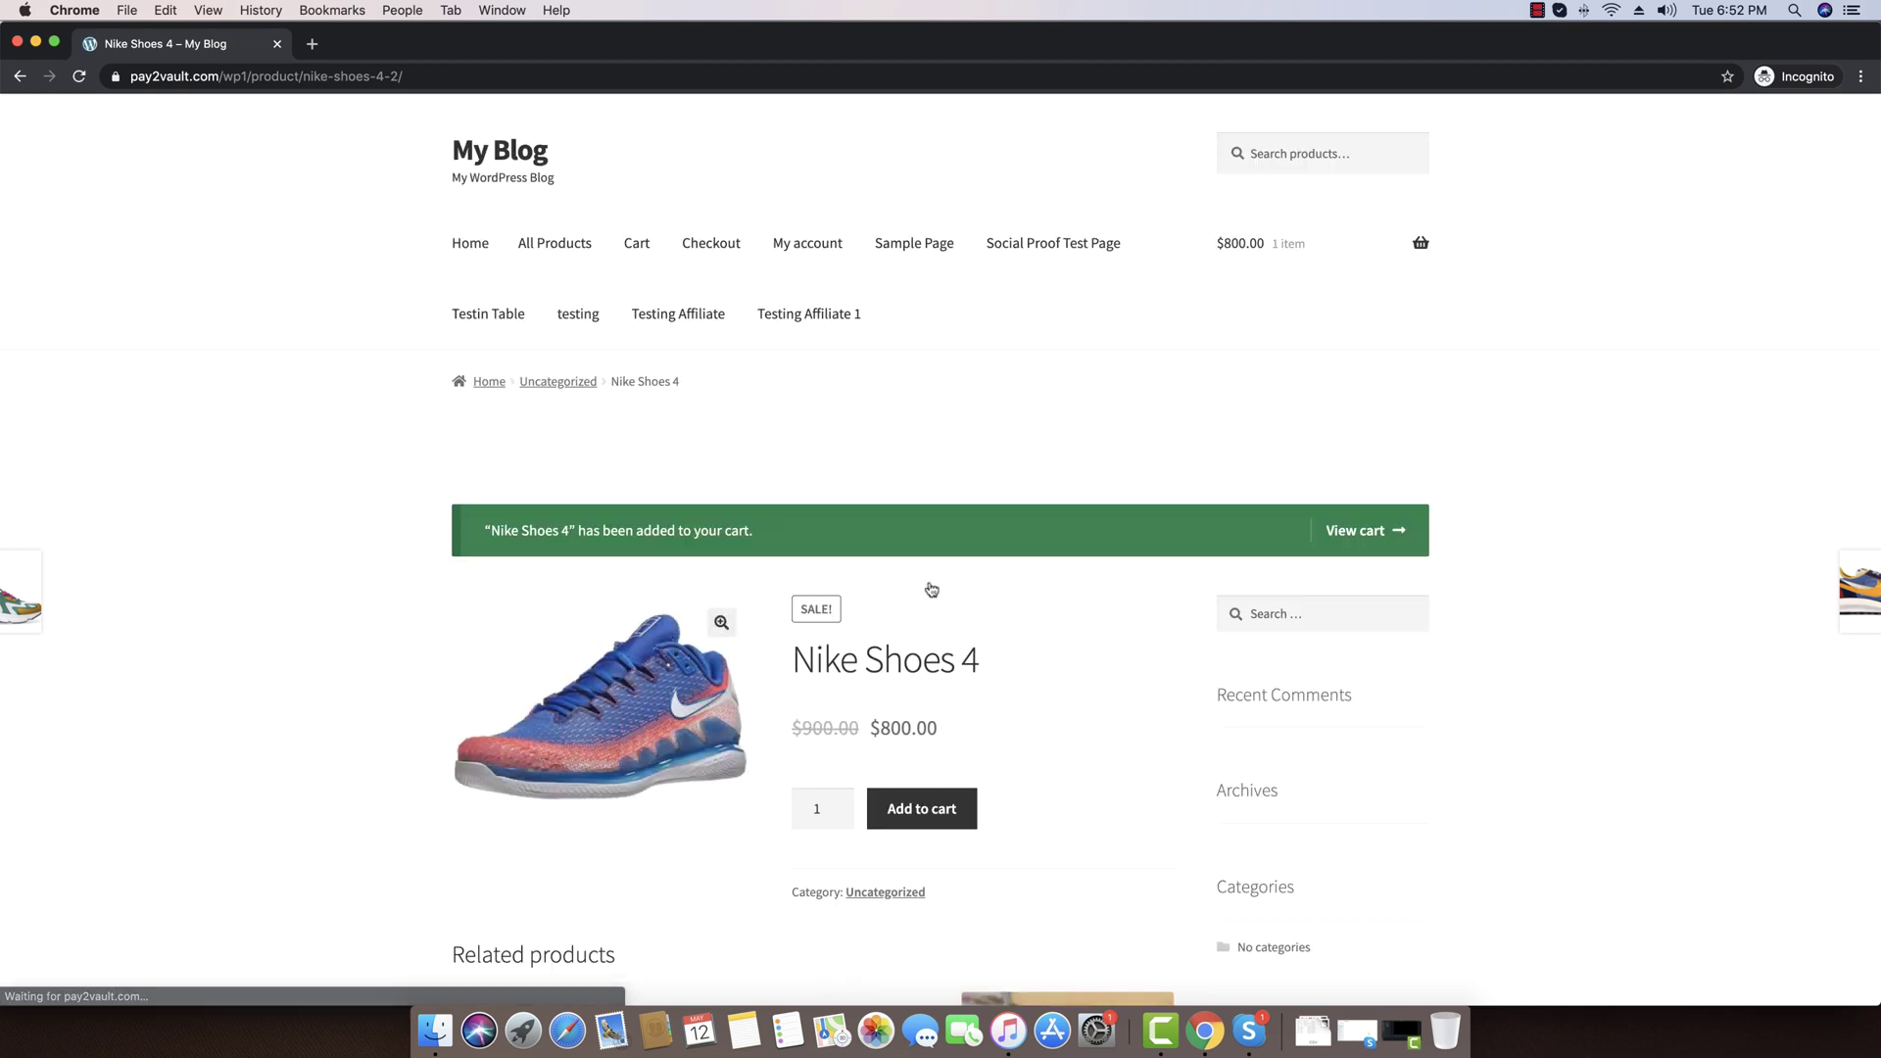
scroll(926, 851, down, 1)
click(926, 727)
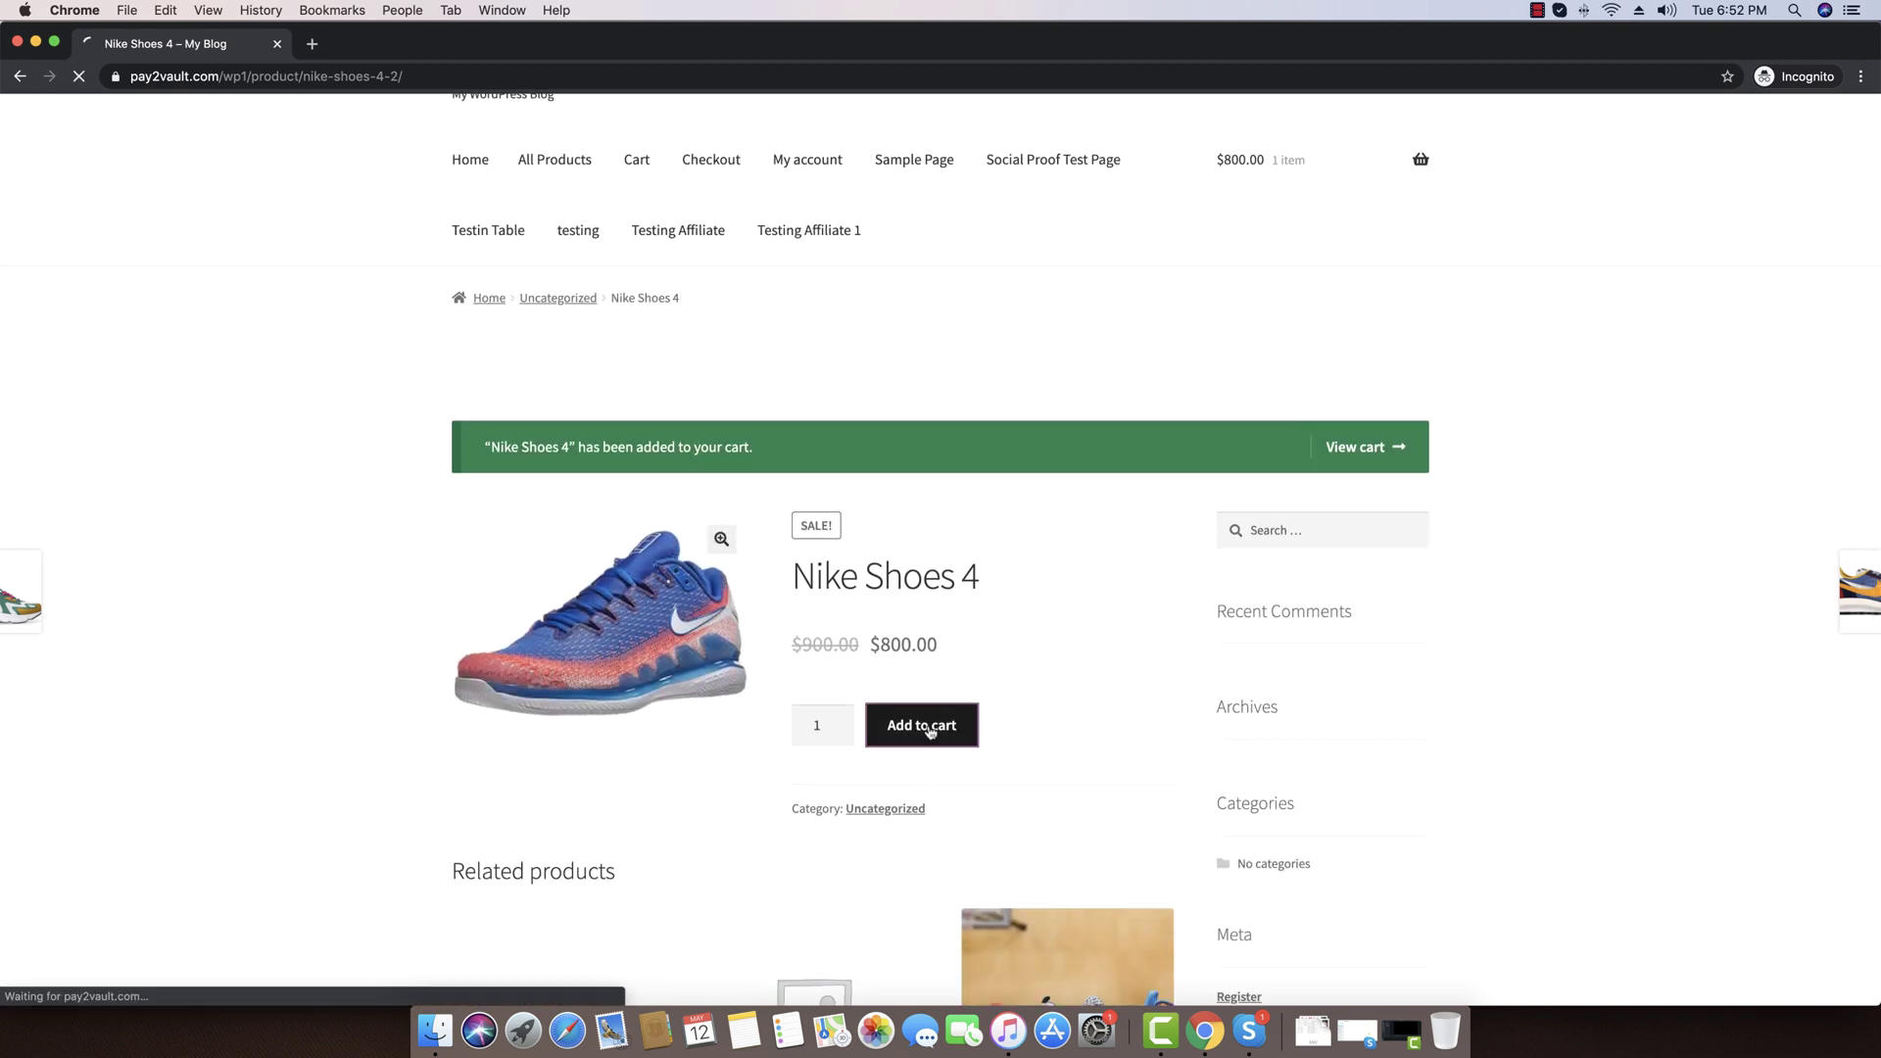
Reduce the Nike Shoes 4 quantity in the cart to 1 and proceed to the $815.00 checkout
click(1371, 534)
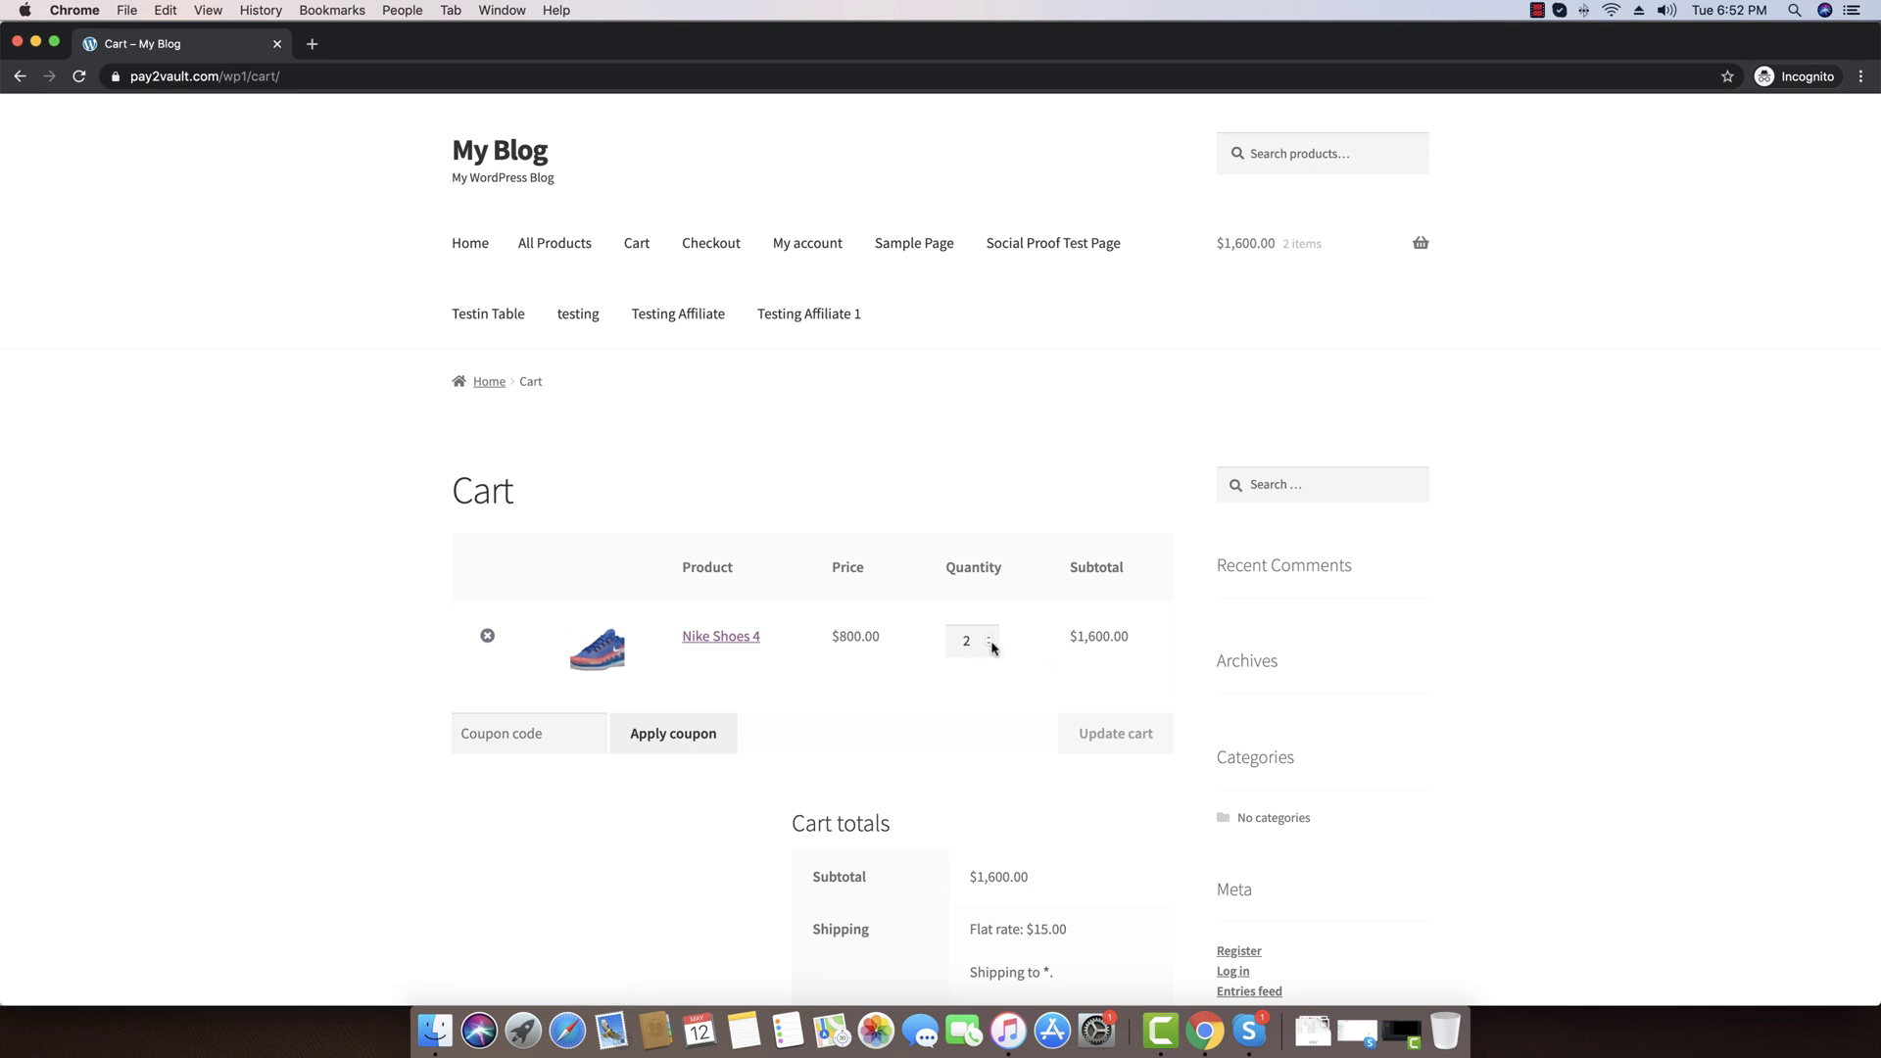
click(992, 647)
click(1089, 735)
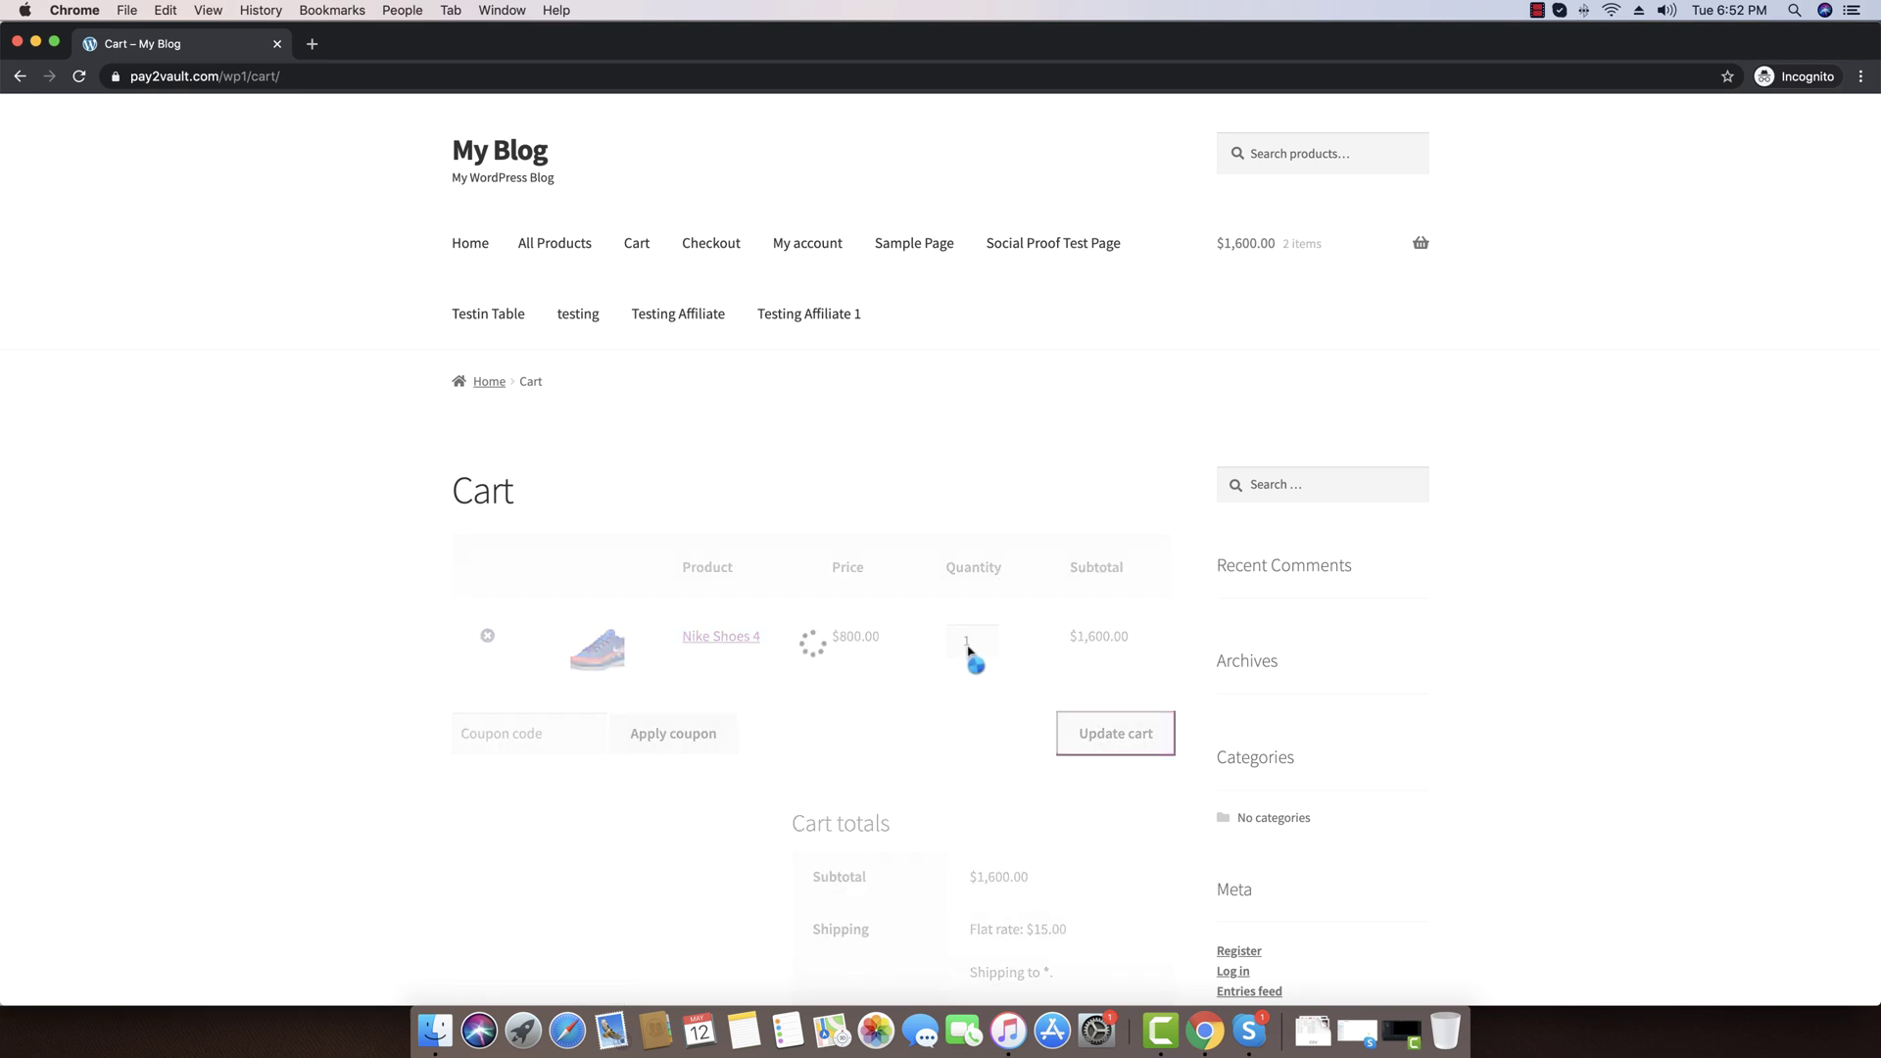
scroll(966, 842, down, 5)
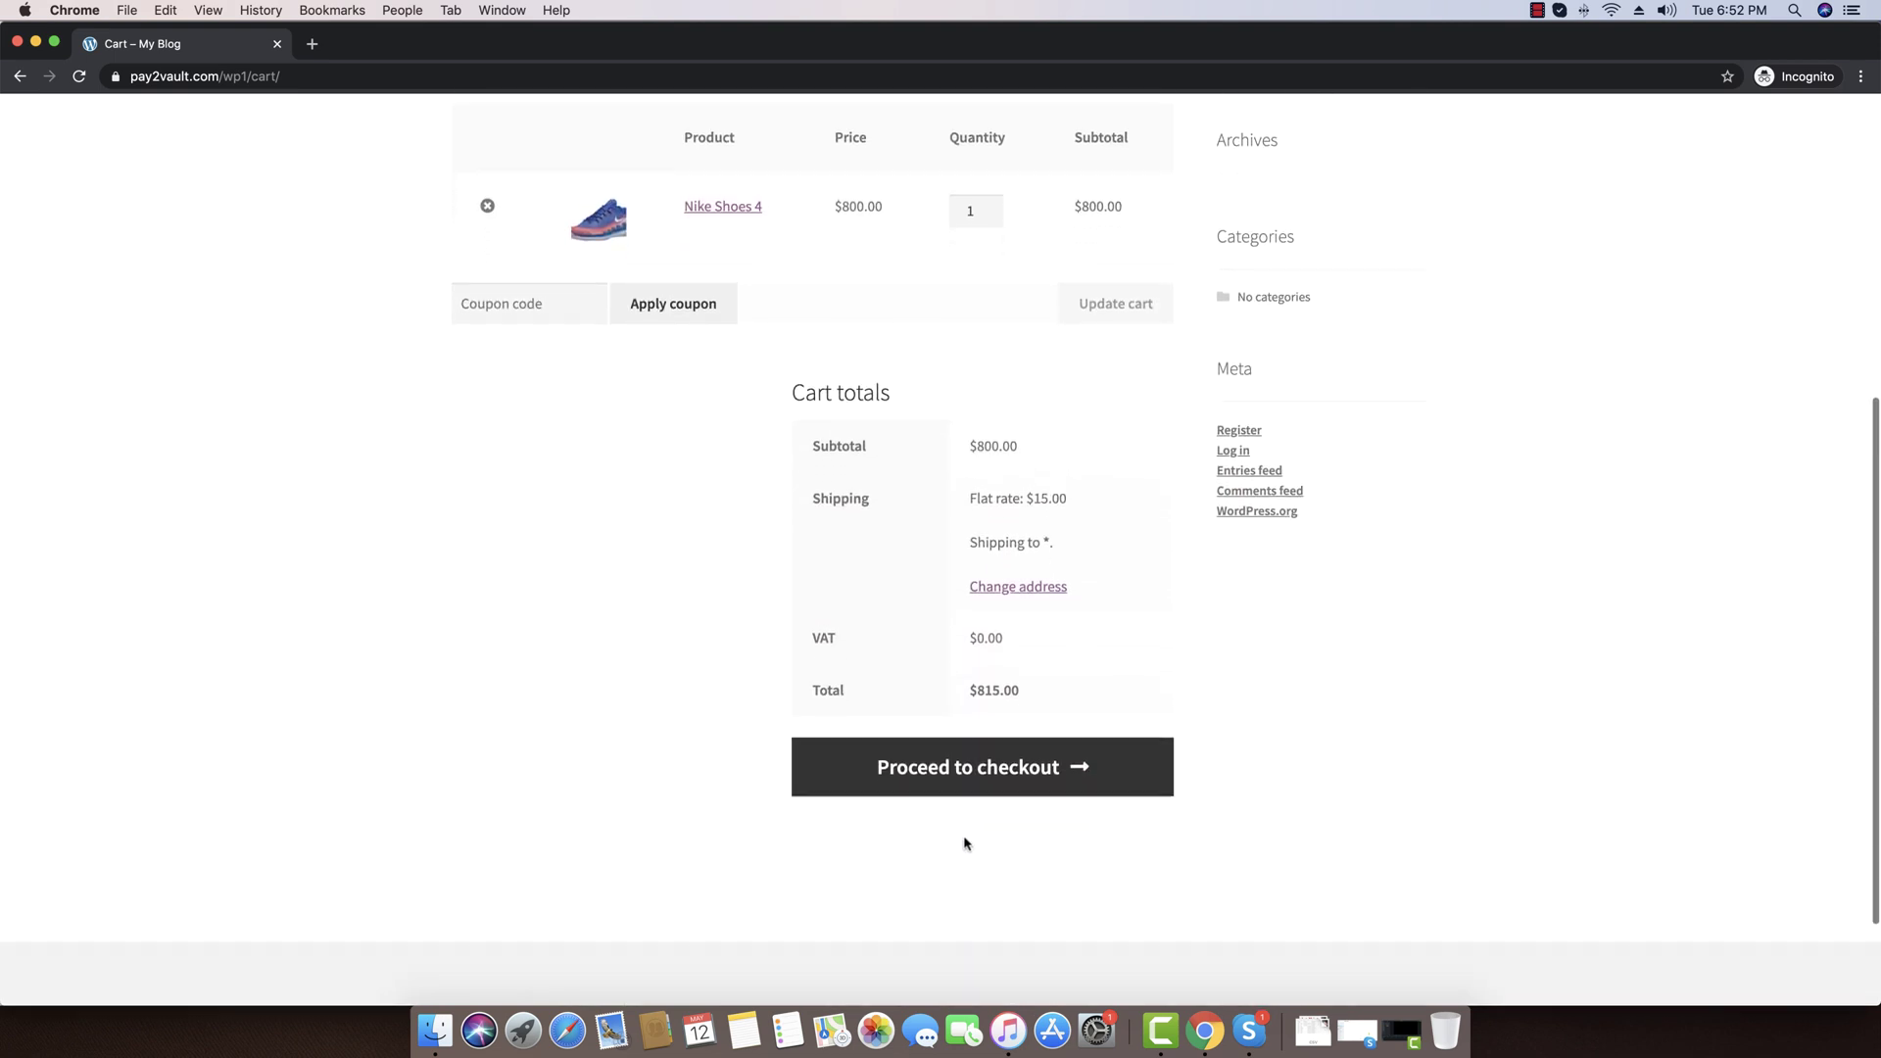
click(978, 768)
scroll(444, 604, down, 2)
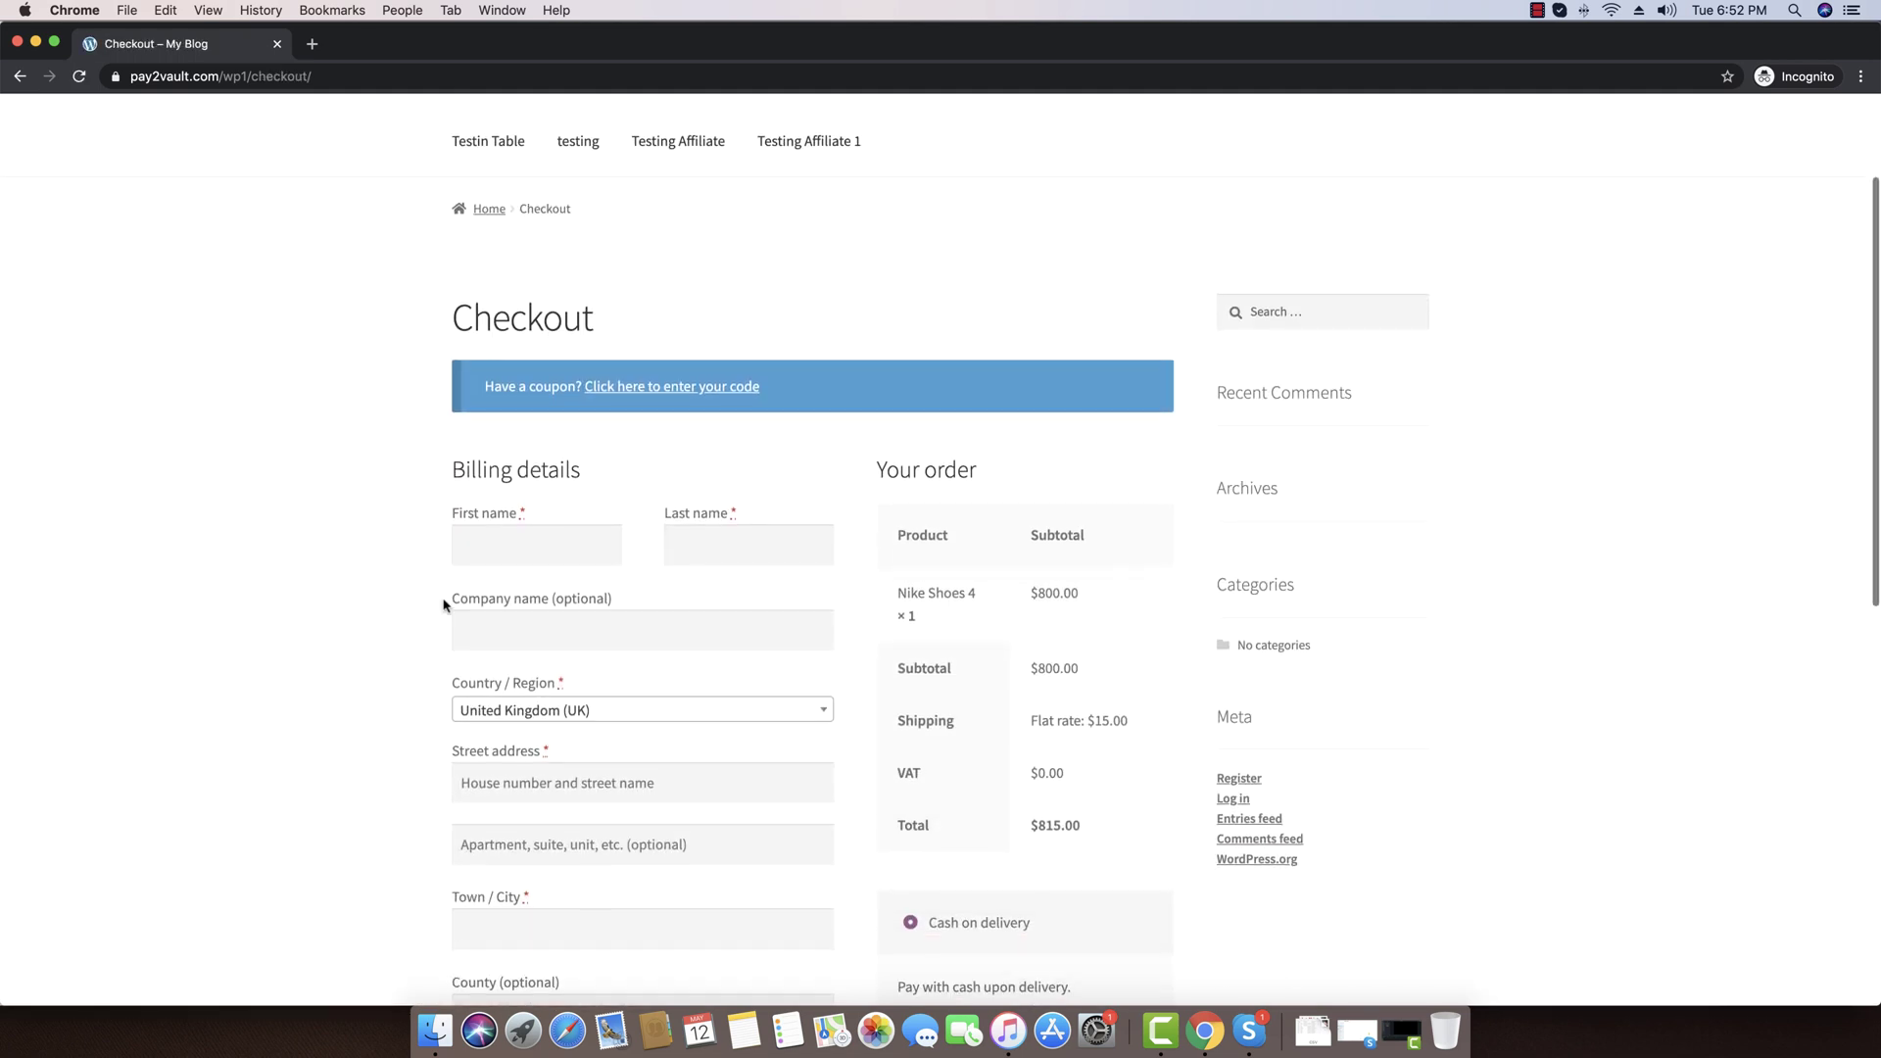
Enter the customer's name and company, choose India as the country, and fill the street address and city Bhopal
click(542, 536)
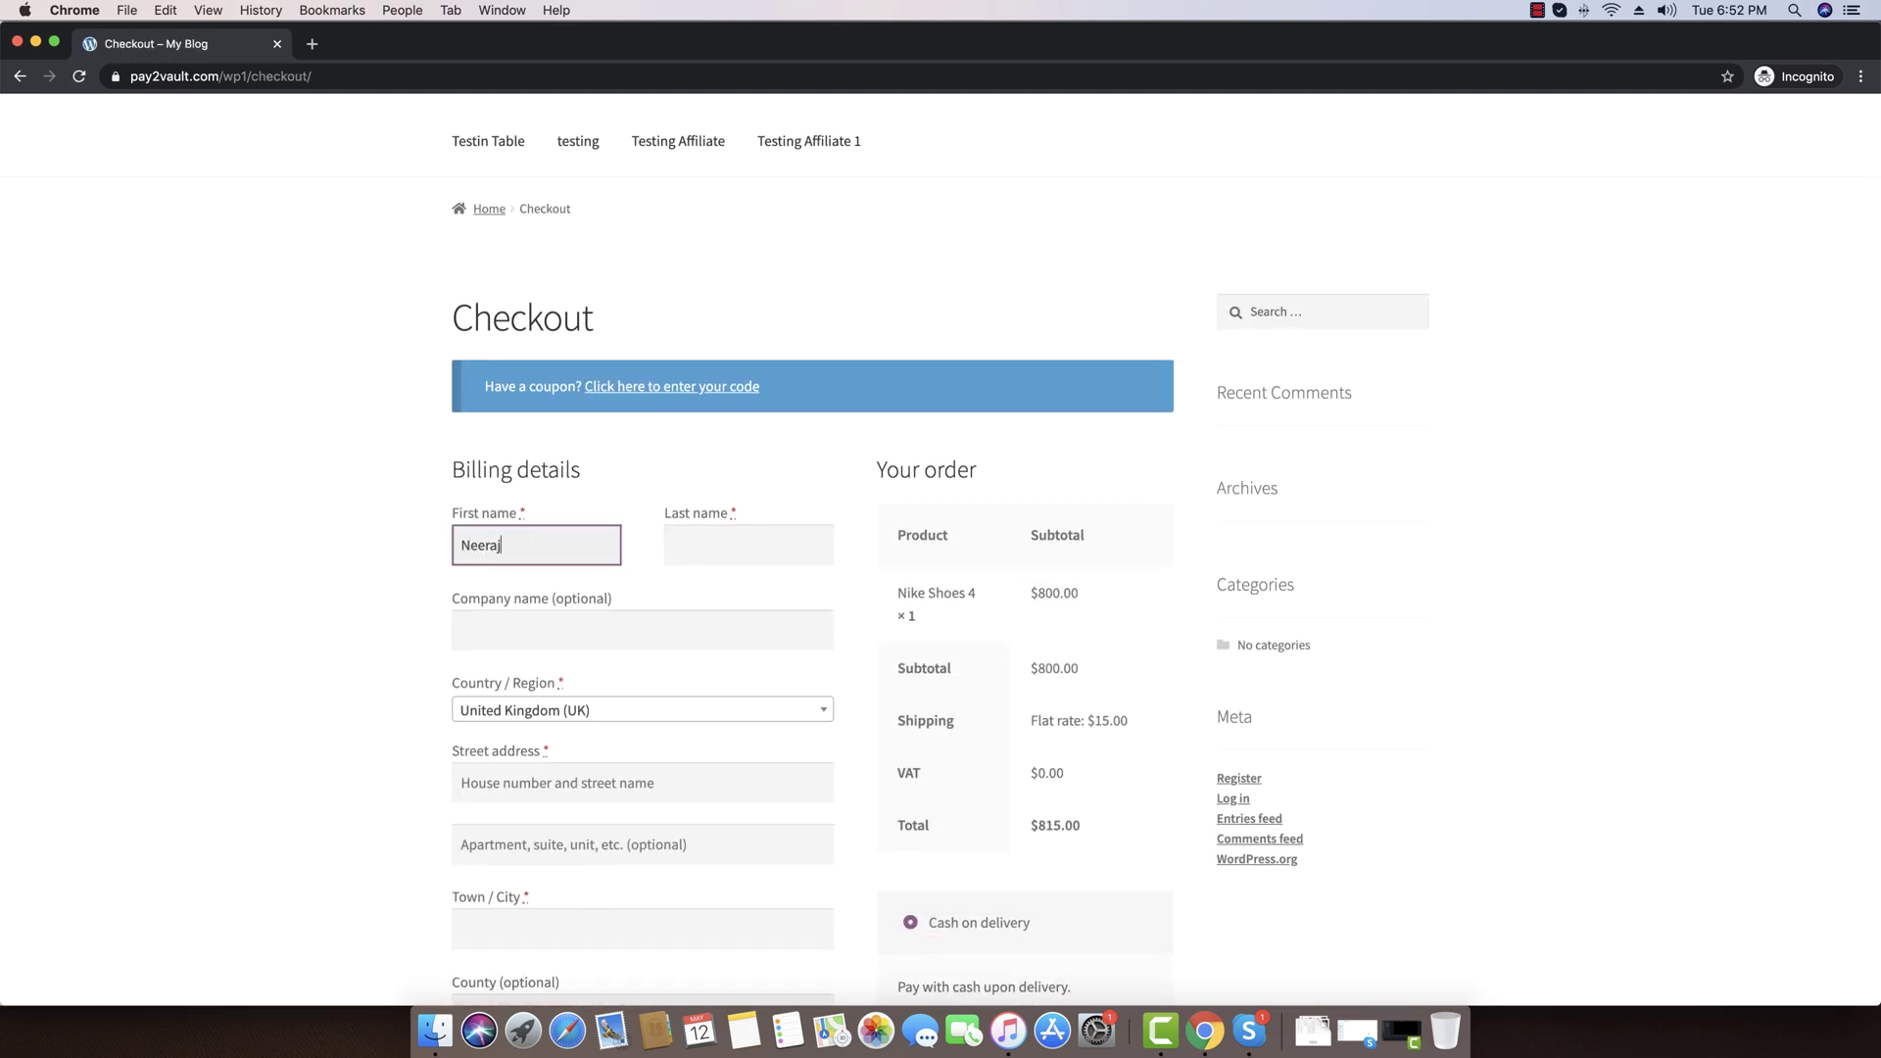
key(Tab)
key(Tab)
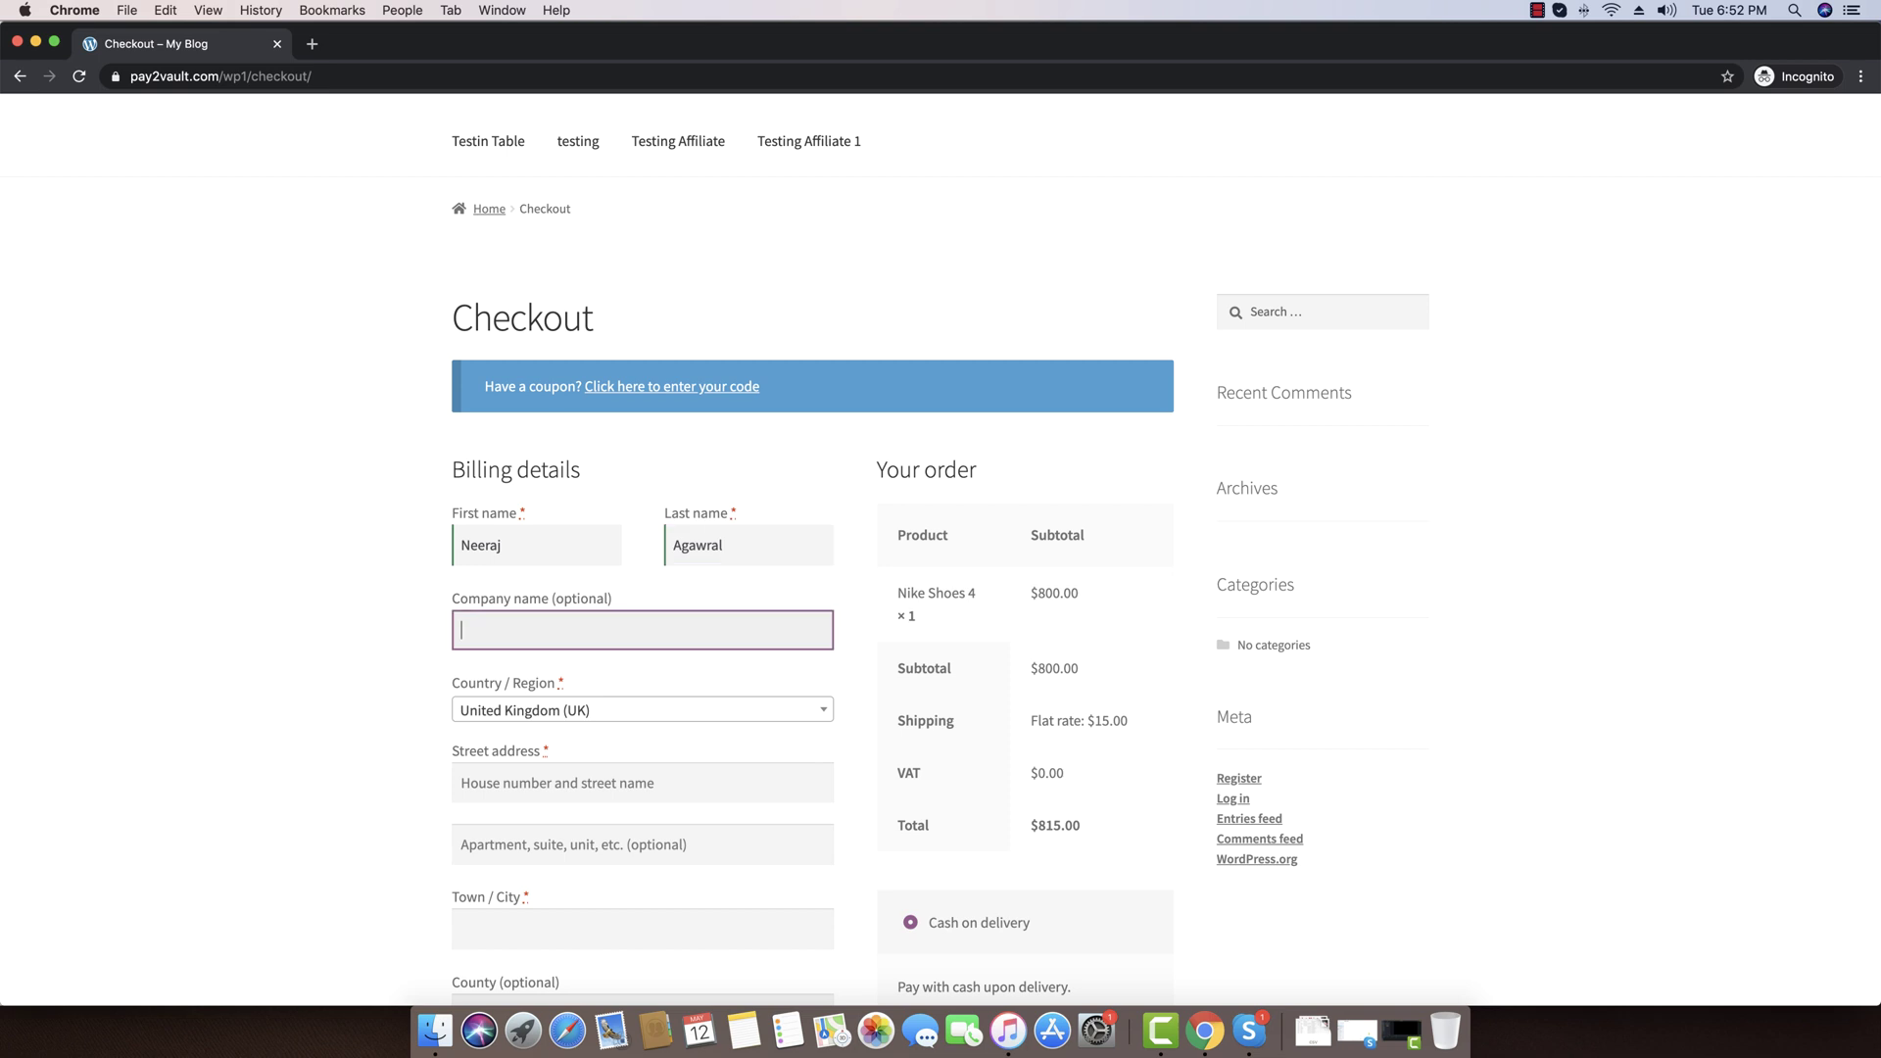
text(Personal)
key(Tab)
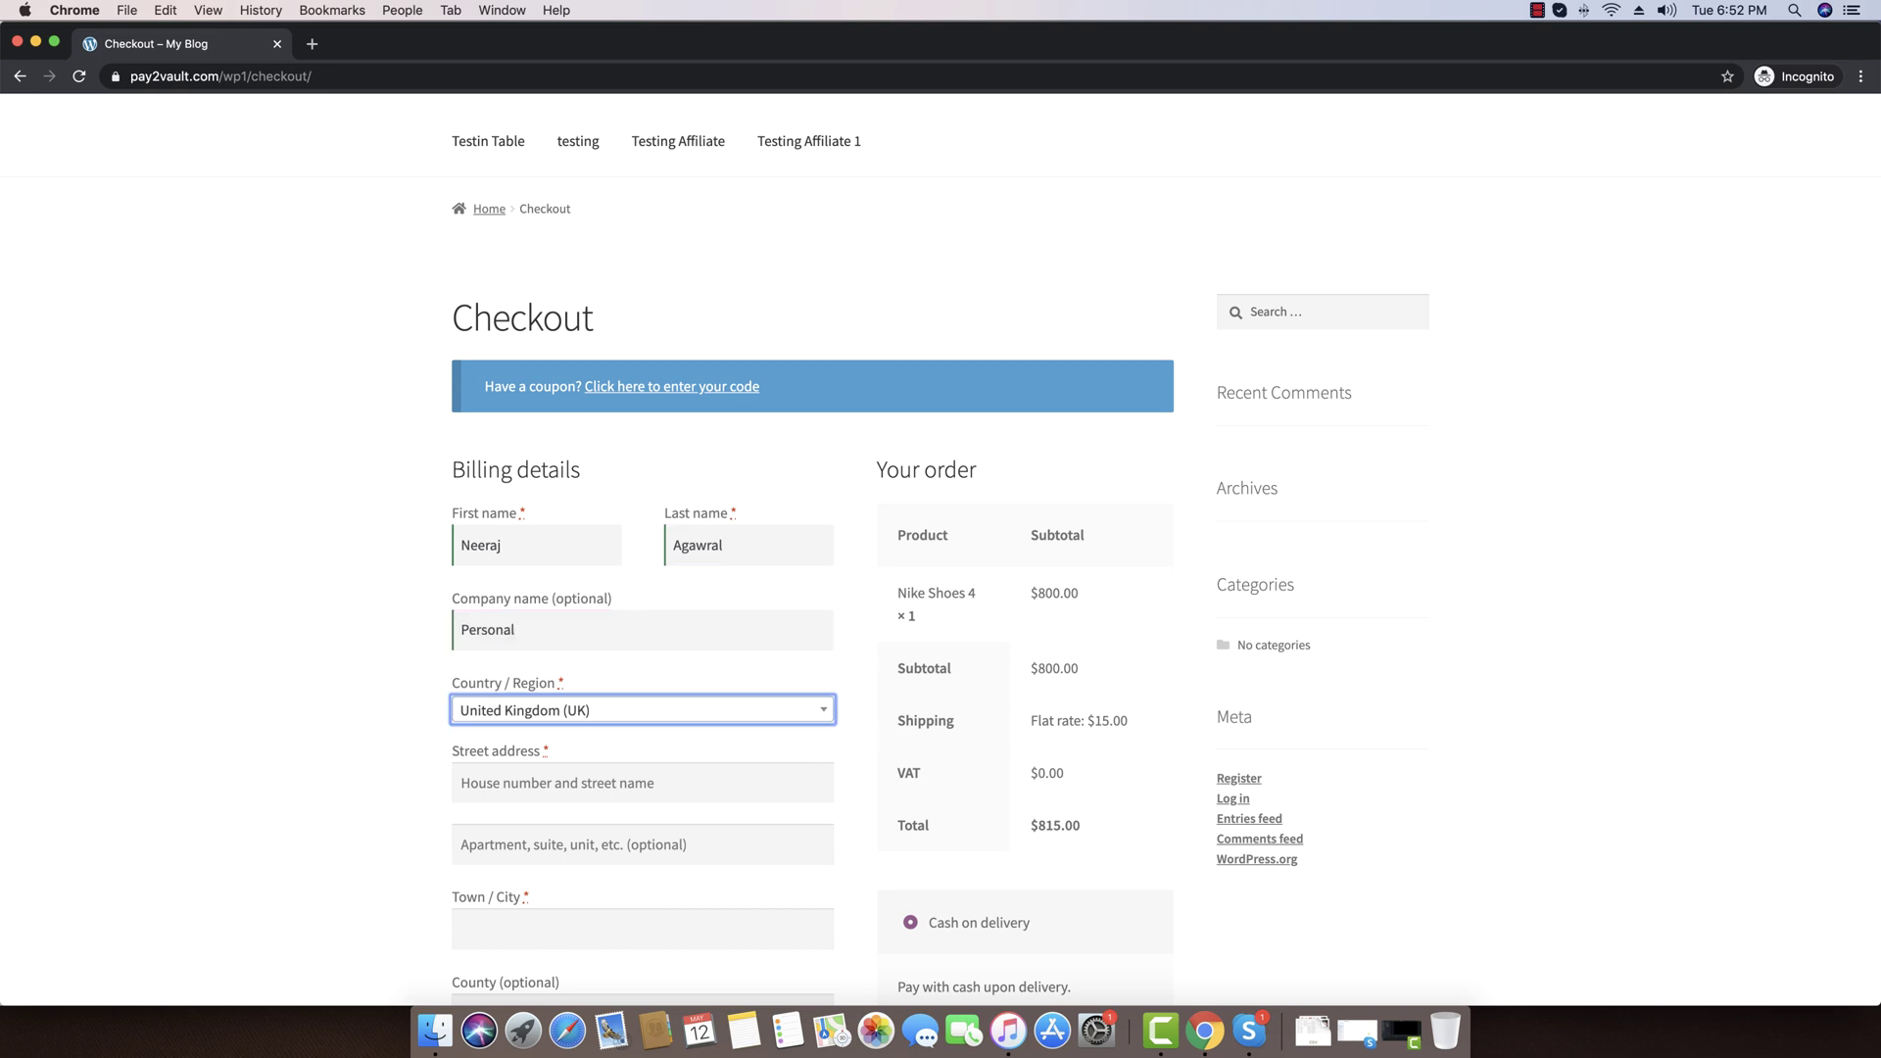
text(india)
key(Down)
key(Return)
key(Tab)
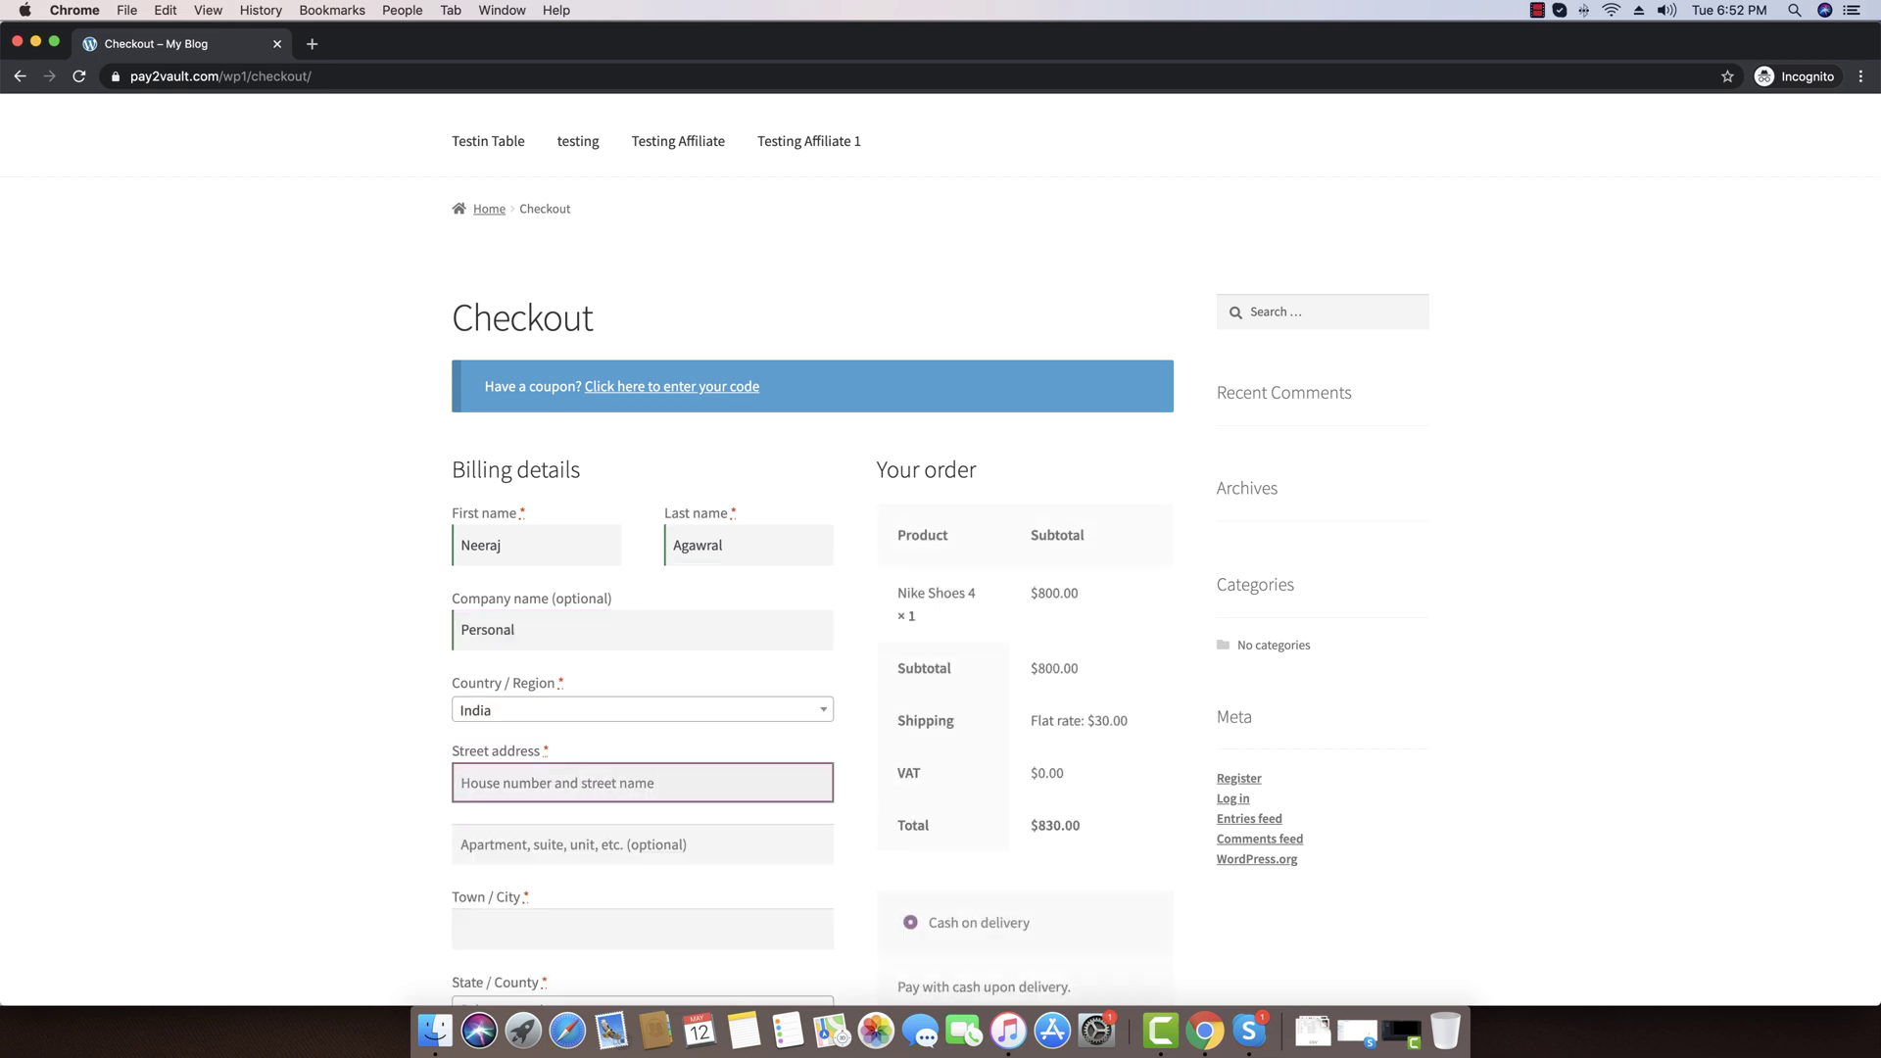
text(203)
key(Tab)
key(Tab)
text(Bhop)
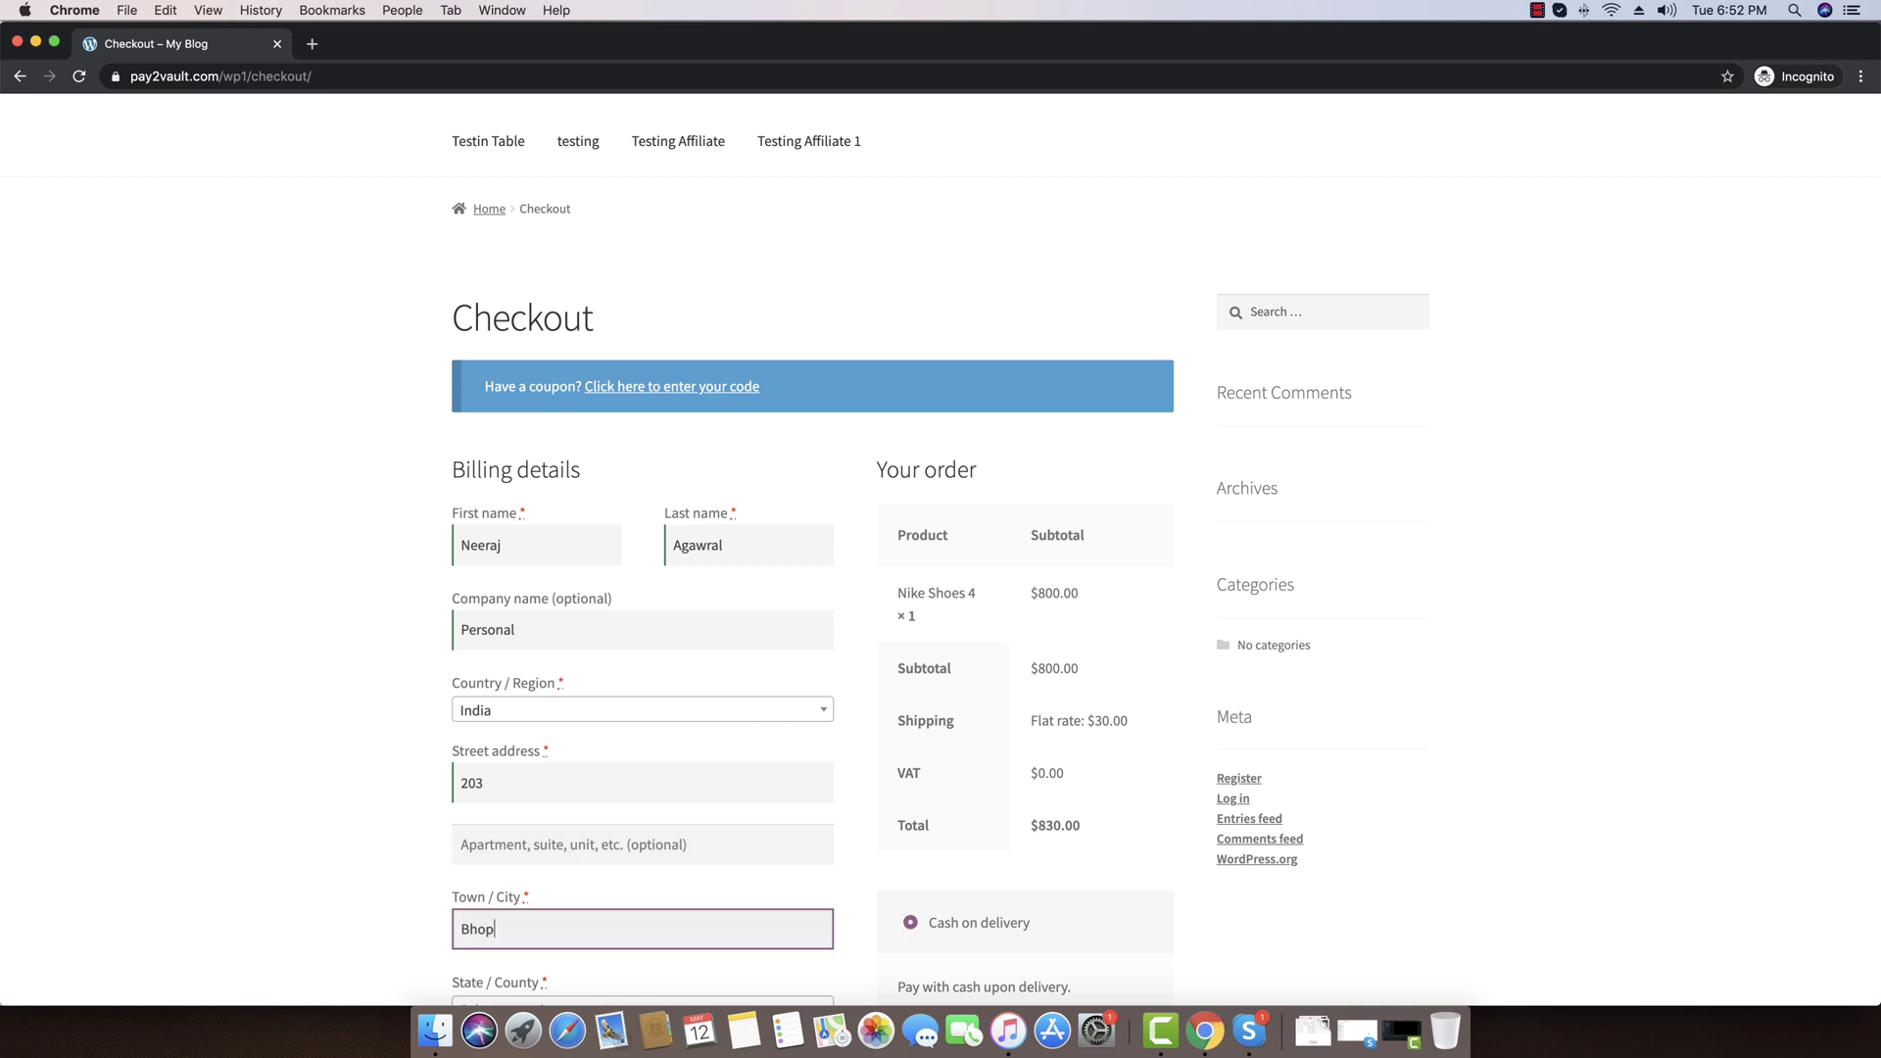
text(al)
Set state Madhya Pradesh, enter postcode, phone and e-mail, then place the cash-on-delivery order
key(Tab)
key(Return)
key(Tab)
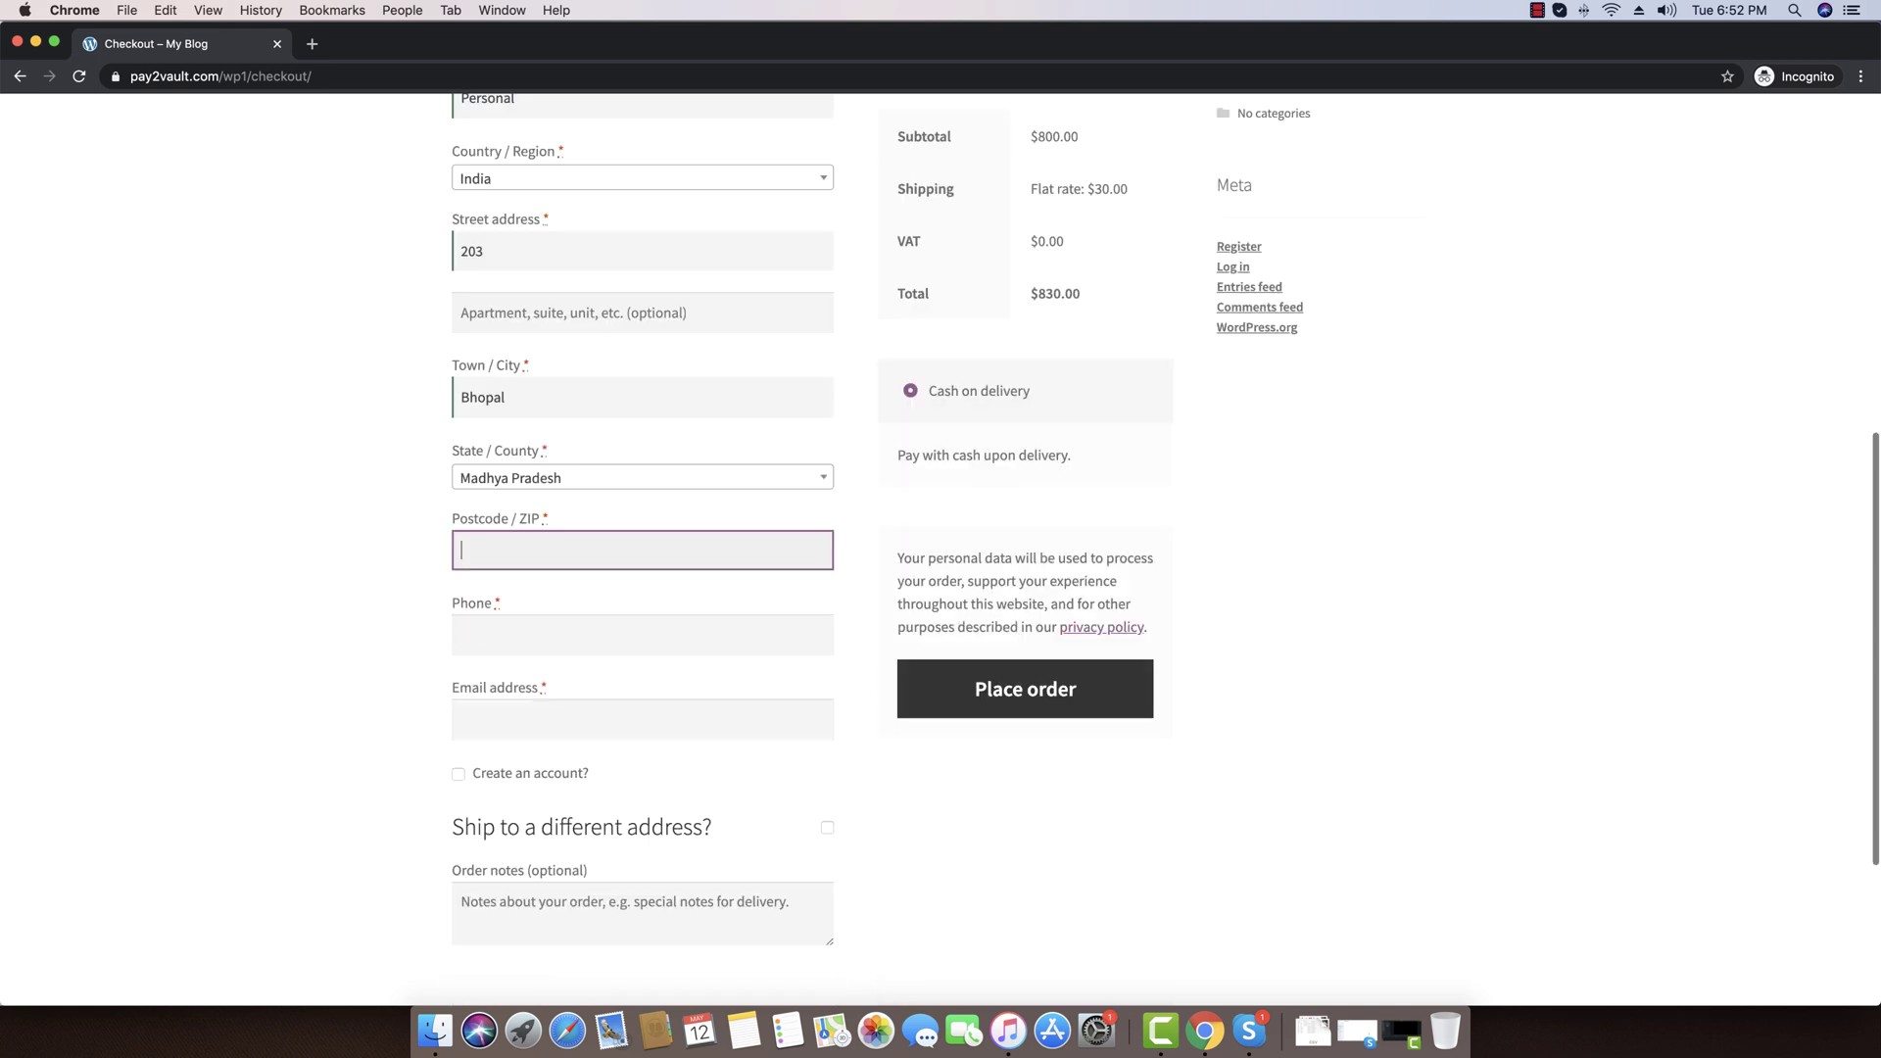
text(462016)
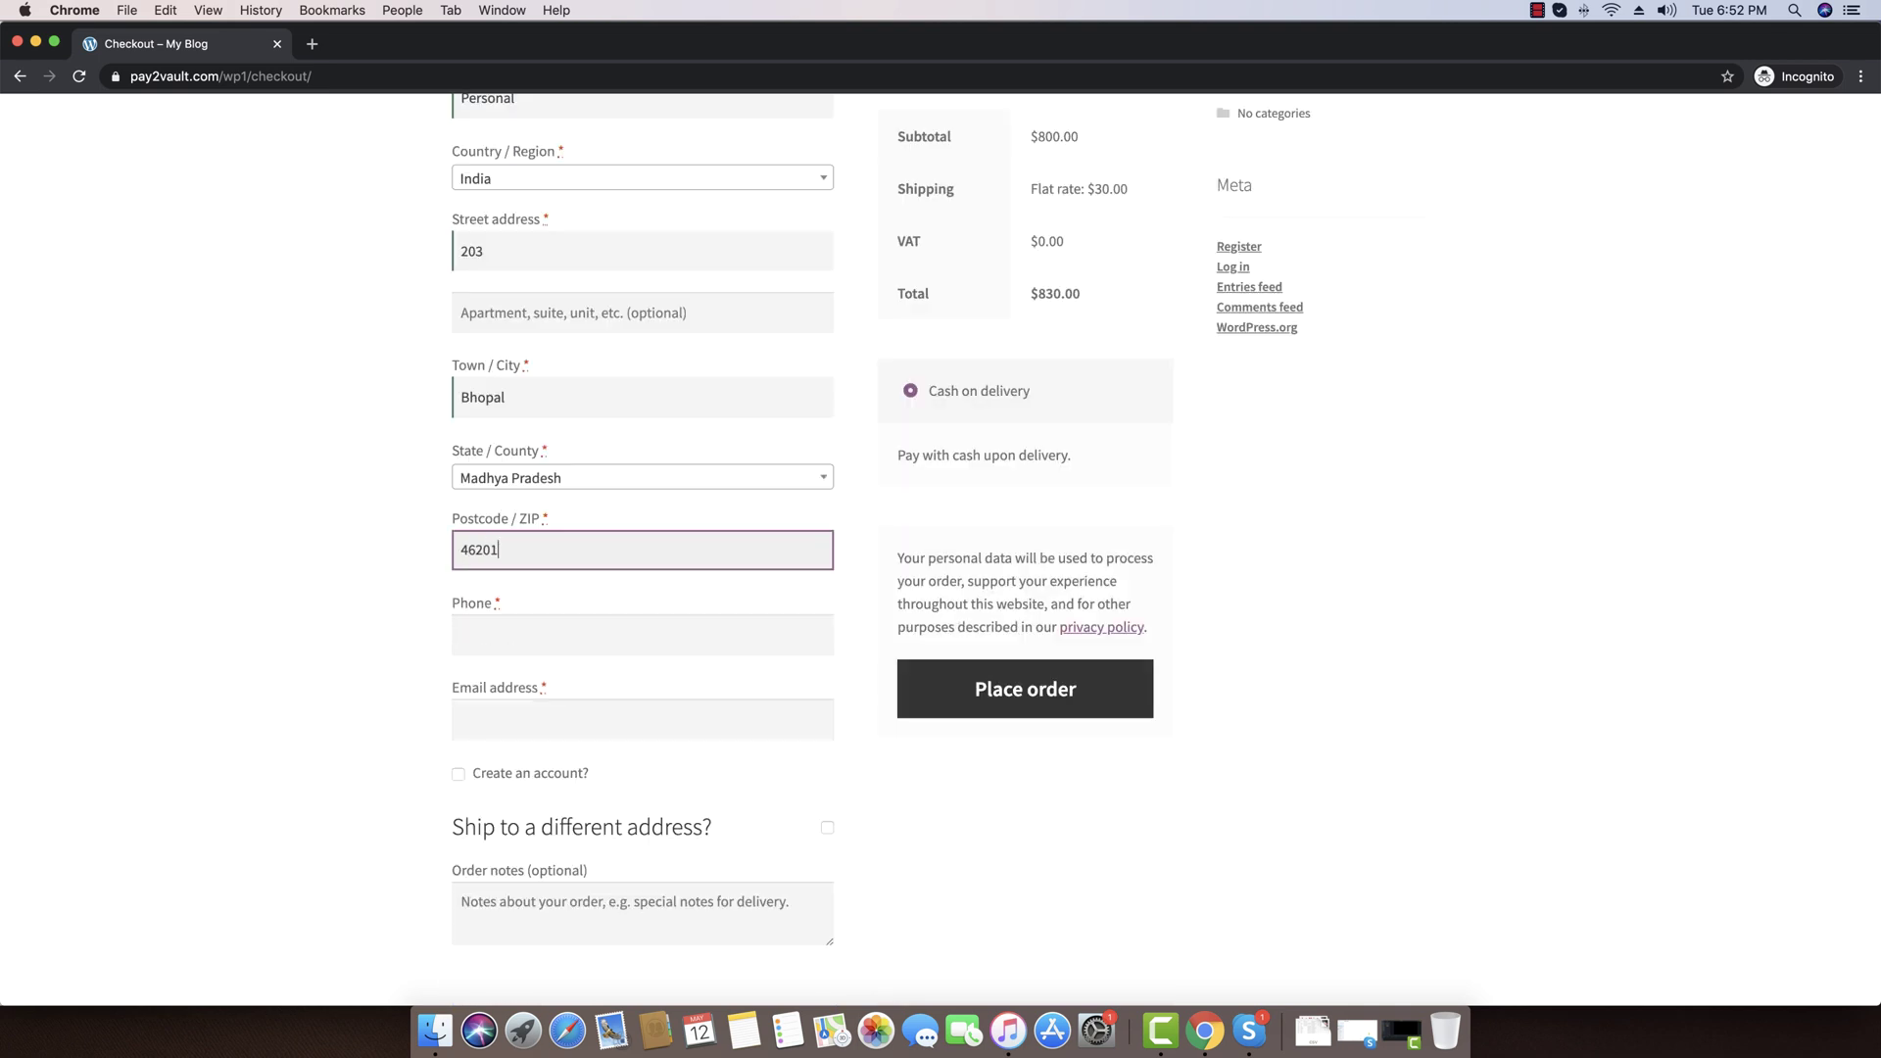
key(Tab)
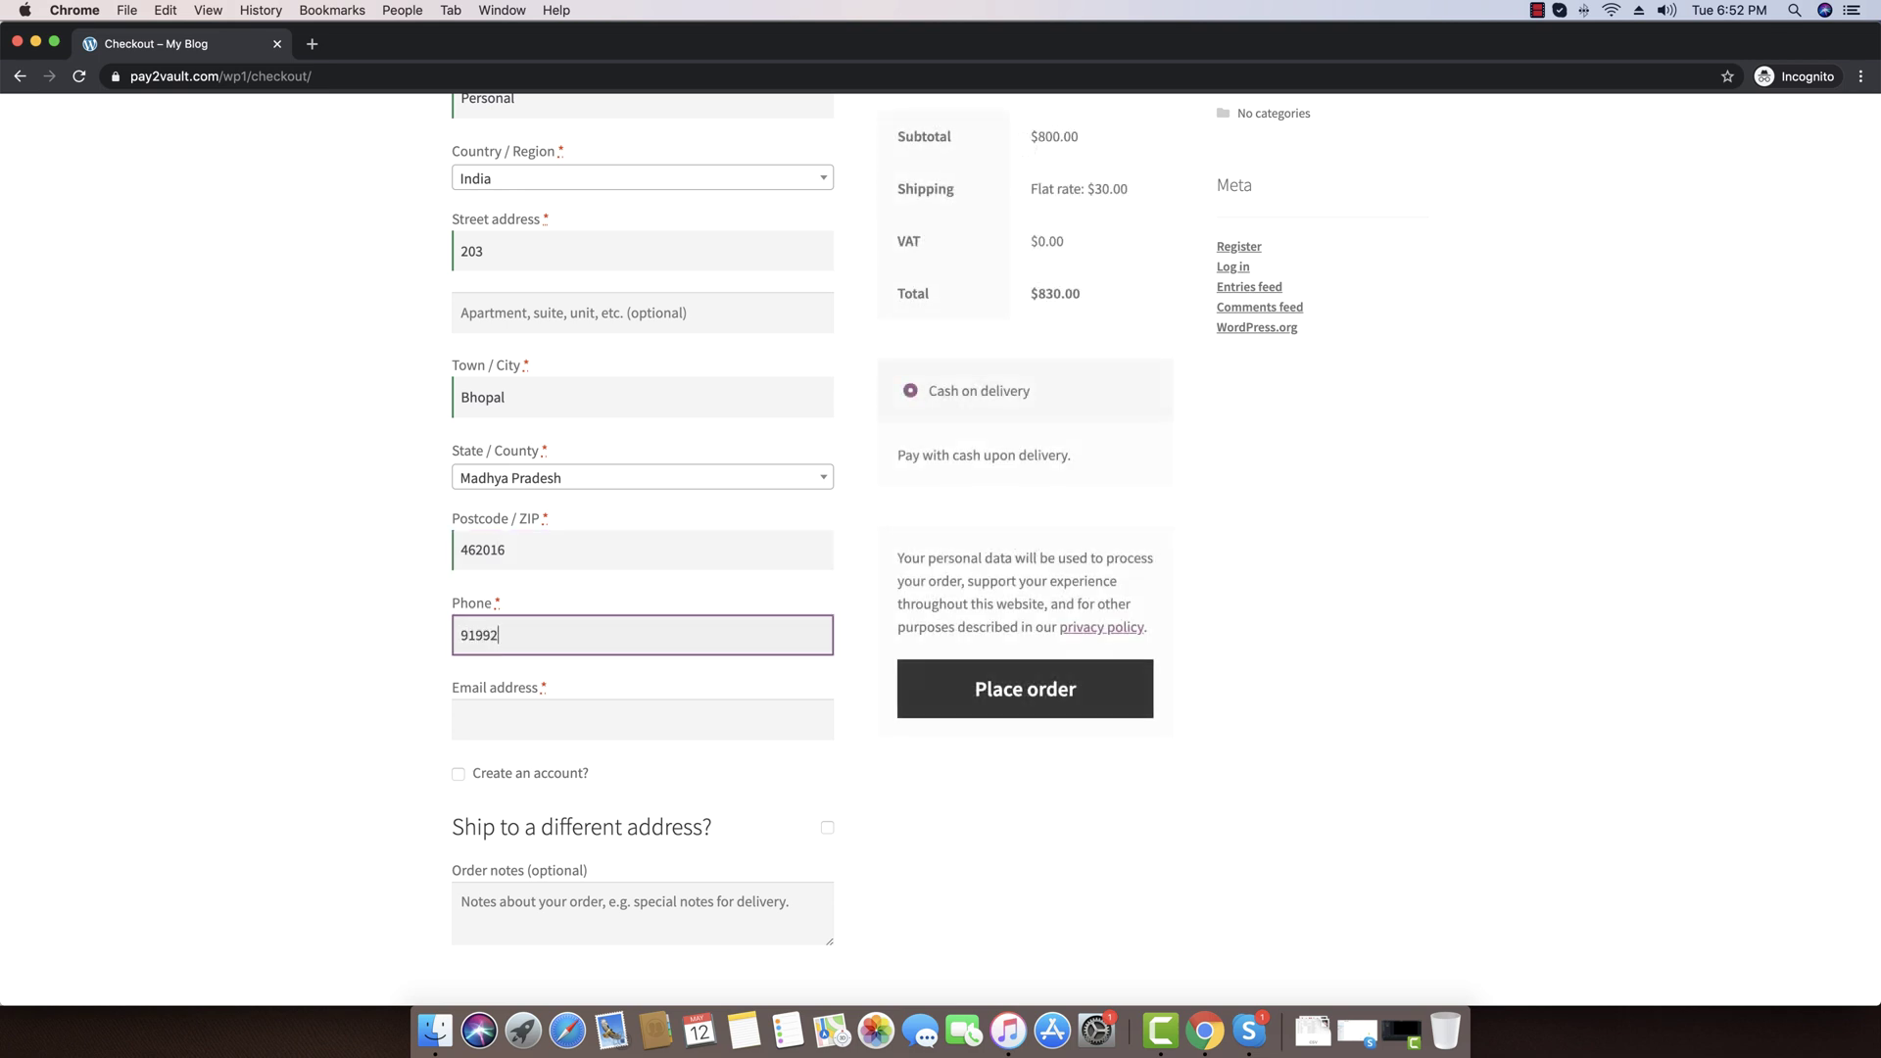
key(Tab)
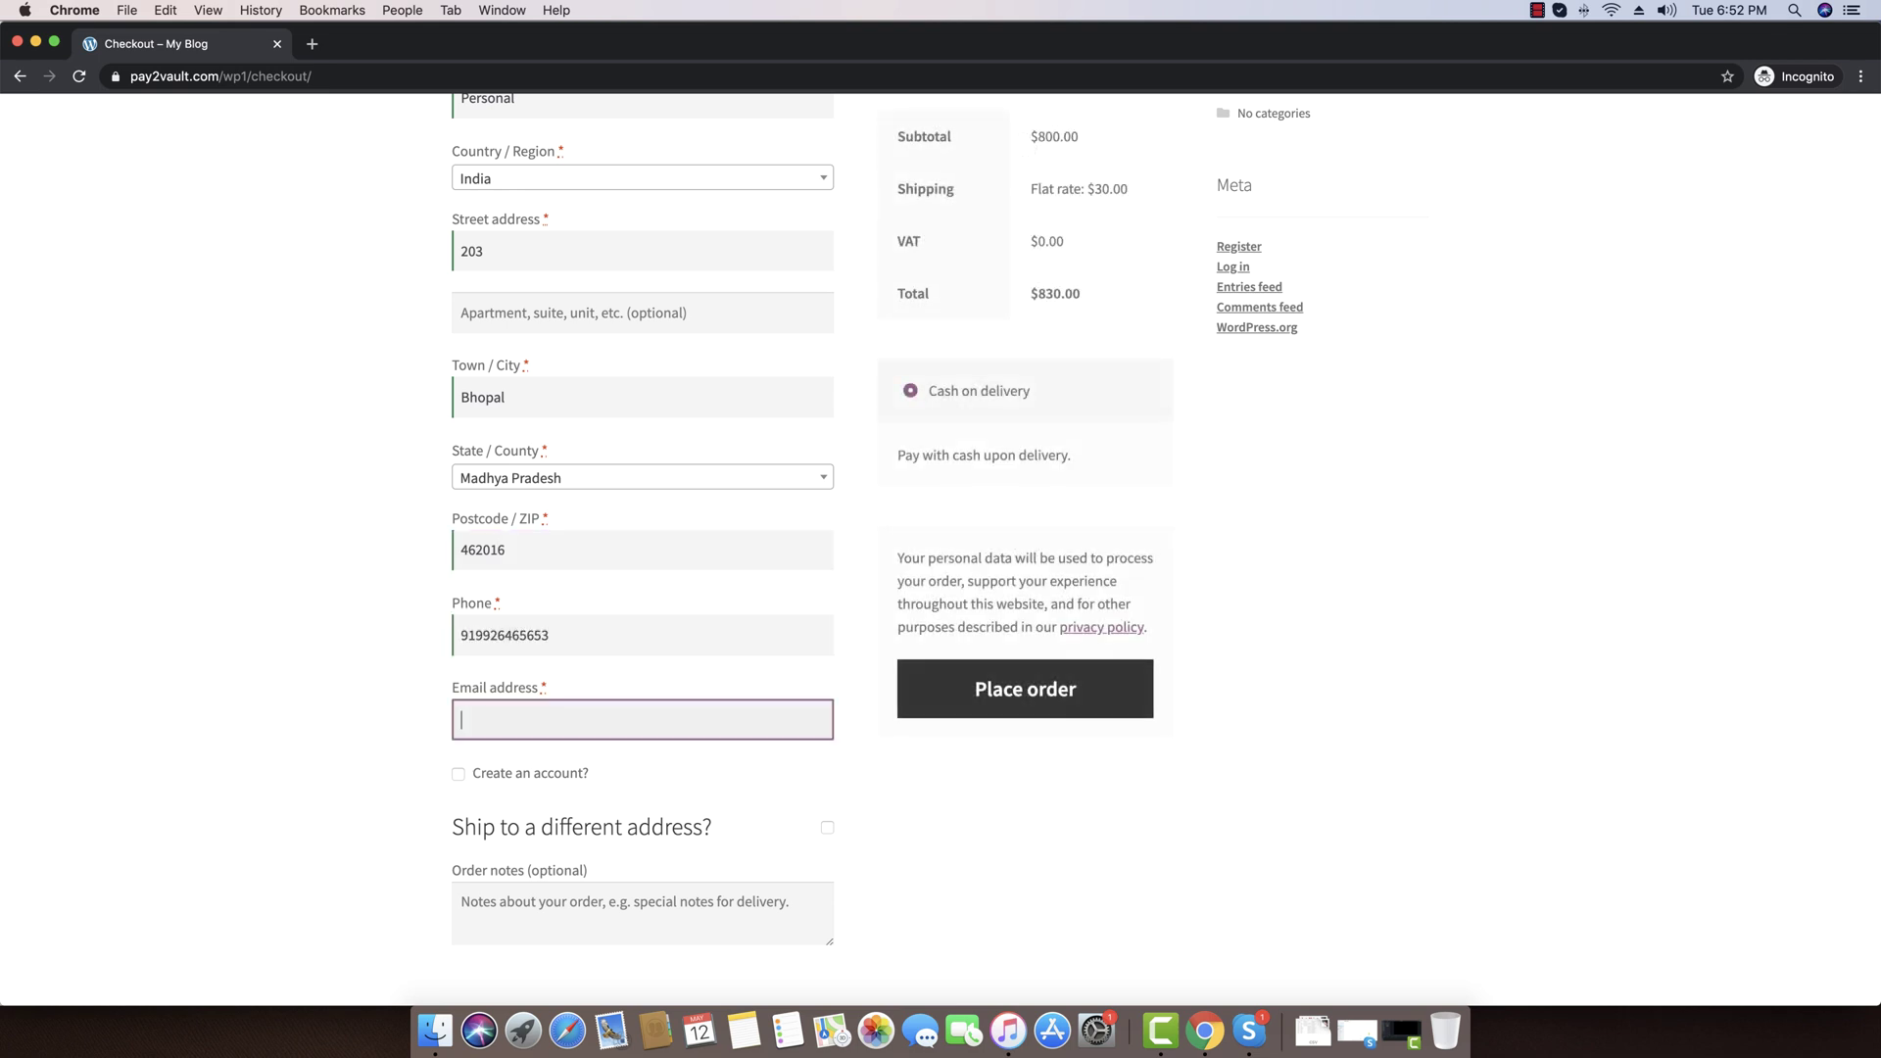
scroll(1031, 779, down, 2)
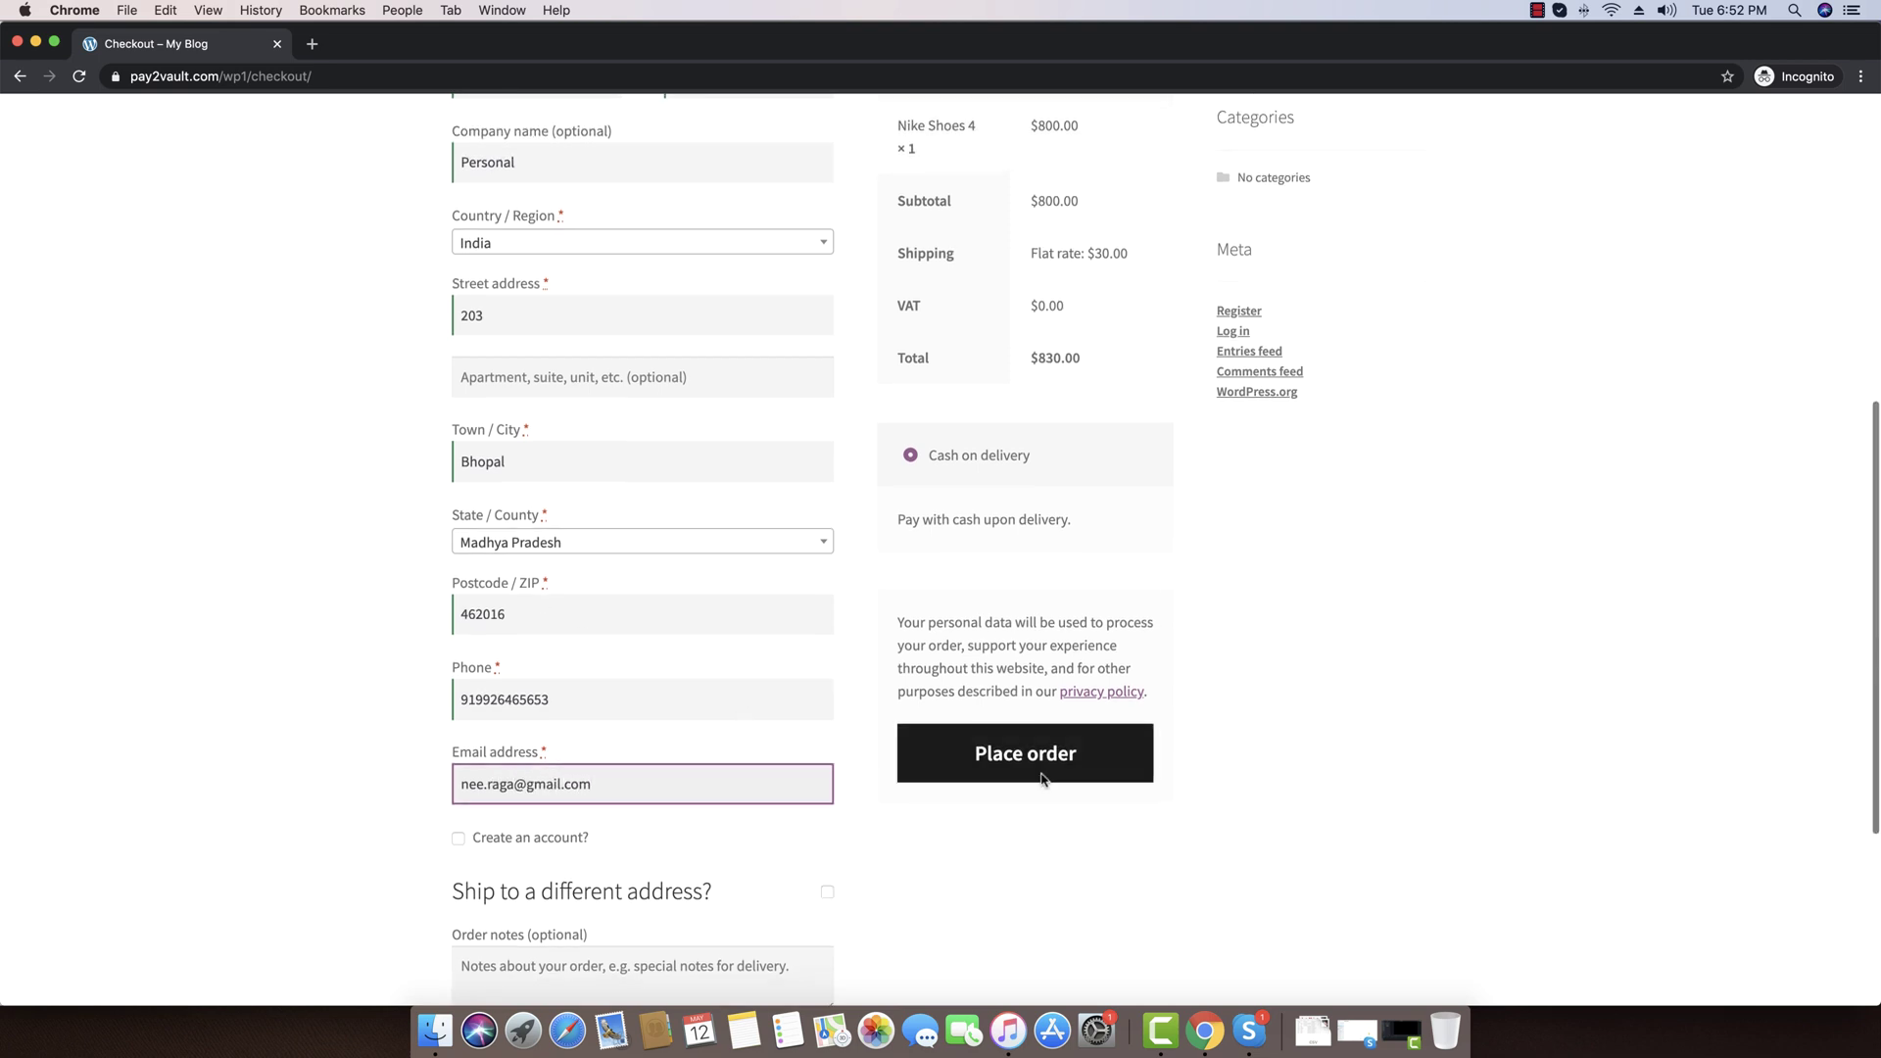
scroll(1336, 674, up, 10)
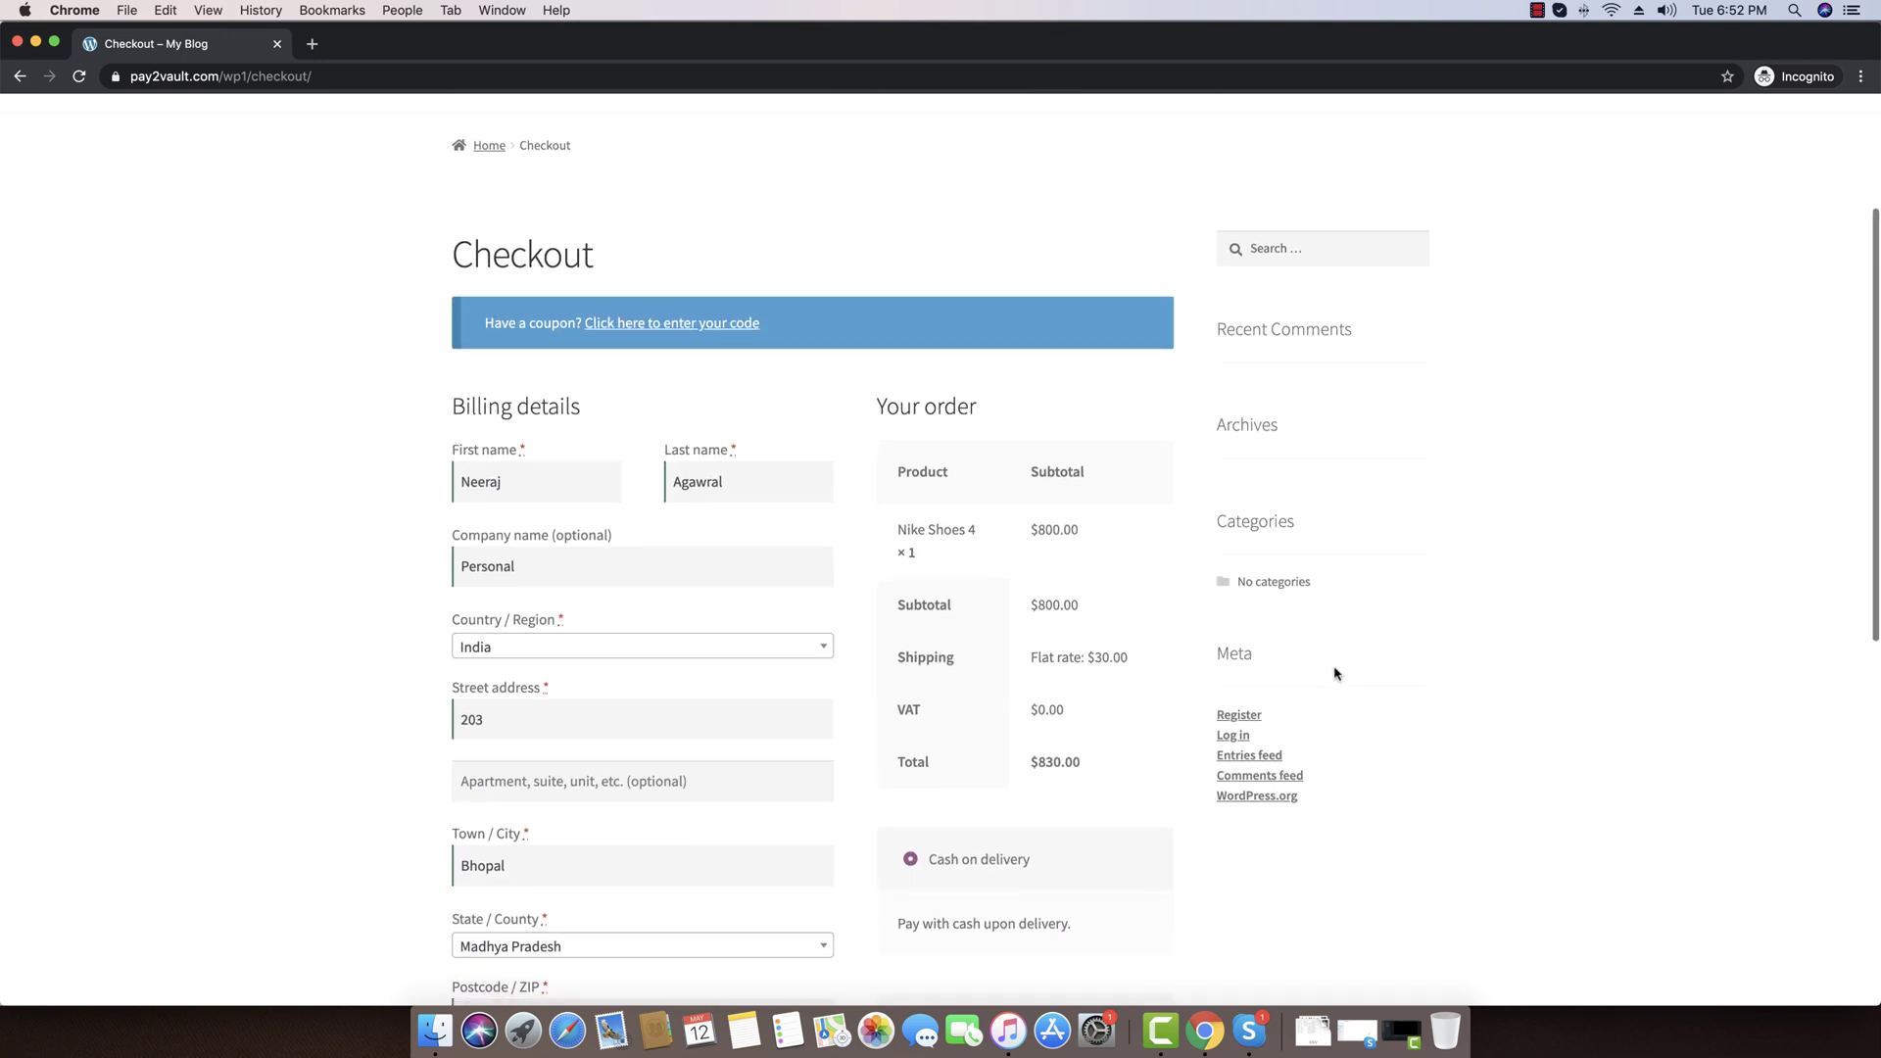
scroll(1274, 686, down, 5)
click(1028, 784)
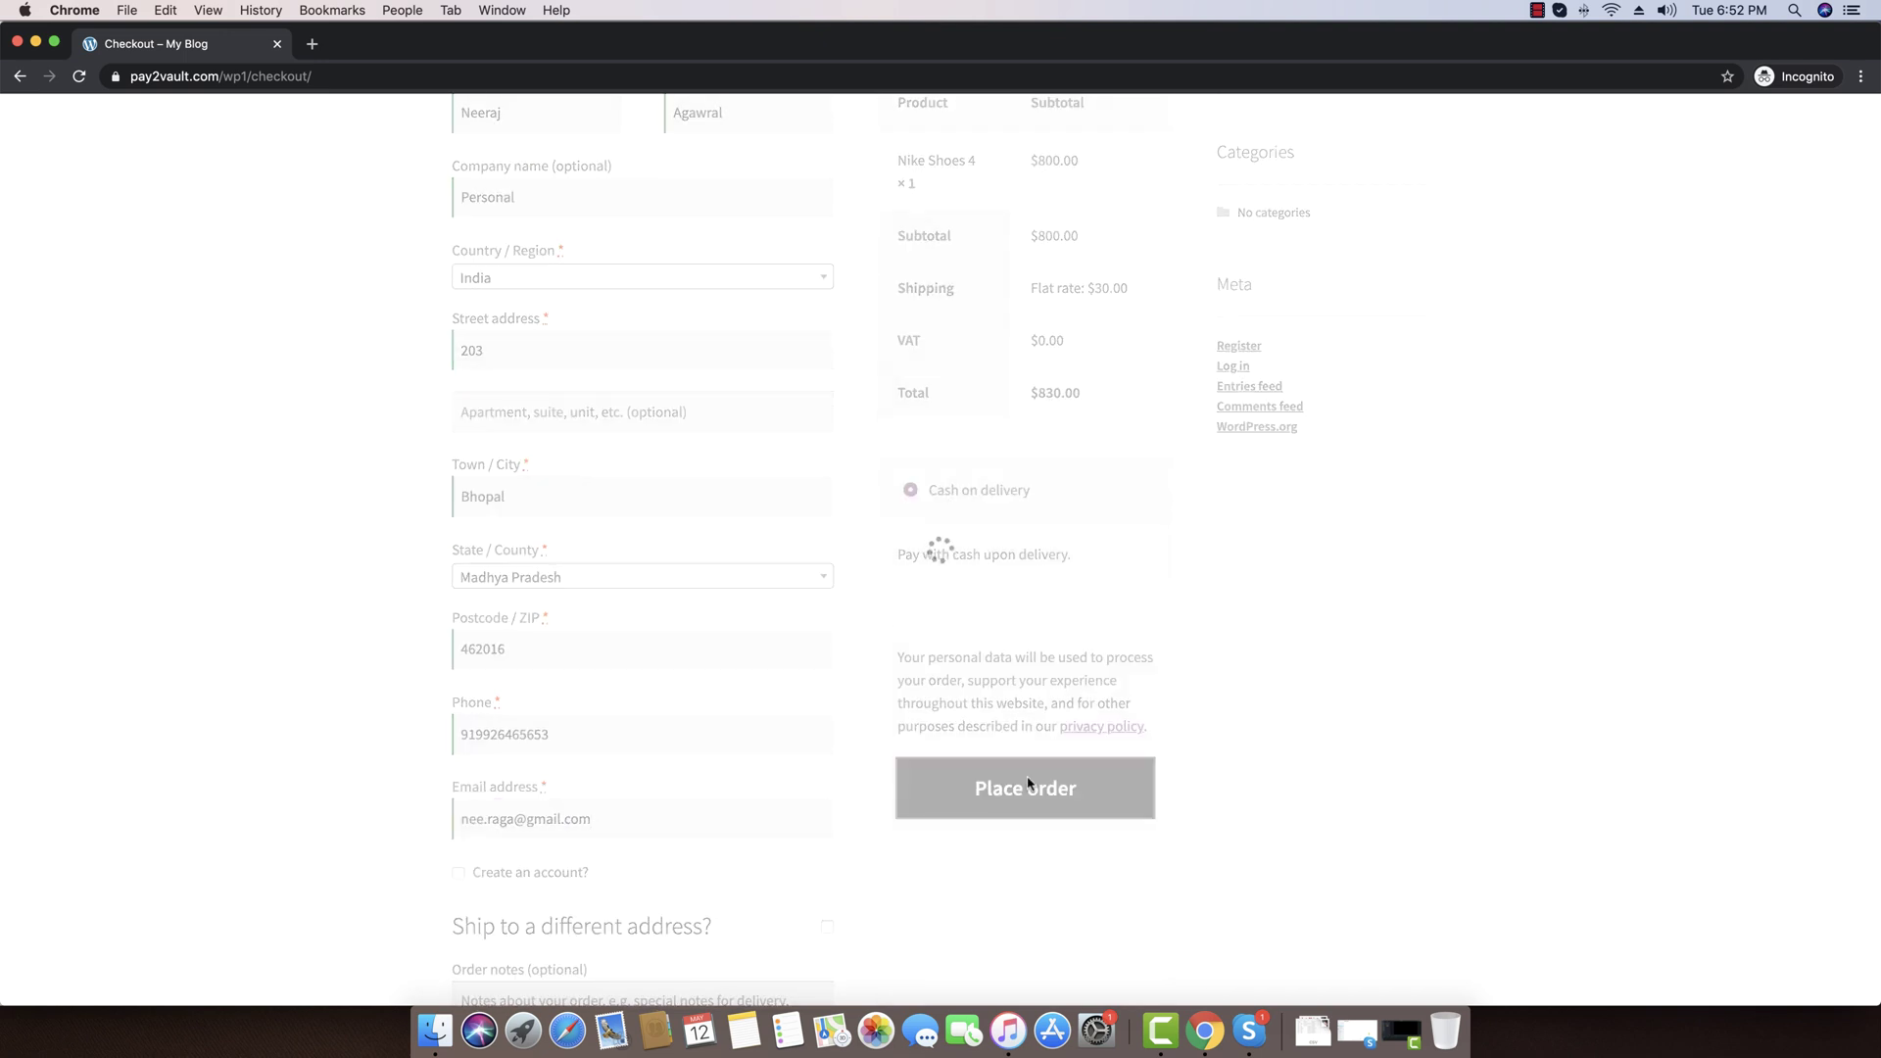
scroll(673, 571, down, 2)
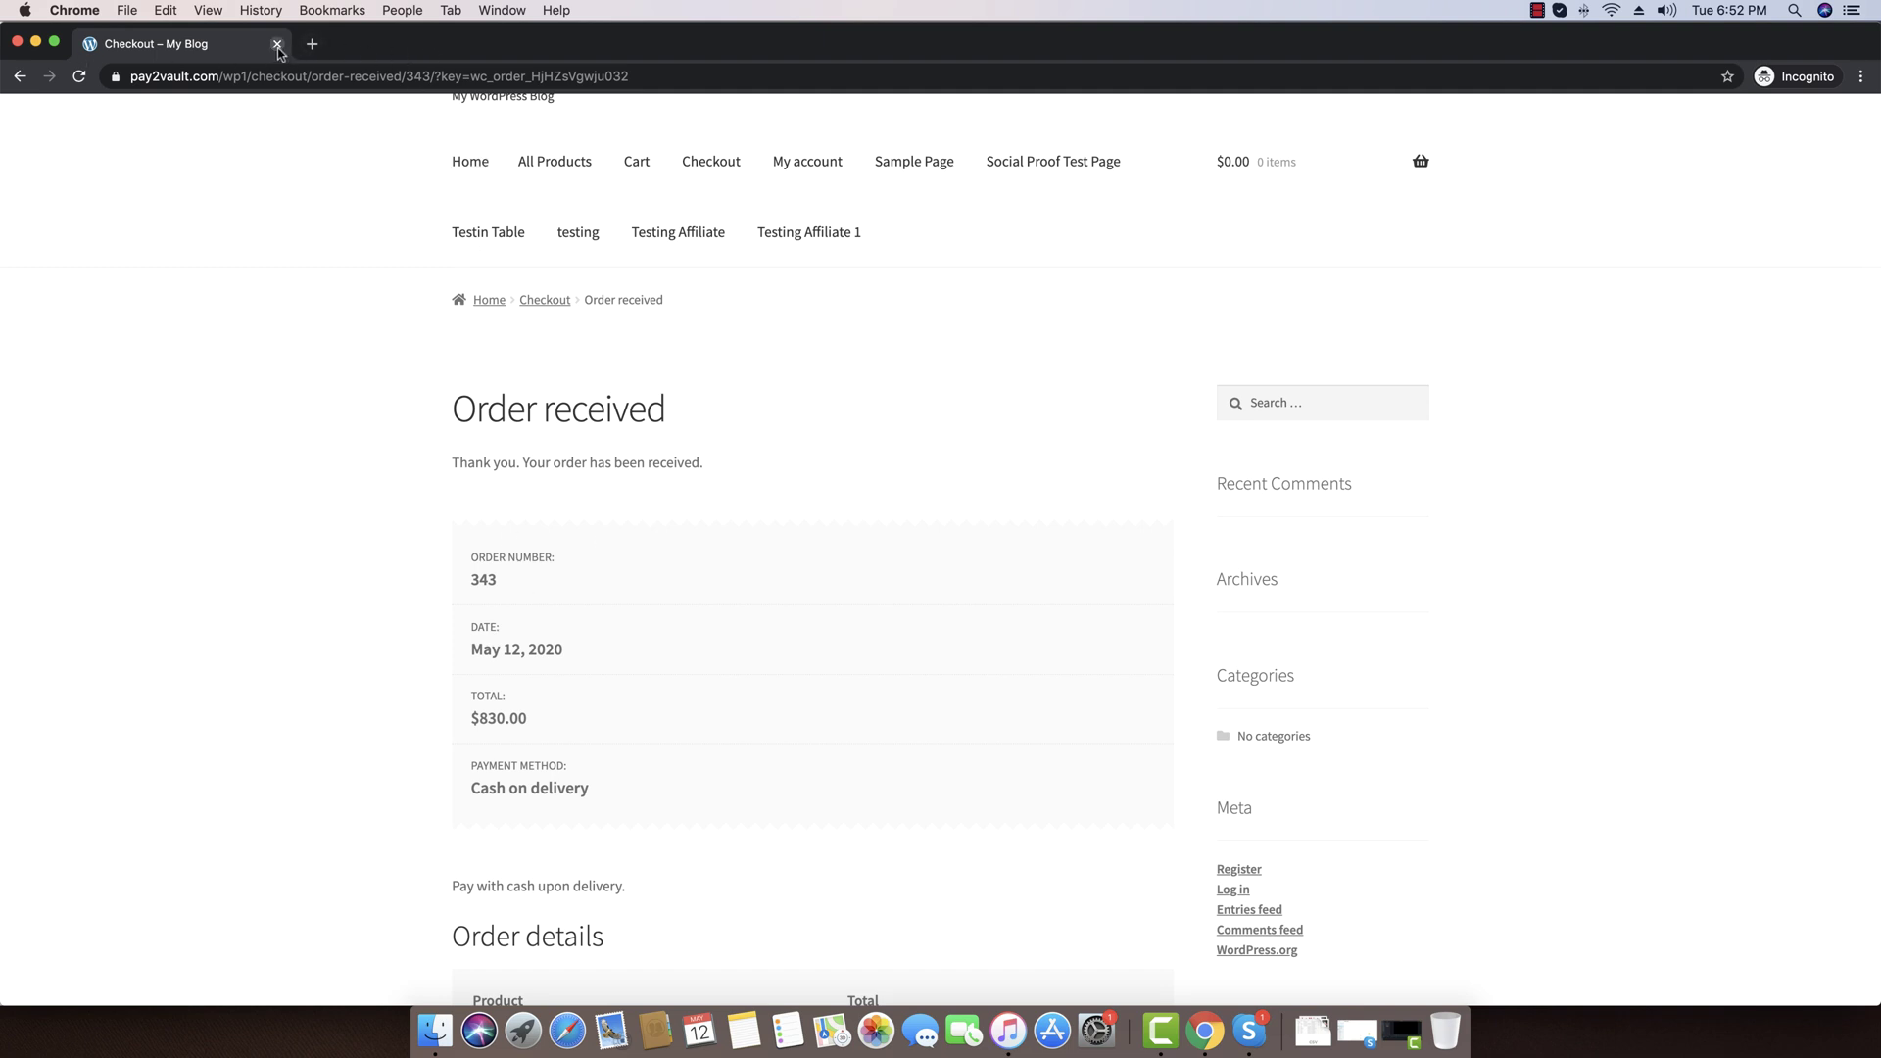
Leave the store window and reopen the WooCommerce Customers list, still showing 1 subscriber
key(super+grave)
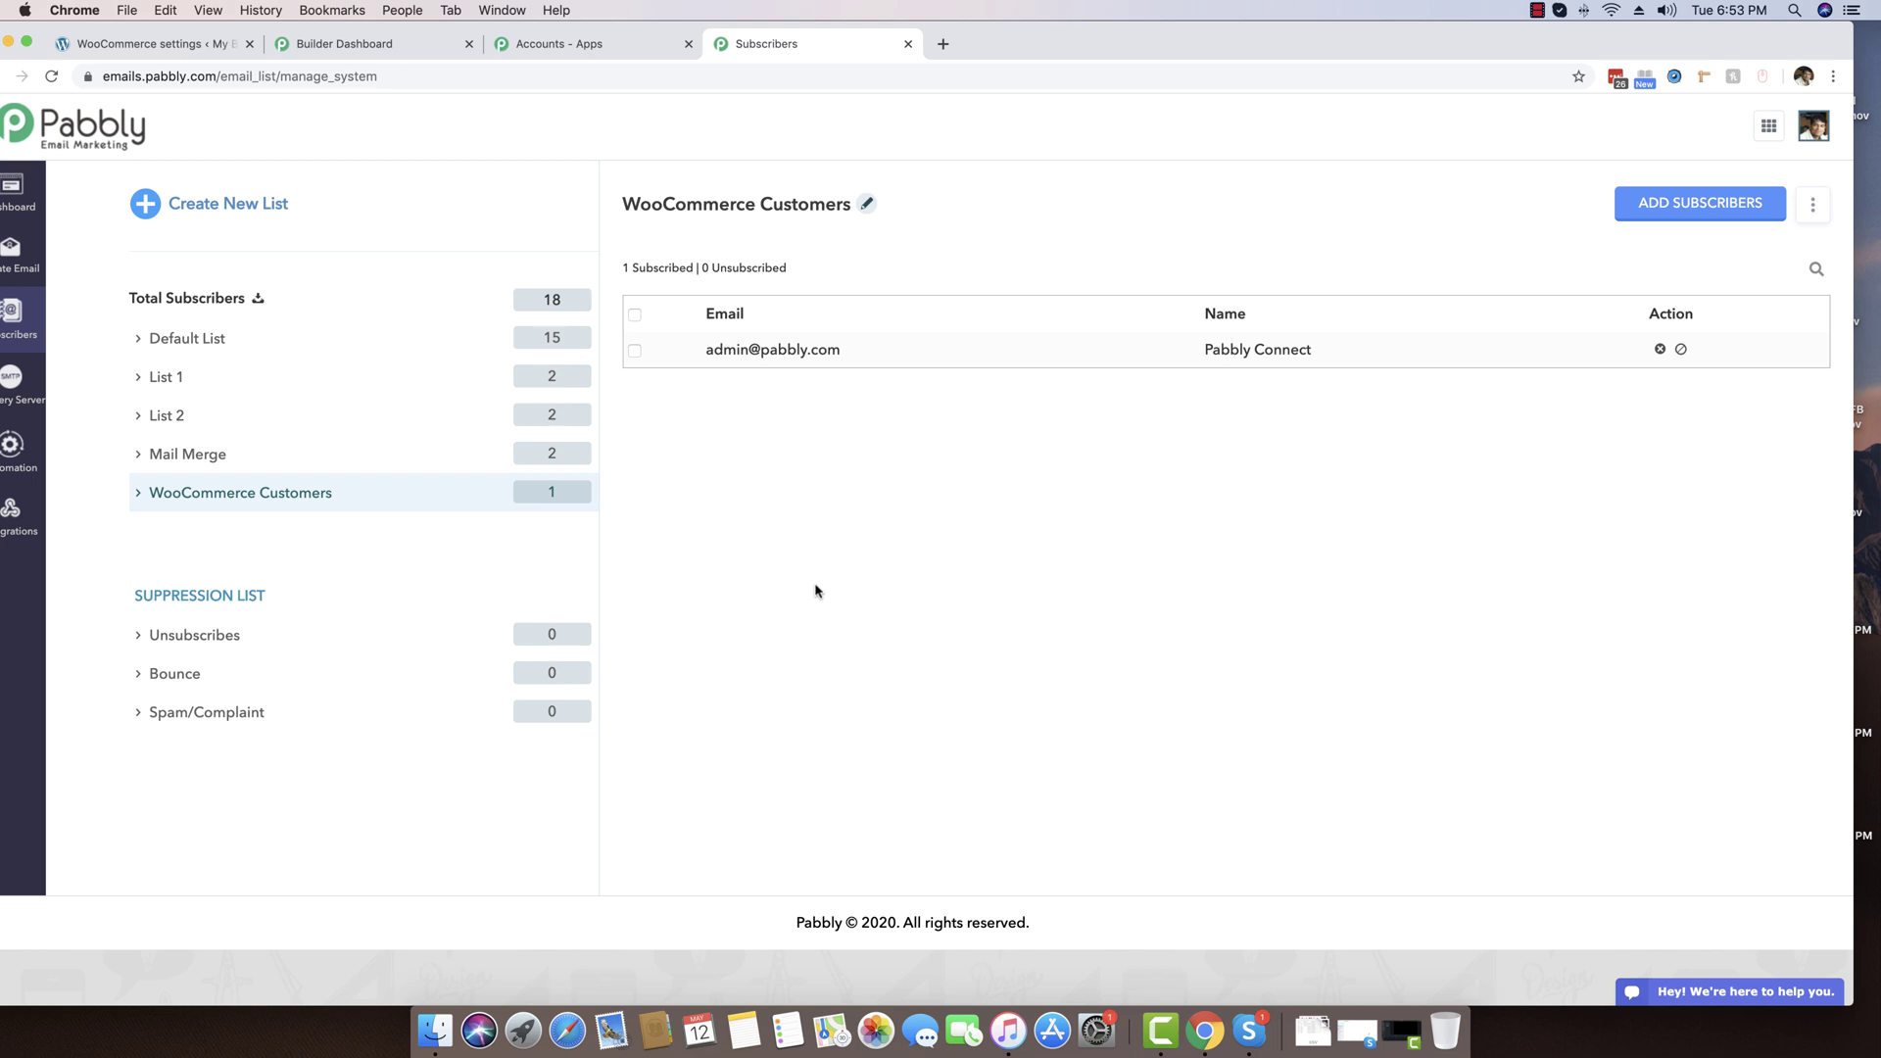
click(412, 495)
drag(1058, 51, 1079, 51)
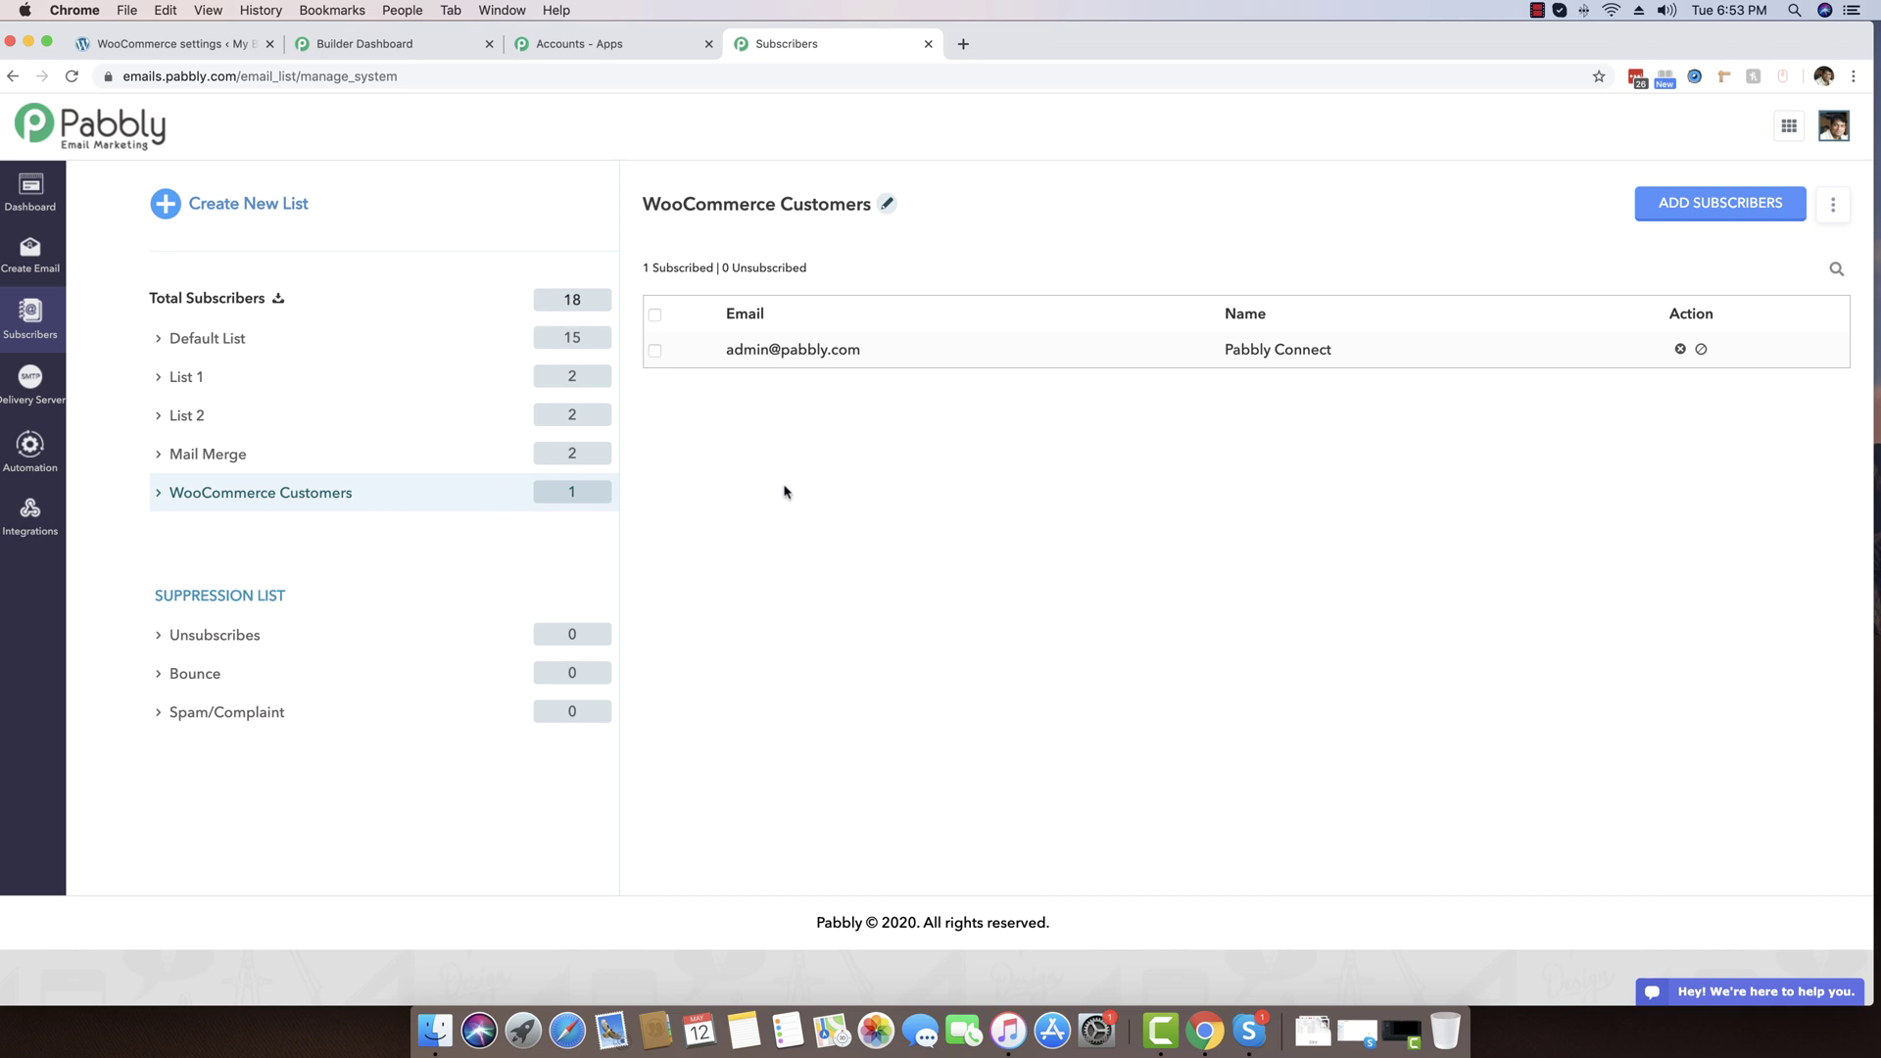
Reload the Pabbly Email Marketing page and view WooCommerce Customers, now listing 2 subscribers
right_click(719, 457)
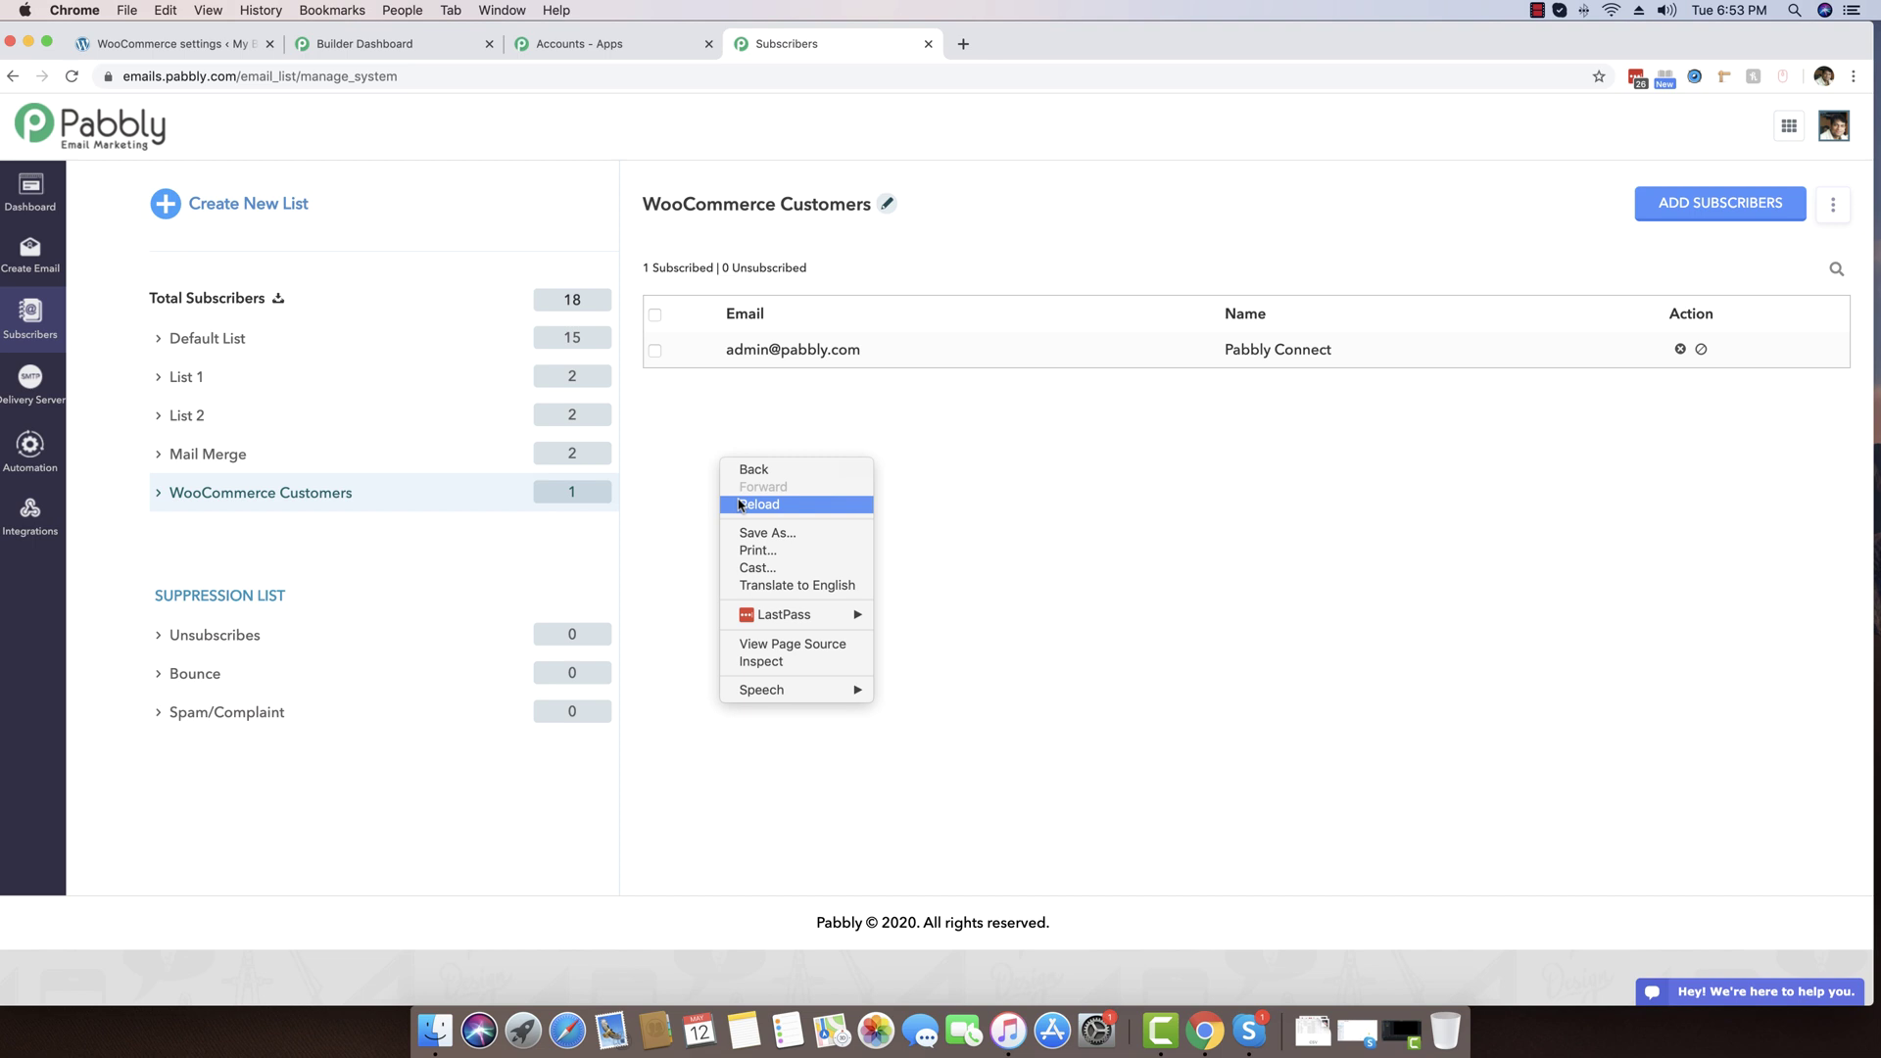
click(739, 504)
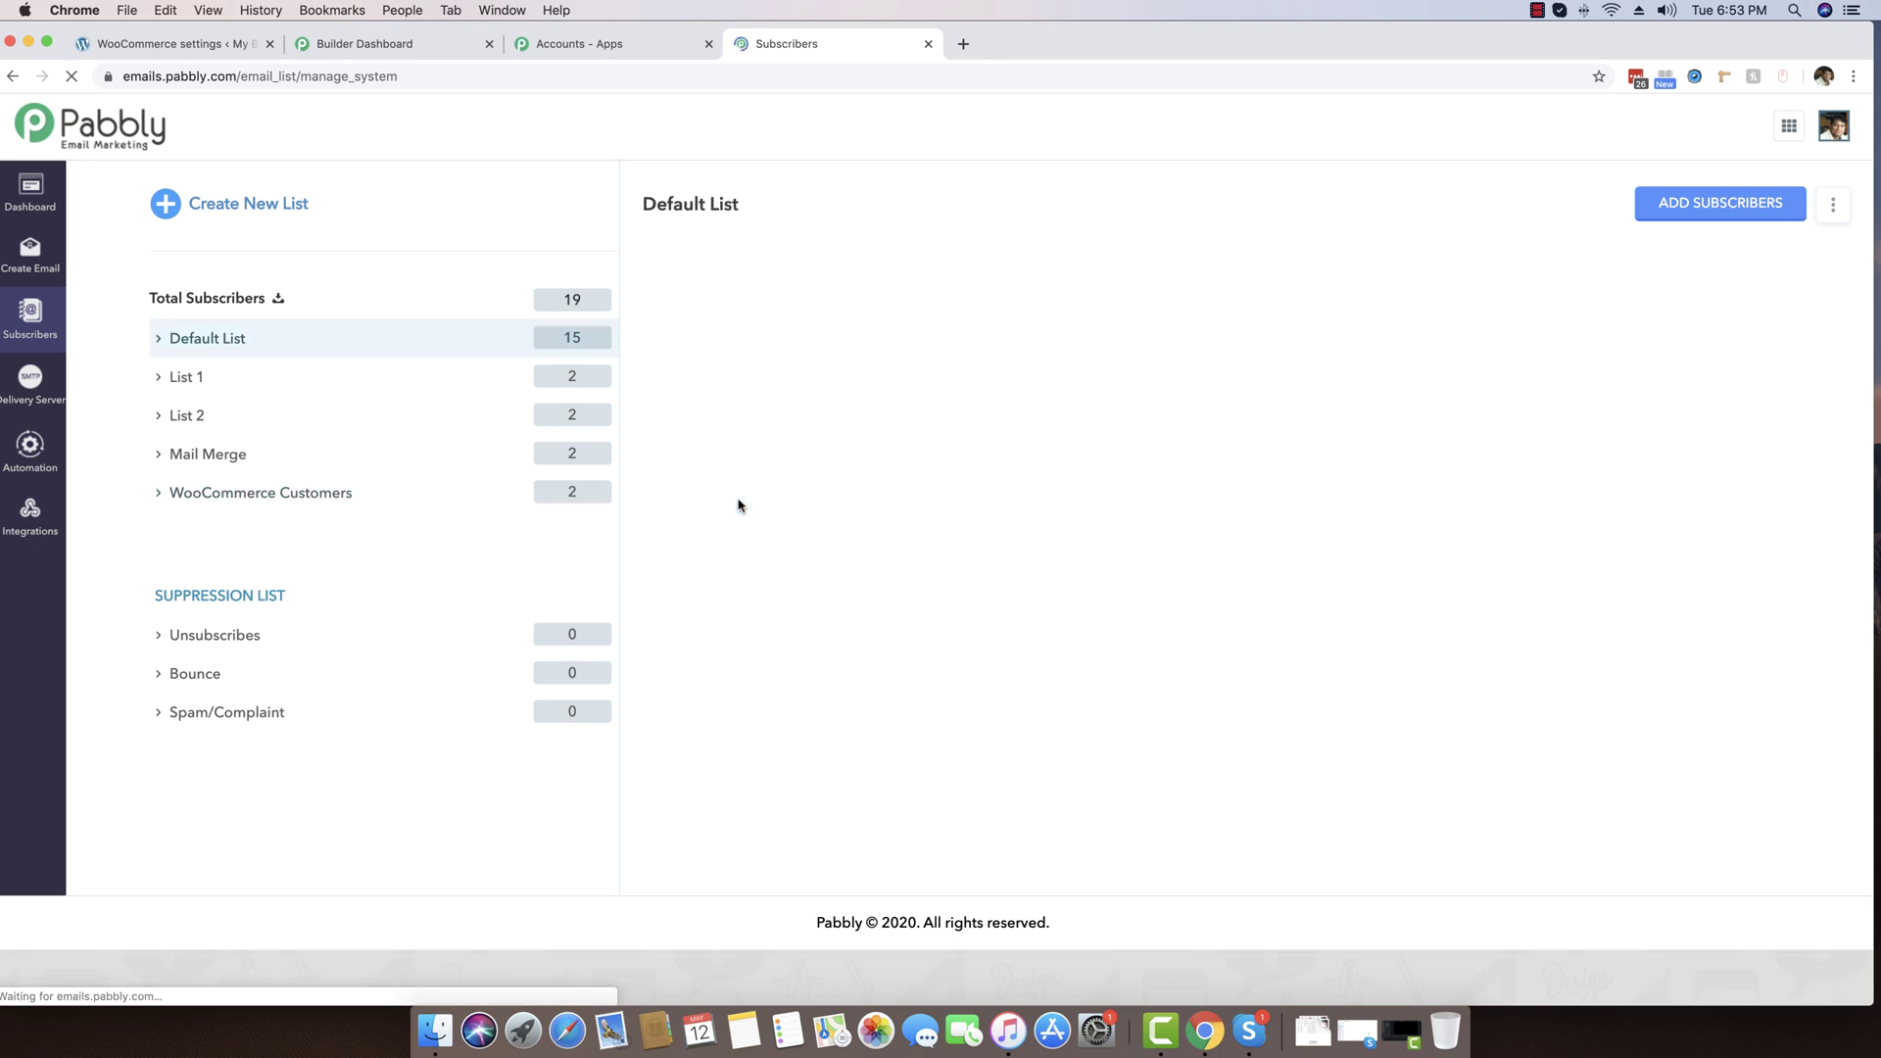
click(333, 501)
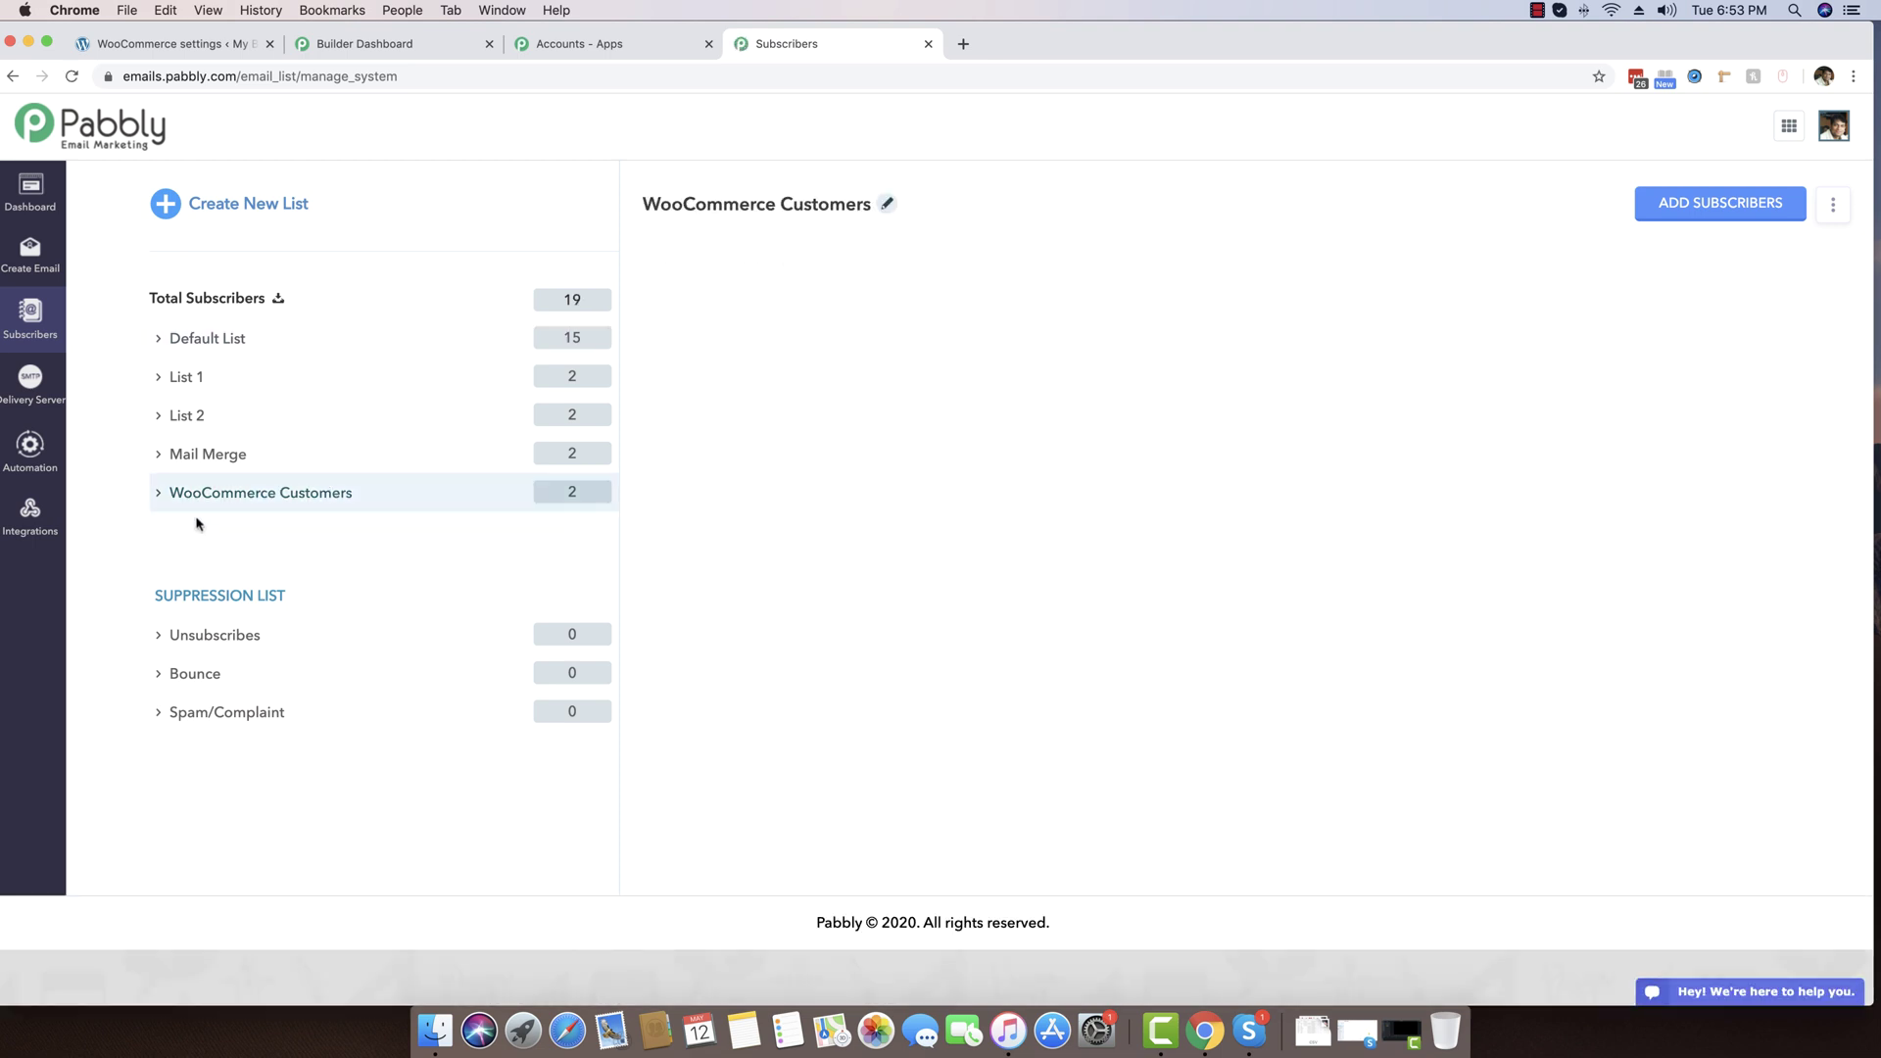